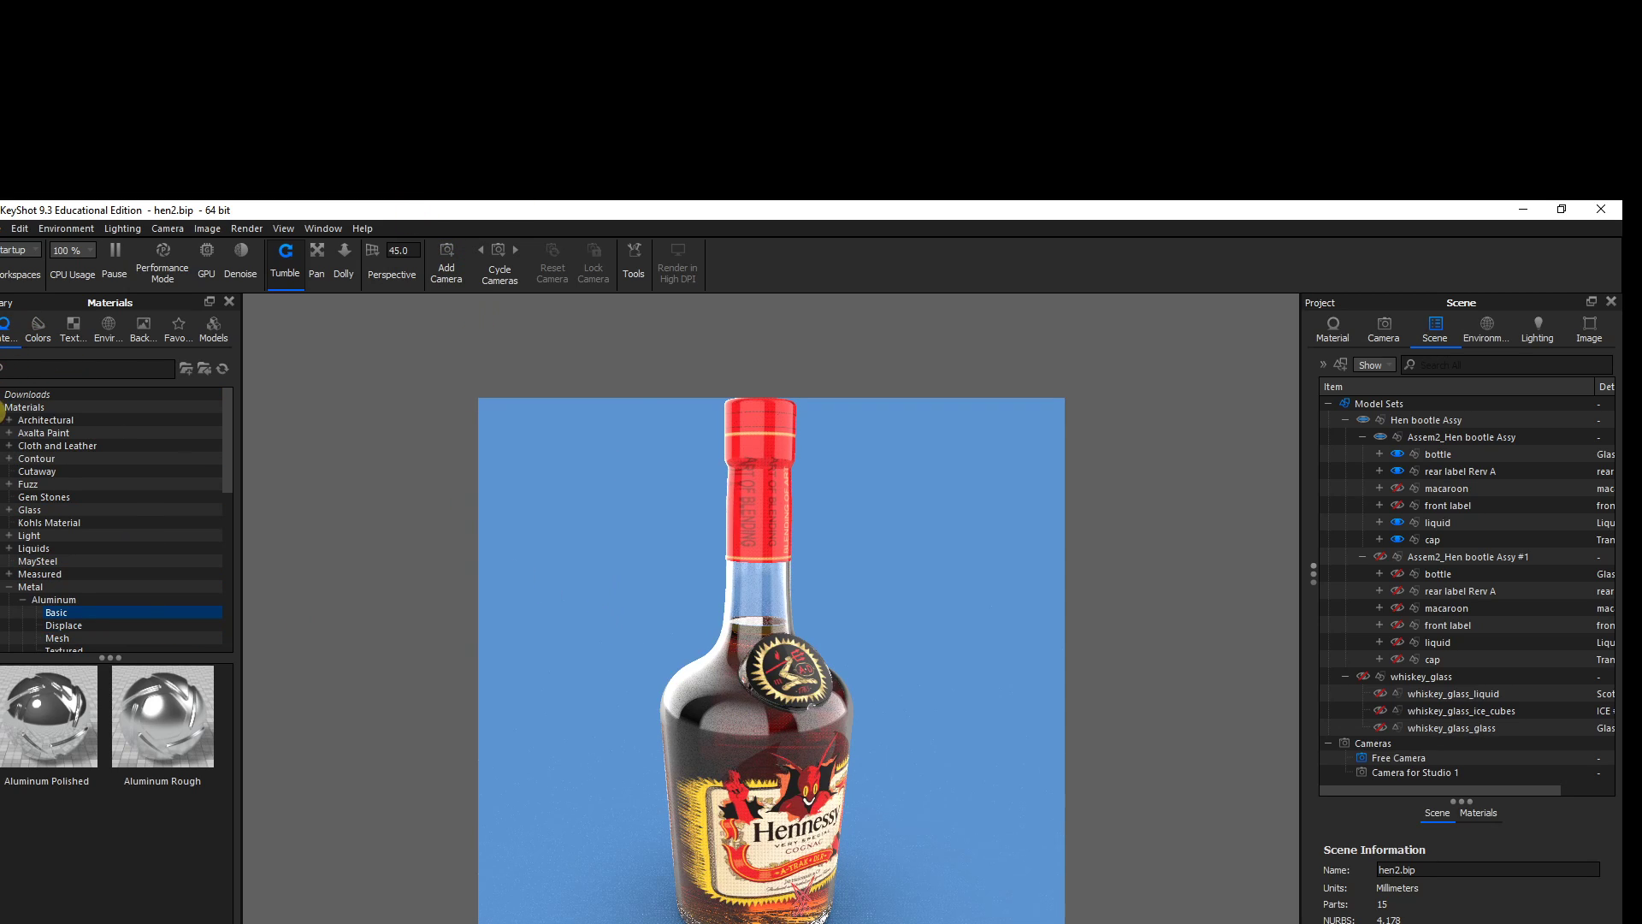
Collapse the Materials library tree and bring up File Explorer at Quick access
double_click(7, 408)
key(super+e)
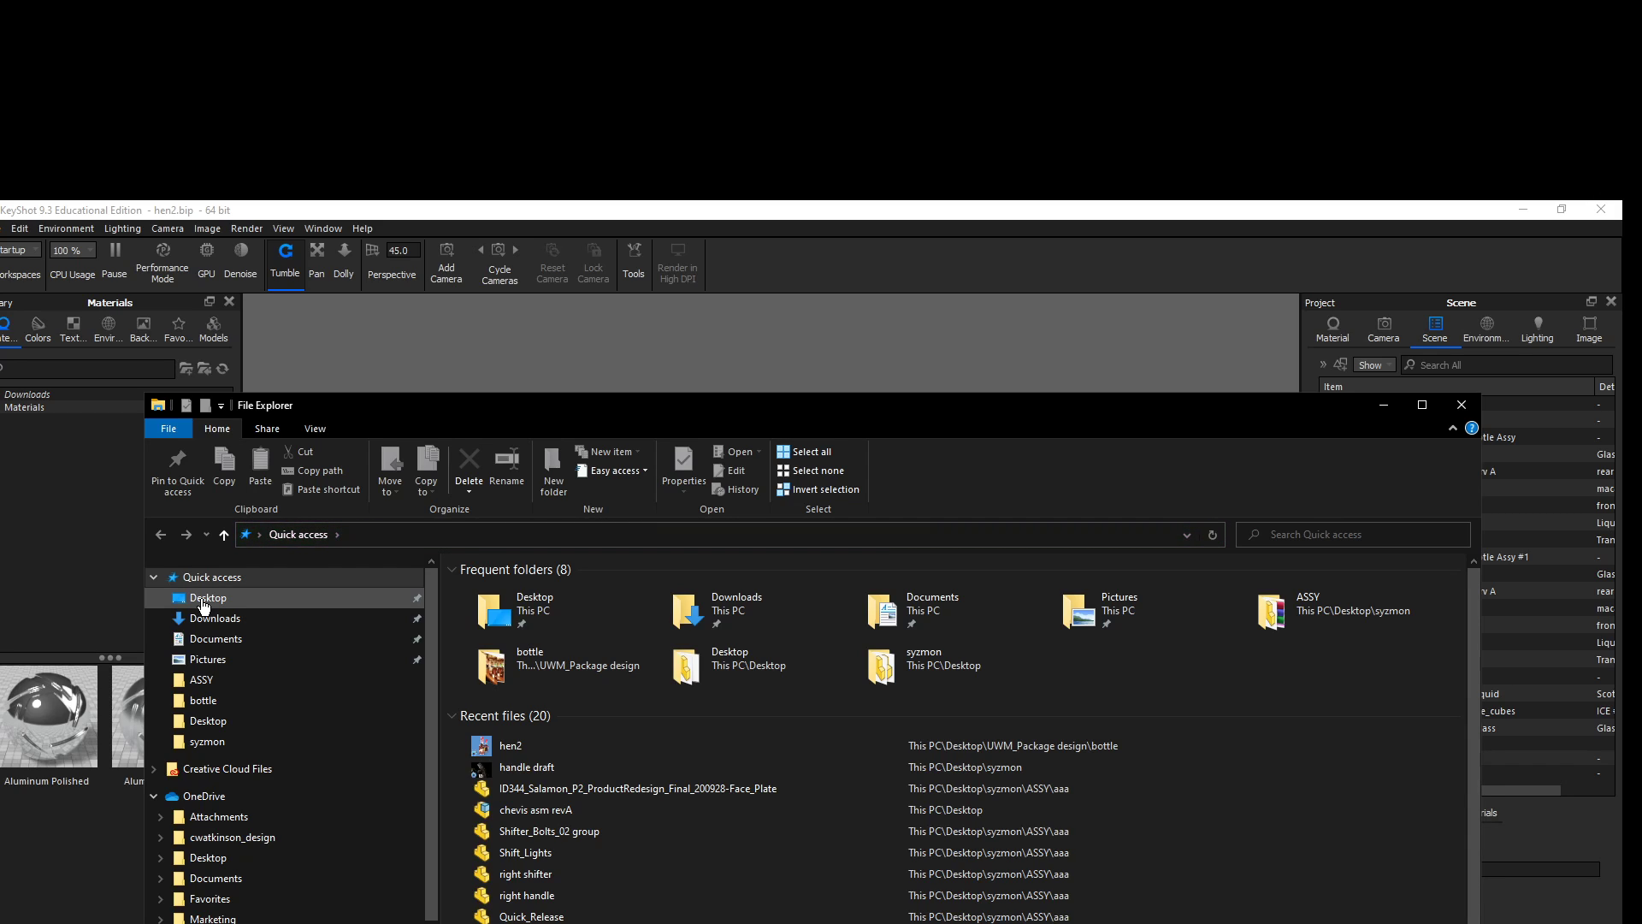
Browse to UWM_Package design > bottle, view image bar.jpg in Photos, then close it
double_click(488, 668)
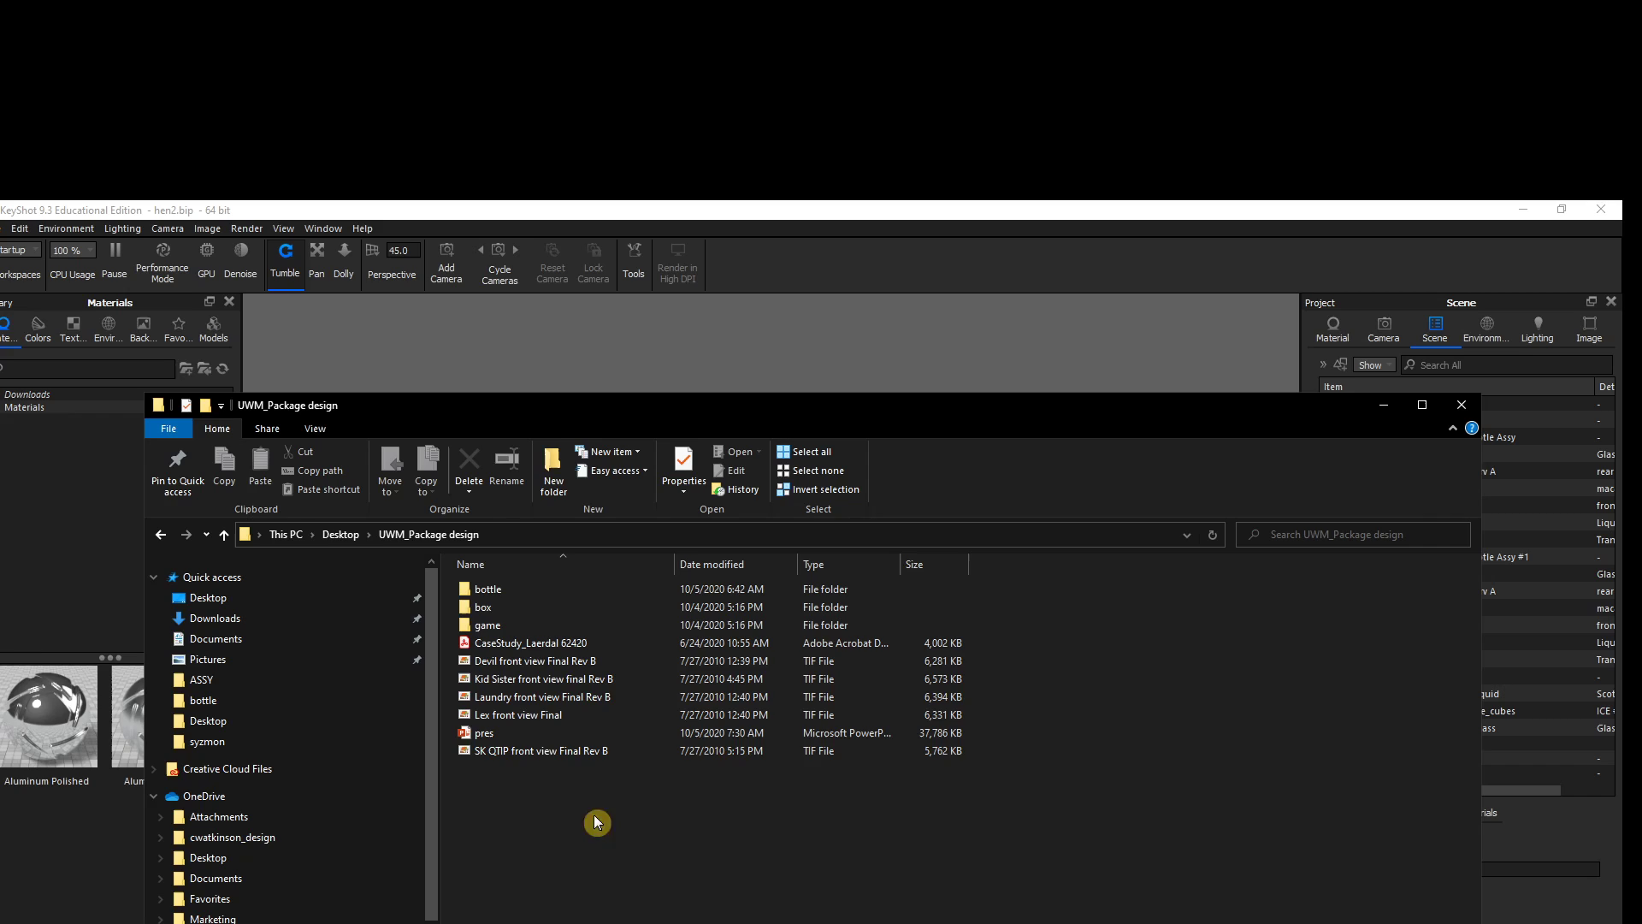
double_click(491, 591)
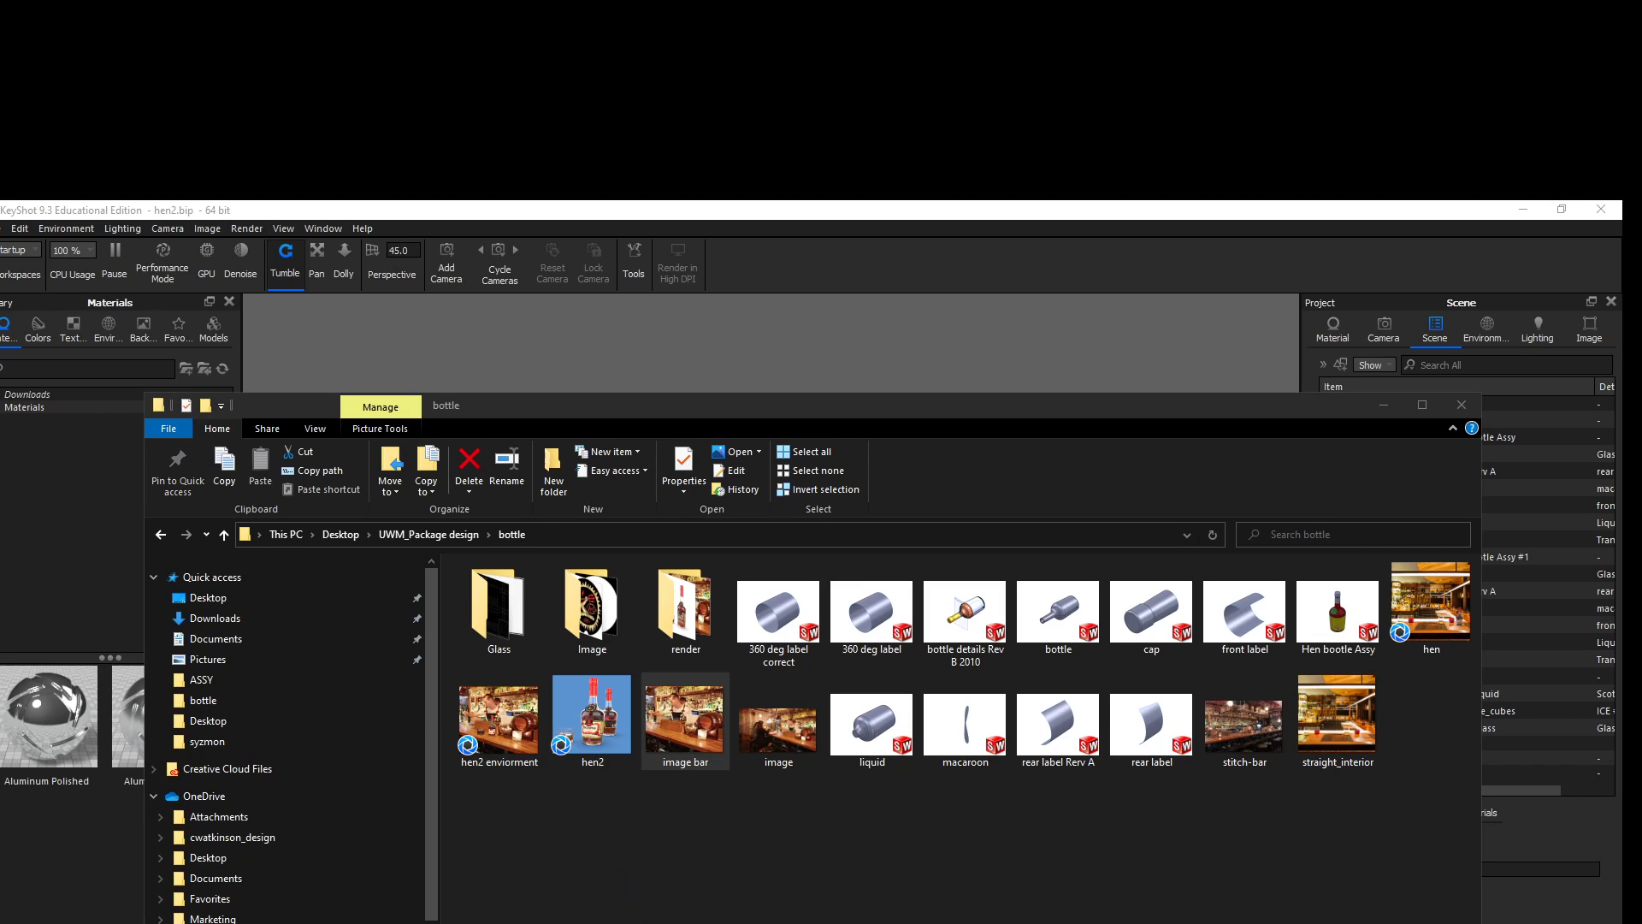
double_click(685, 719)
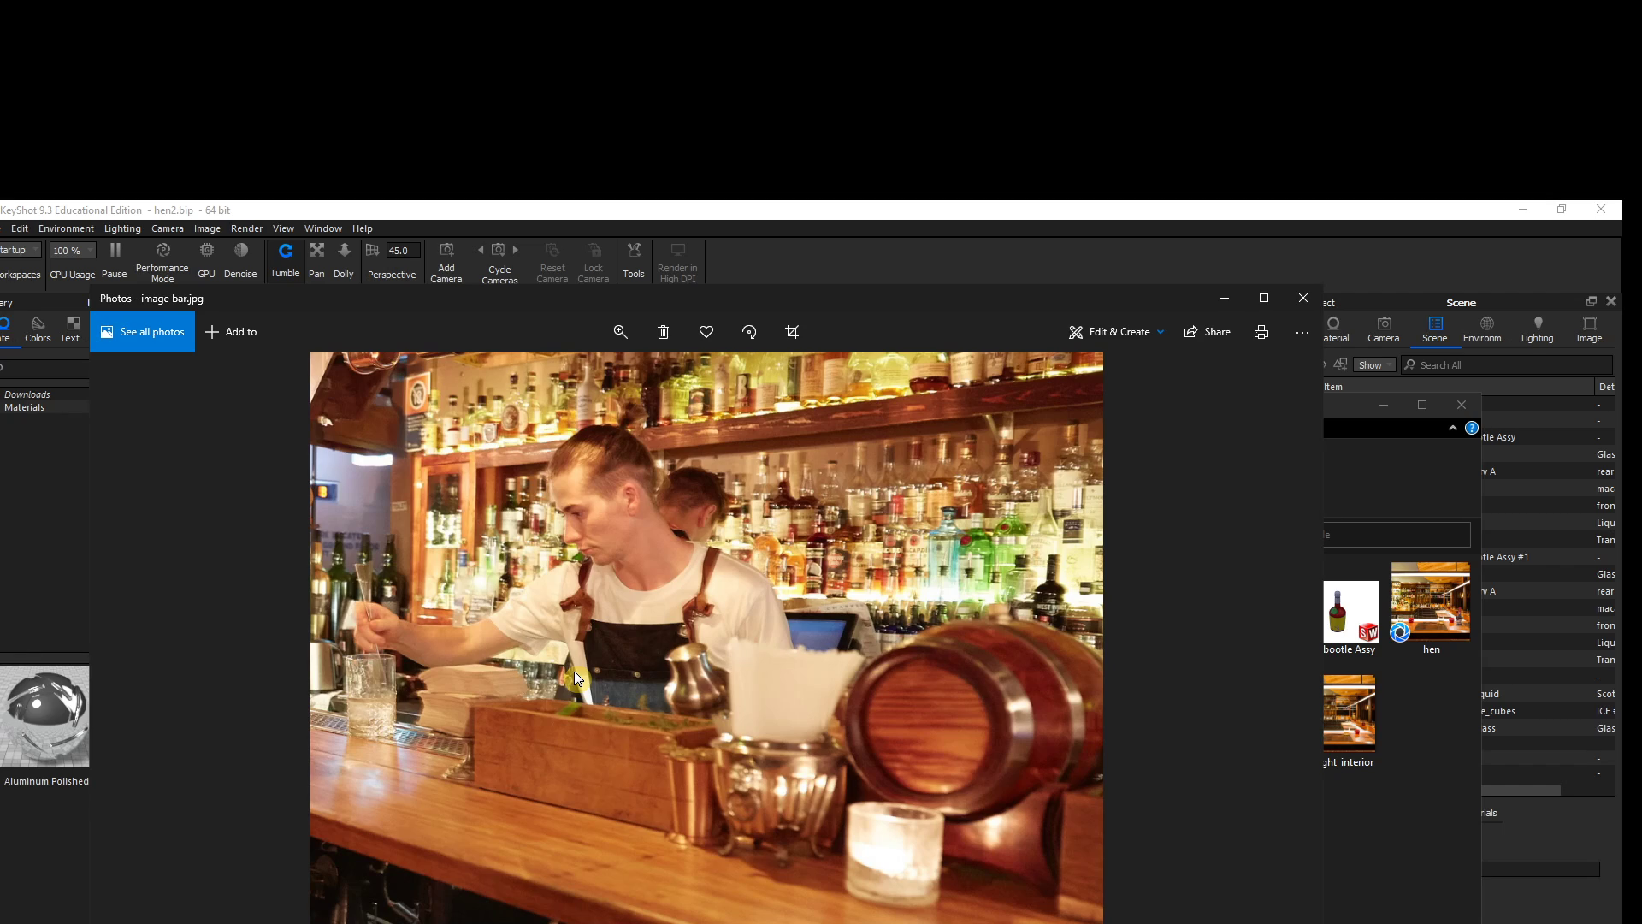
click(1302, 300)
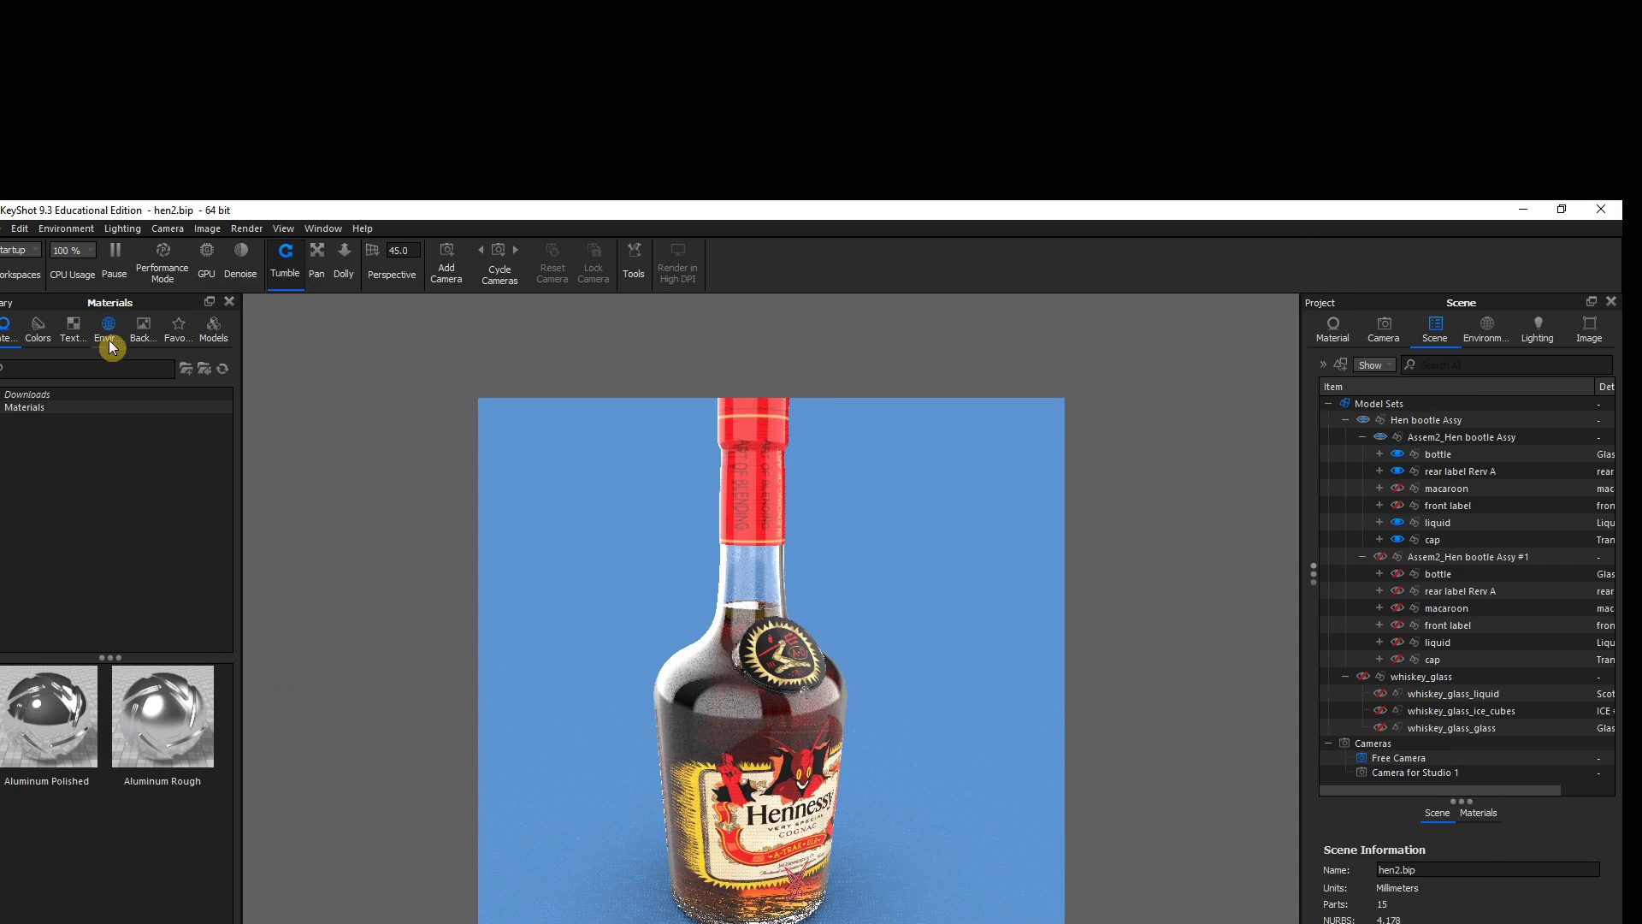
Apply the DH-CR-088_01 road photo from the Backplates library as the backplate
click(143, 329)
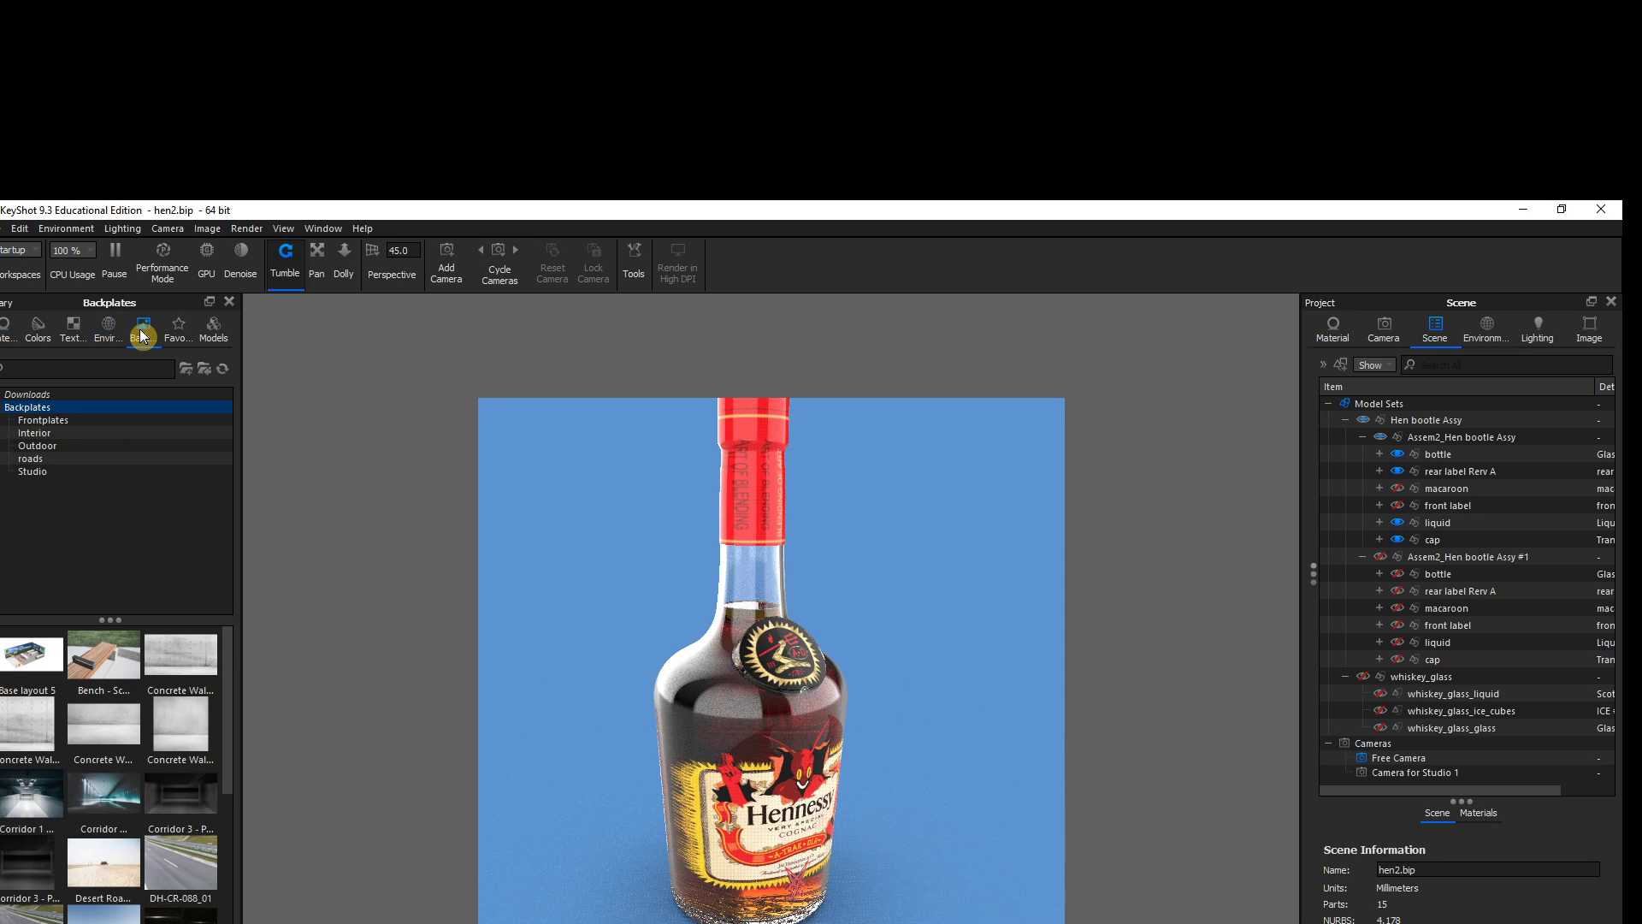
click(31, 459)
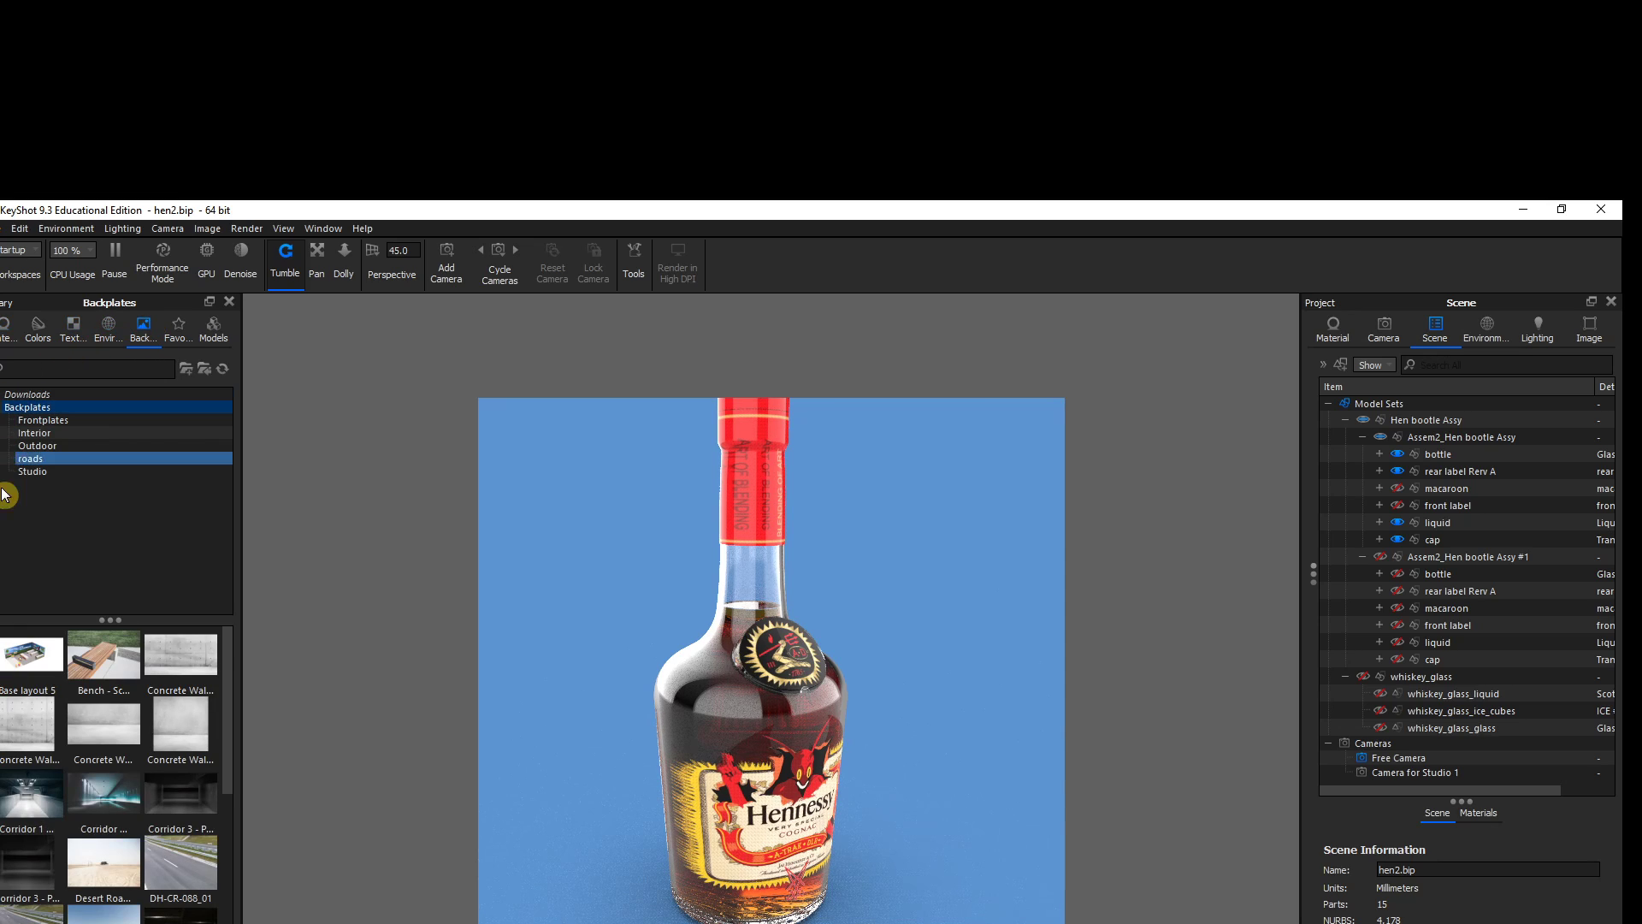
double_click(176, 865)
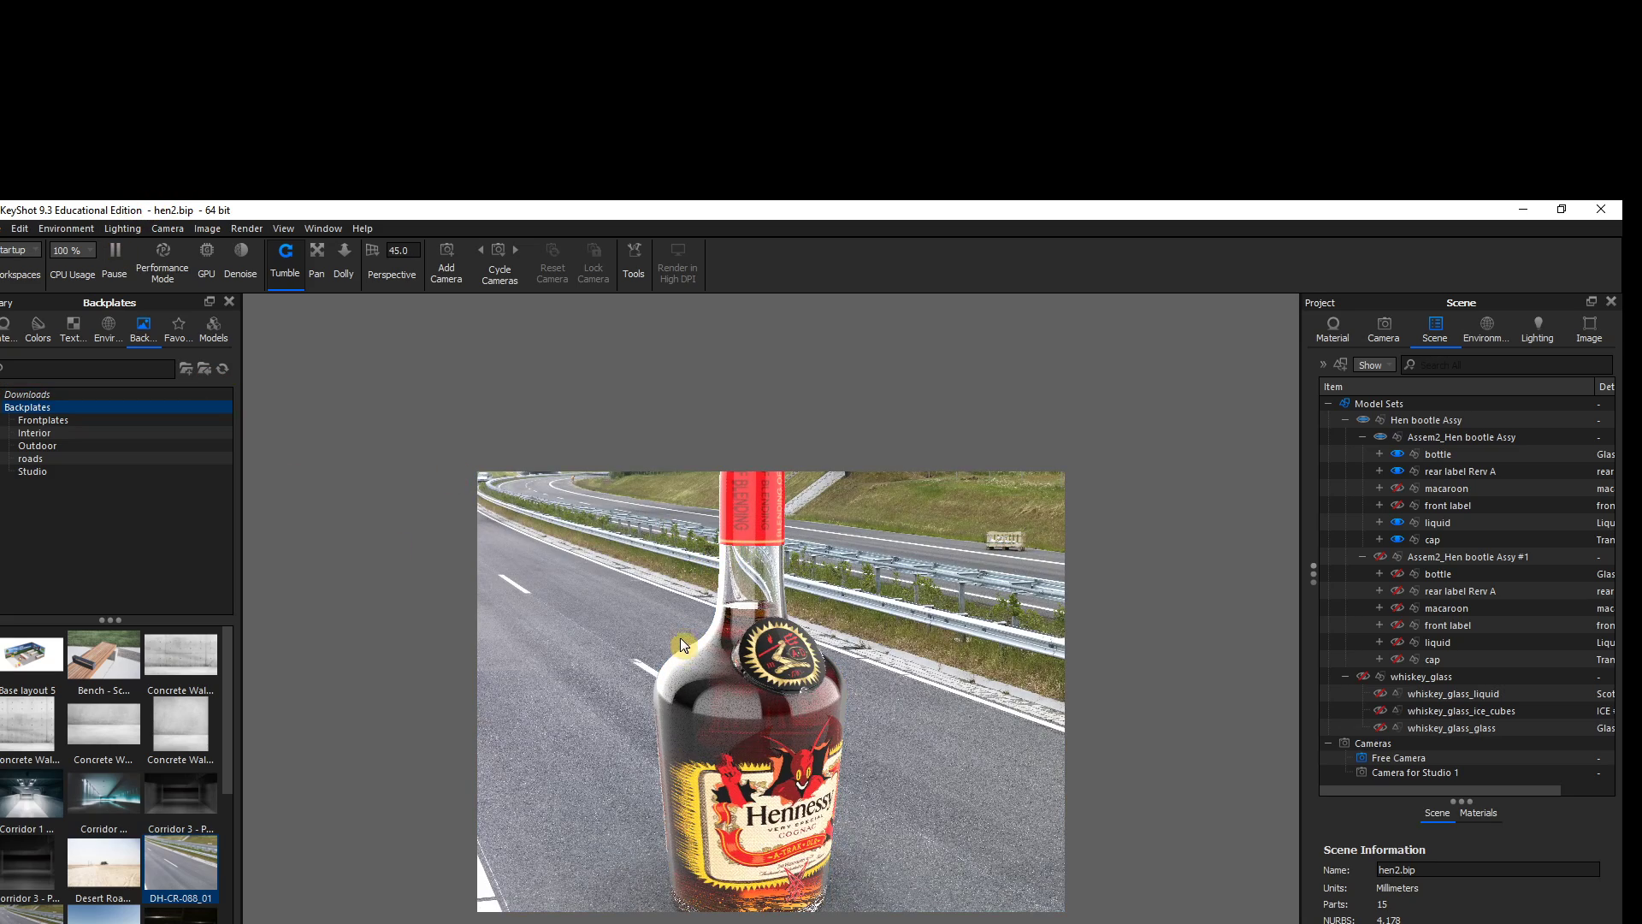
Rotate the bottle in the viewport so its front label faces the camera
scroll(680, 633, down, 3)
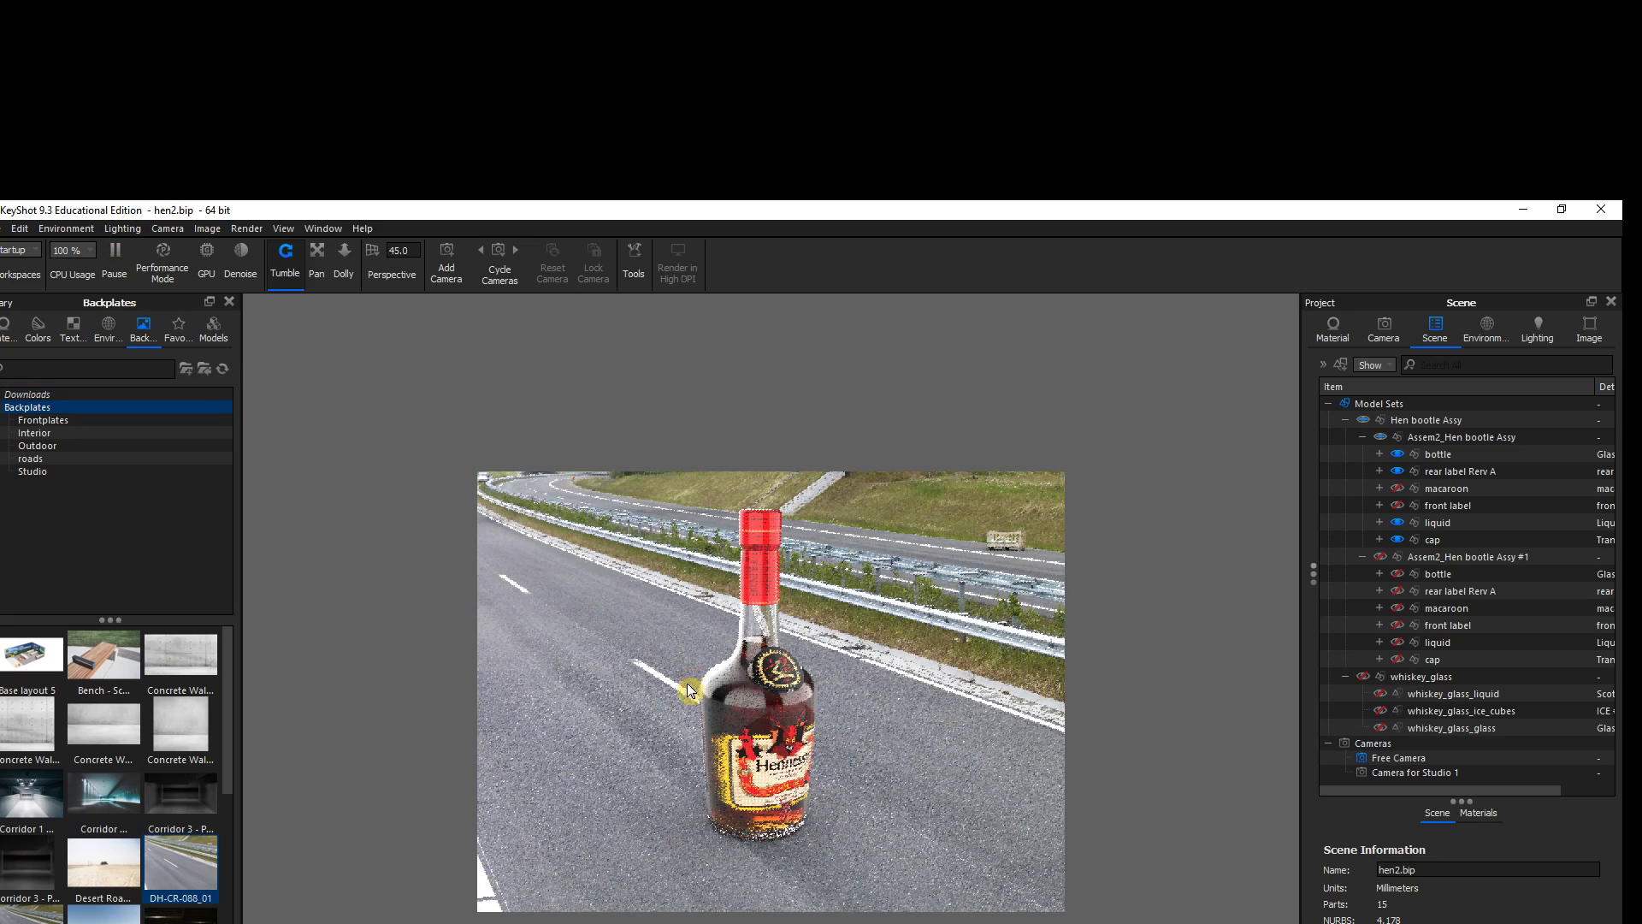
drag(685, 683, 276, 686)
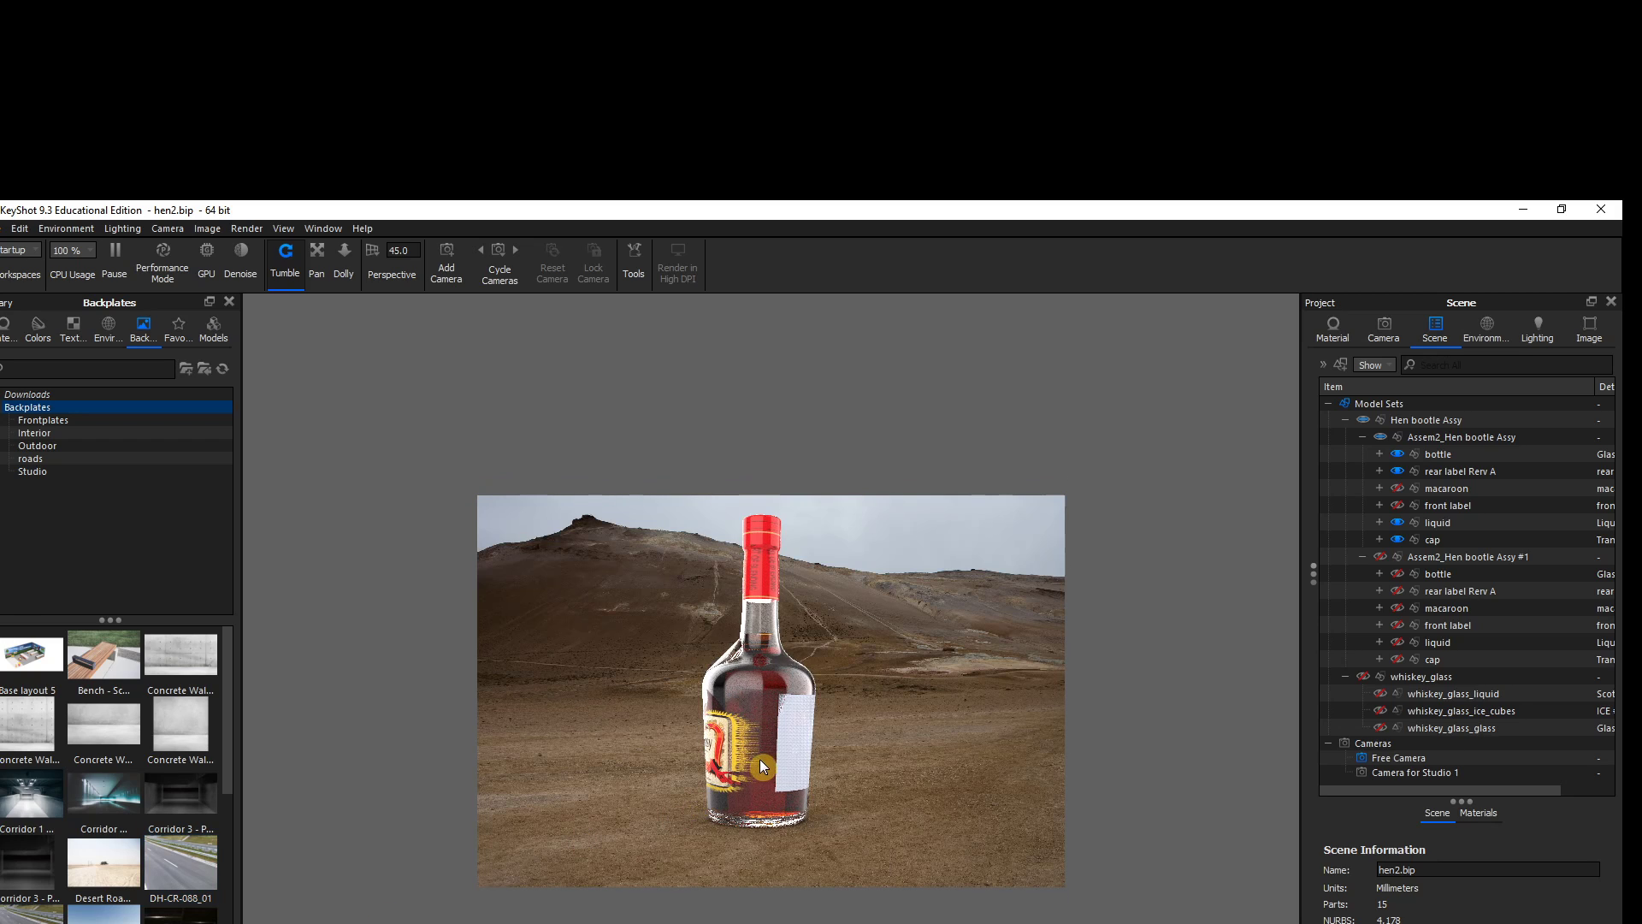
scroll(757, 757, up, 3)
scroll(757, 756, down, 5)
drag(753, 794, 667, 707)
Delete Camera for Studio 1 from the camera list and confirm the deletion
click(1383, 332)
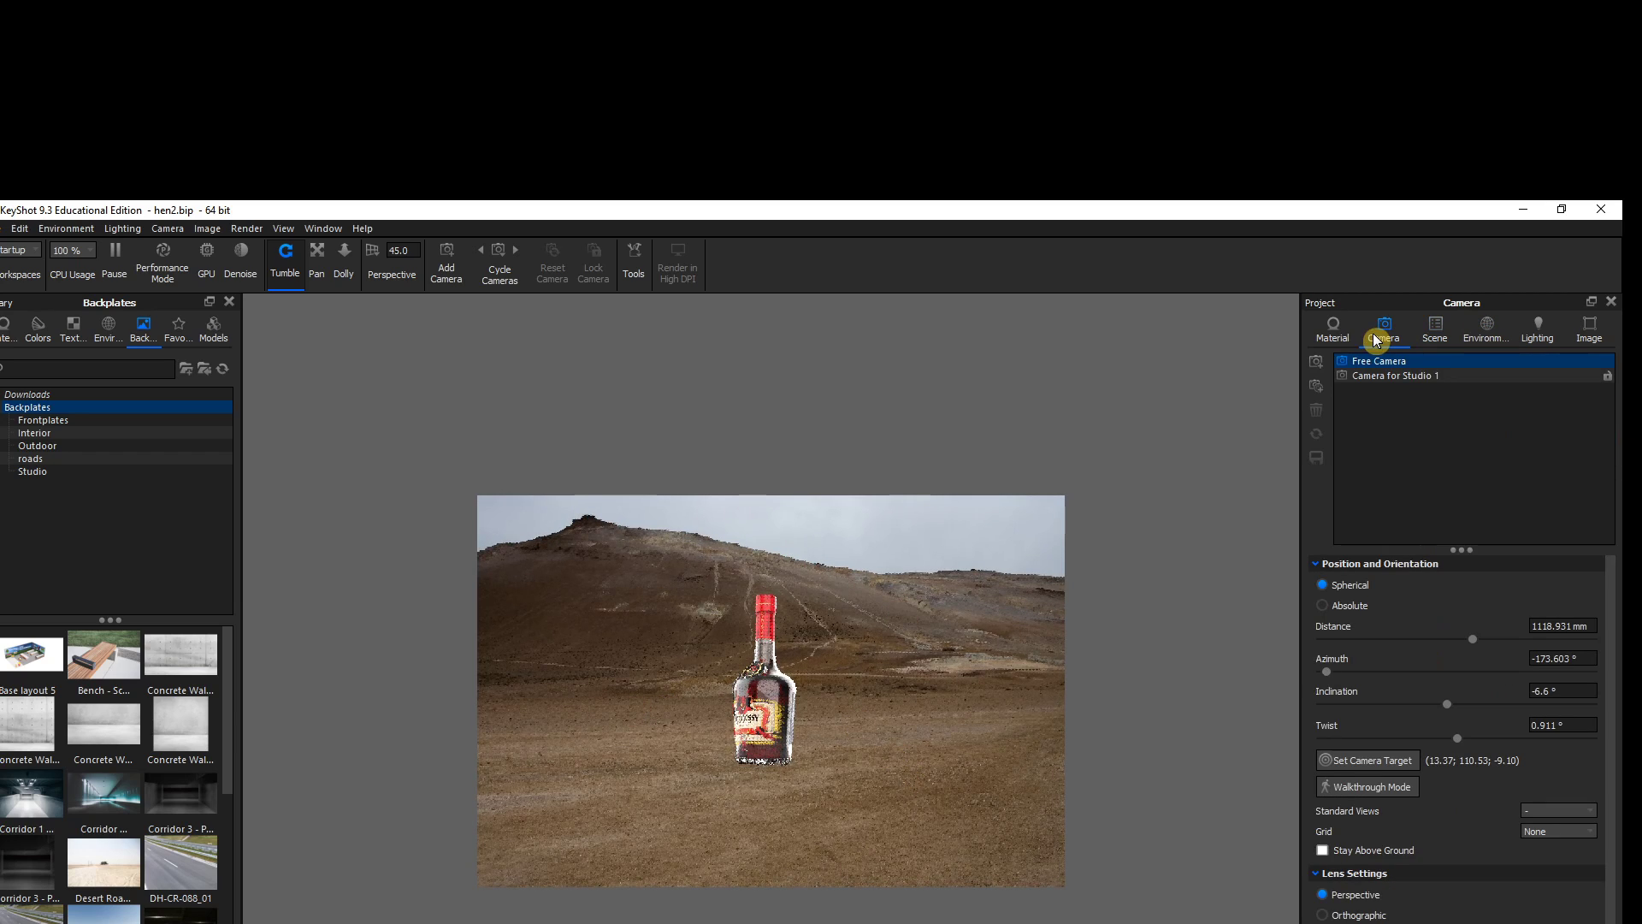
click(1370, 377)
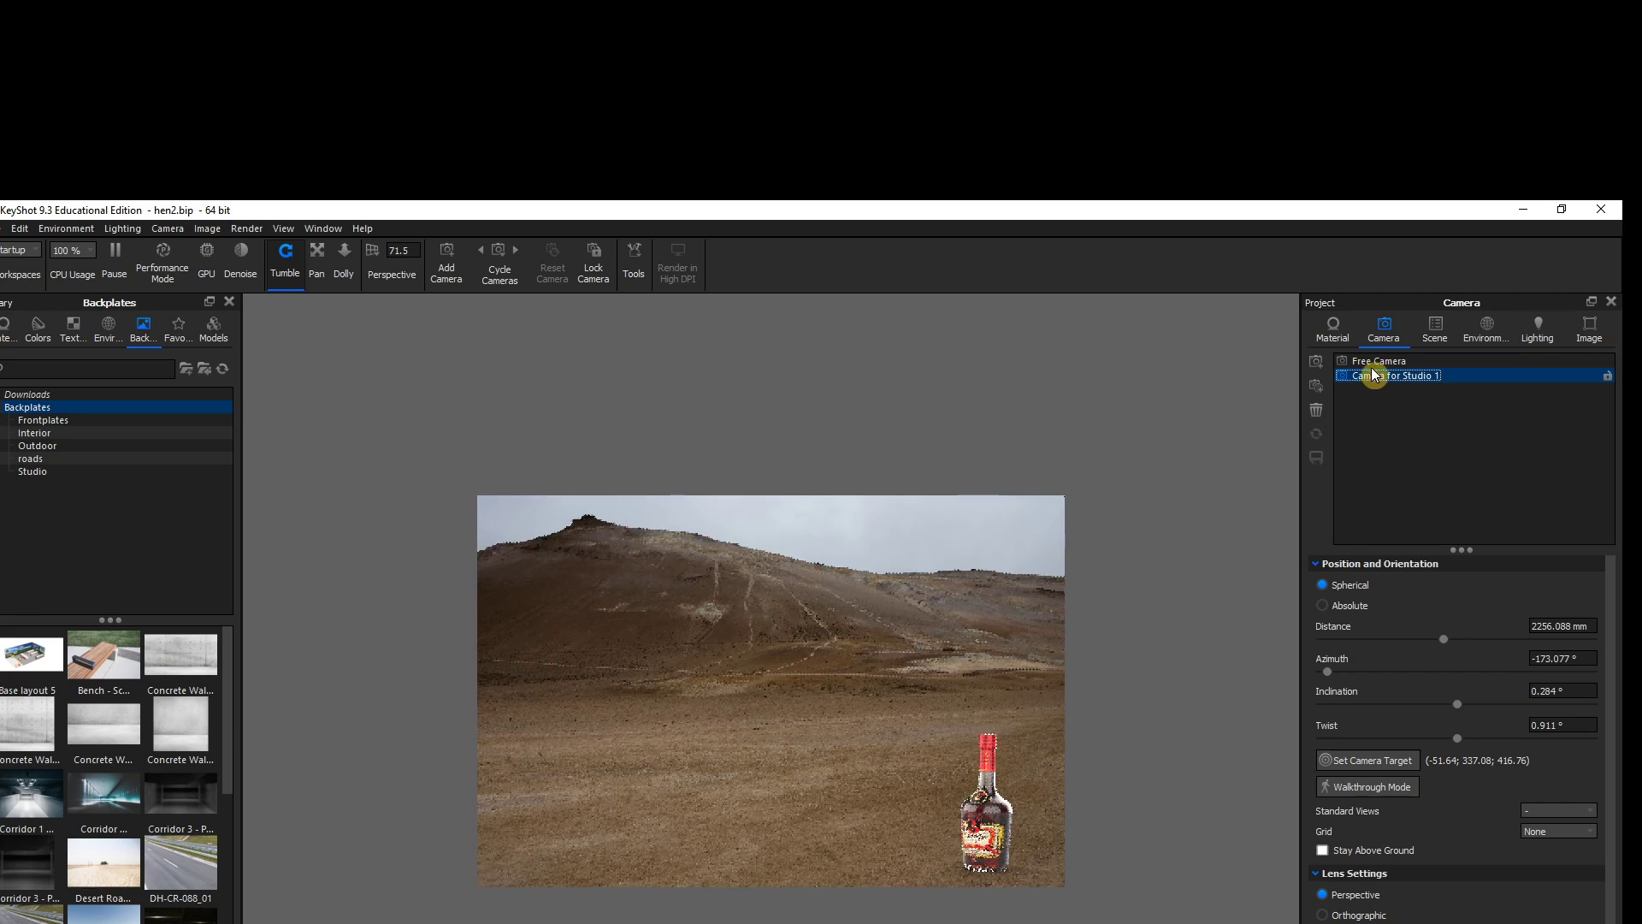
right_click(1379, 380)
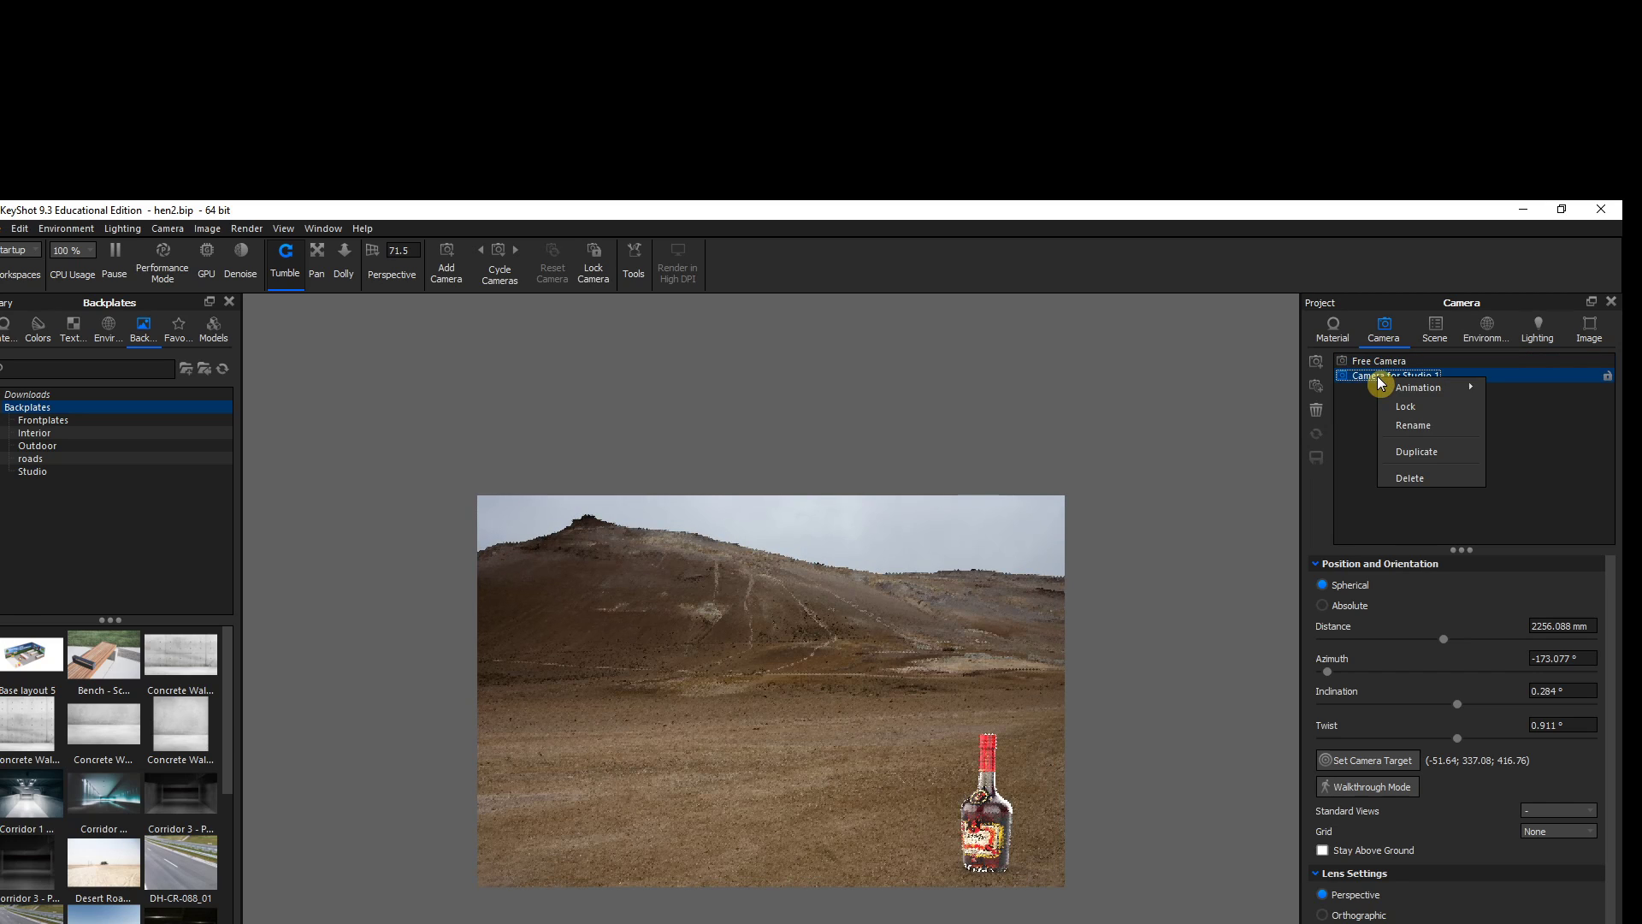
click(1418, 483)
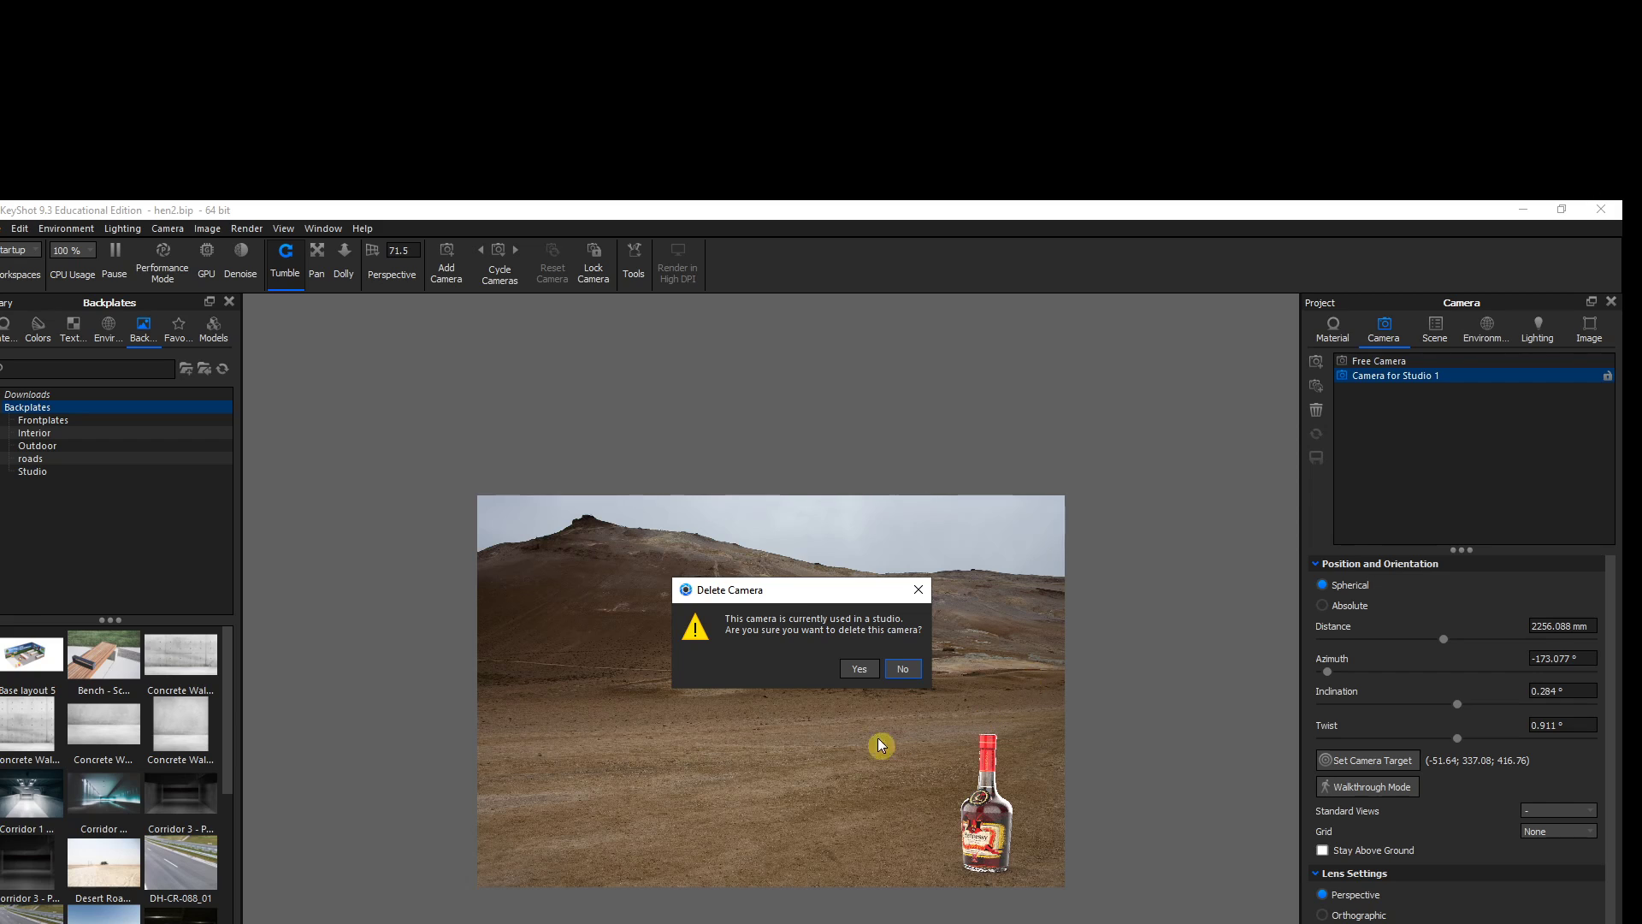
click(865, 670)
Pan to reframe the bottle and show the Downloads backplate images
middle_drag(818, 777, 598, 741)
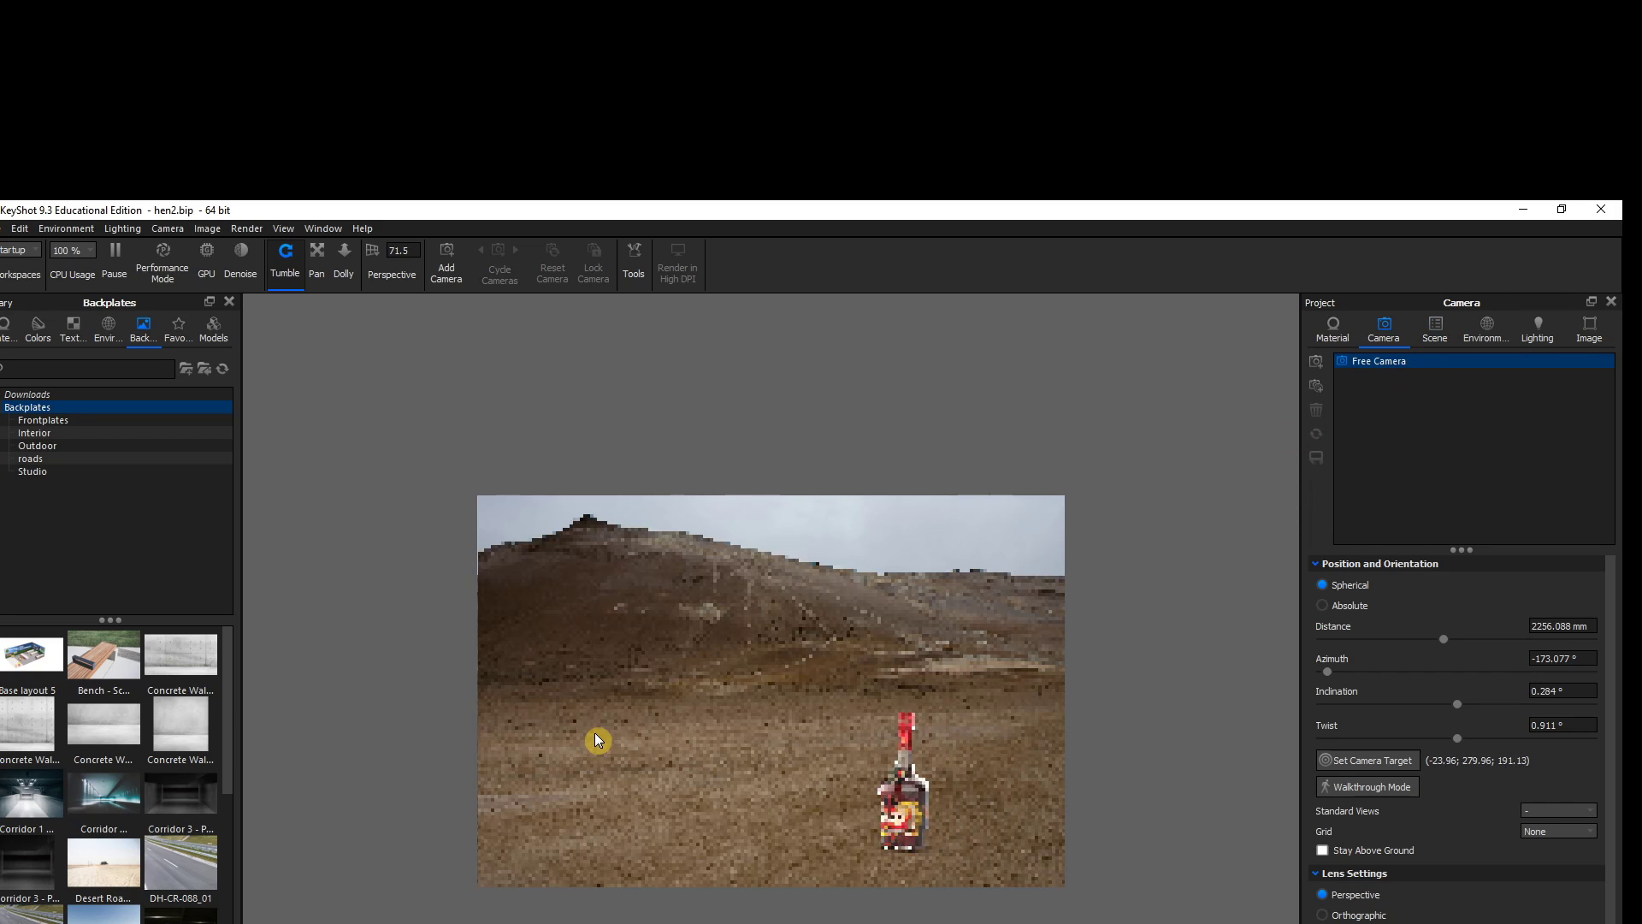
mouse_move(178, 737)
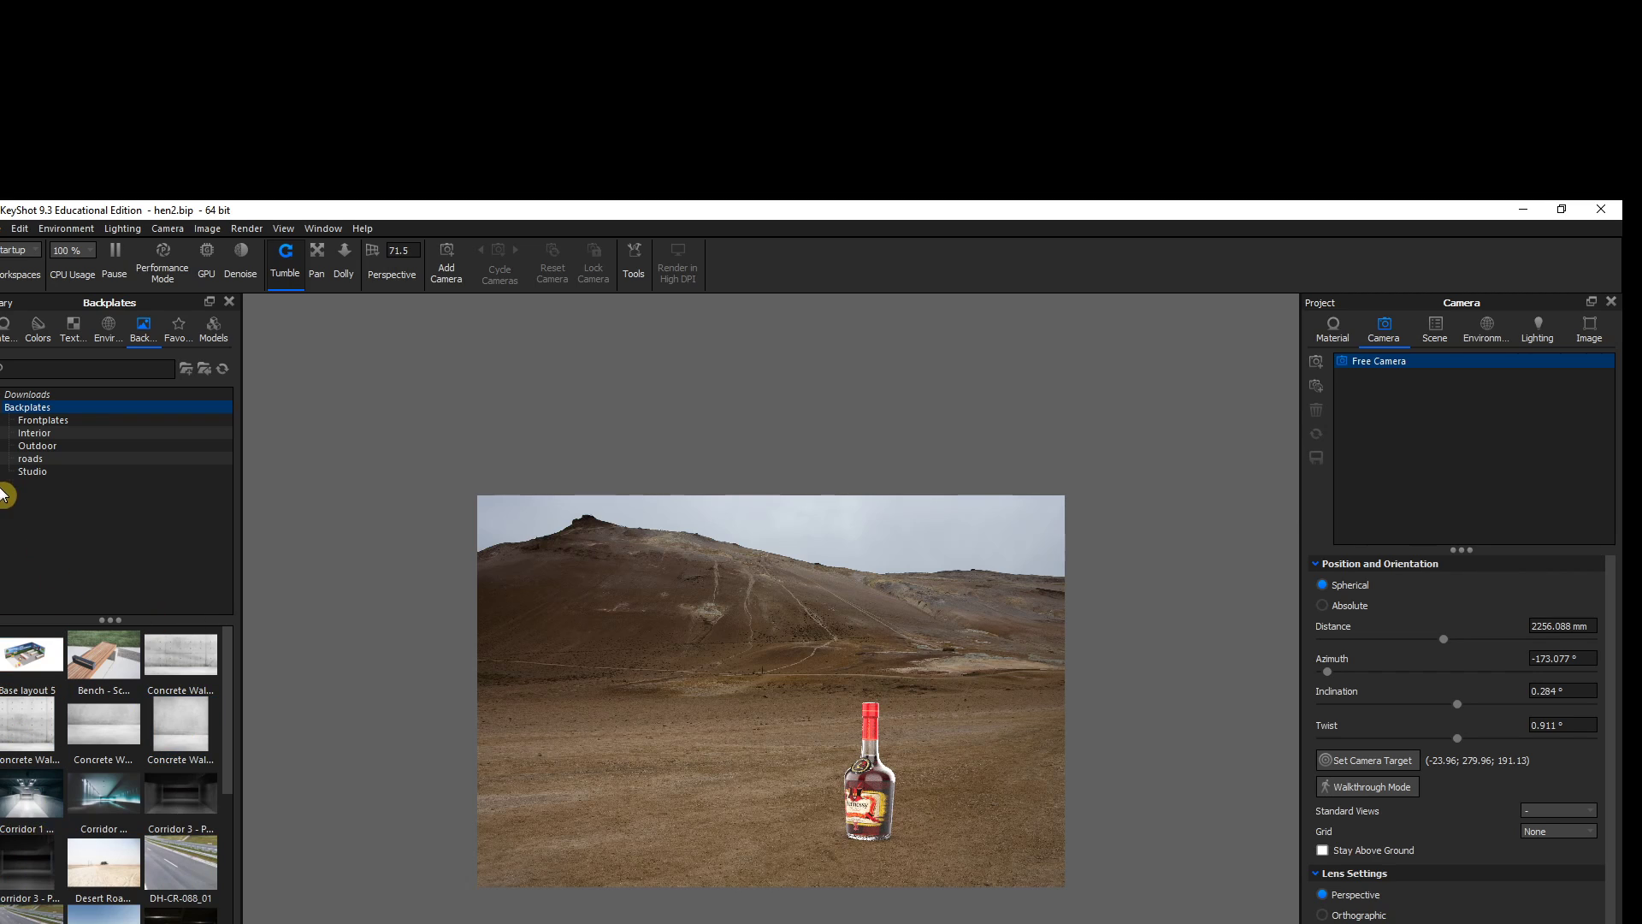
click(11, 396)
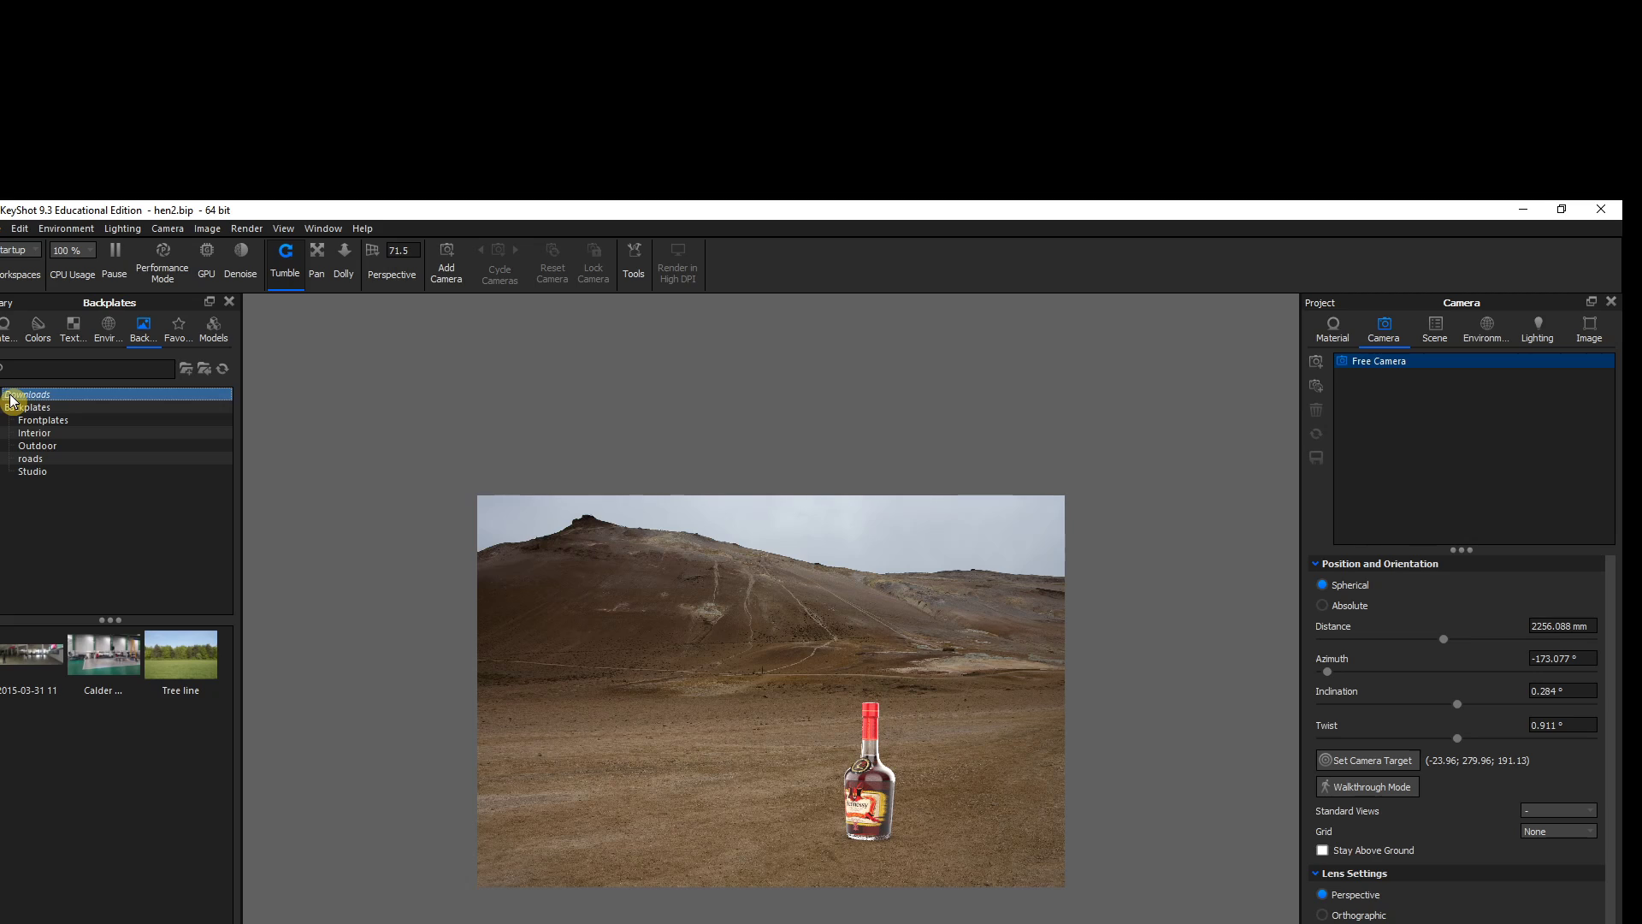
Show the Environment and Lighting settings, checking the environment background options without changing them
click(1438, 326)
click(1490, 330)
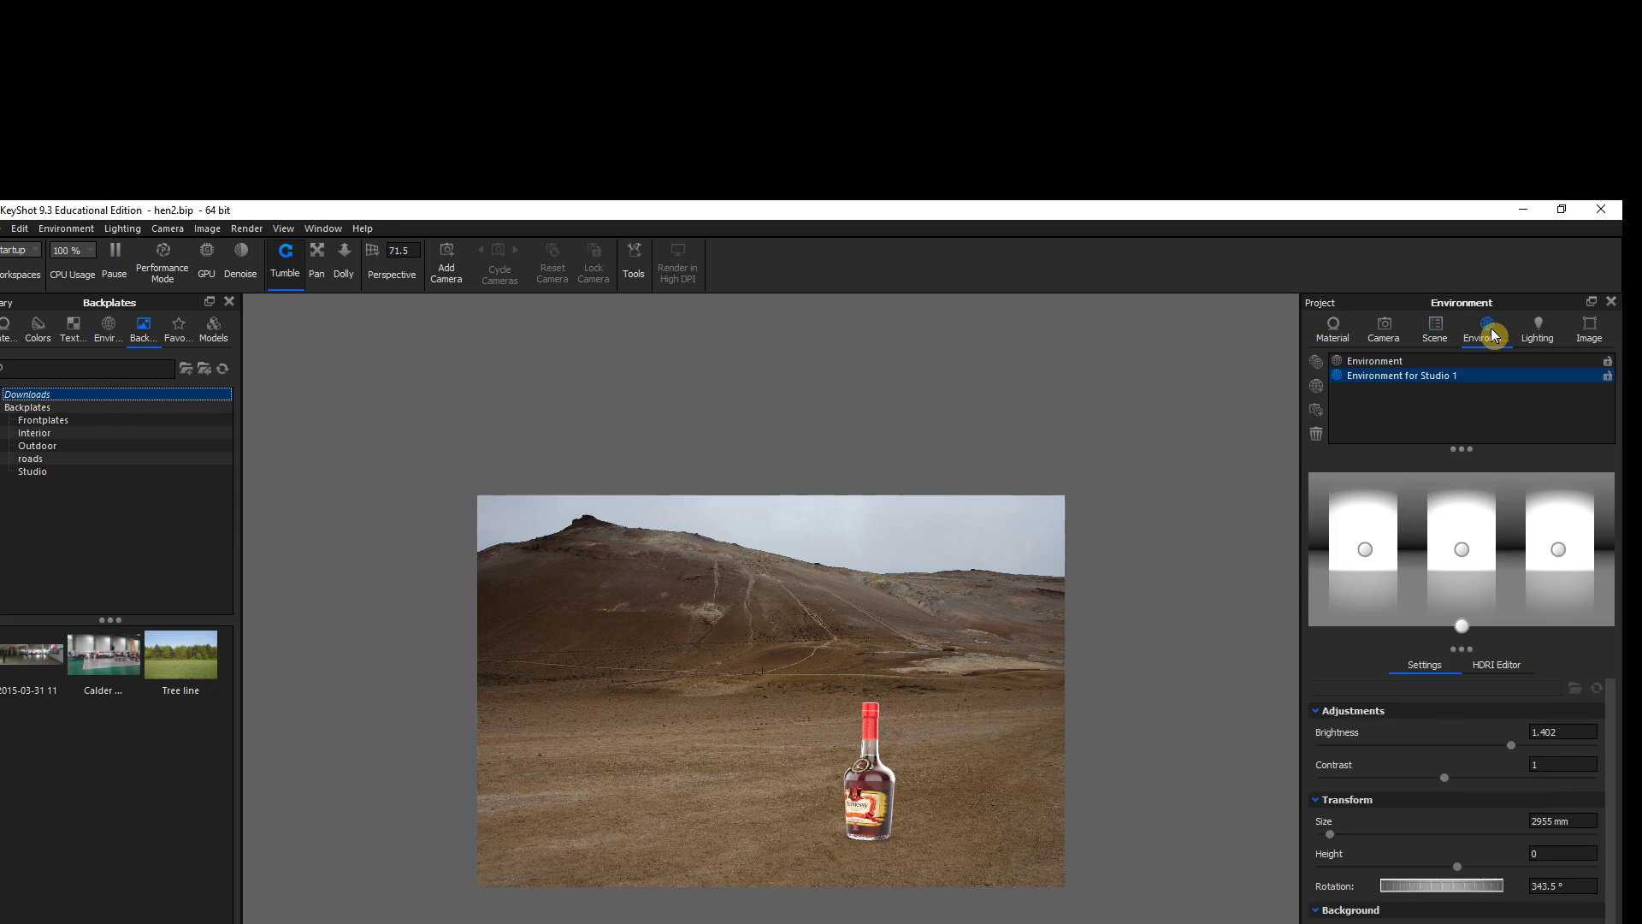
click(1542, 325)
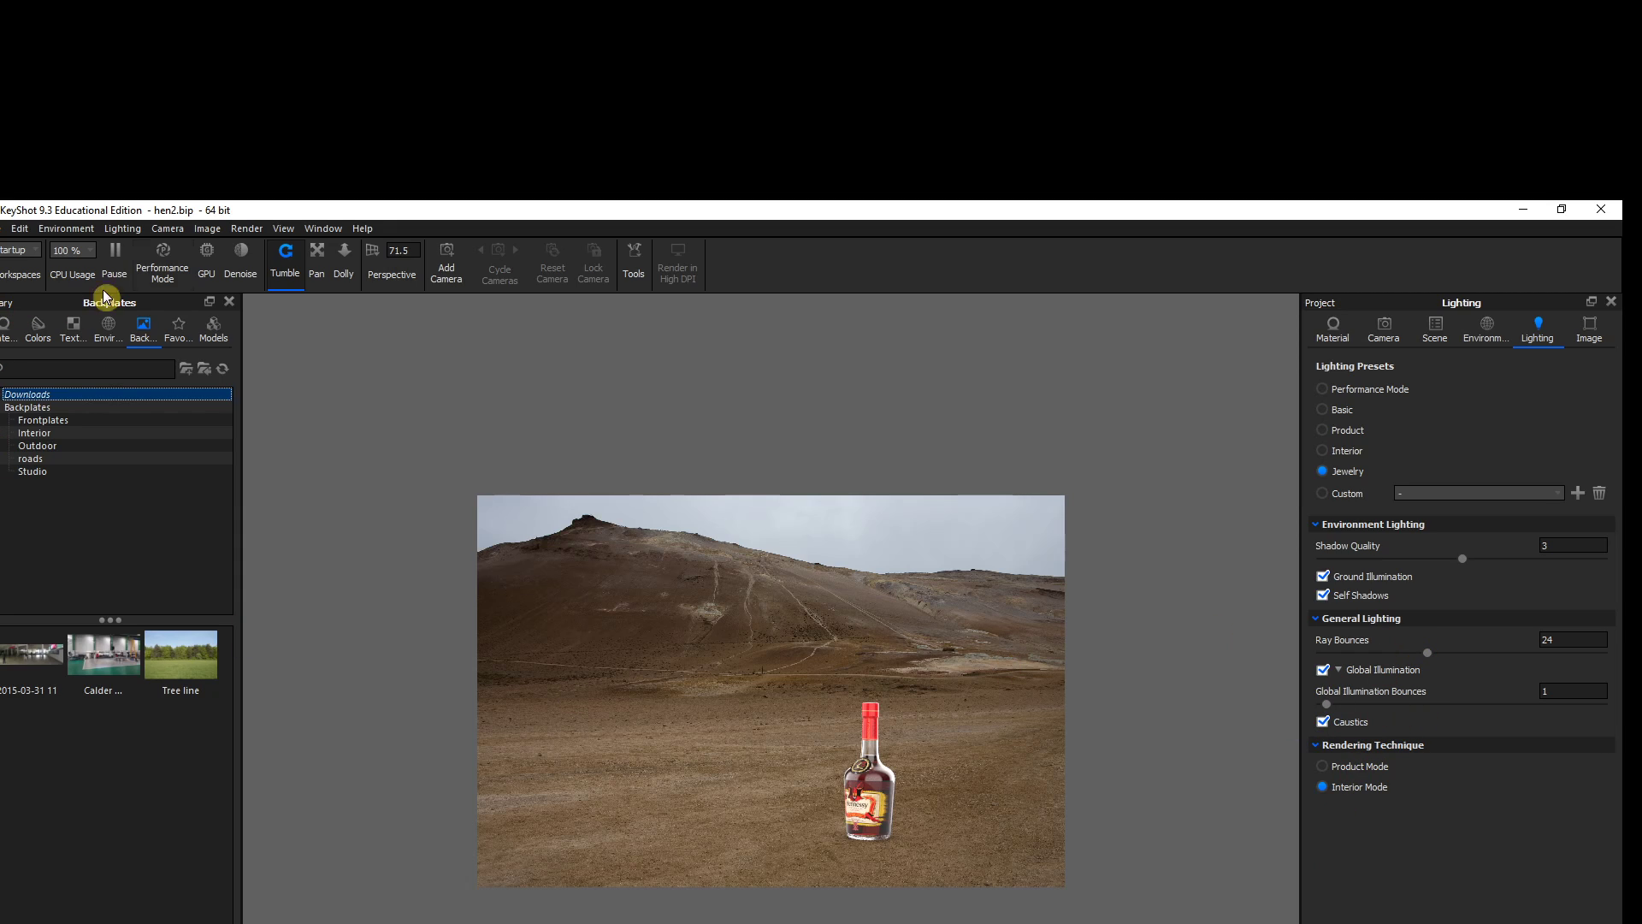
click(84, 232)
mouse_move(96, 252)
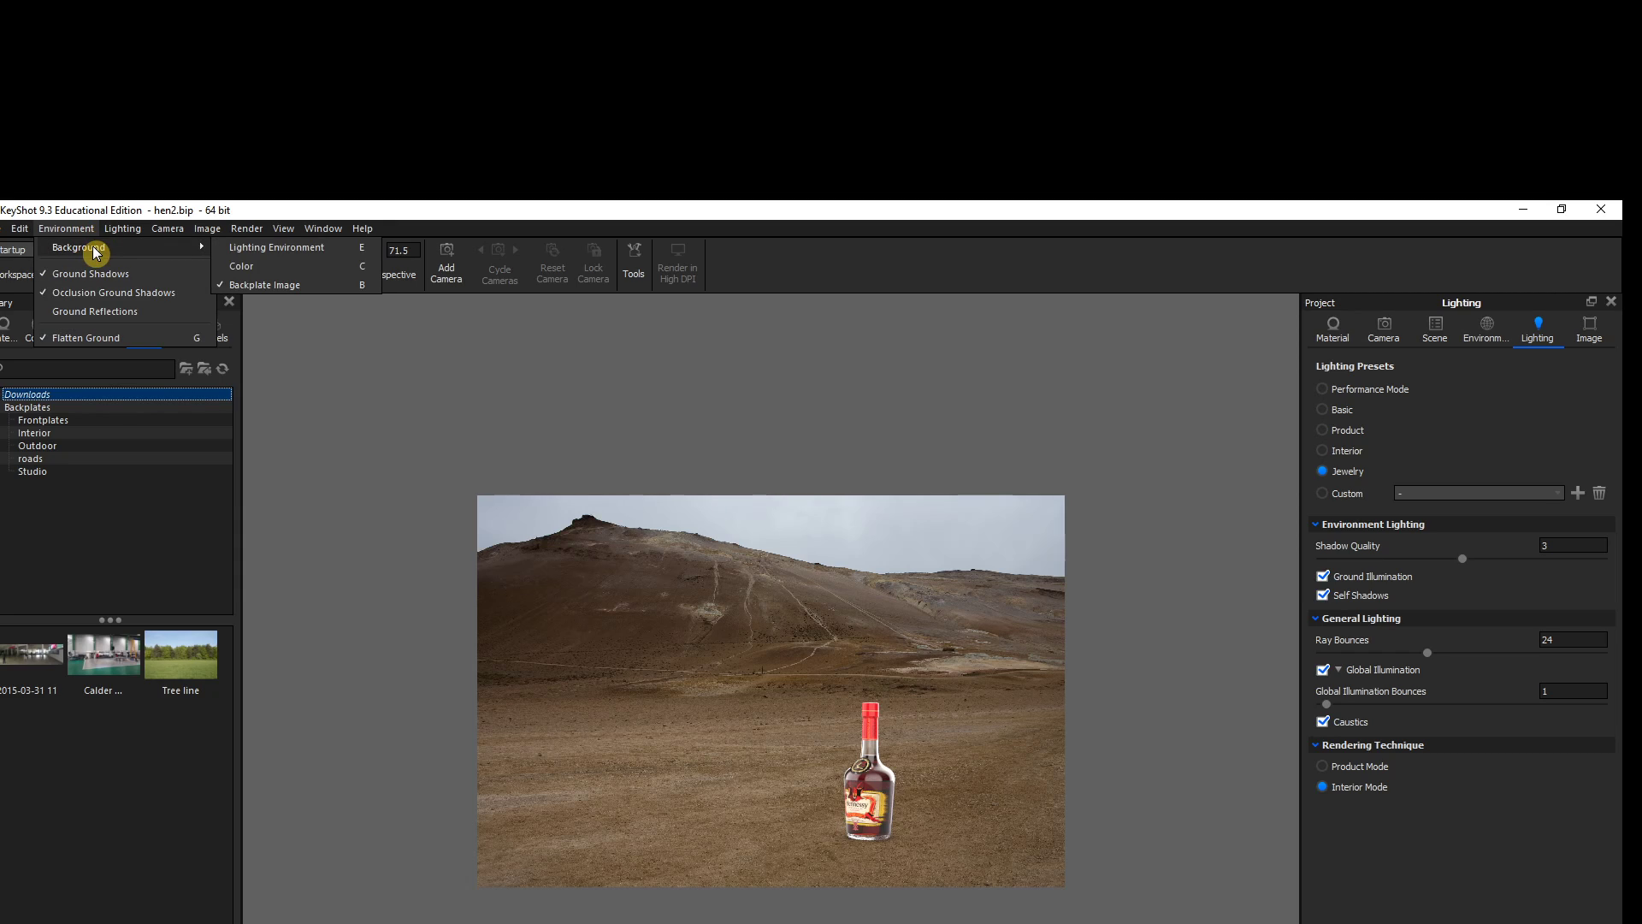
click(256, 288)
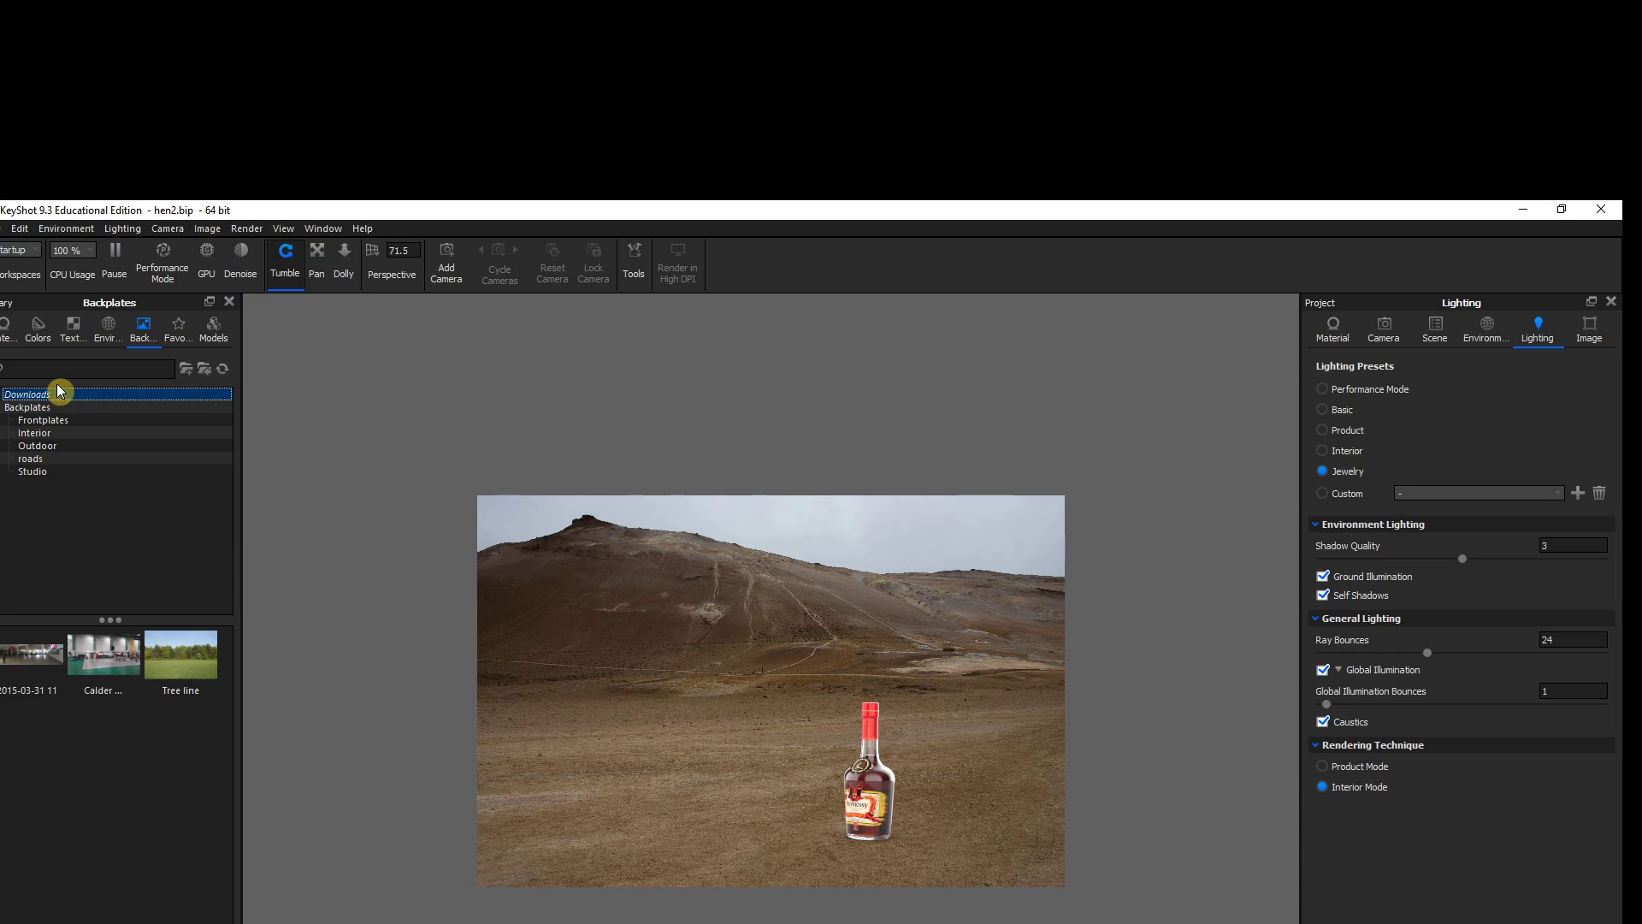
click(184, 370)
In Chrome go to cgtrader.com/free-3d-models, then start entering 'tex' as a new address
key(alt+Tab)
click(346, 245)
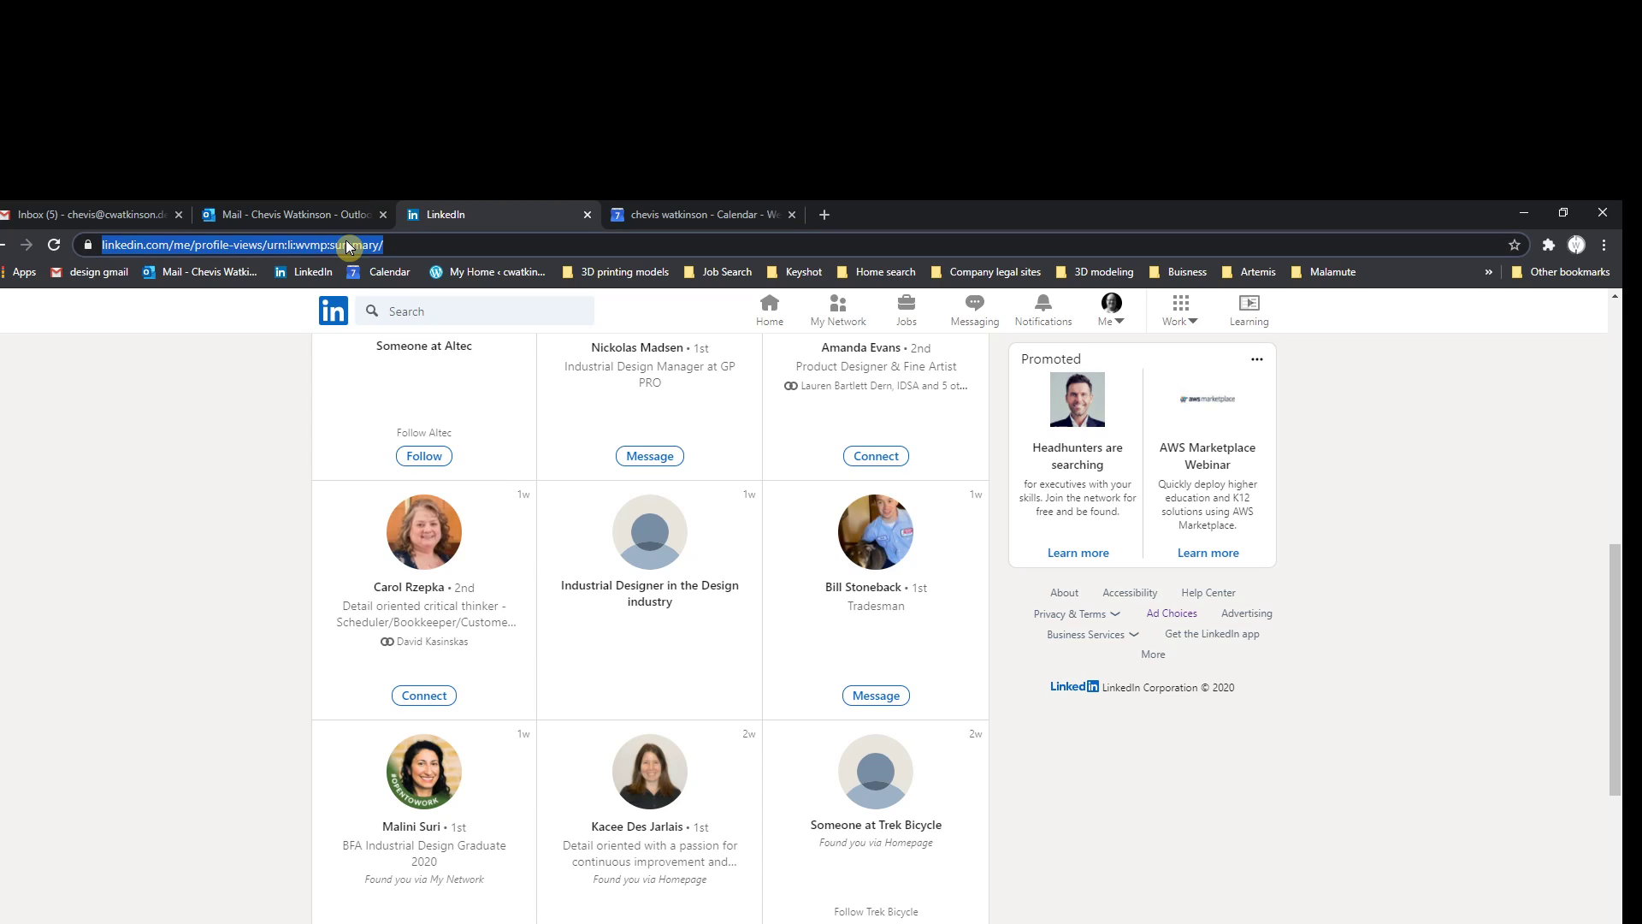
text(c)
key(BackSpace)
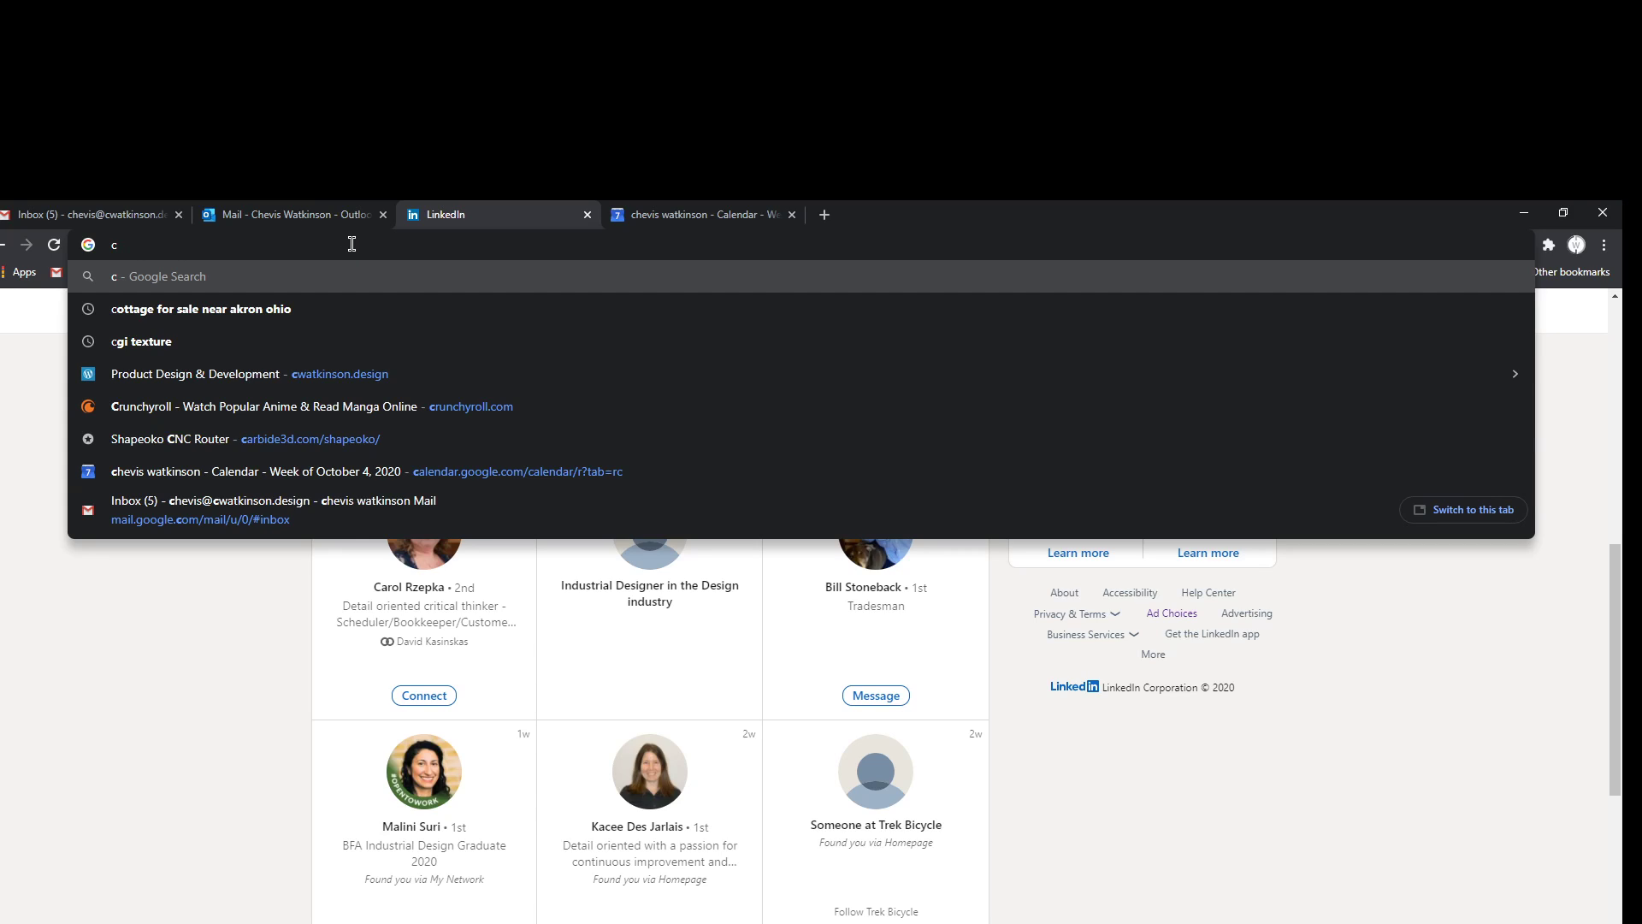
text(gtrader.com/free-3d-models)
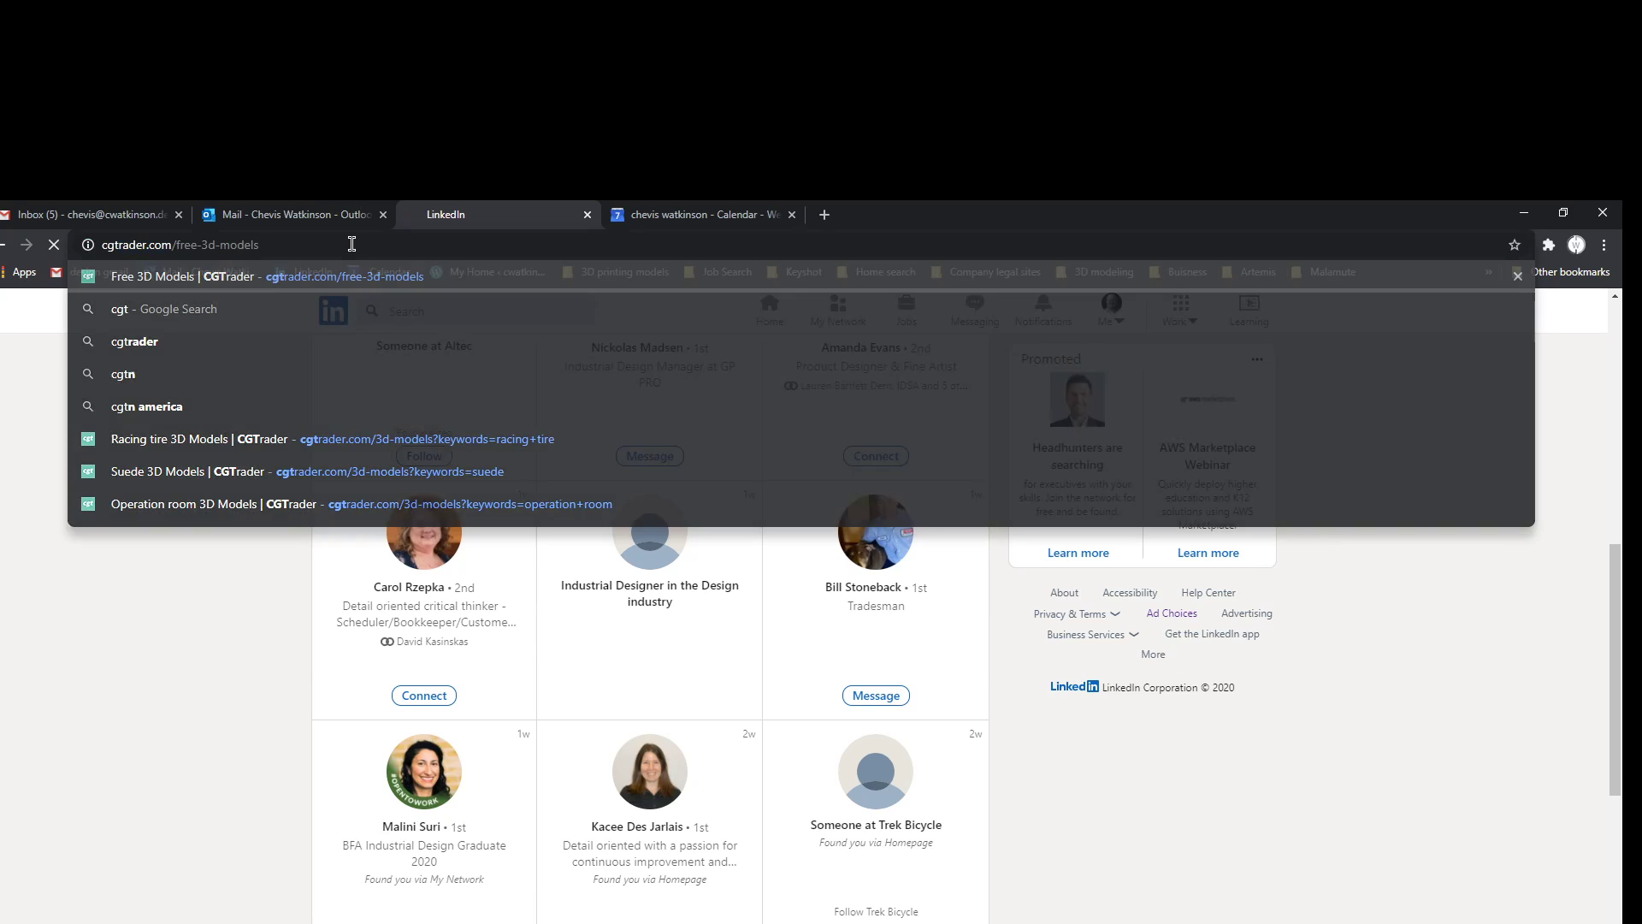
key(Return)
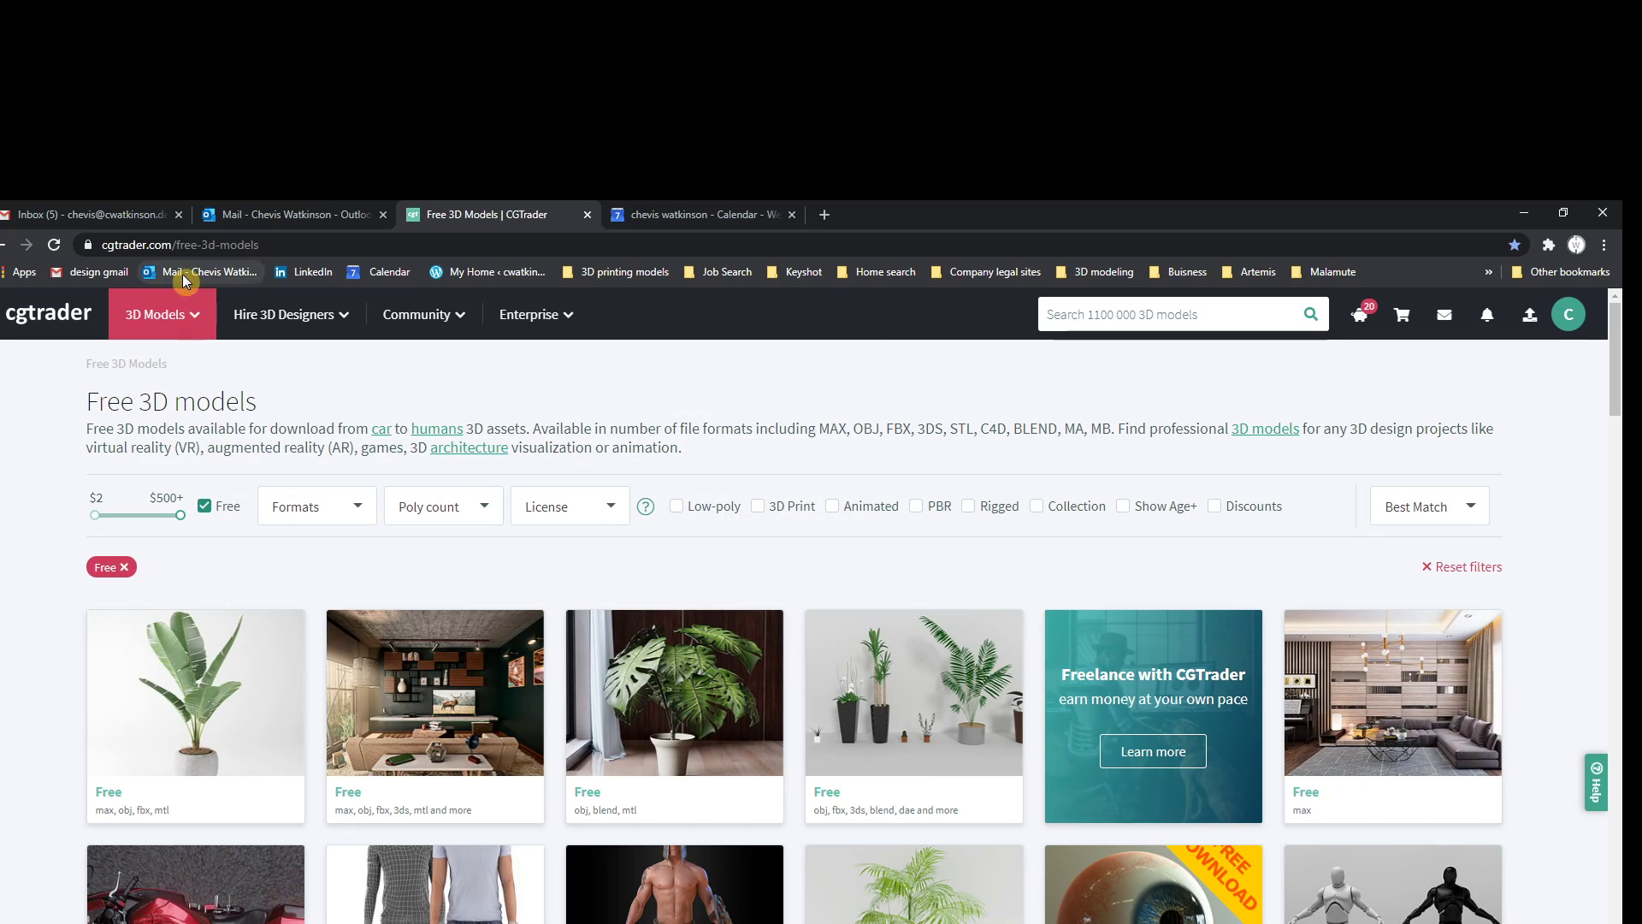
click(174, 246)
text(tex)
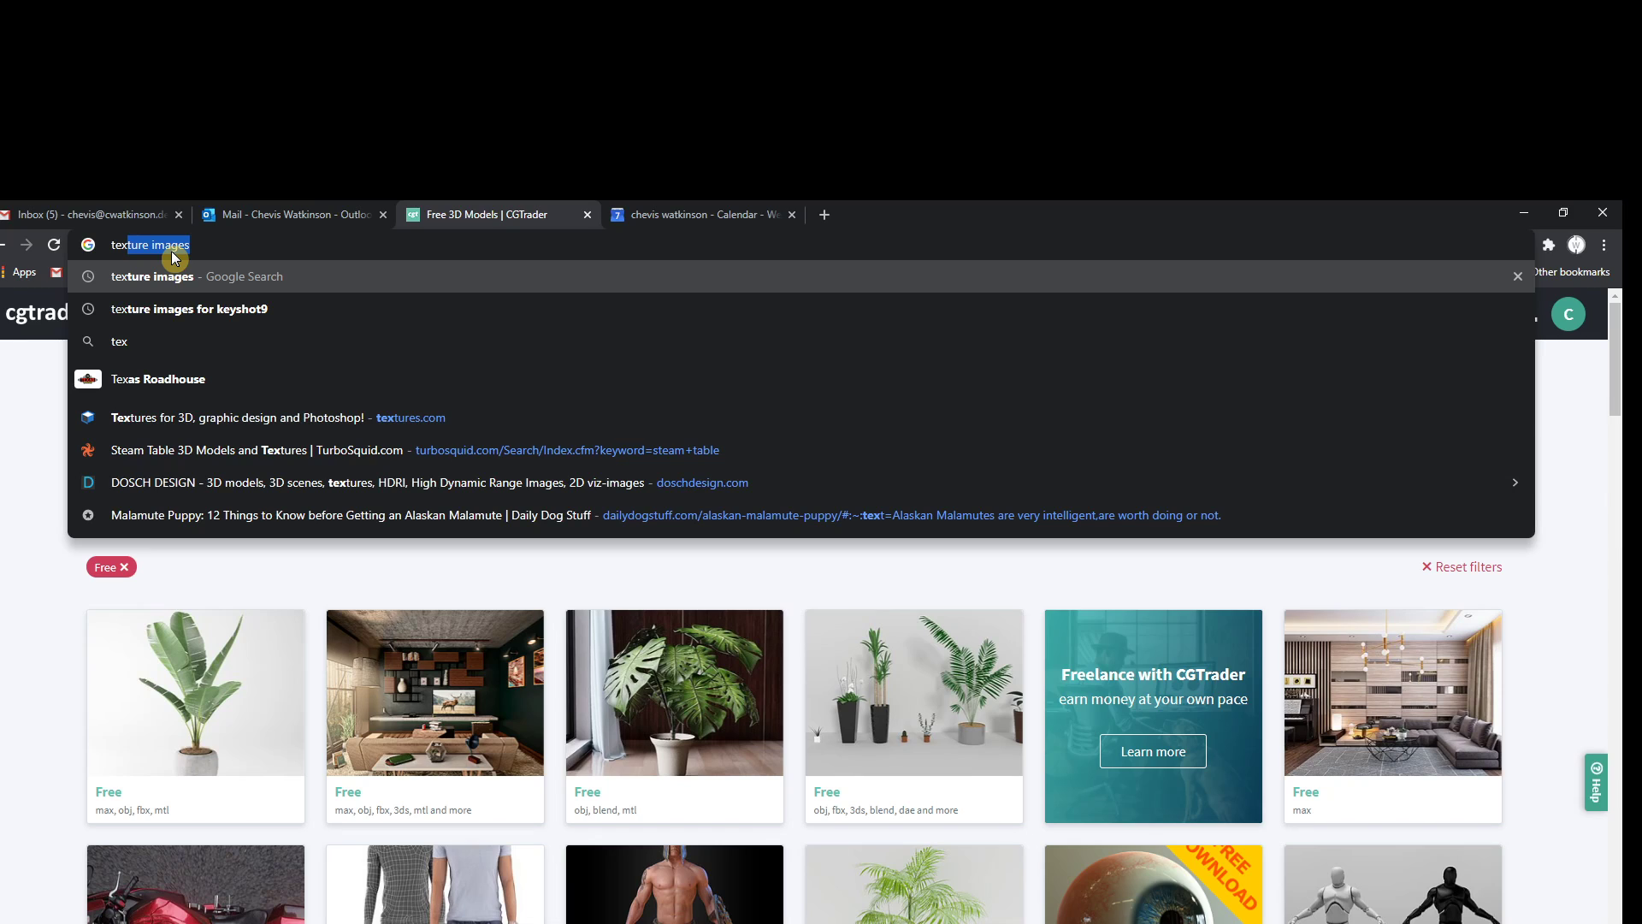
Open textures.com, look over the 'bar' texture results, then minimize Chrome
click(187, 419)
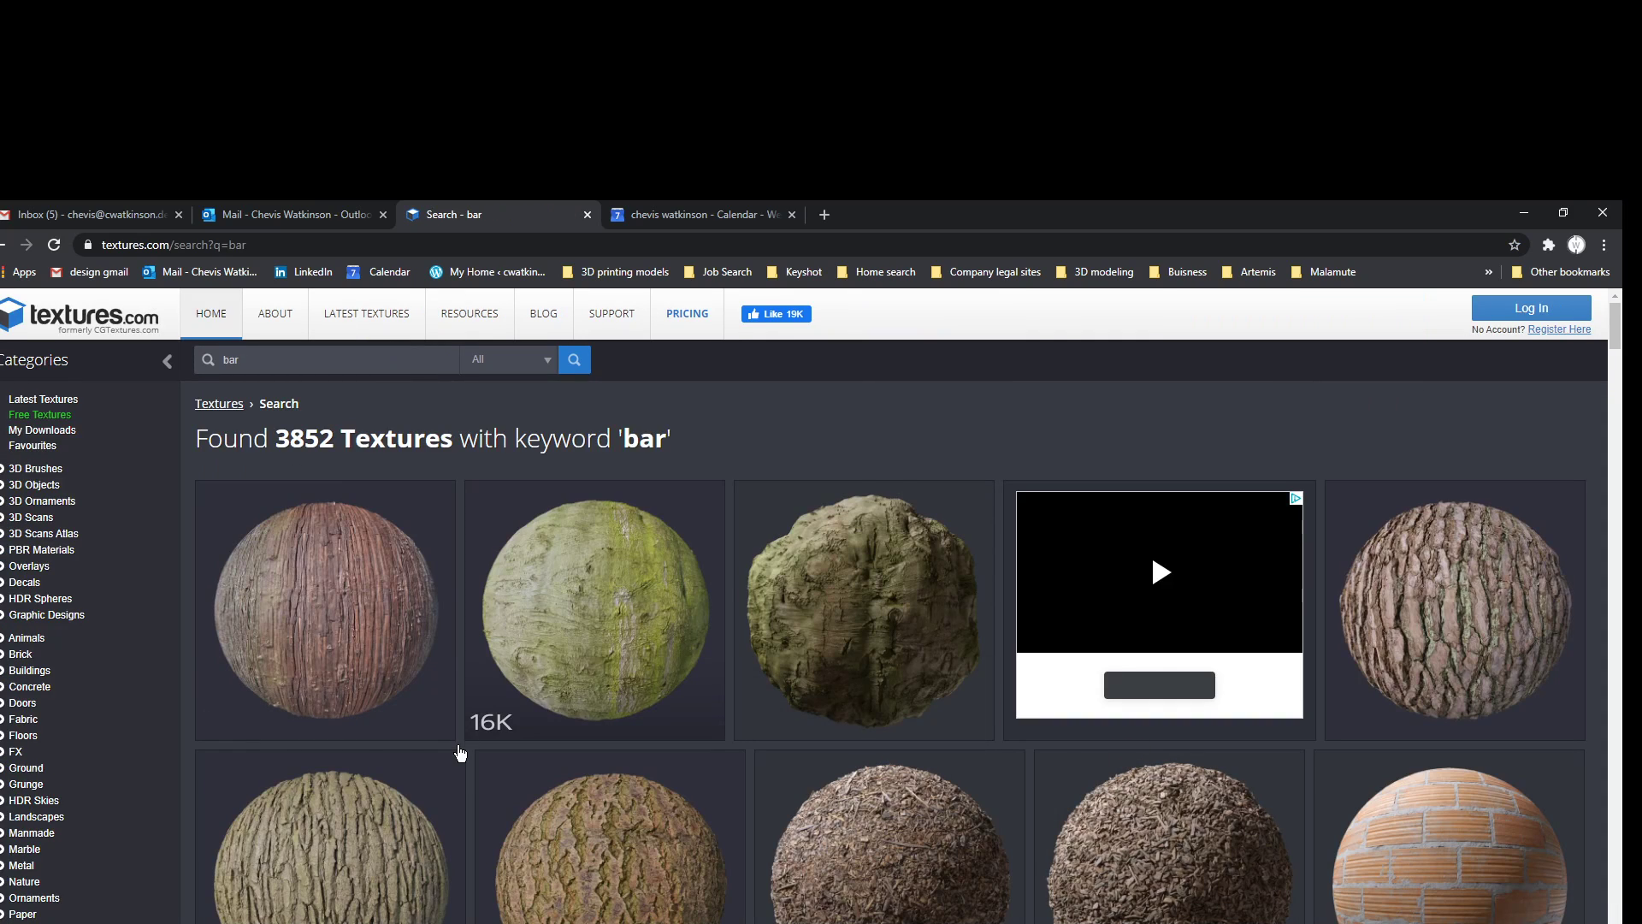
scroll(460, 752, down, 3)
scroll(707, 769, up, 3)
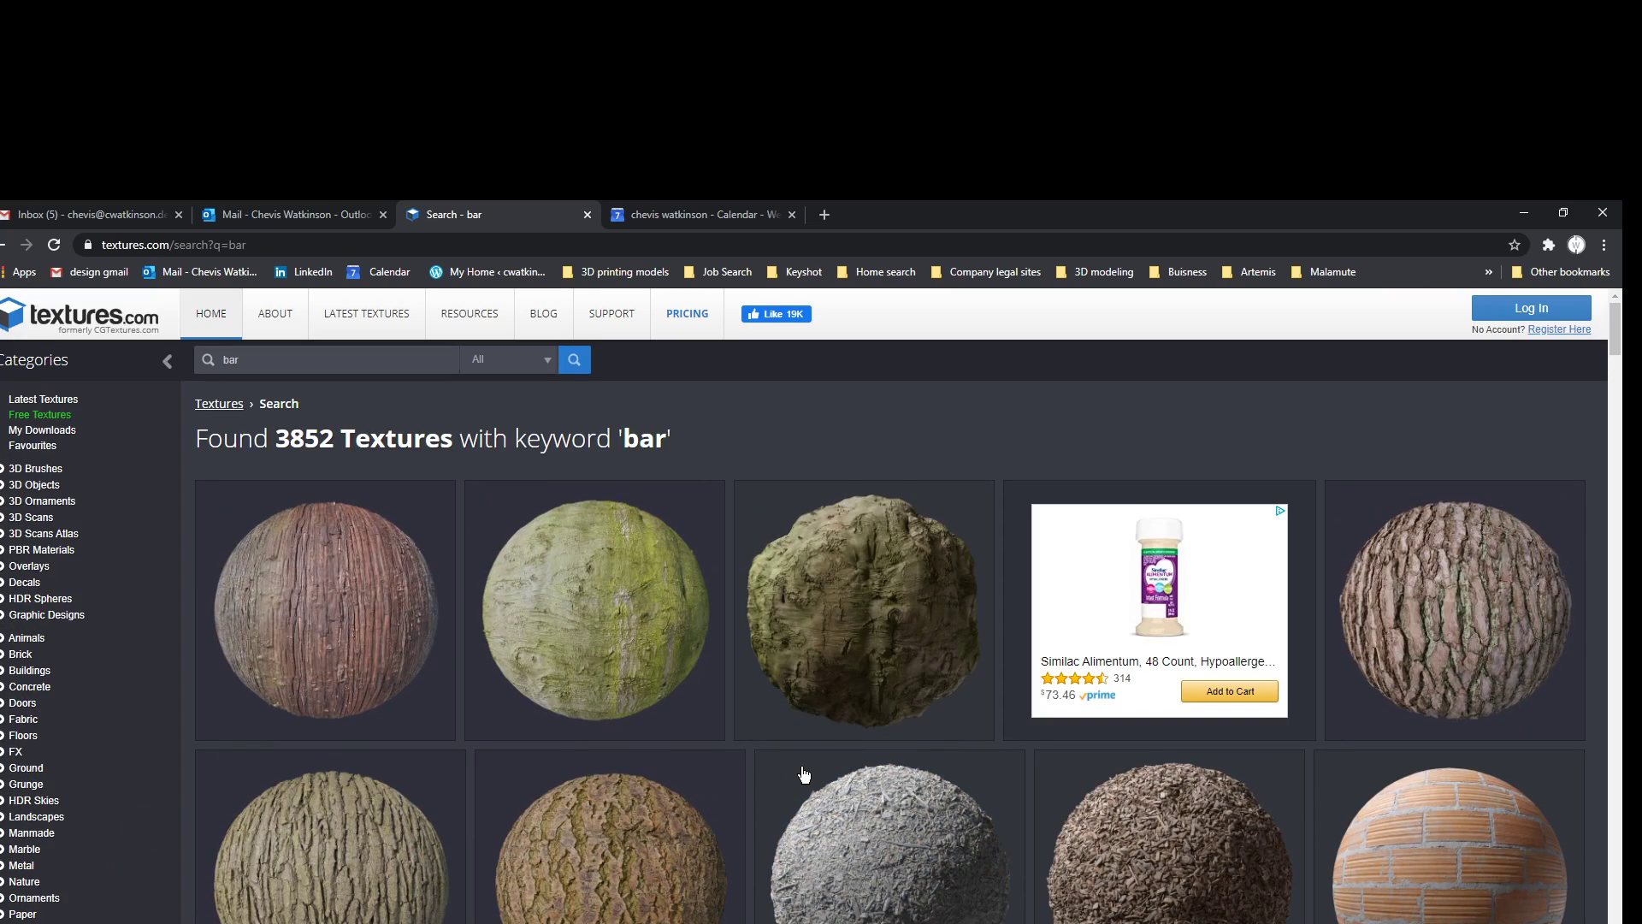
click(1526, 212)
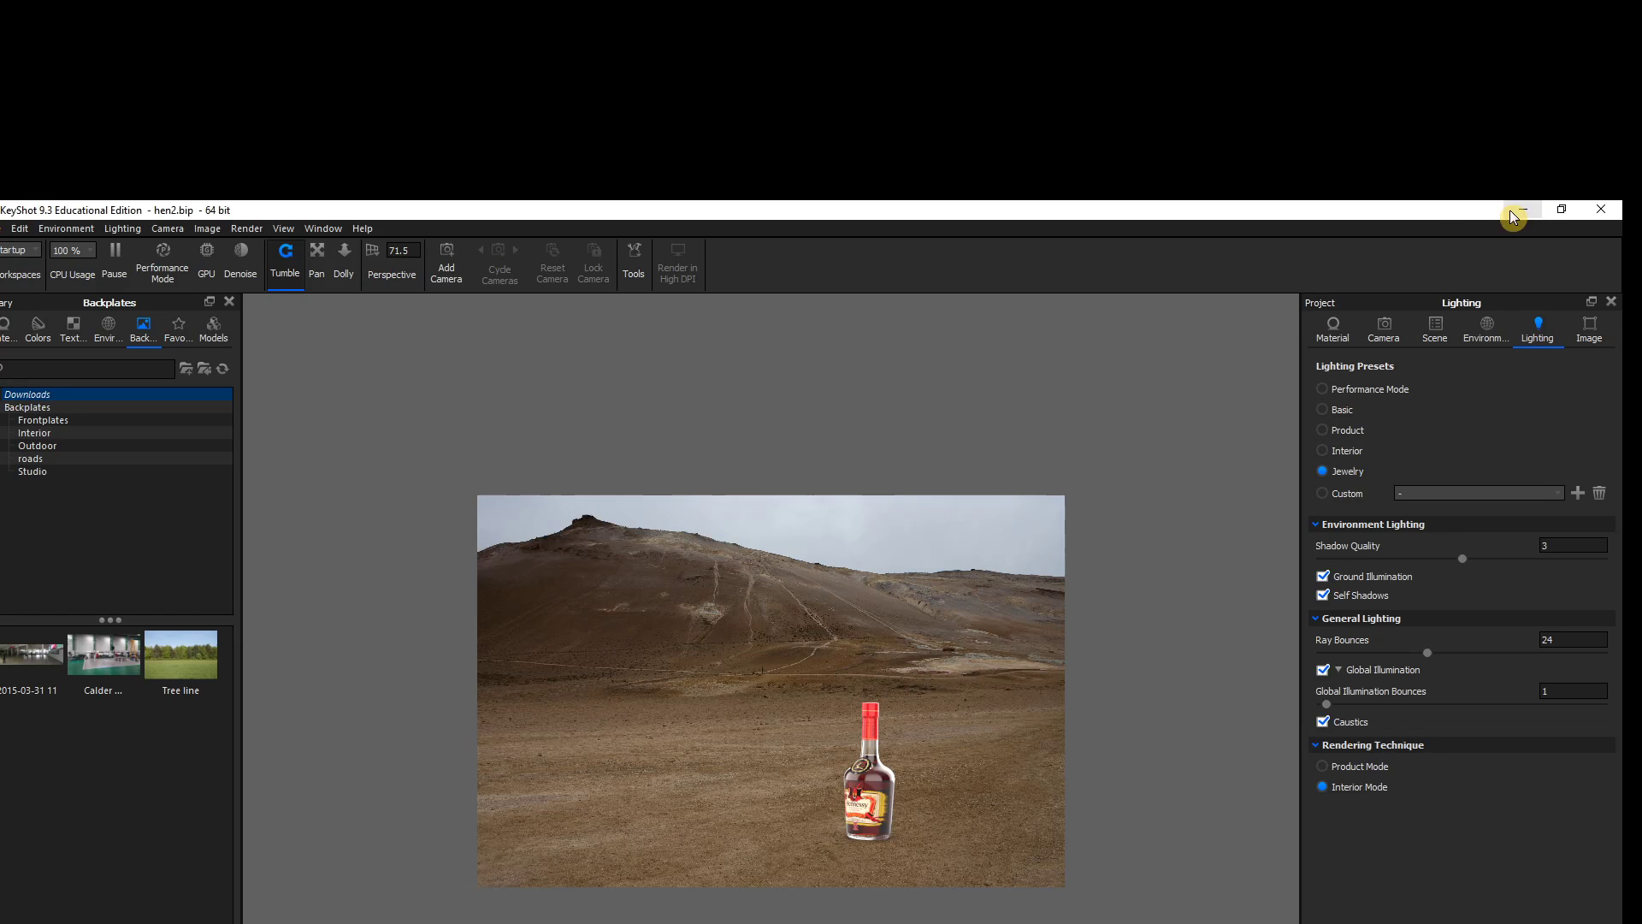
Import the 'image bar' photo from the bottle folder into the Downloads backplates
click(185, 369)
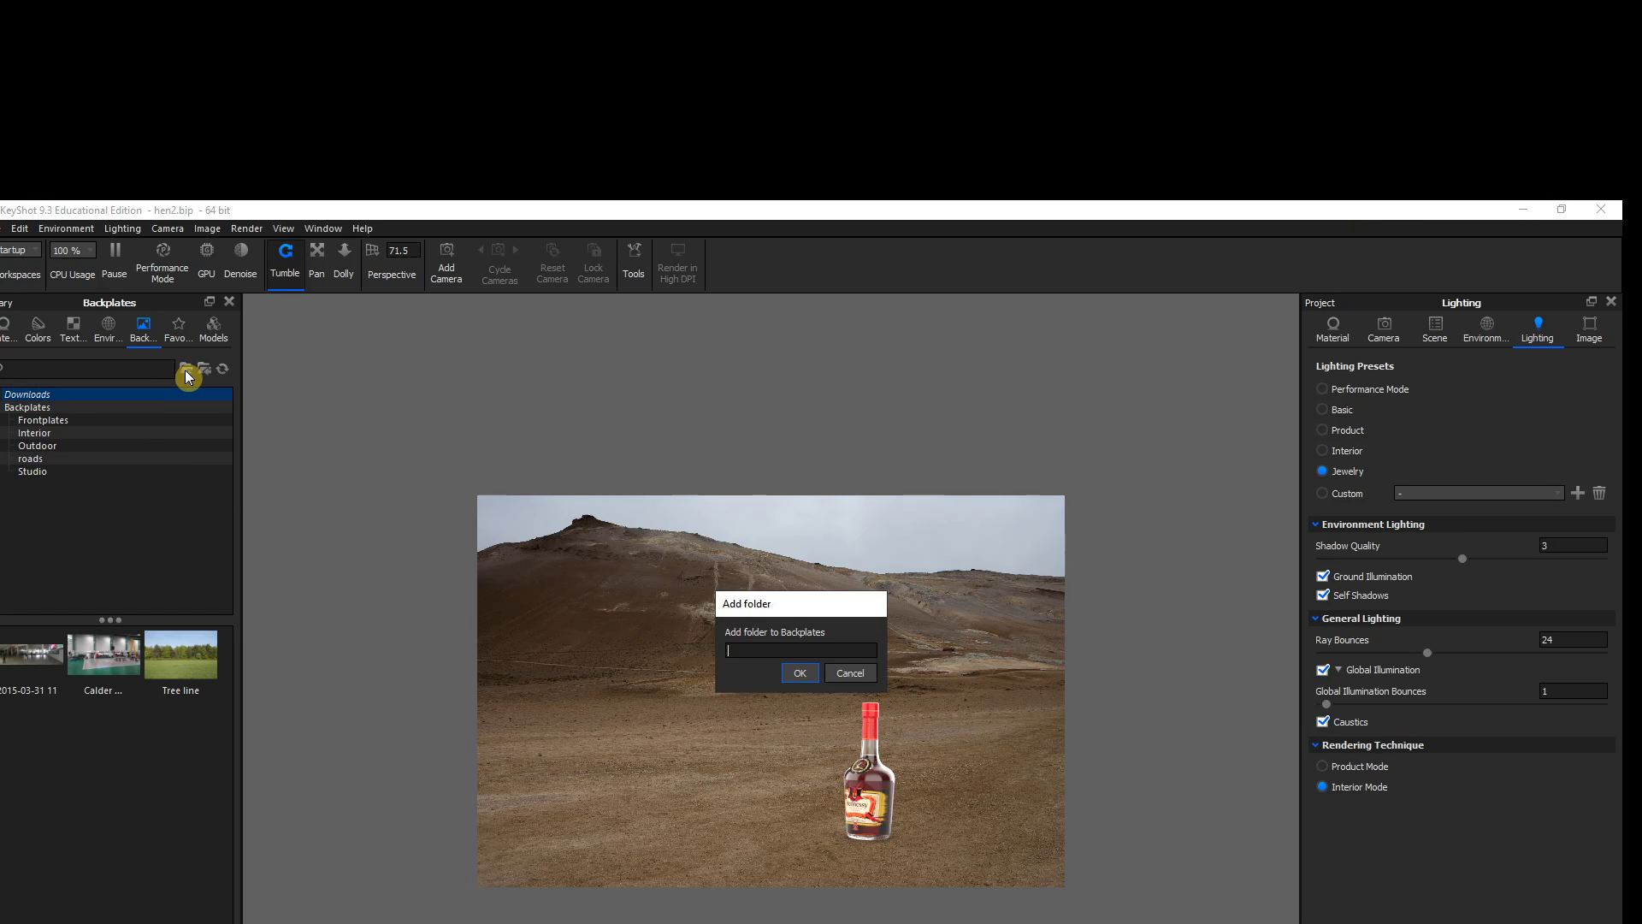
click(850, 673)
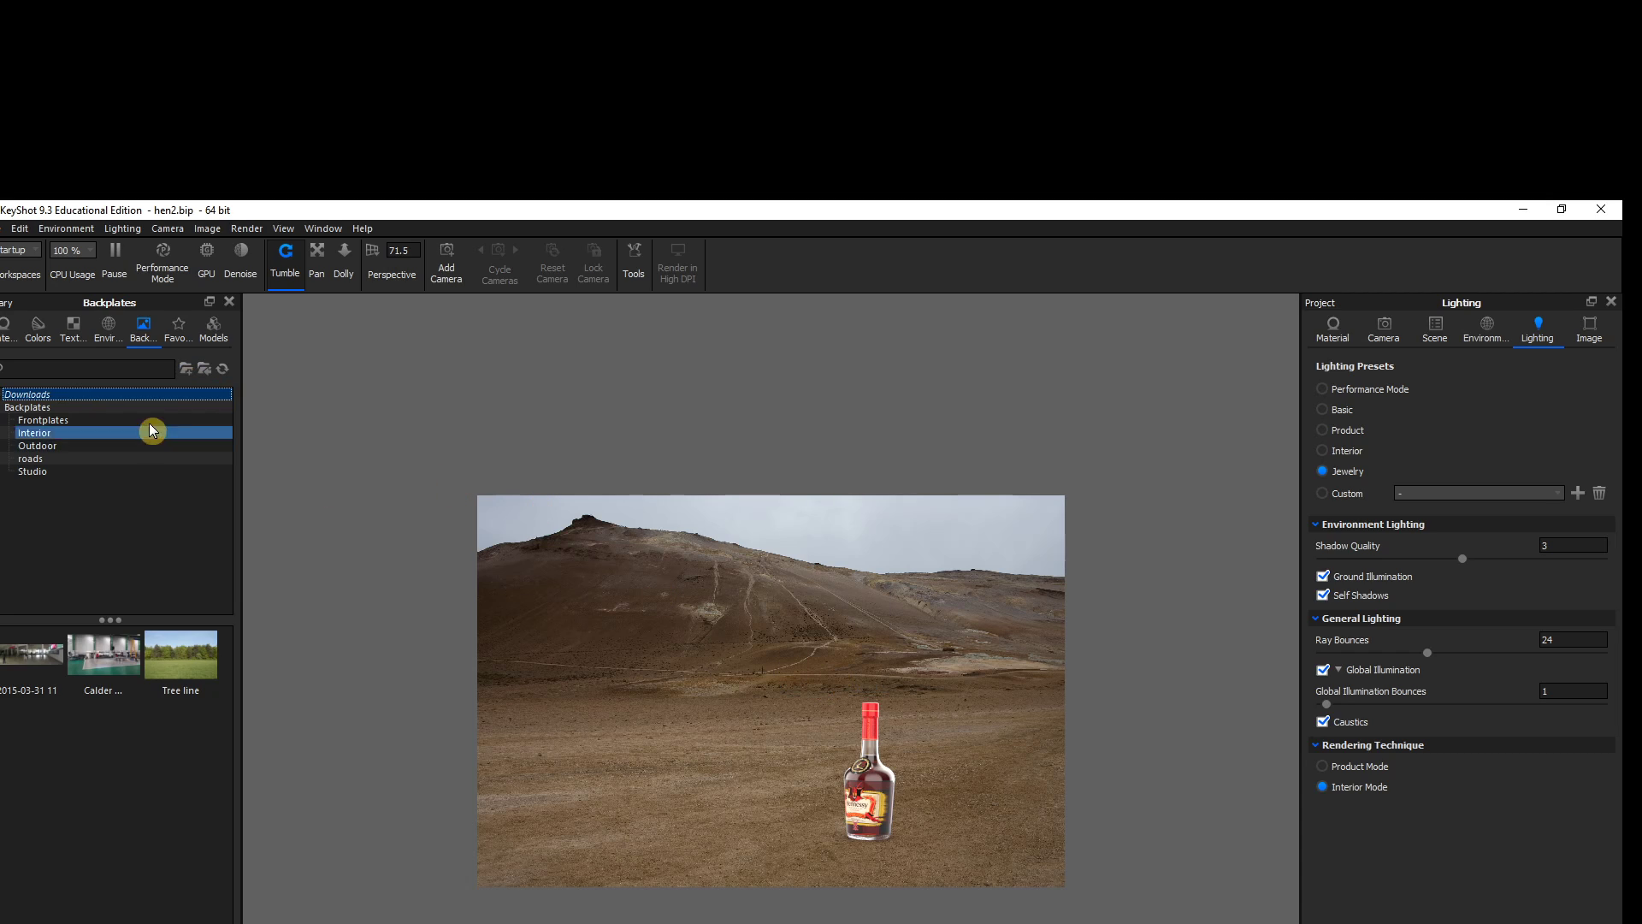
click(207, 371)
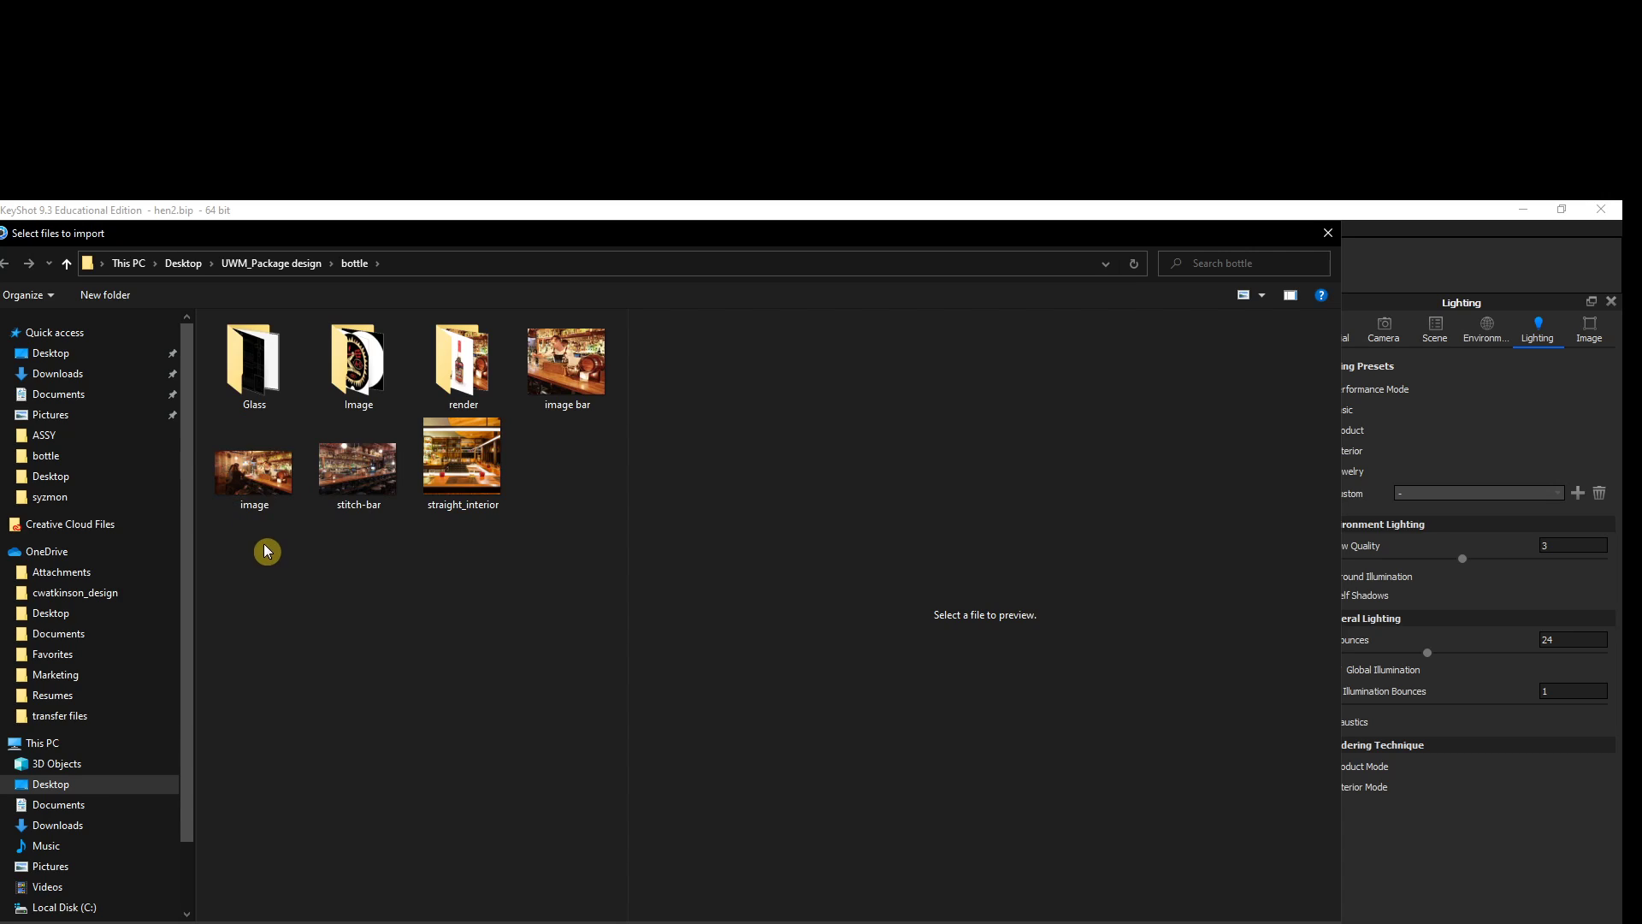
click(547, 372)
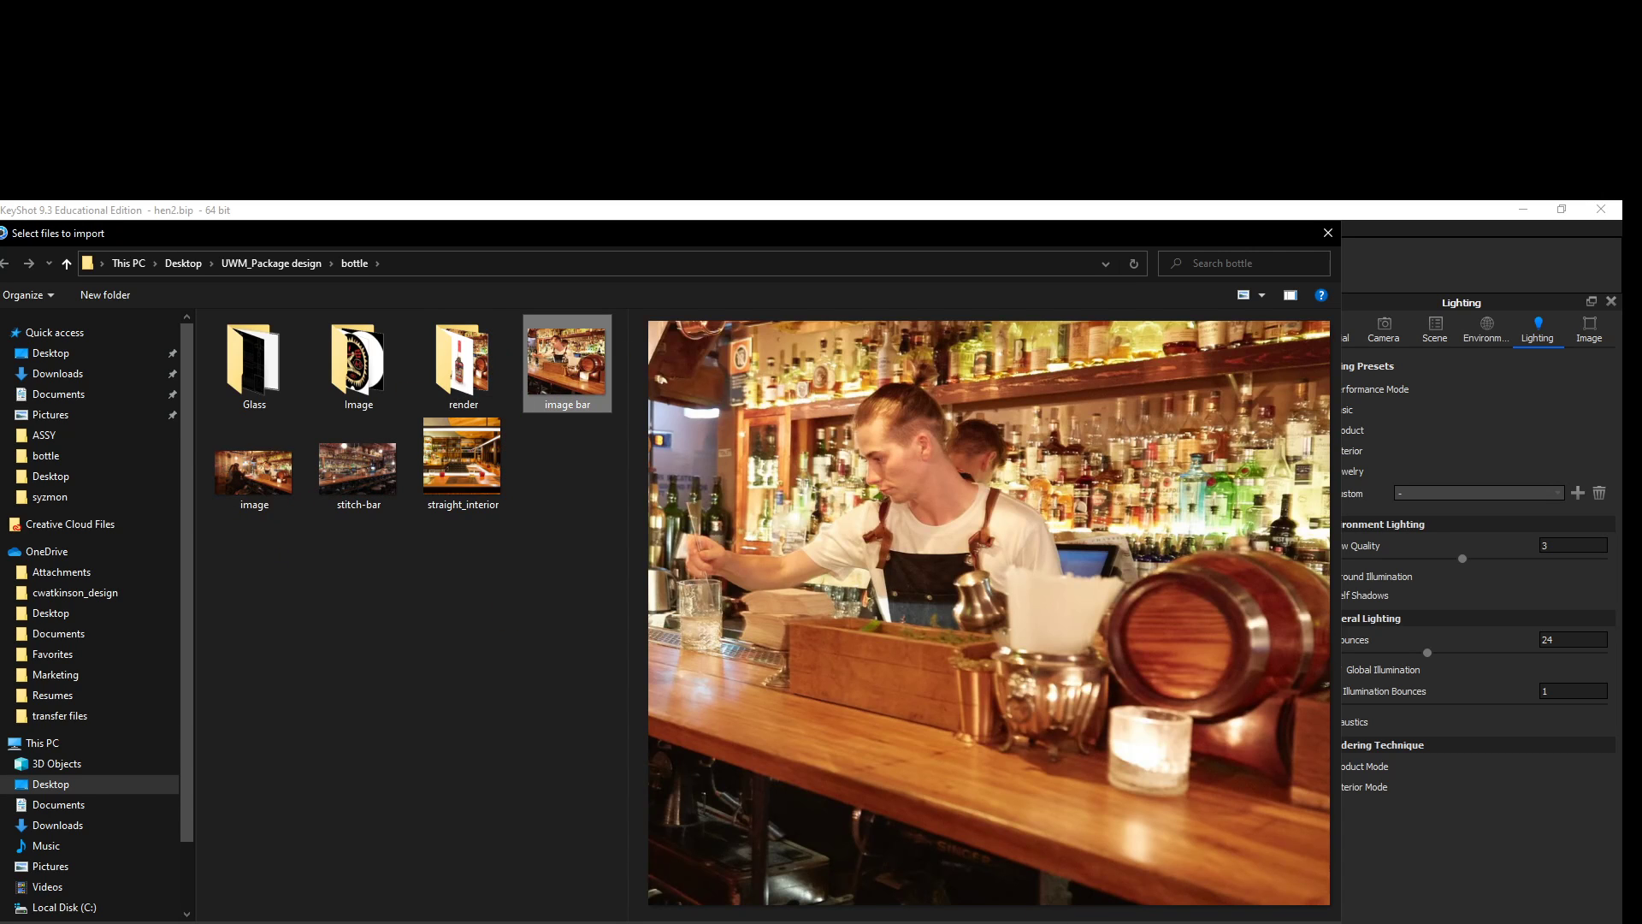
key(Return)
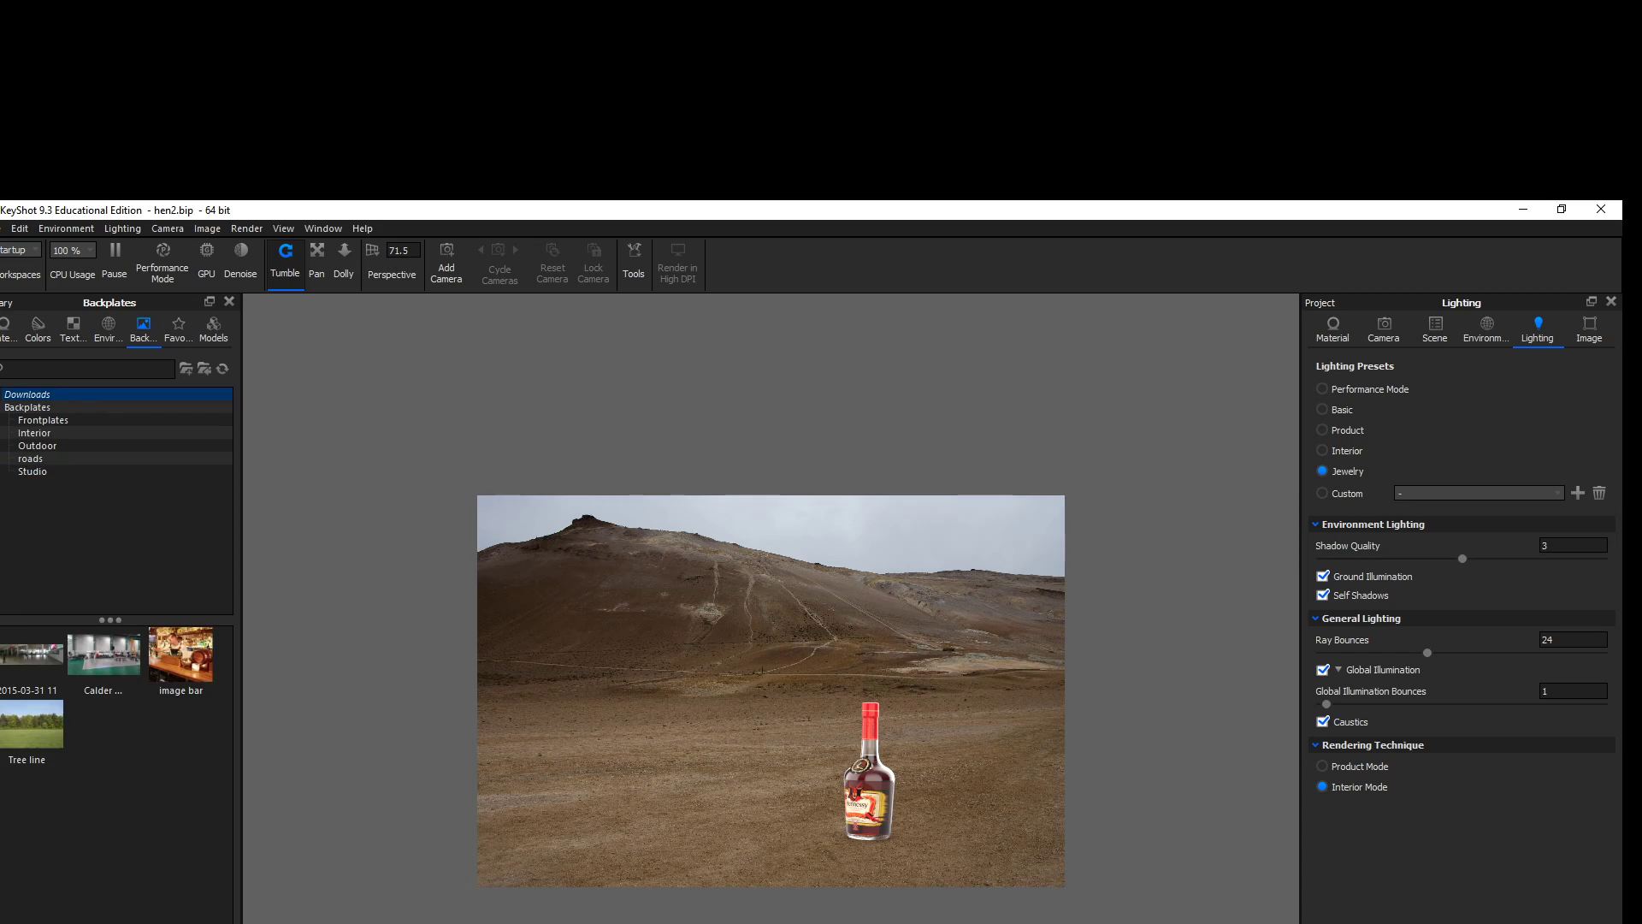
Preview the image bar backplate full-size in Photos, then close the viewer
double_click(162, 649)
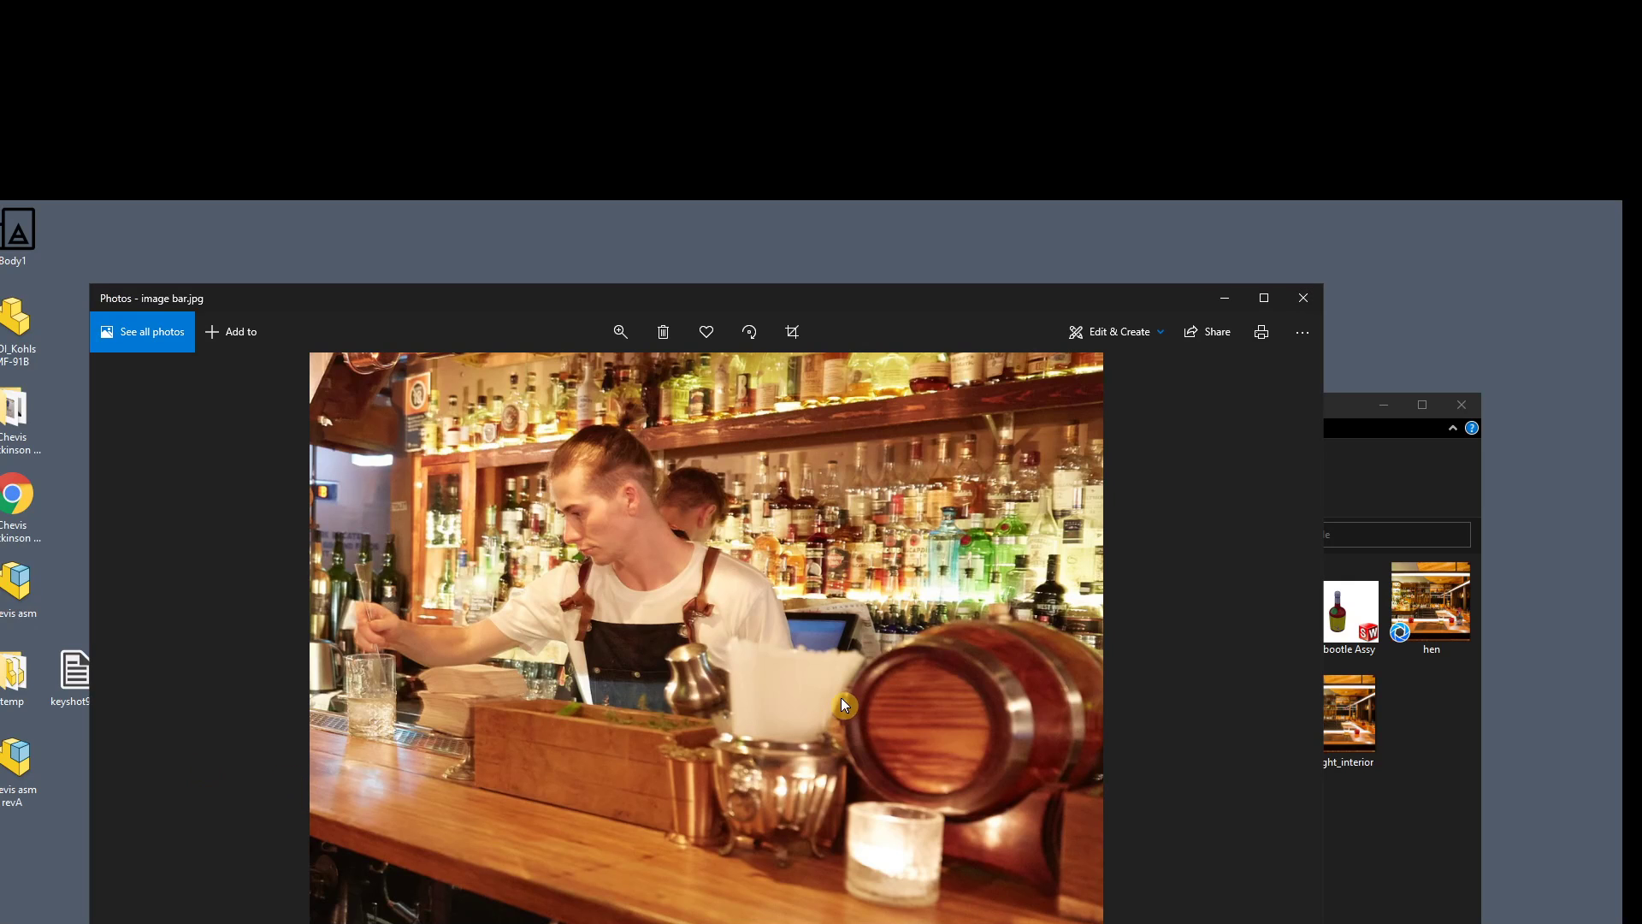
click(1299, 299)
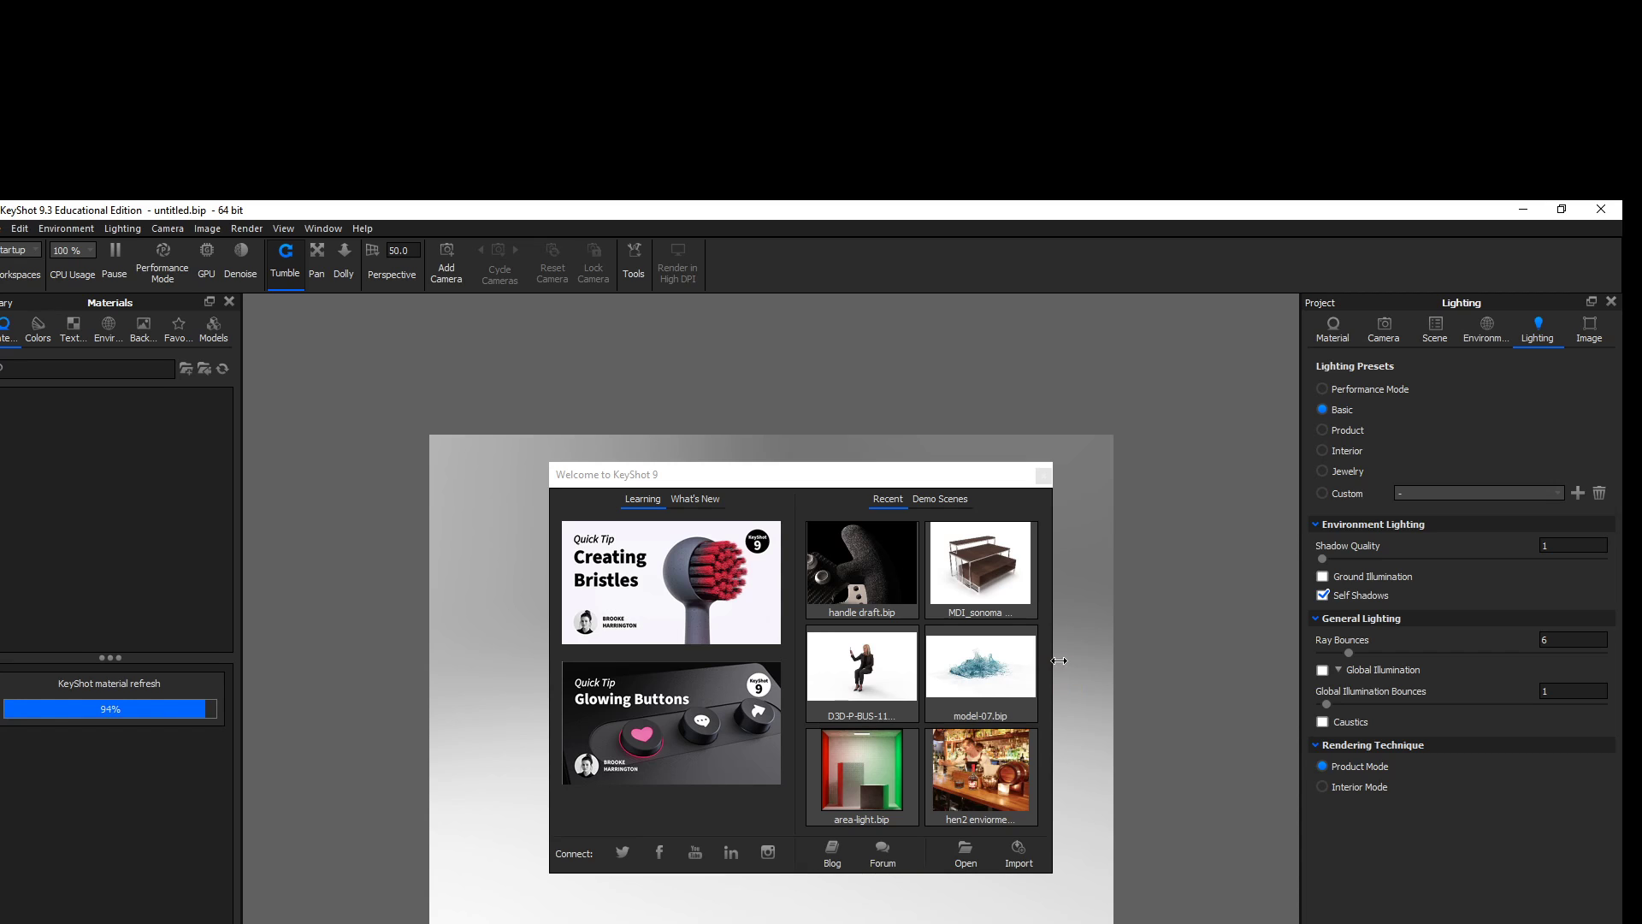
Open hen2 enviorment.bip from Recent and delete its unsaved 'perspective' camera
click(978, 766)
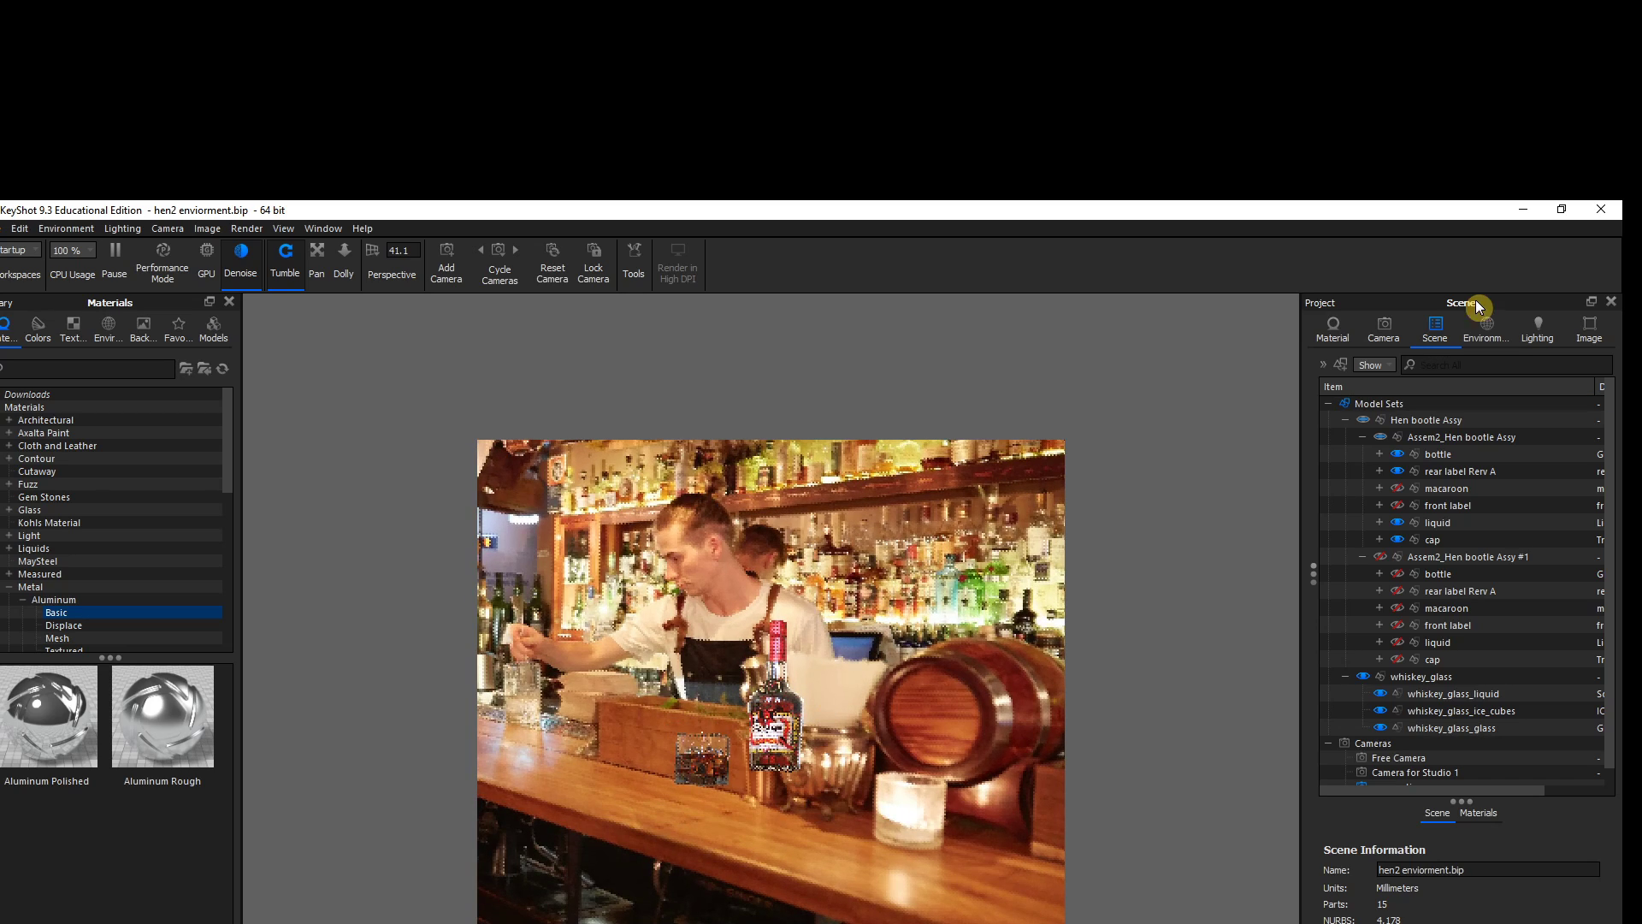
click(1391, 331)
right_click(1391, 391)
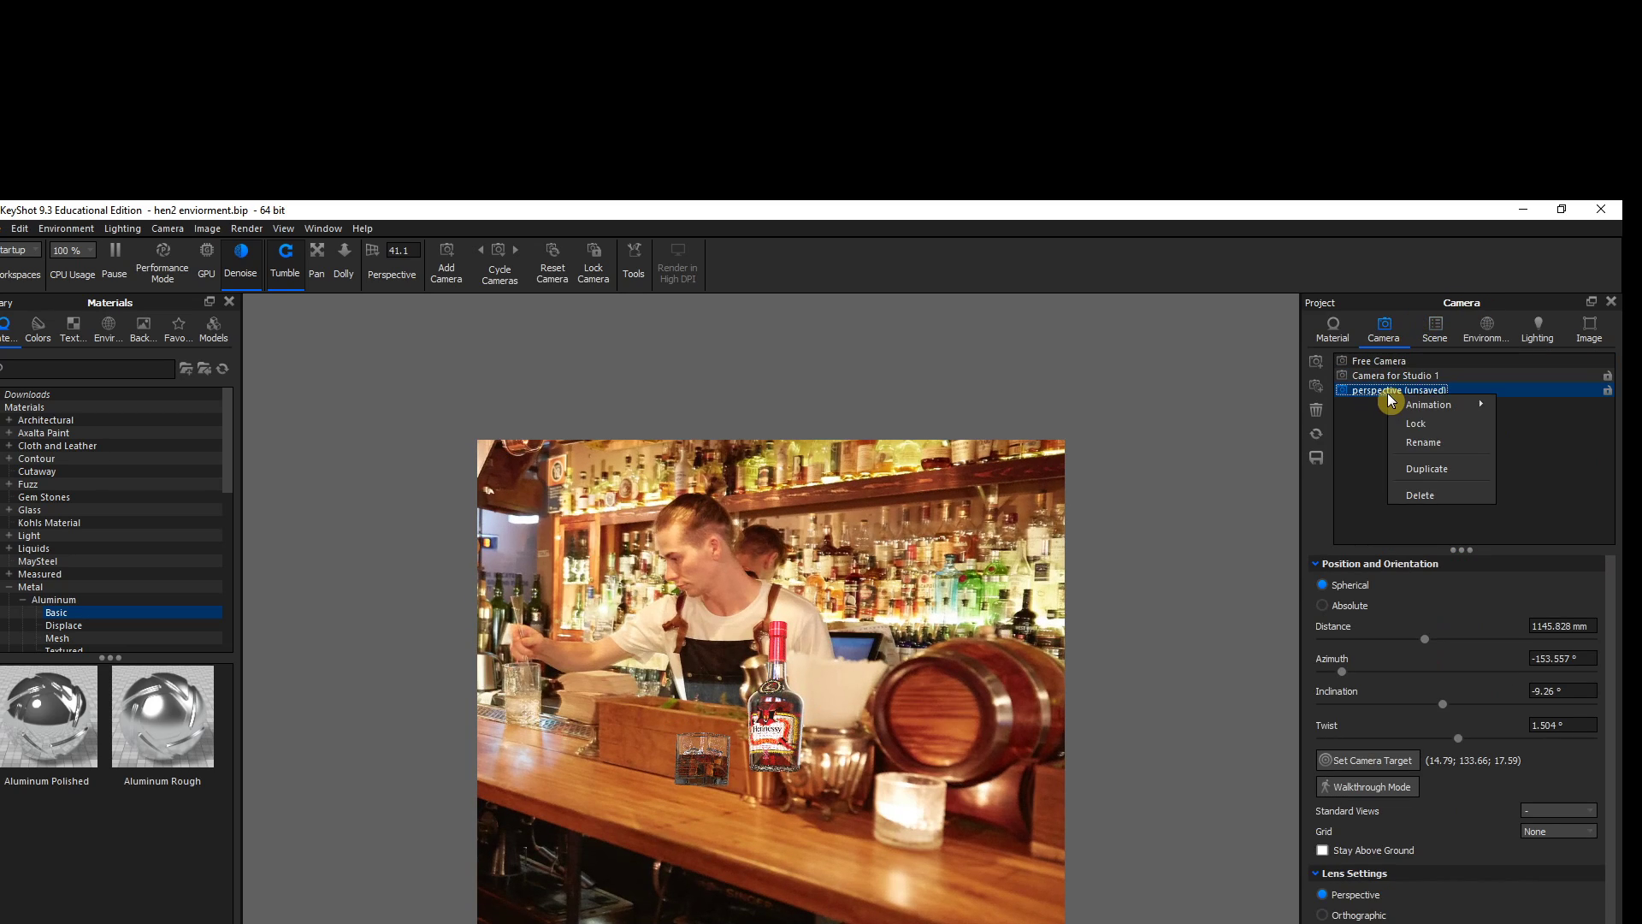
click(1426, 495)
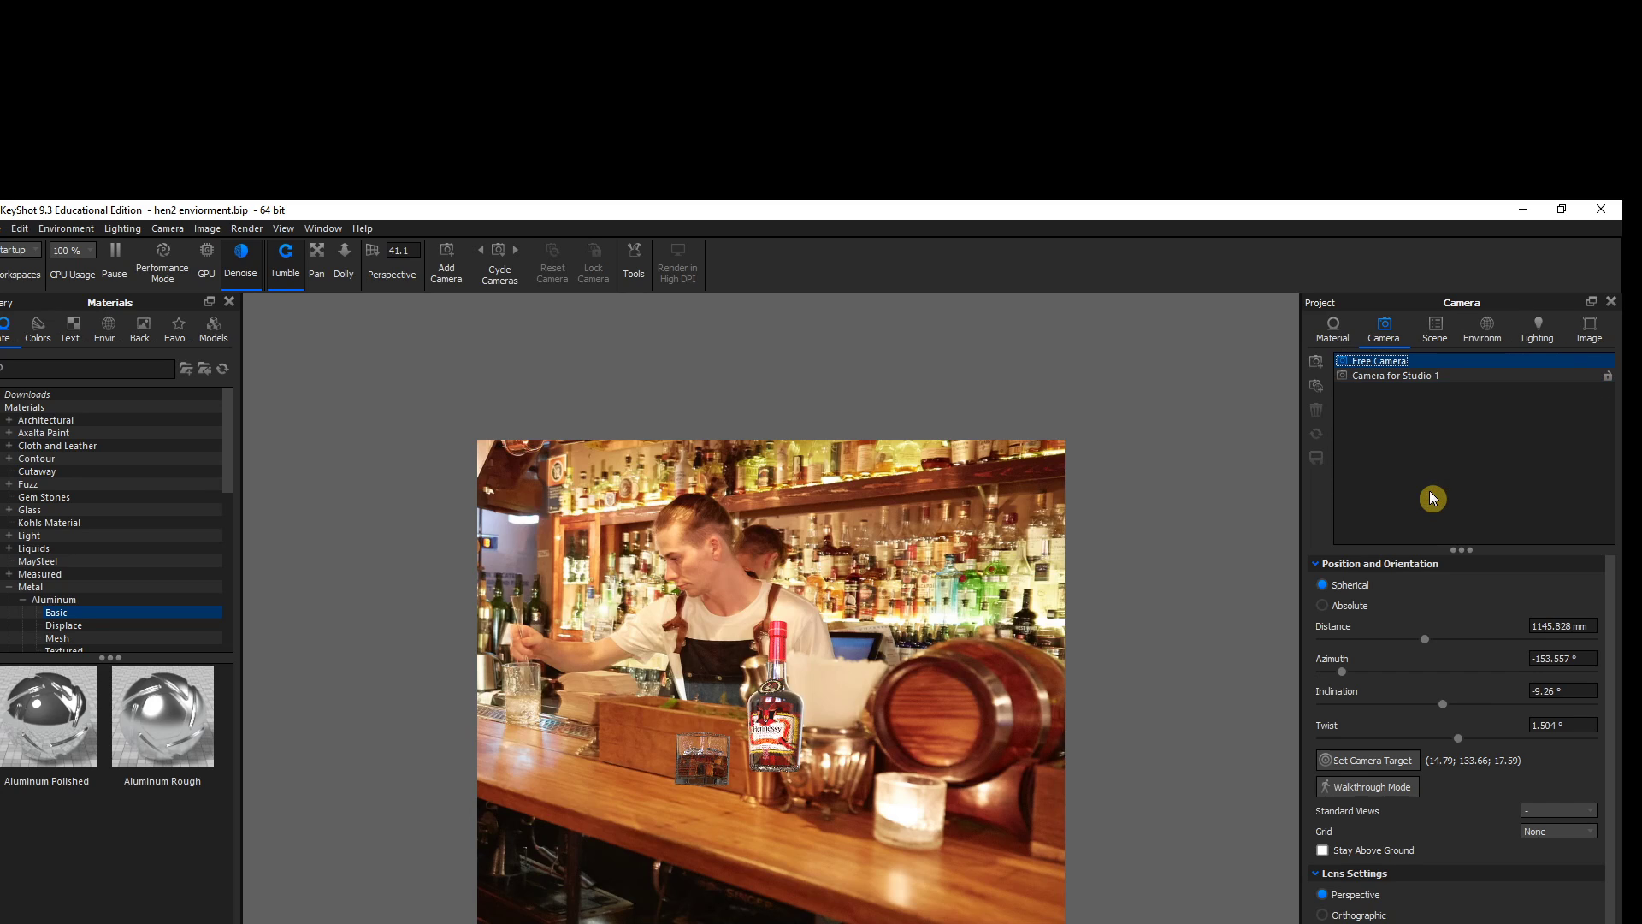
Delete Camera for Studio 1, then orbit down and zoom in on the bottle
click(1423, 378)
right_click(1421, 376)
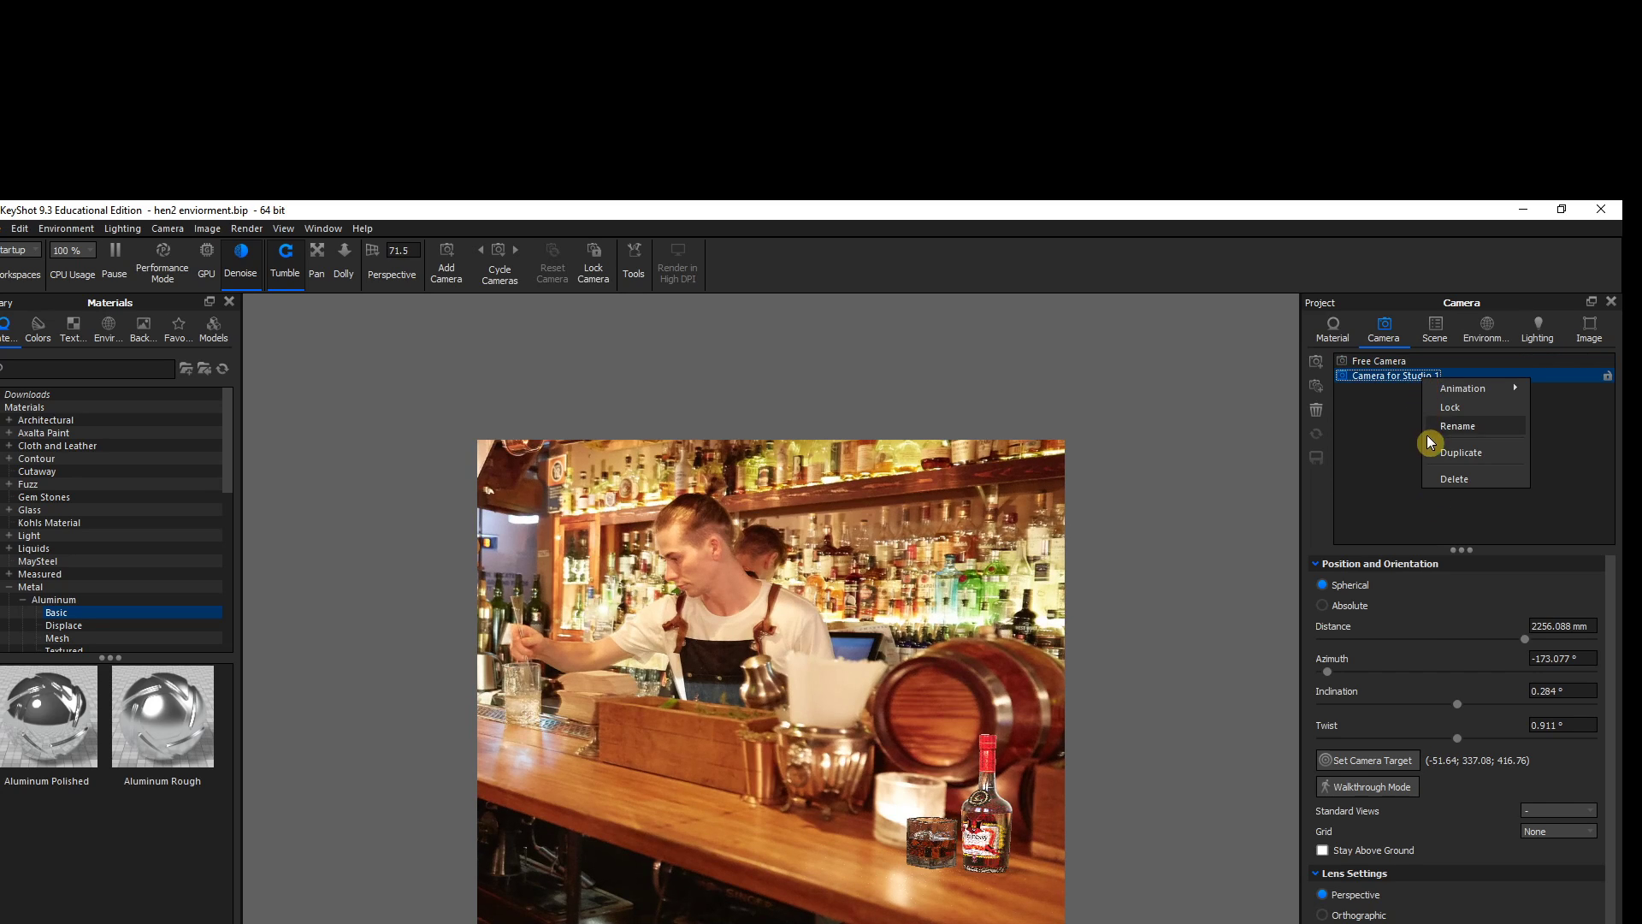
click(1445, 480)
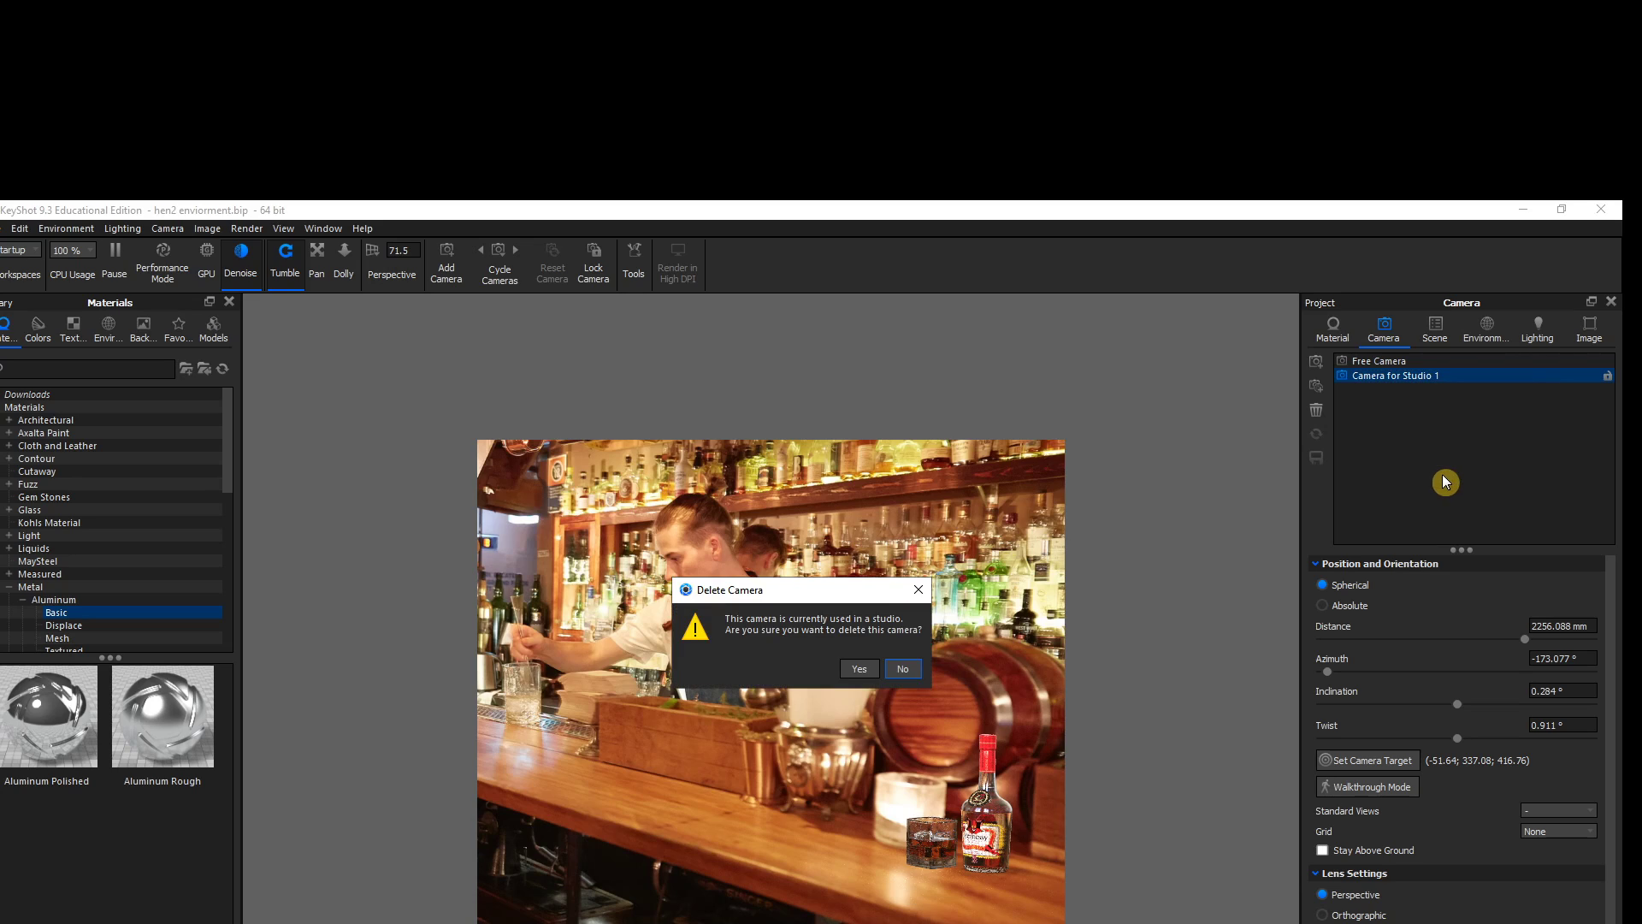
click(859, 668)
drag(929, 690, 690, 716)
scroll(829, 715, up, 5)
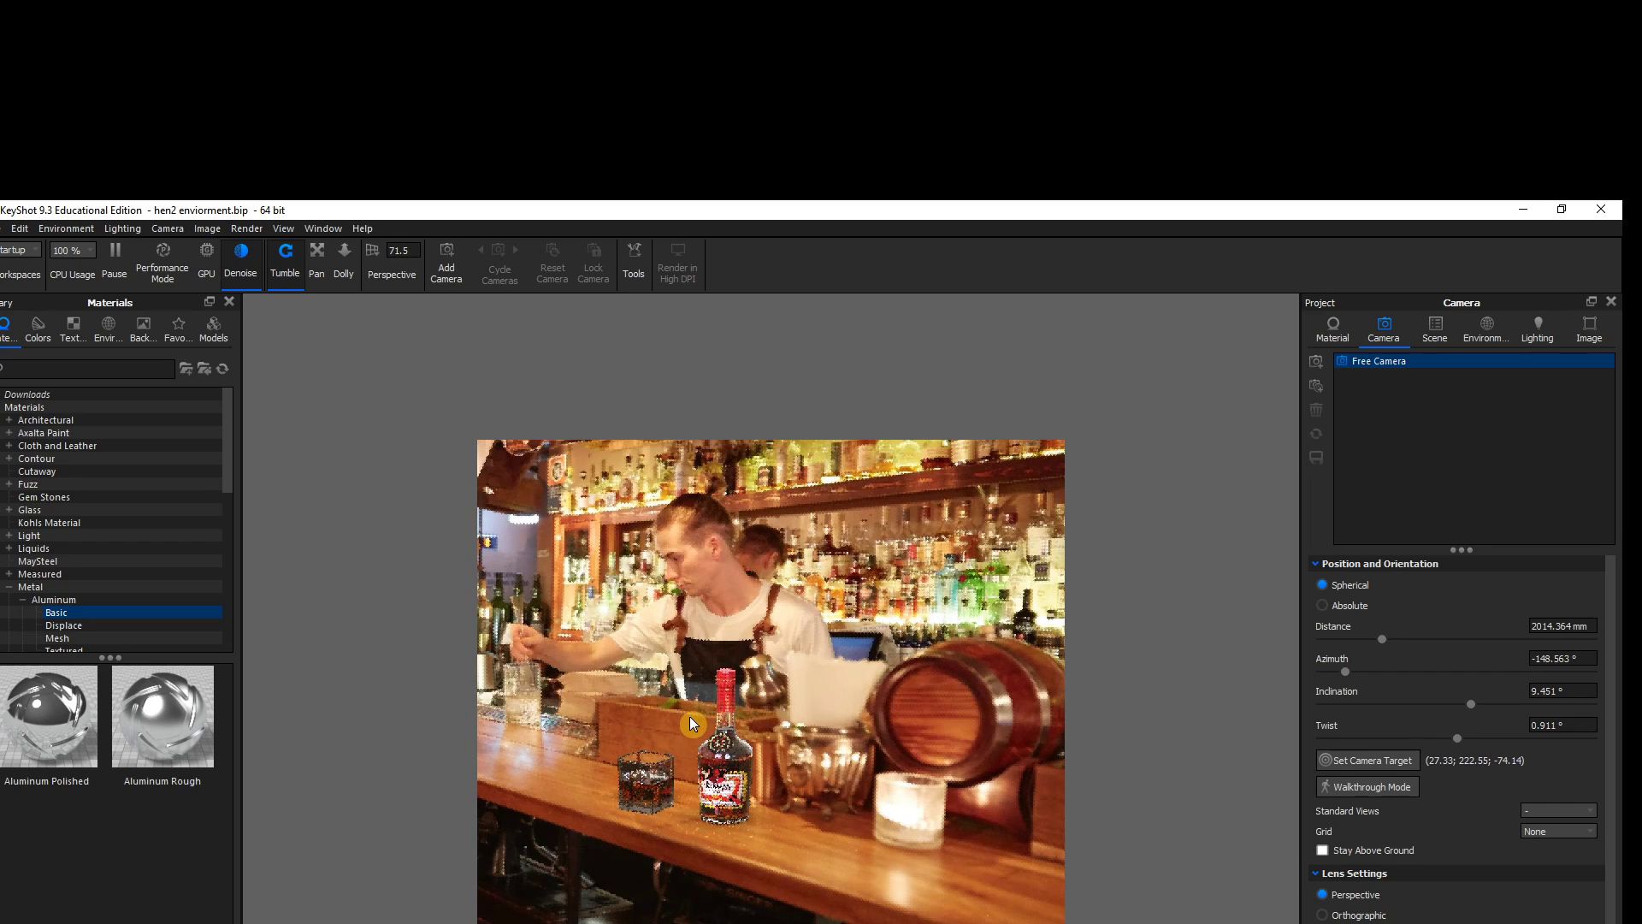
Add a locked camera named 'scene' with perspective-matching guide lines over the bar photo
click(1368, 433)
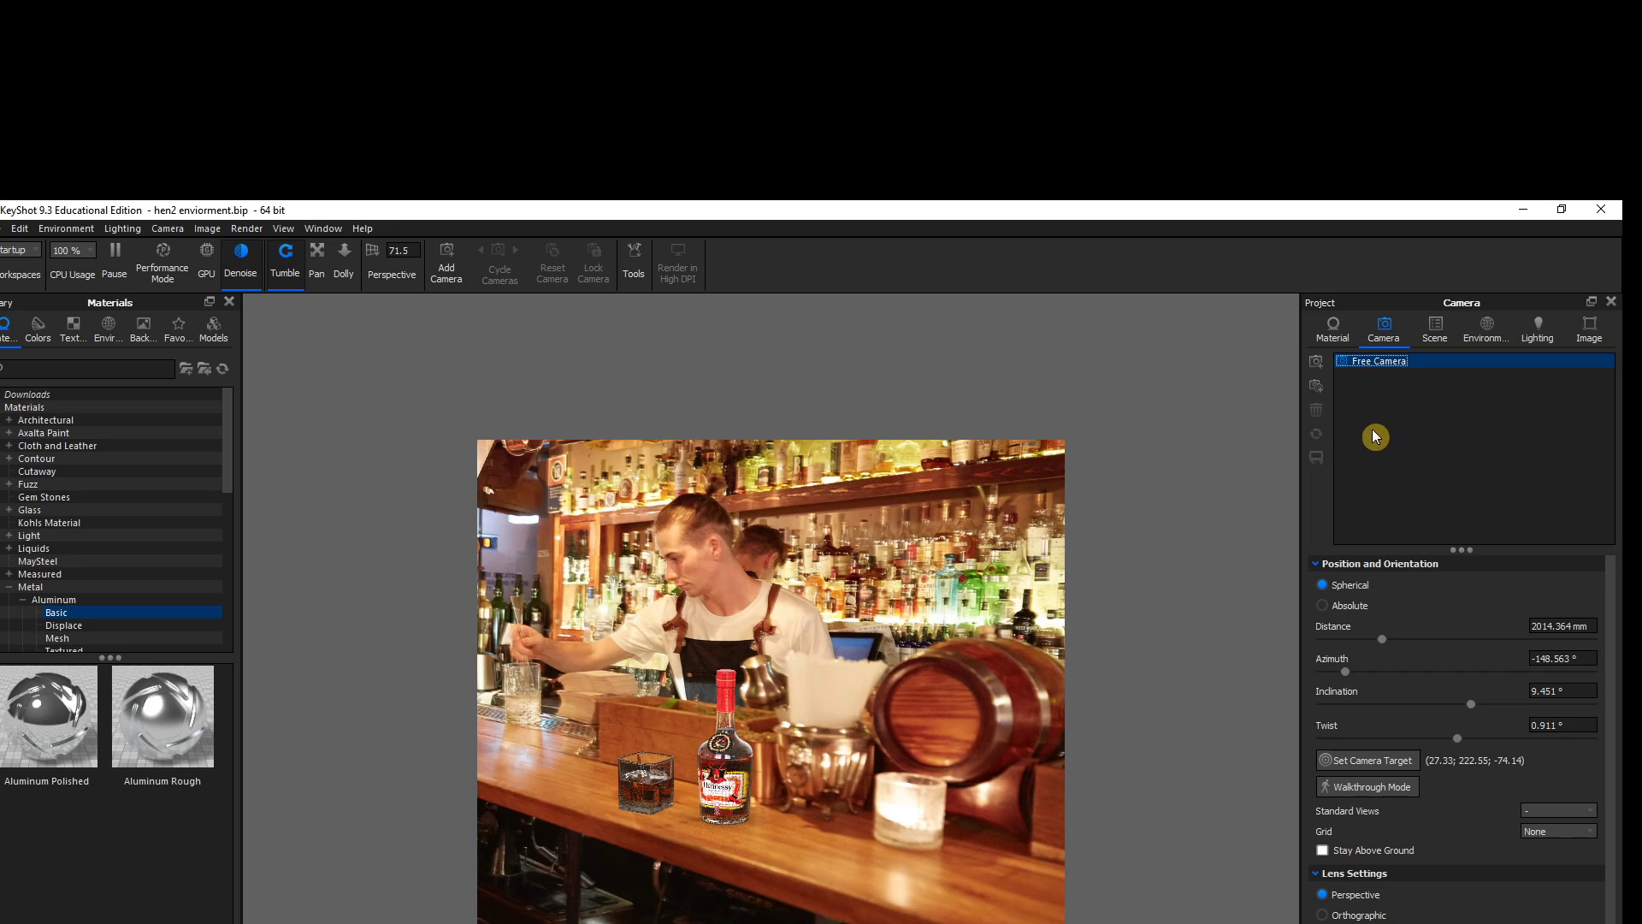
click(1316, 389)
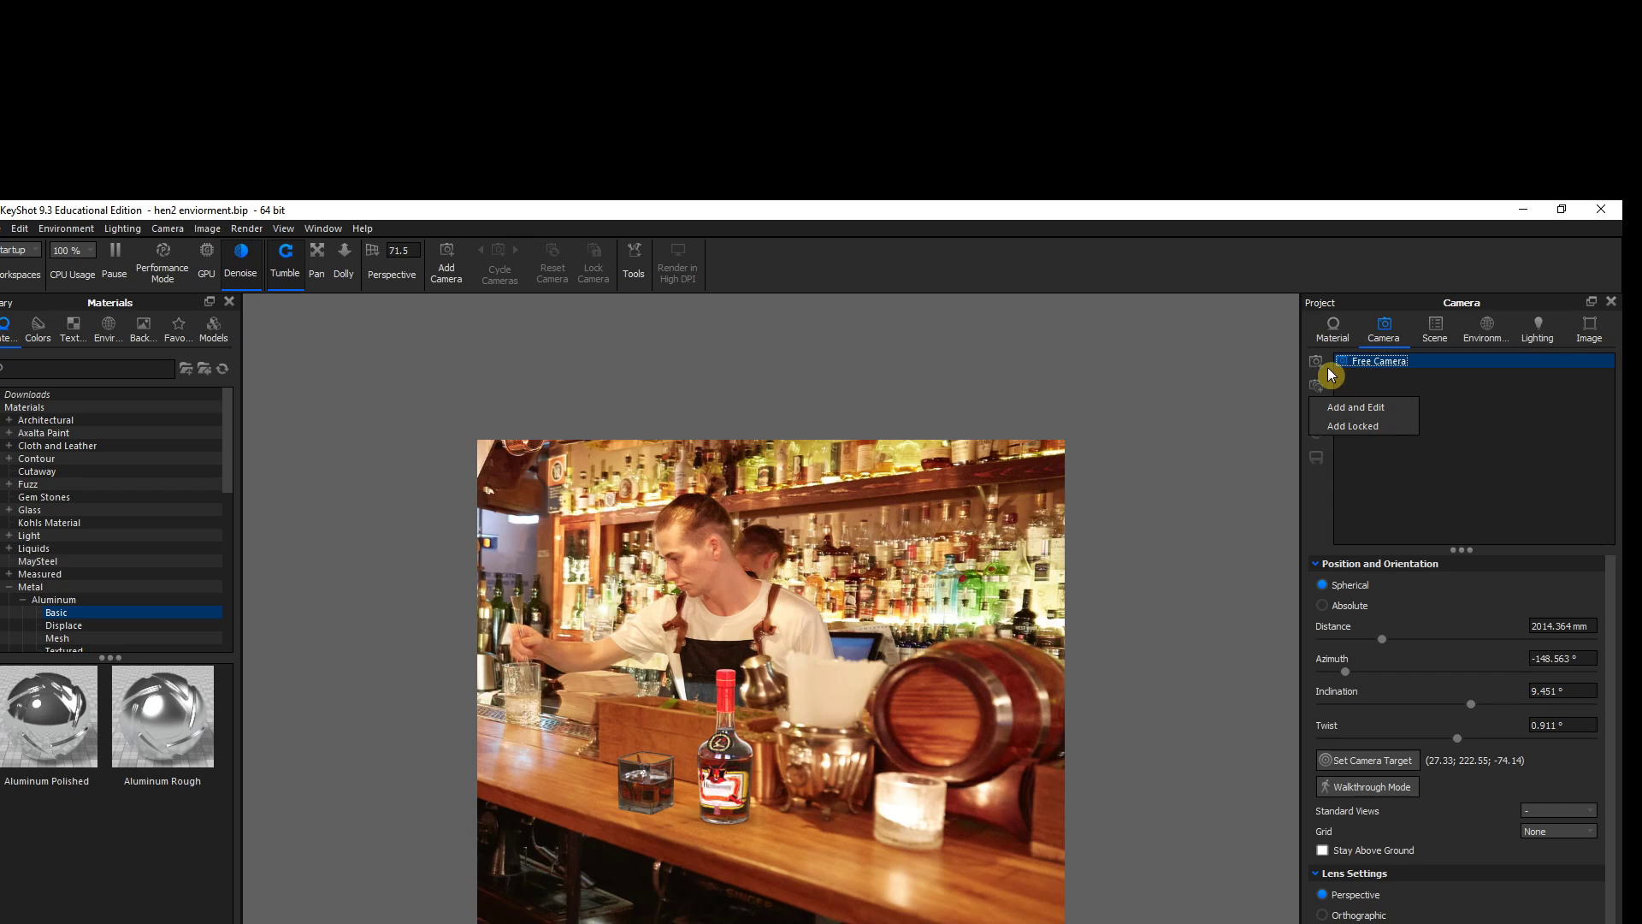
click(1352, 425)
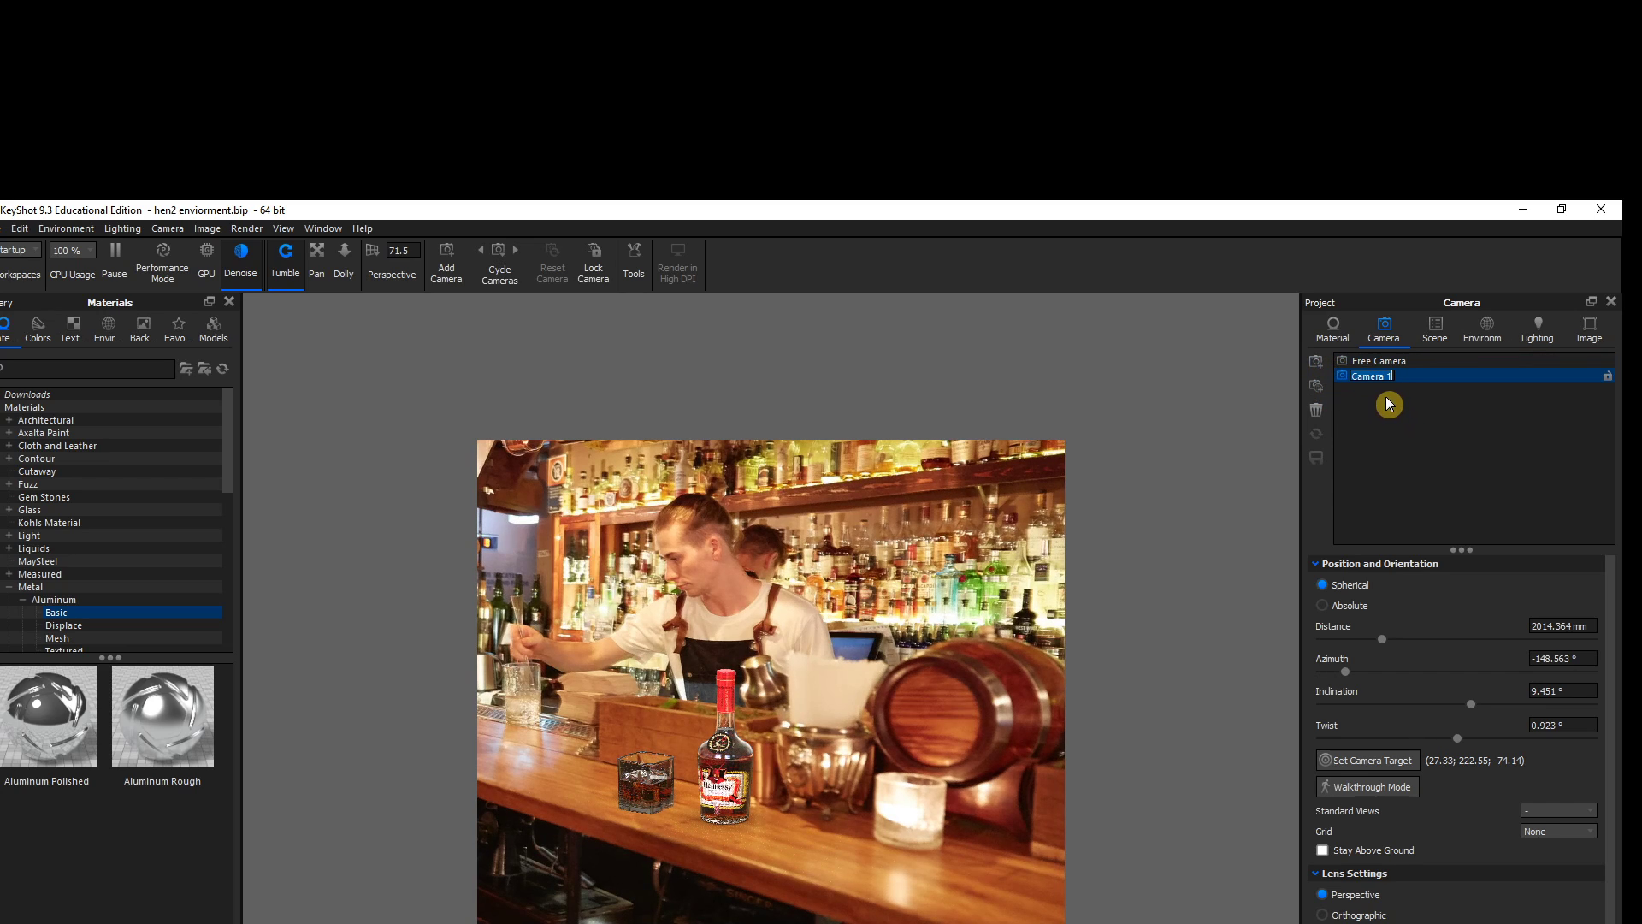
text(pd)
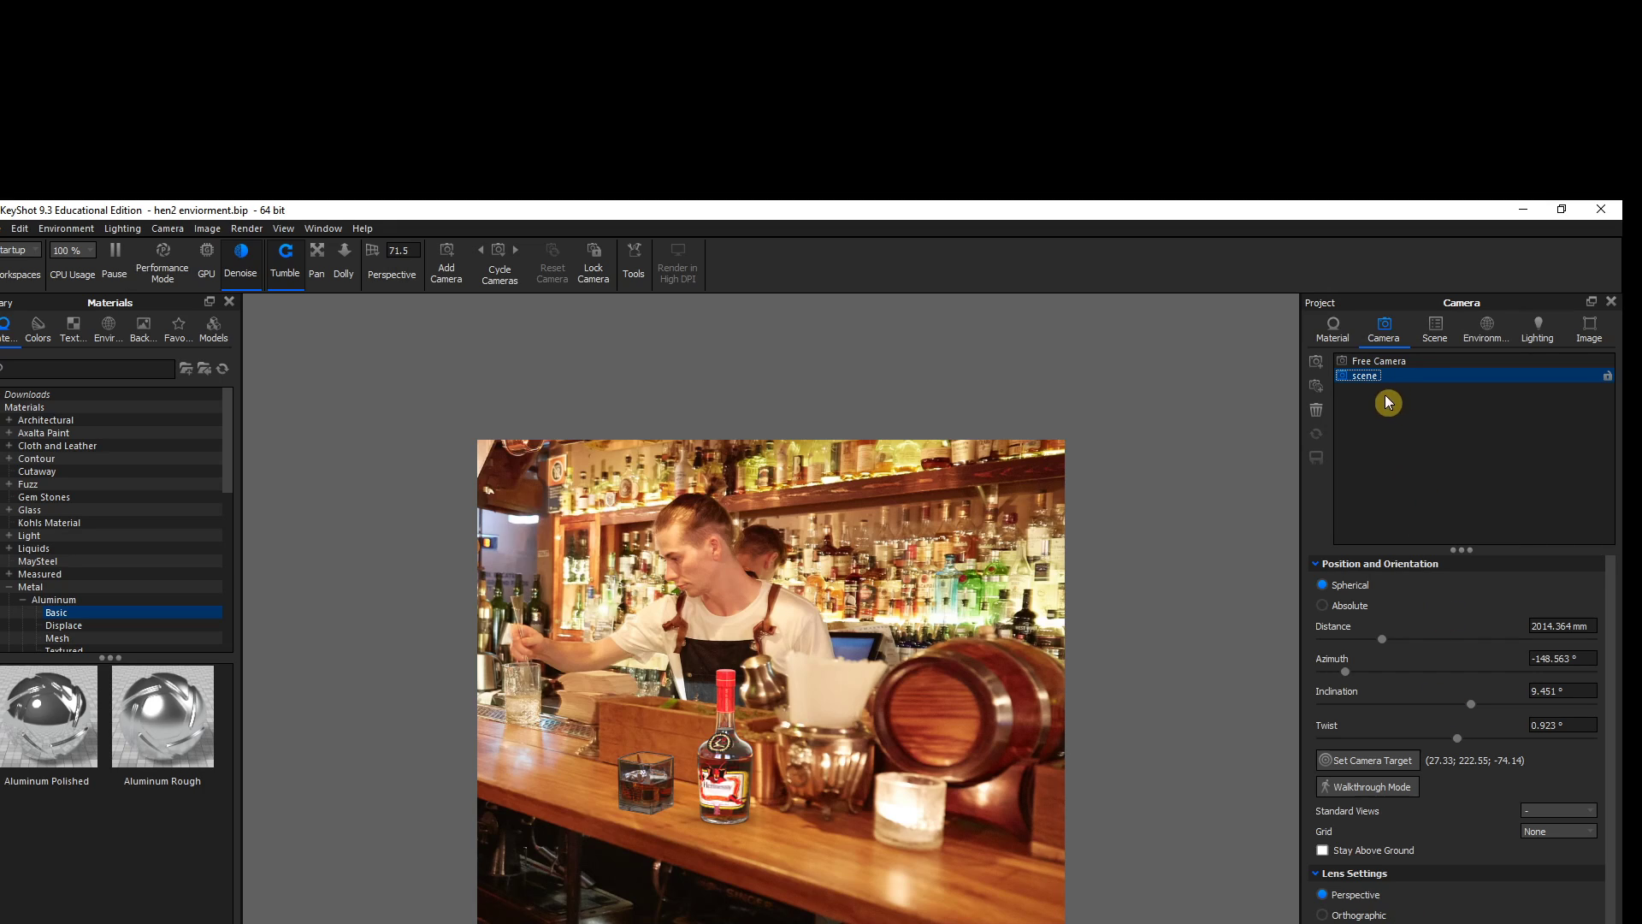
key(Return)
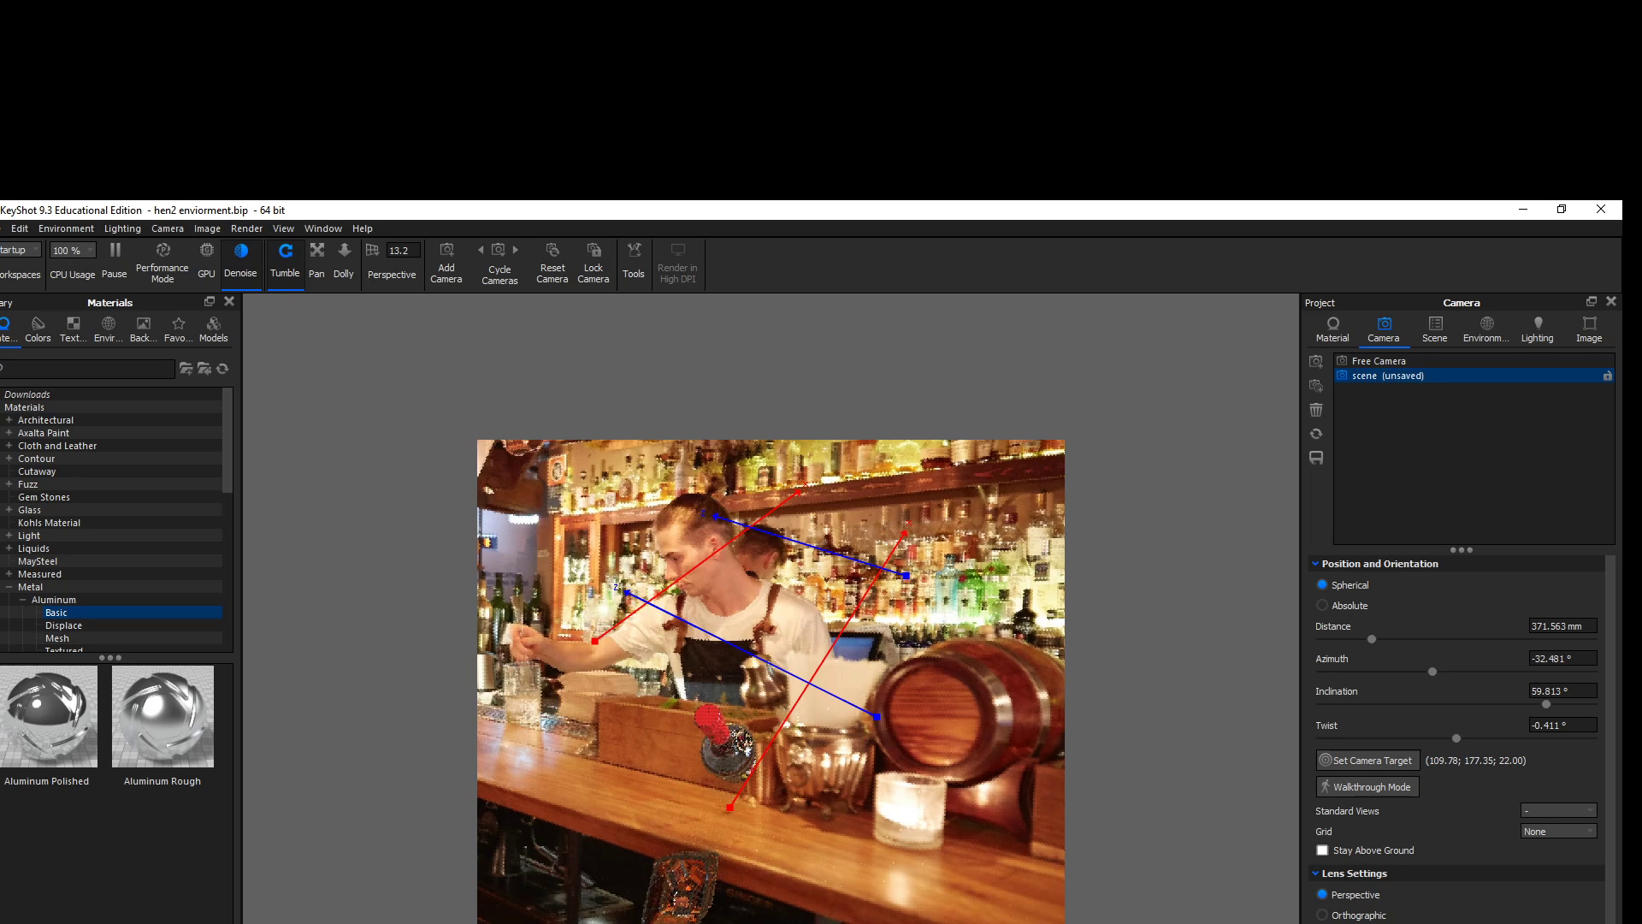
Undo a guide-line re-solve, then tumble the scene camera down to about 24.7° inclination
click(739, 656)
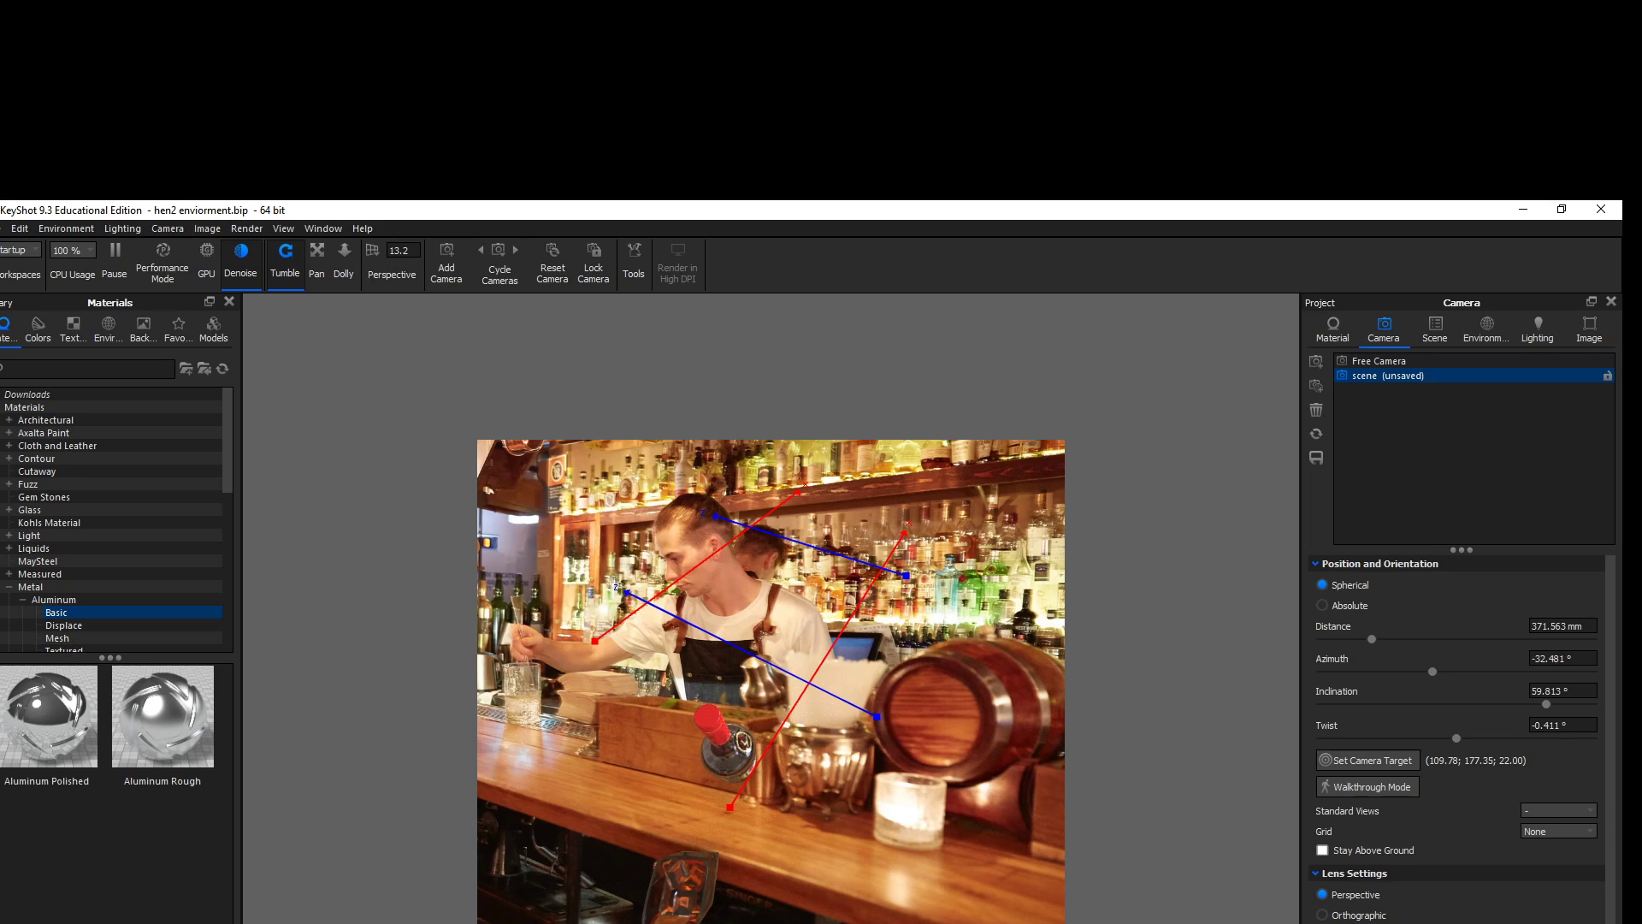
key(ctrl+z)
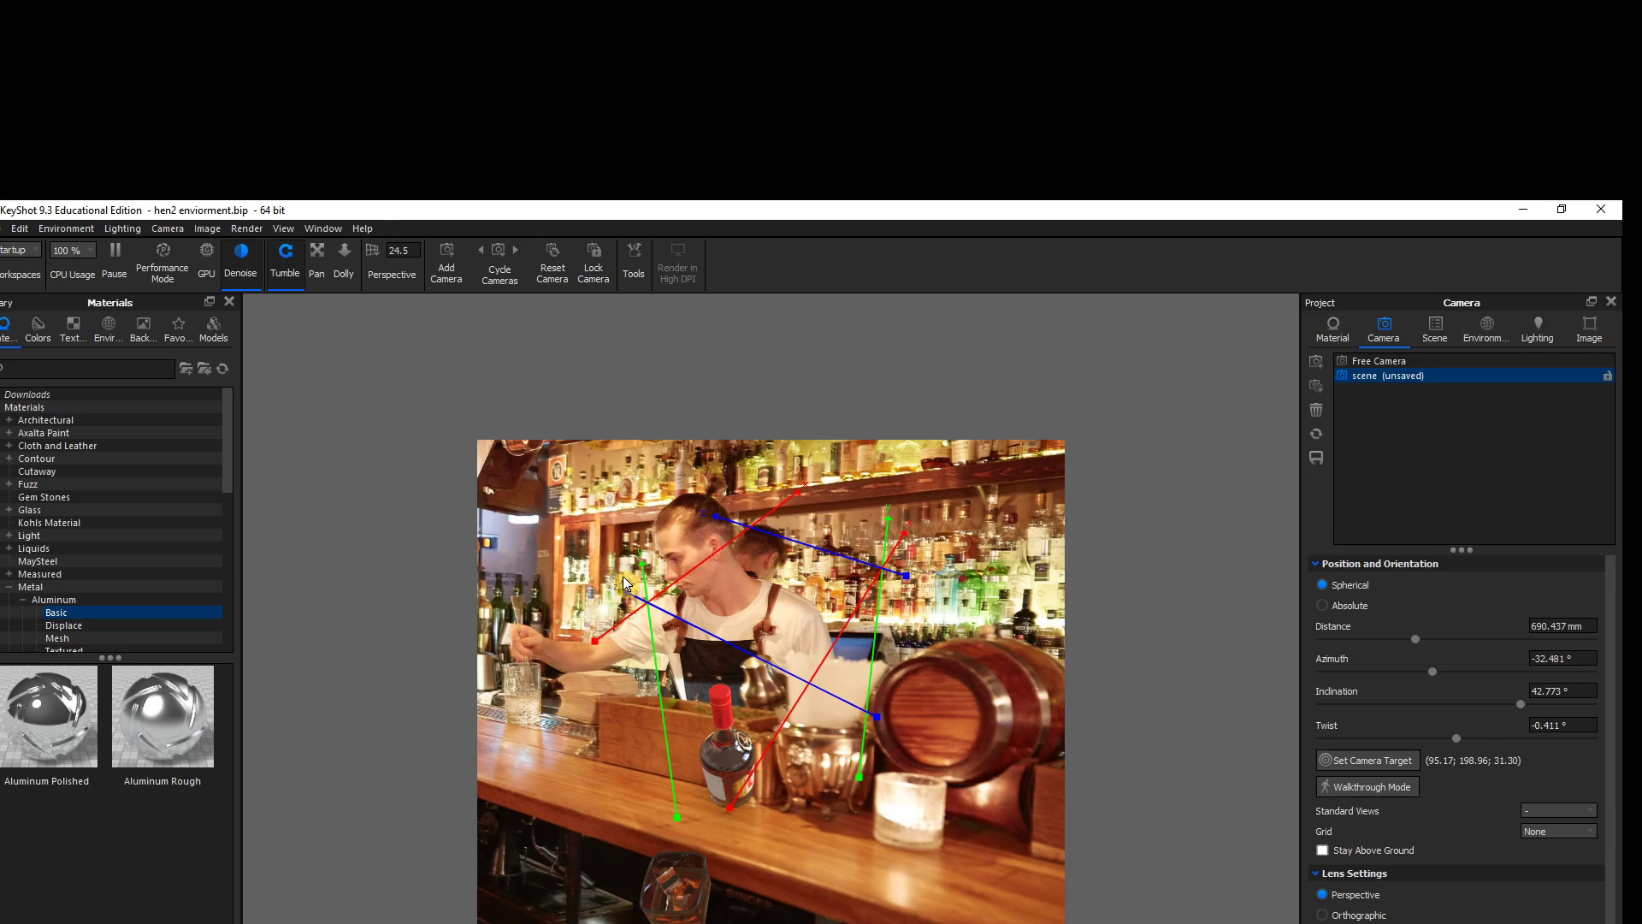
click(880, 728)
scroll(1462, 739, down, 2)
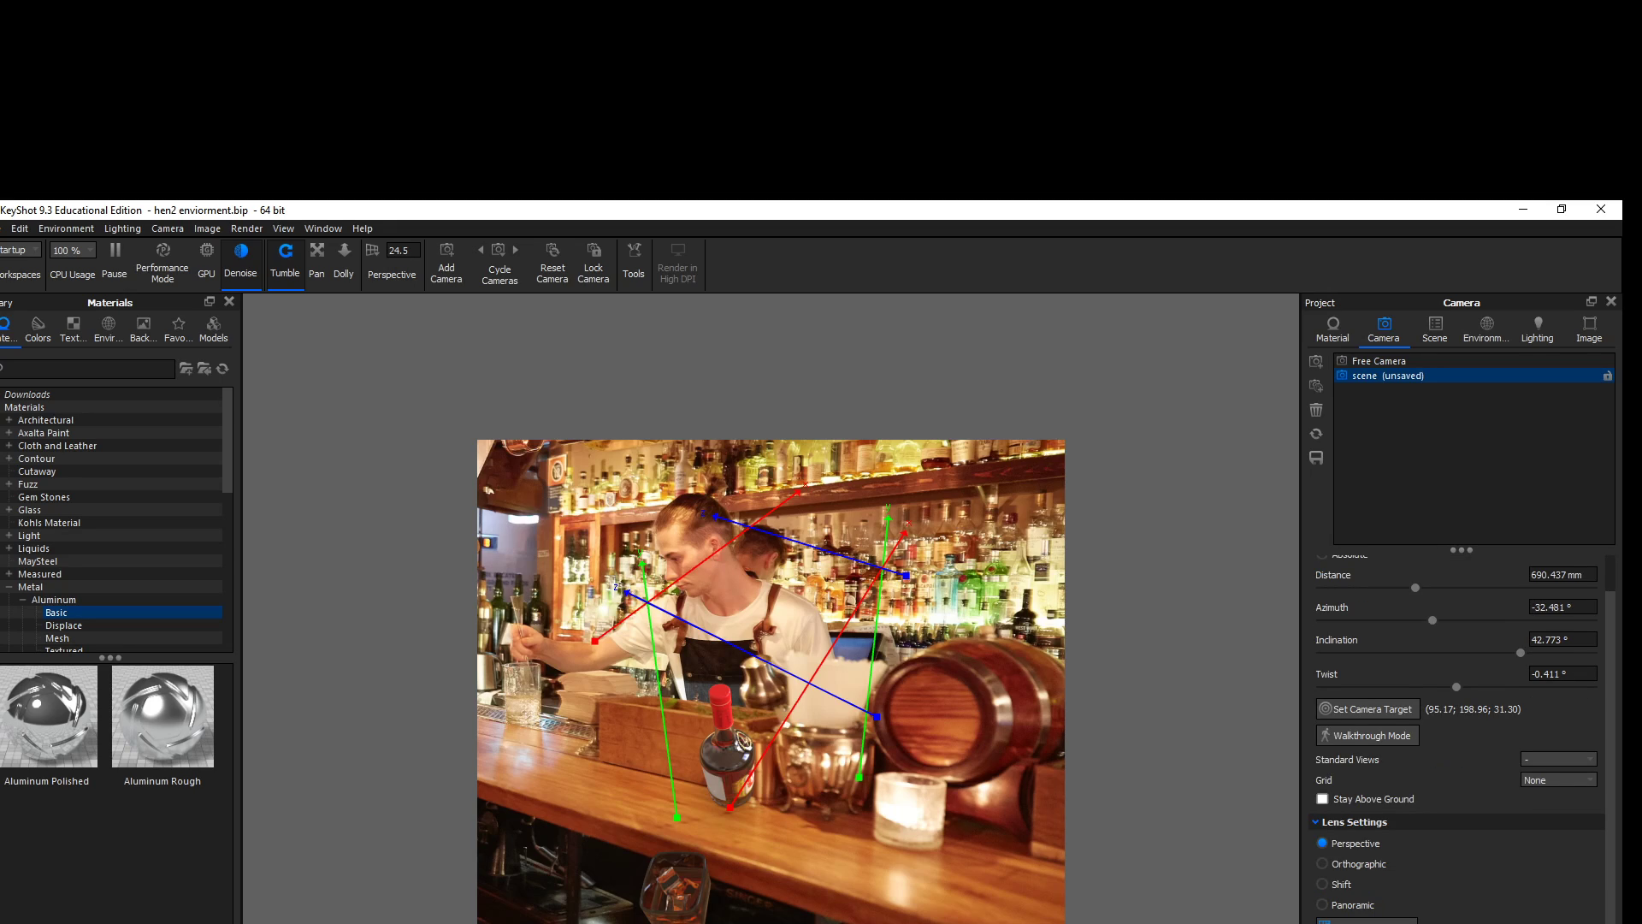
drag(814, 905, 828, 805)
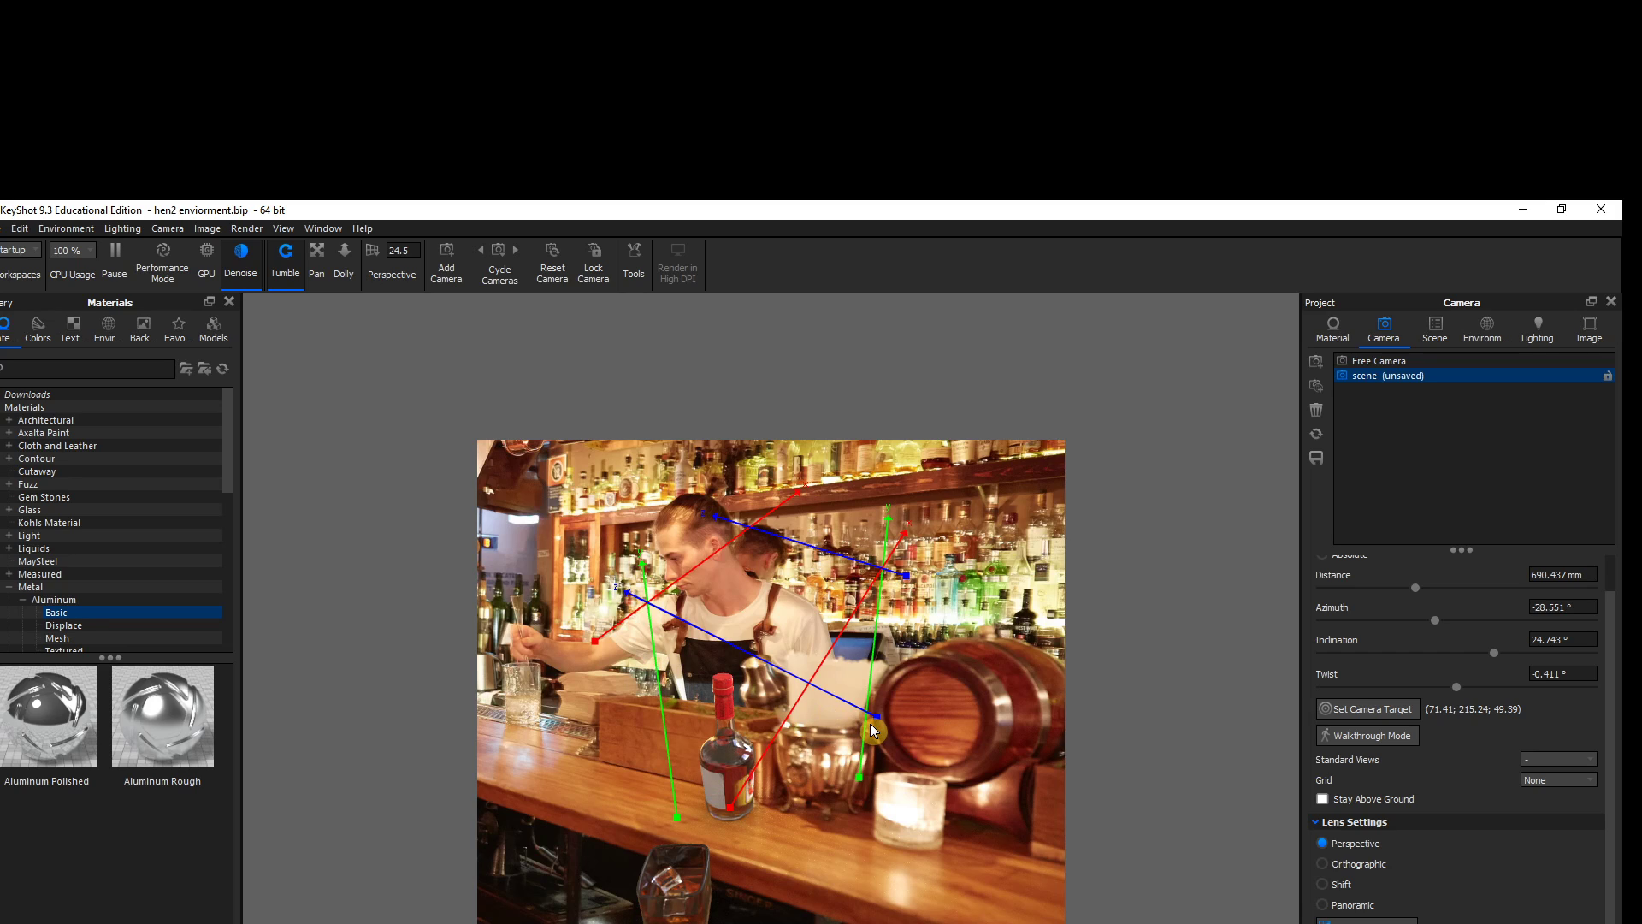
Align the blue perspective lines with the bar's front edge and the shelf edge
drag(875, 715, 840, 919)
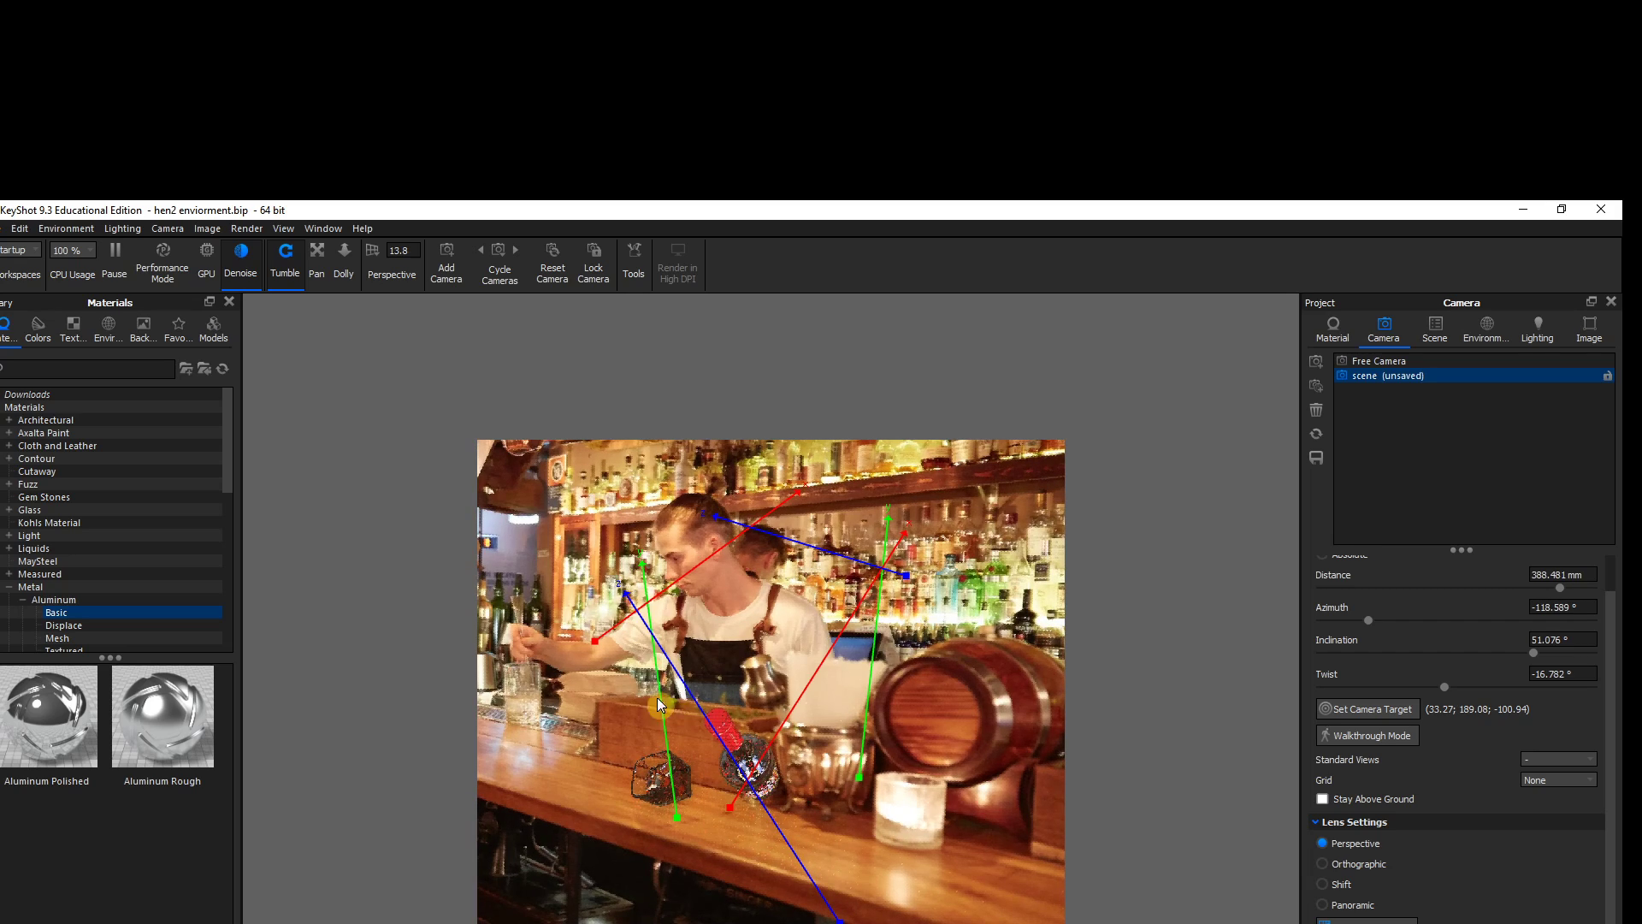
drag(627, 599, 516, 809)
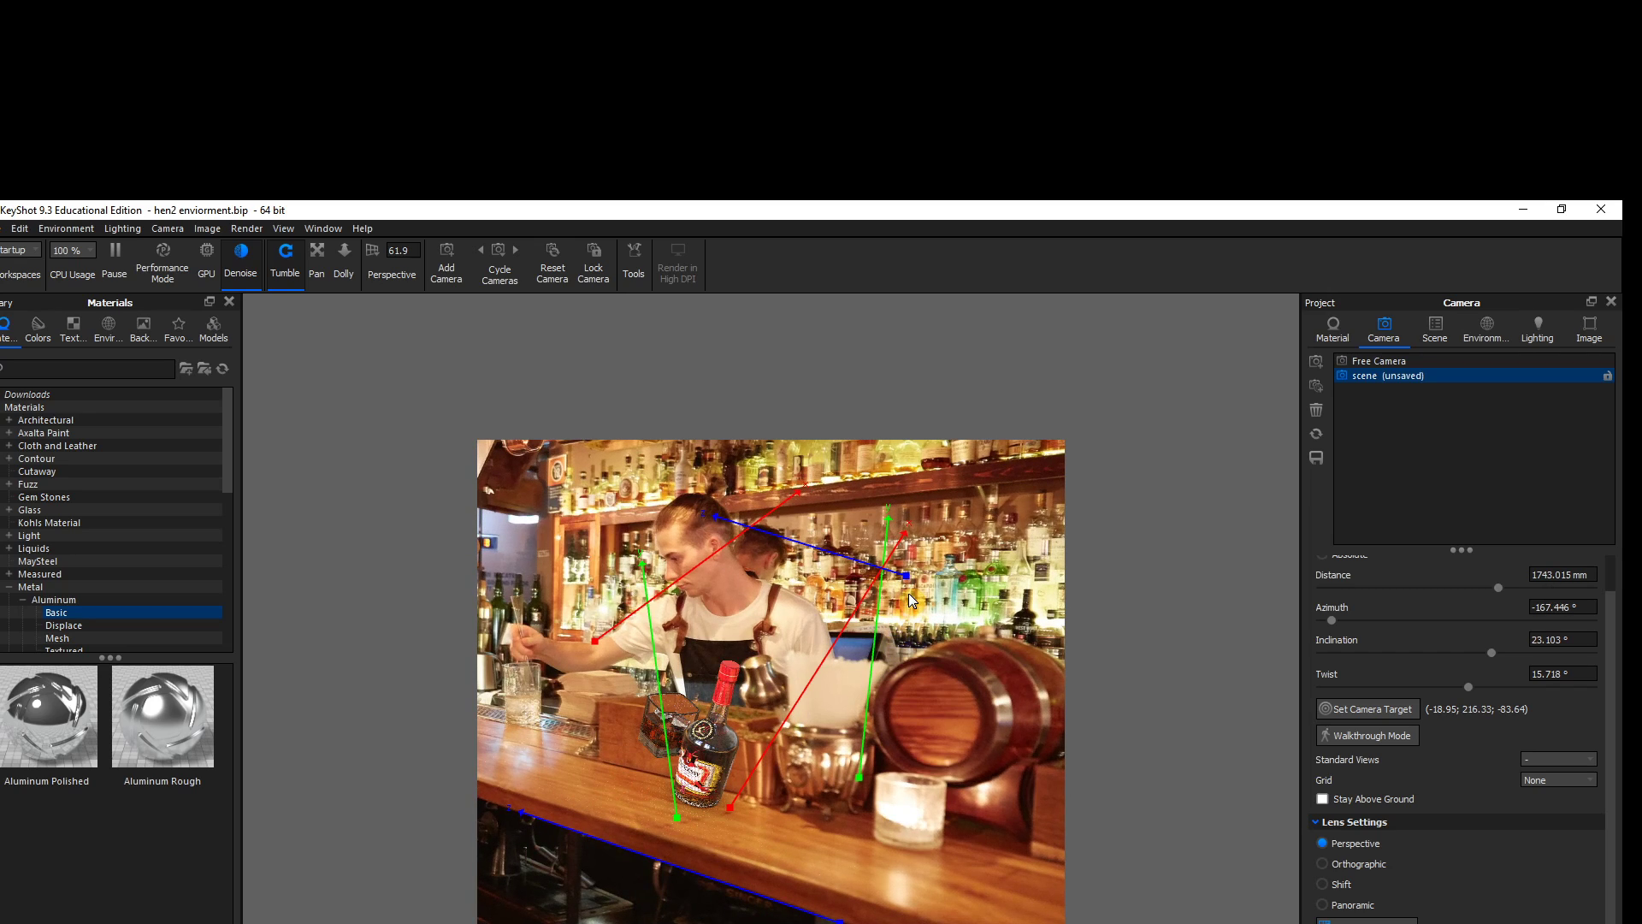
drag(908, 576, 1050, 484)
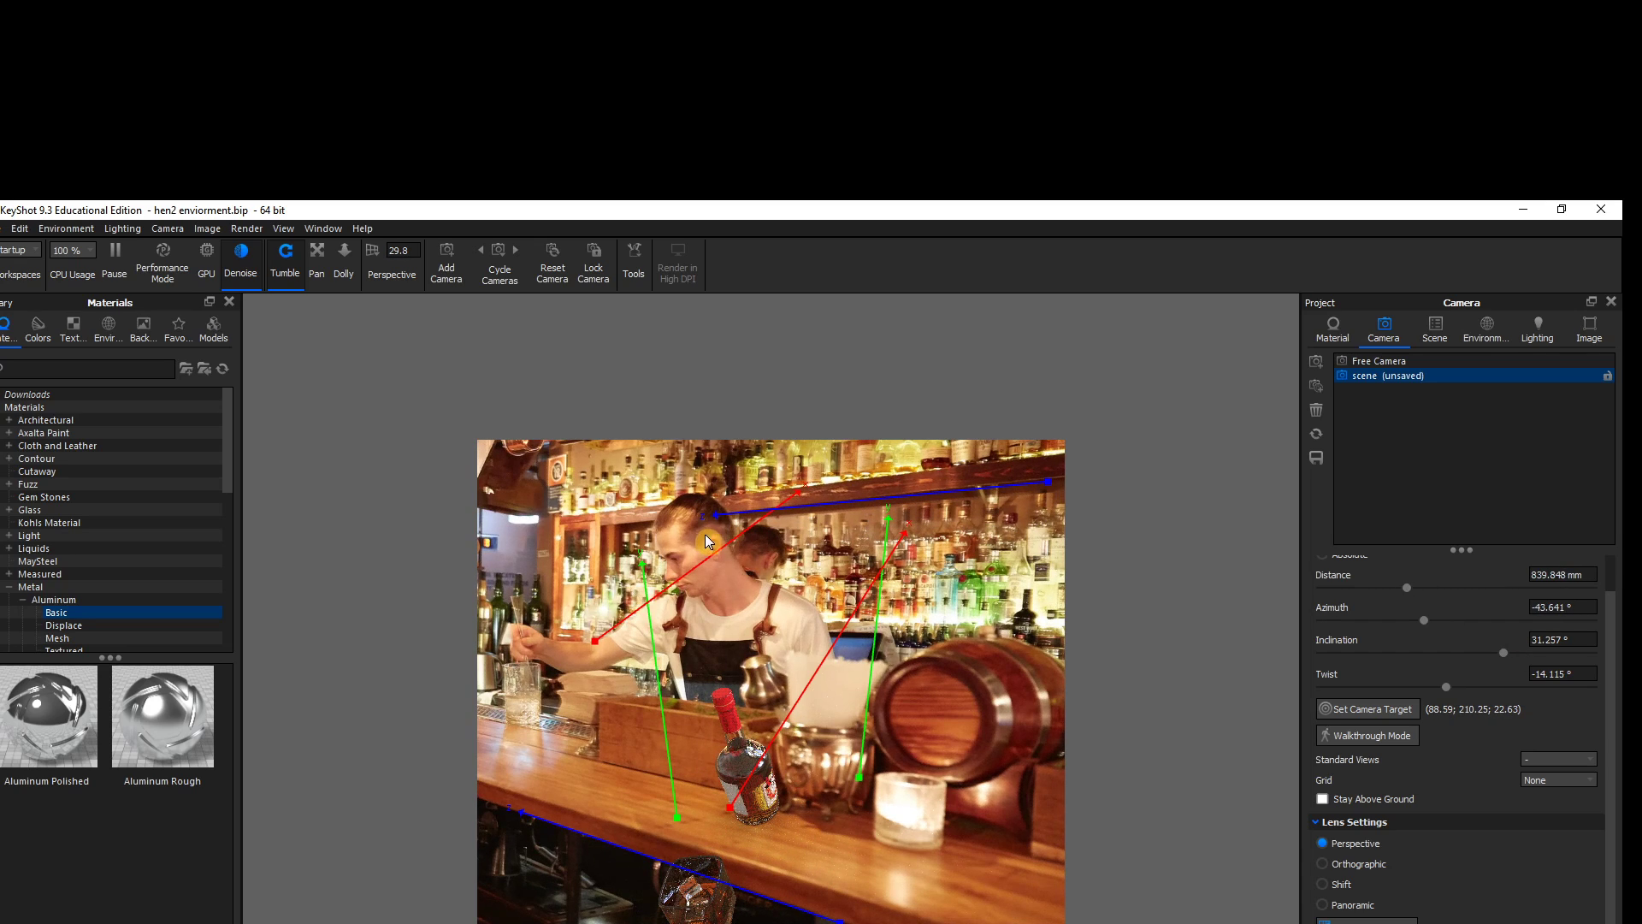
drag(715, 517, 617, 525)
drag(1048, 482, 1049, 484)
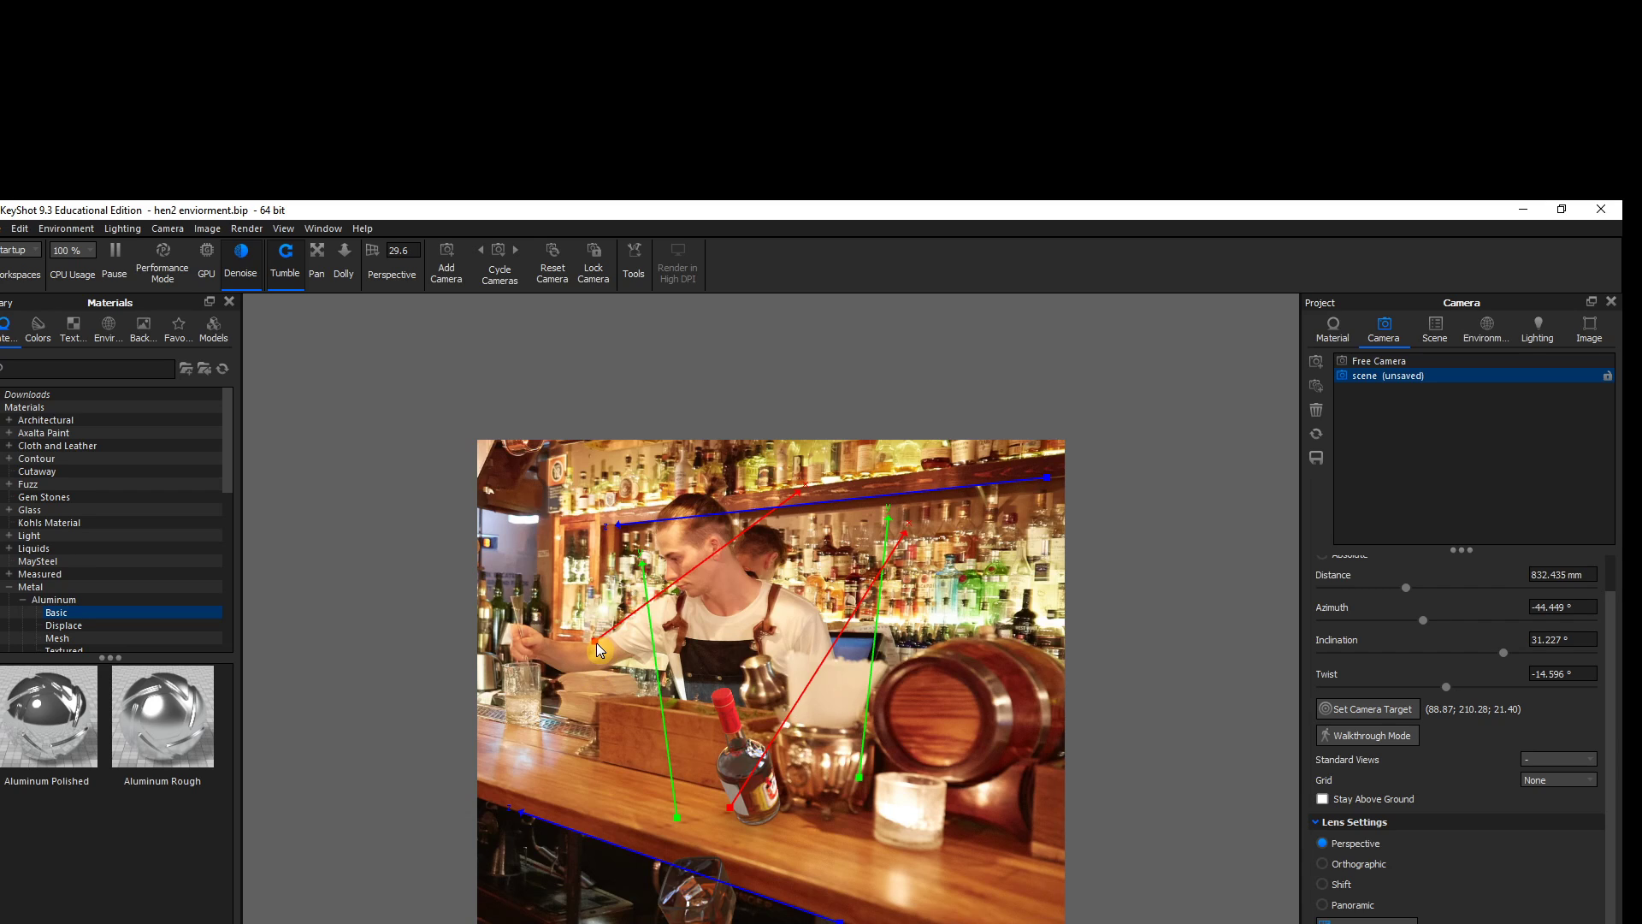
Line up the red perspective guide's endpoints with the bar counter in the photo
drag(597, 642, 599, 700)
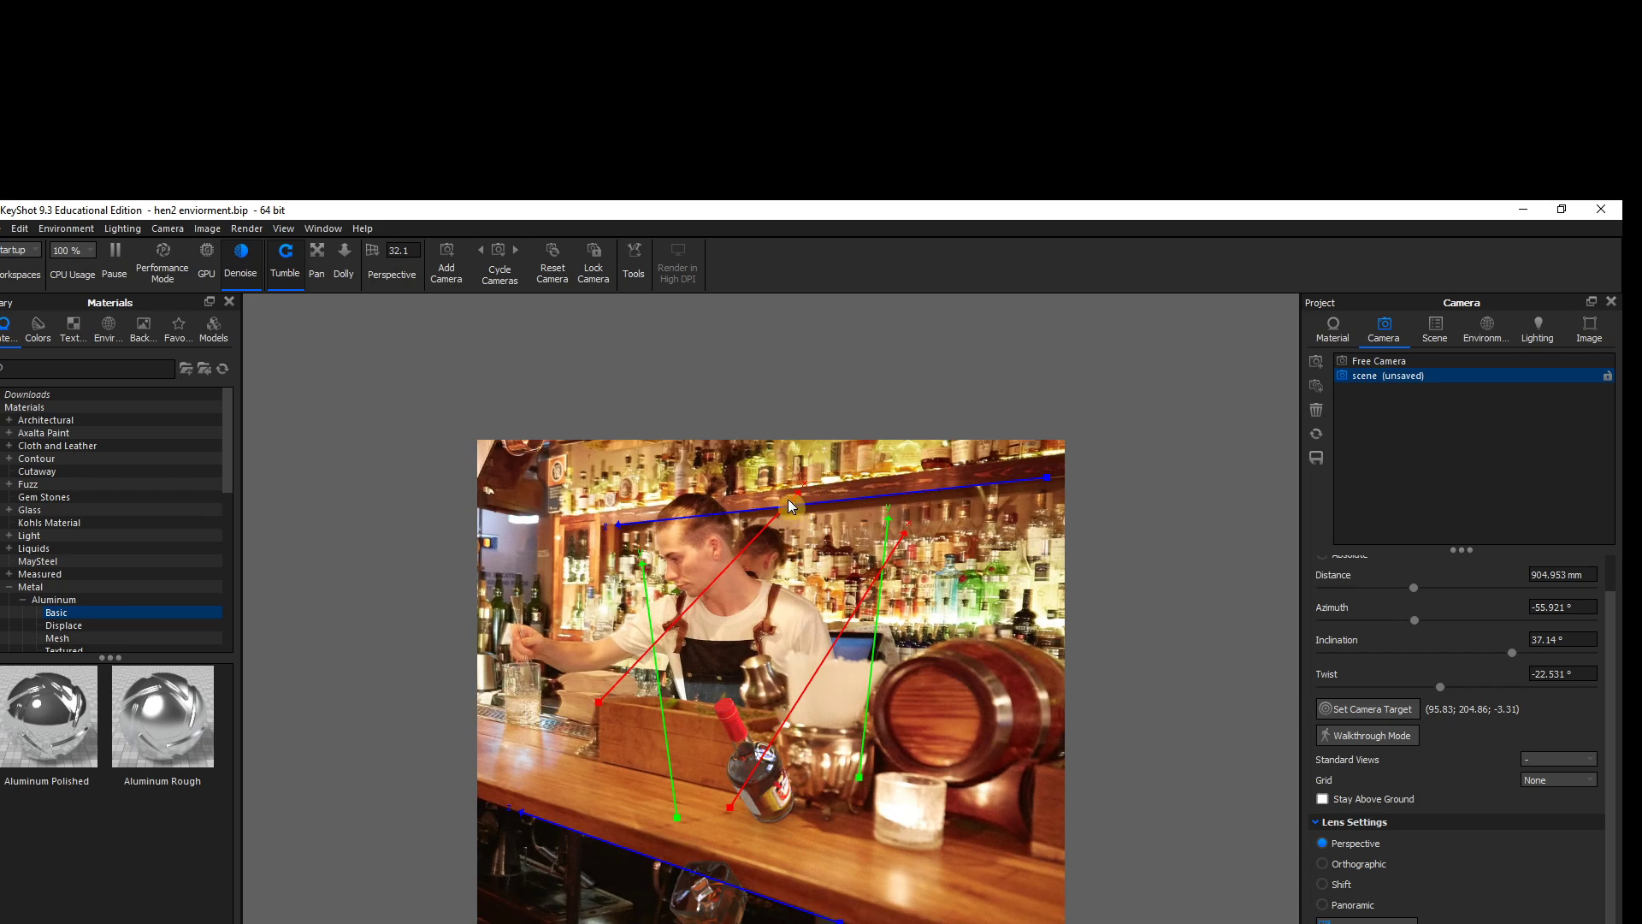
drag(792, 494, 665, 697)
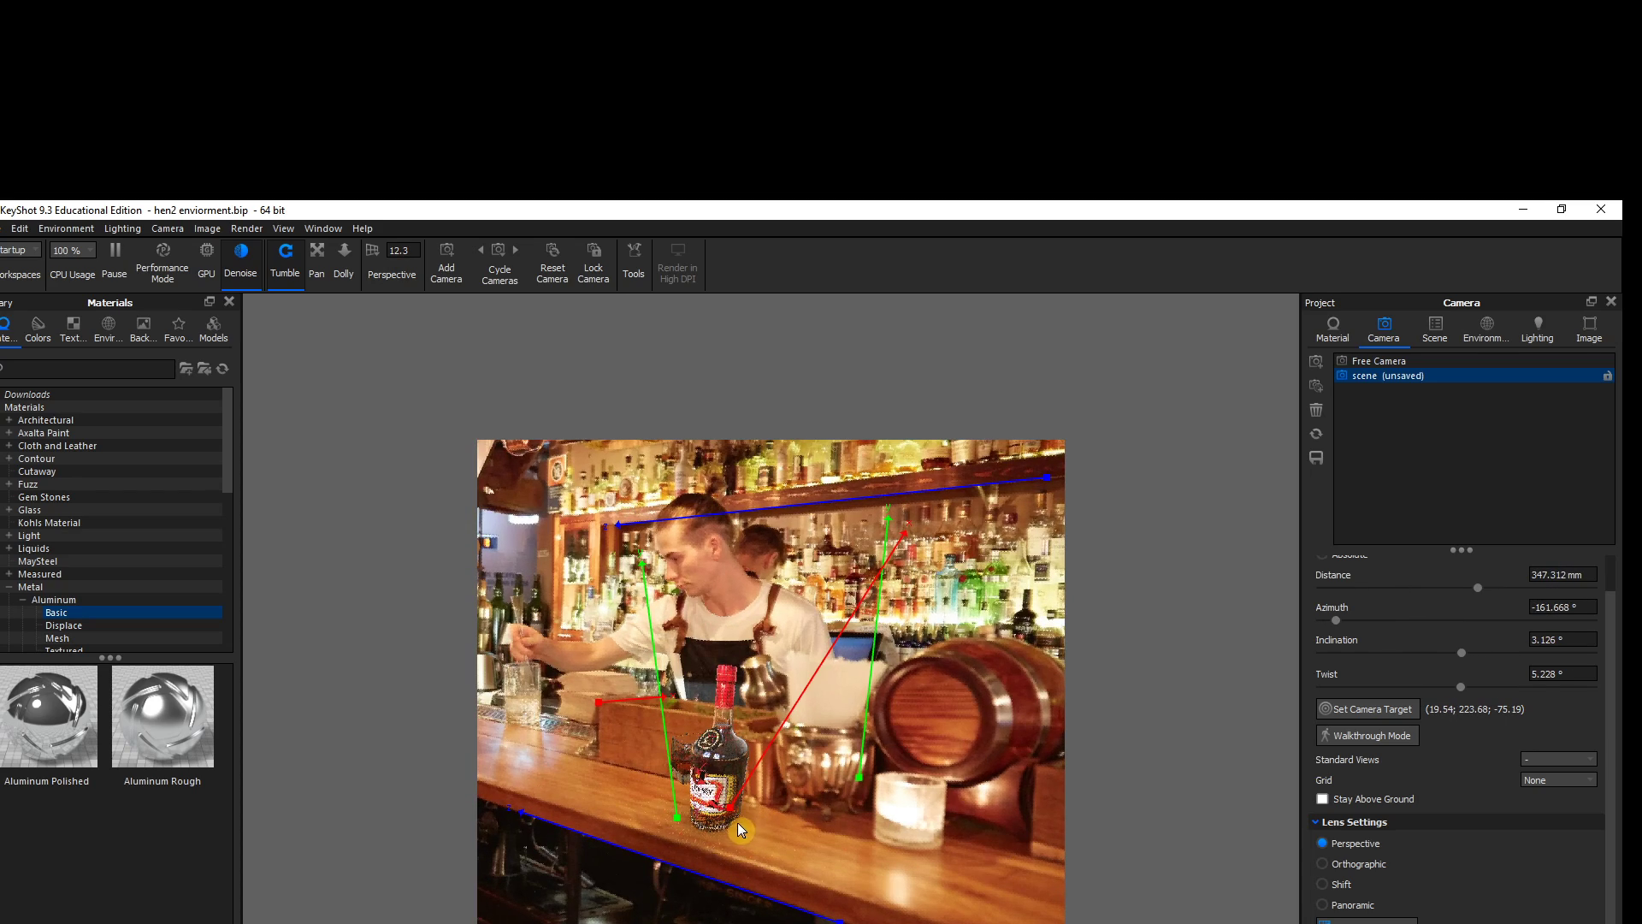
drag(730, 809, 748, 723)
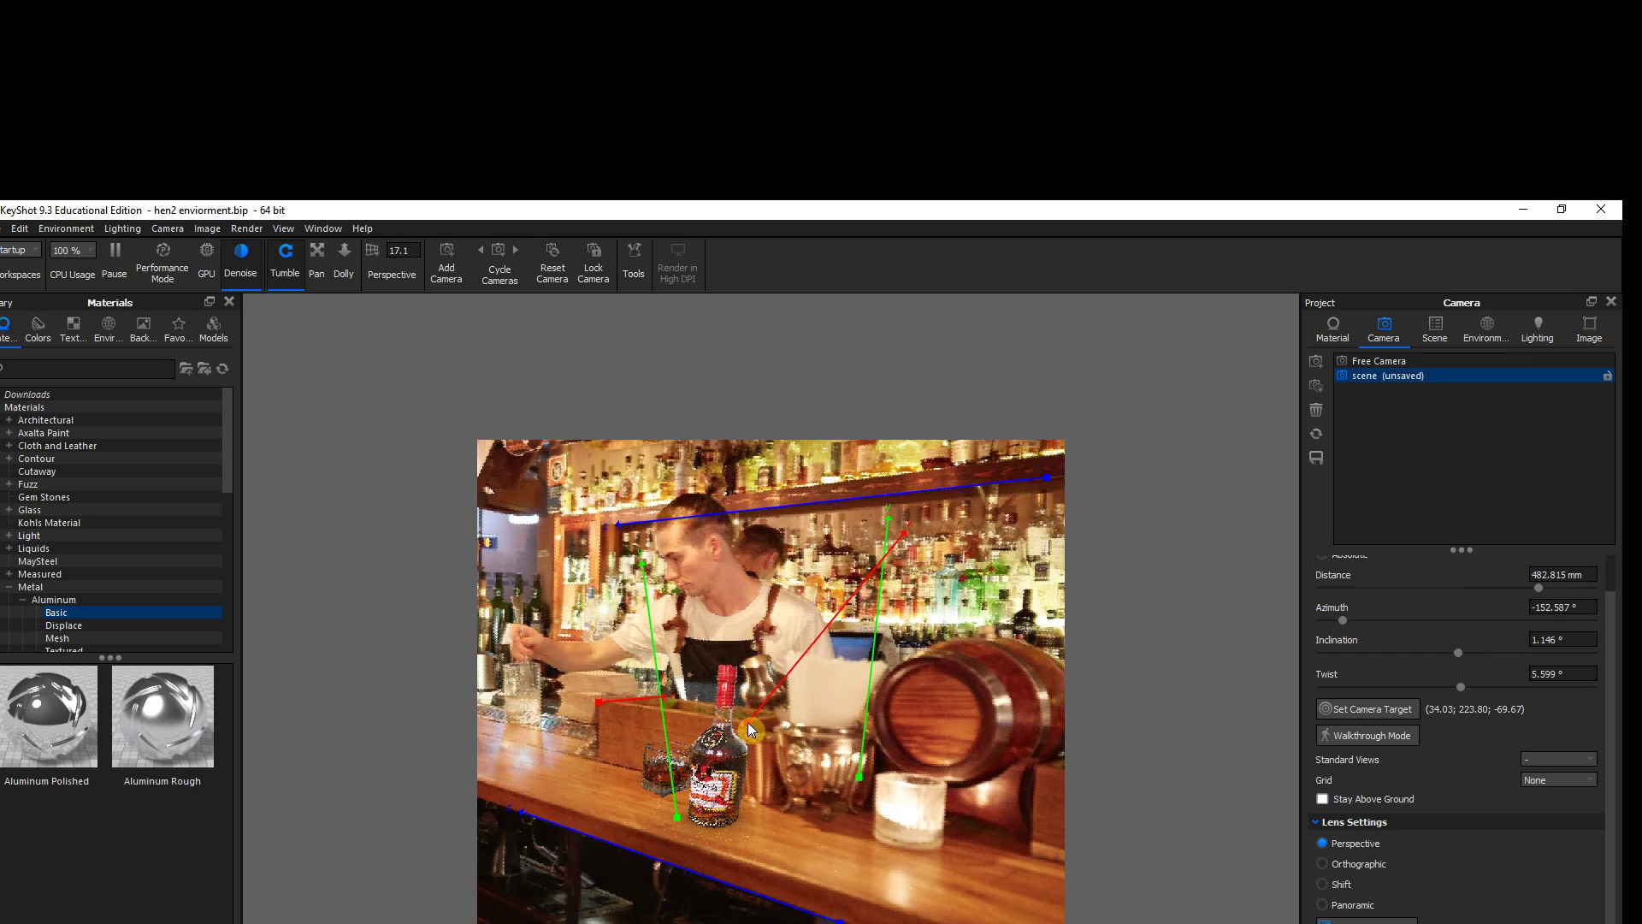
drag(908, 535, 798, 707)
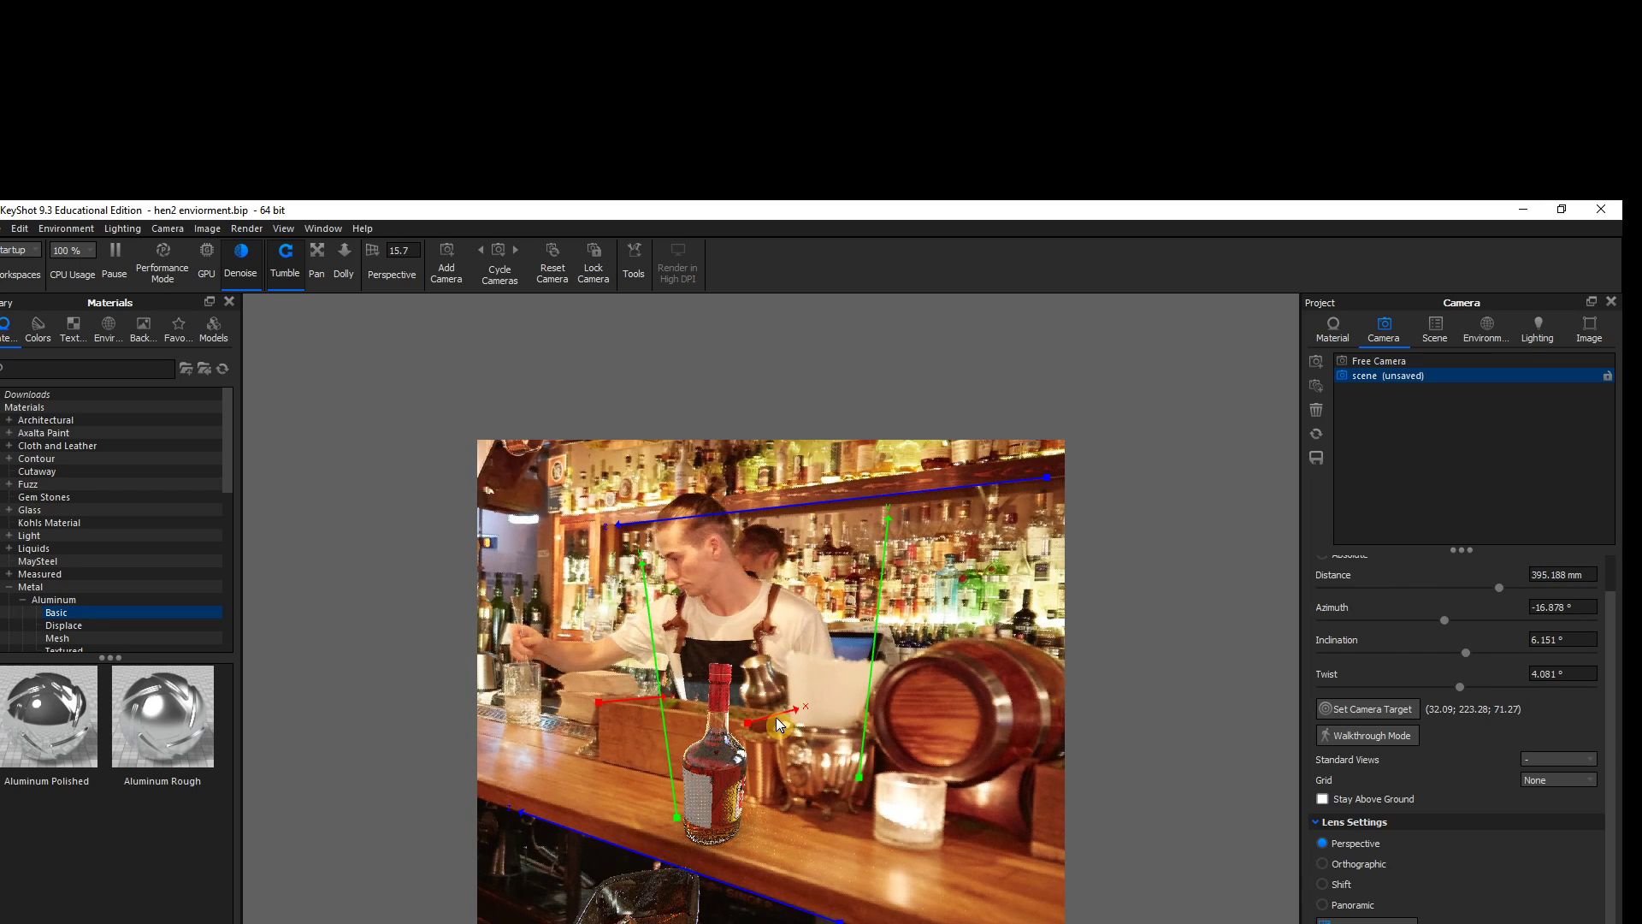
drag(799, 708, 829, 720)
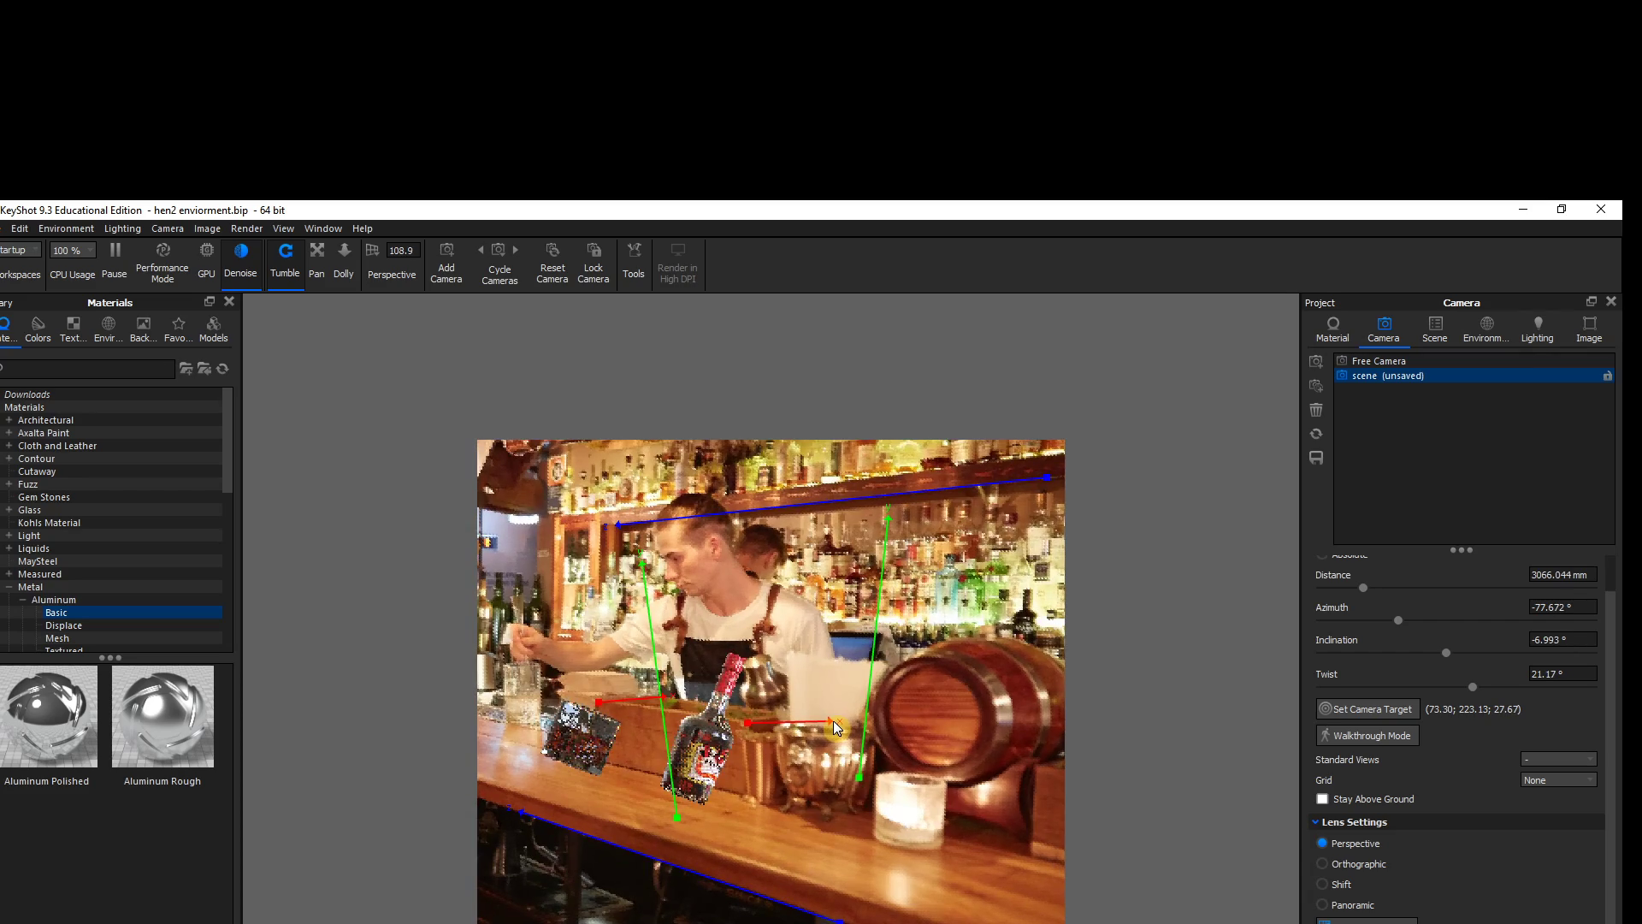
drag(831, 719, 792, 711)
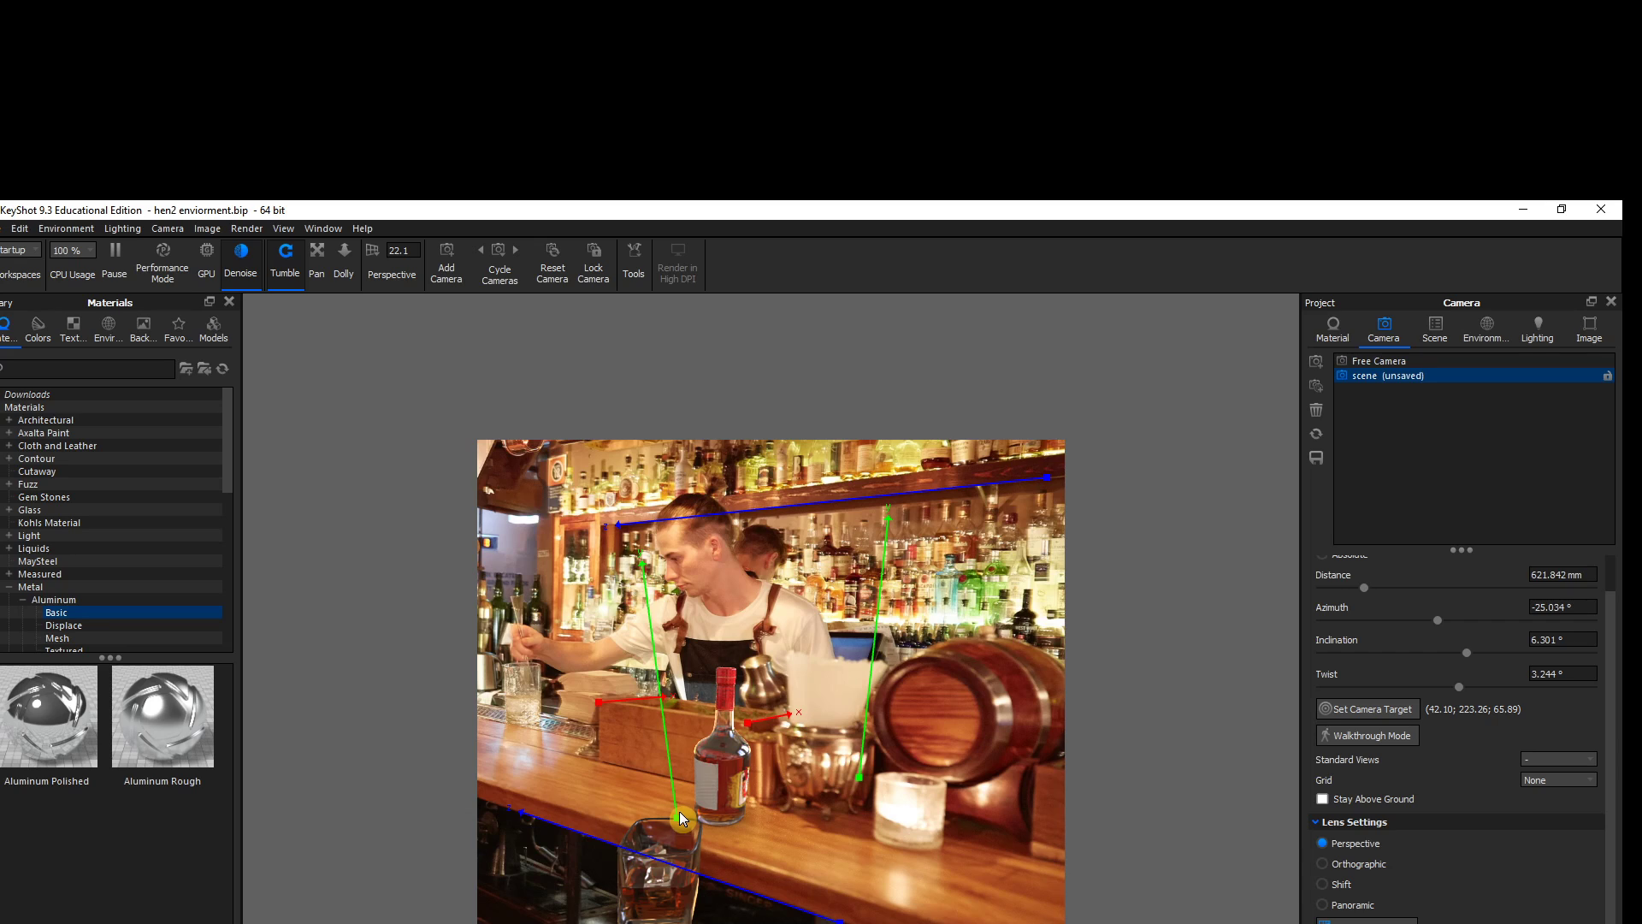
Match both green vertical guides to the photo's vertical edges
drag(680, 815, 553, 640)
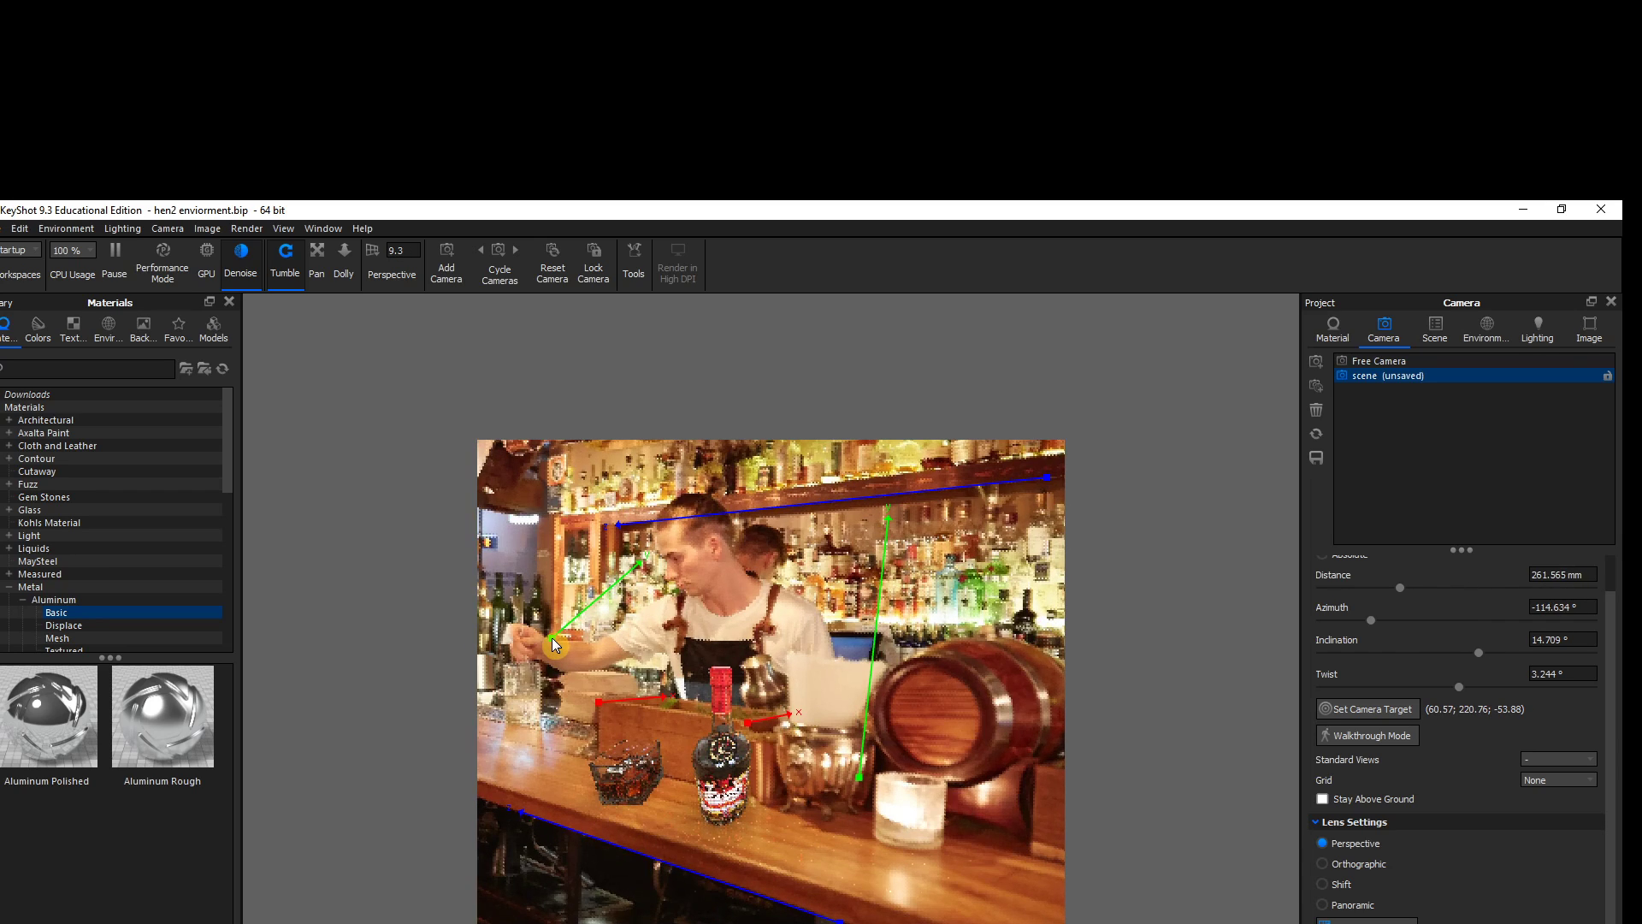
drag(646, 557, 554, 518)
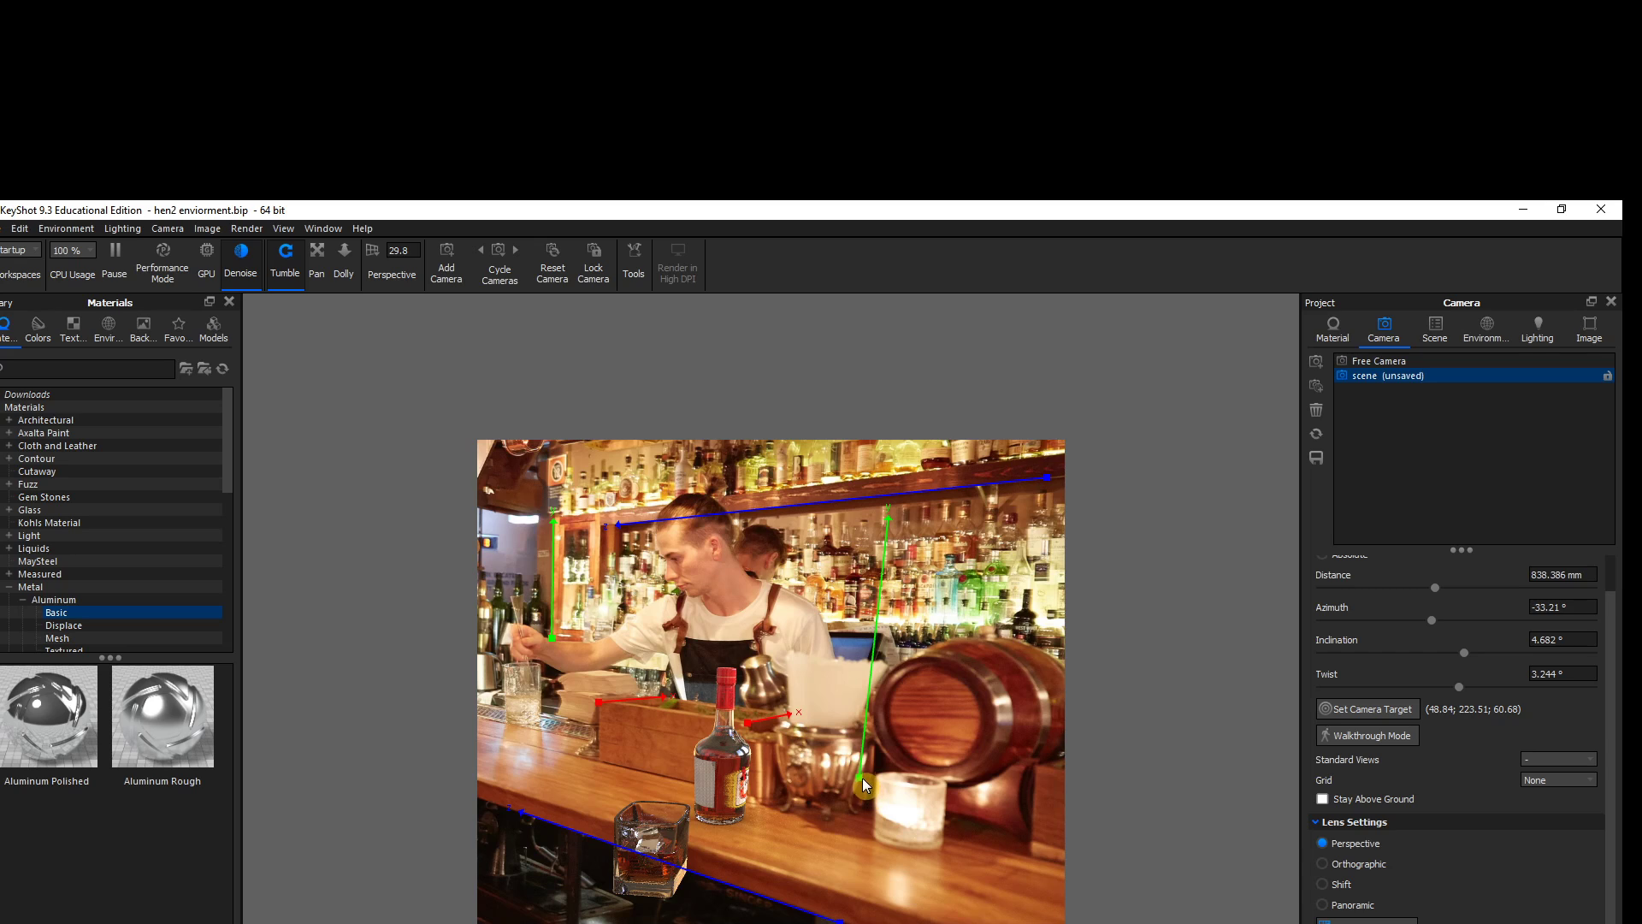
drag(862, 777, 1032, 857)
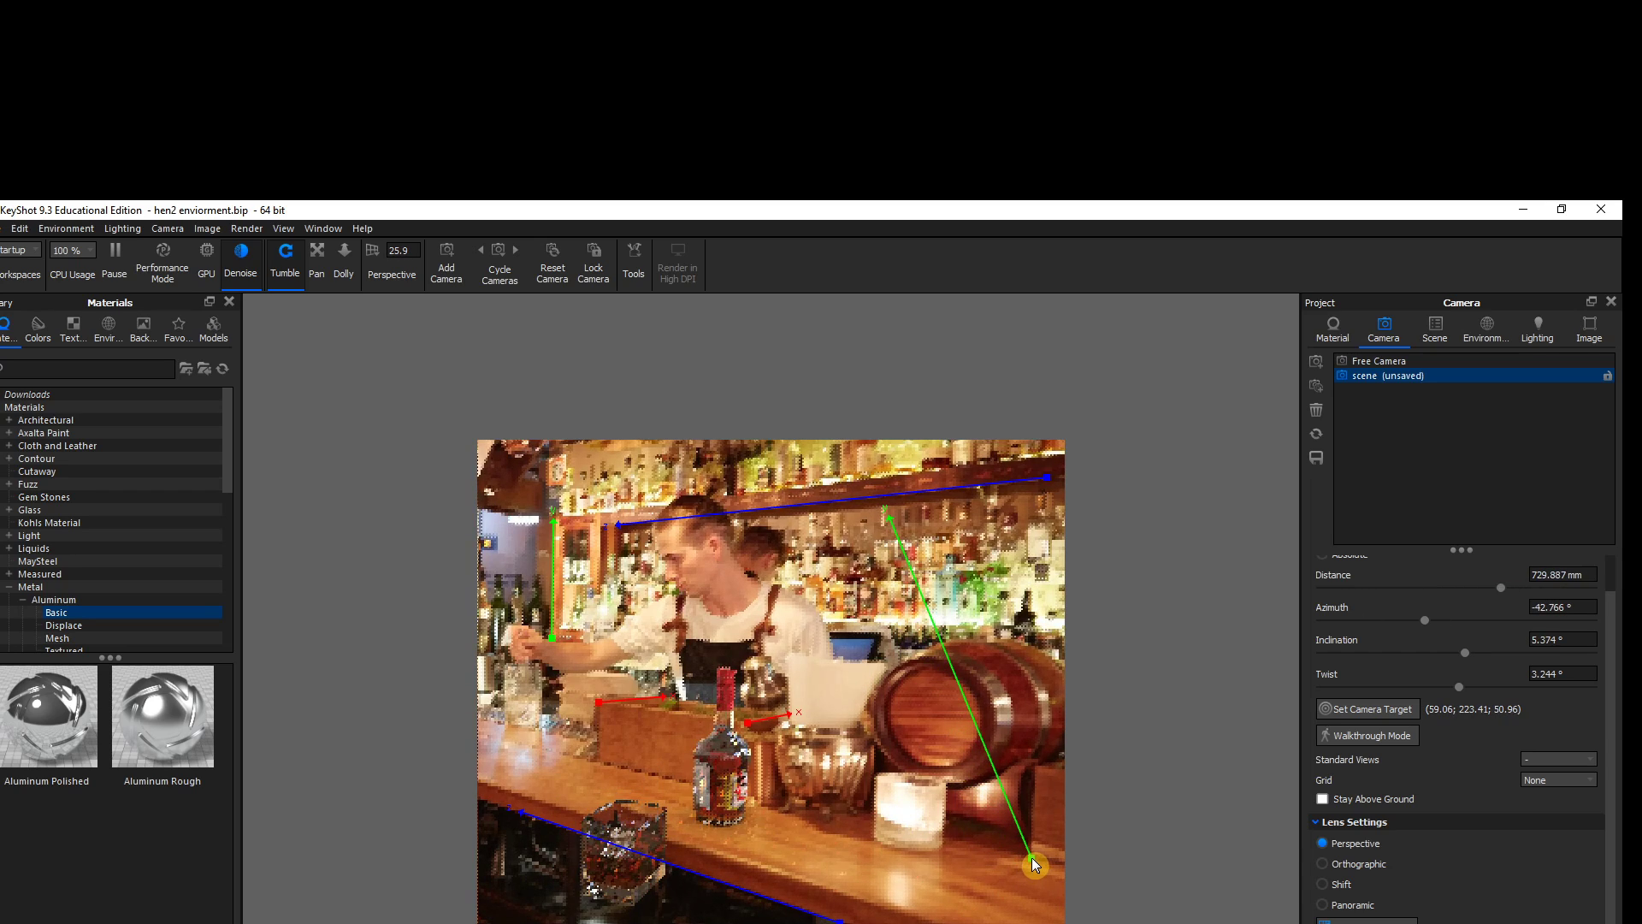
drag(886, 513, 1037, 737)
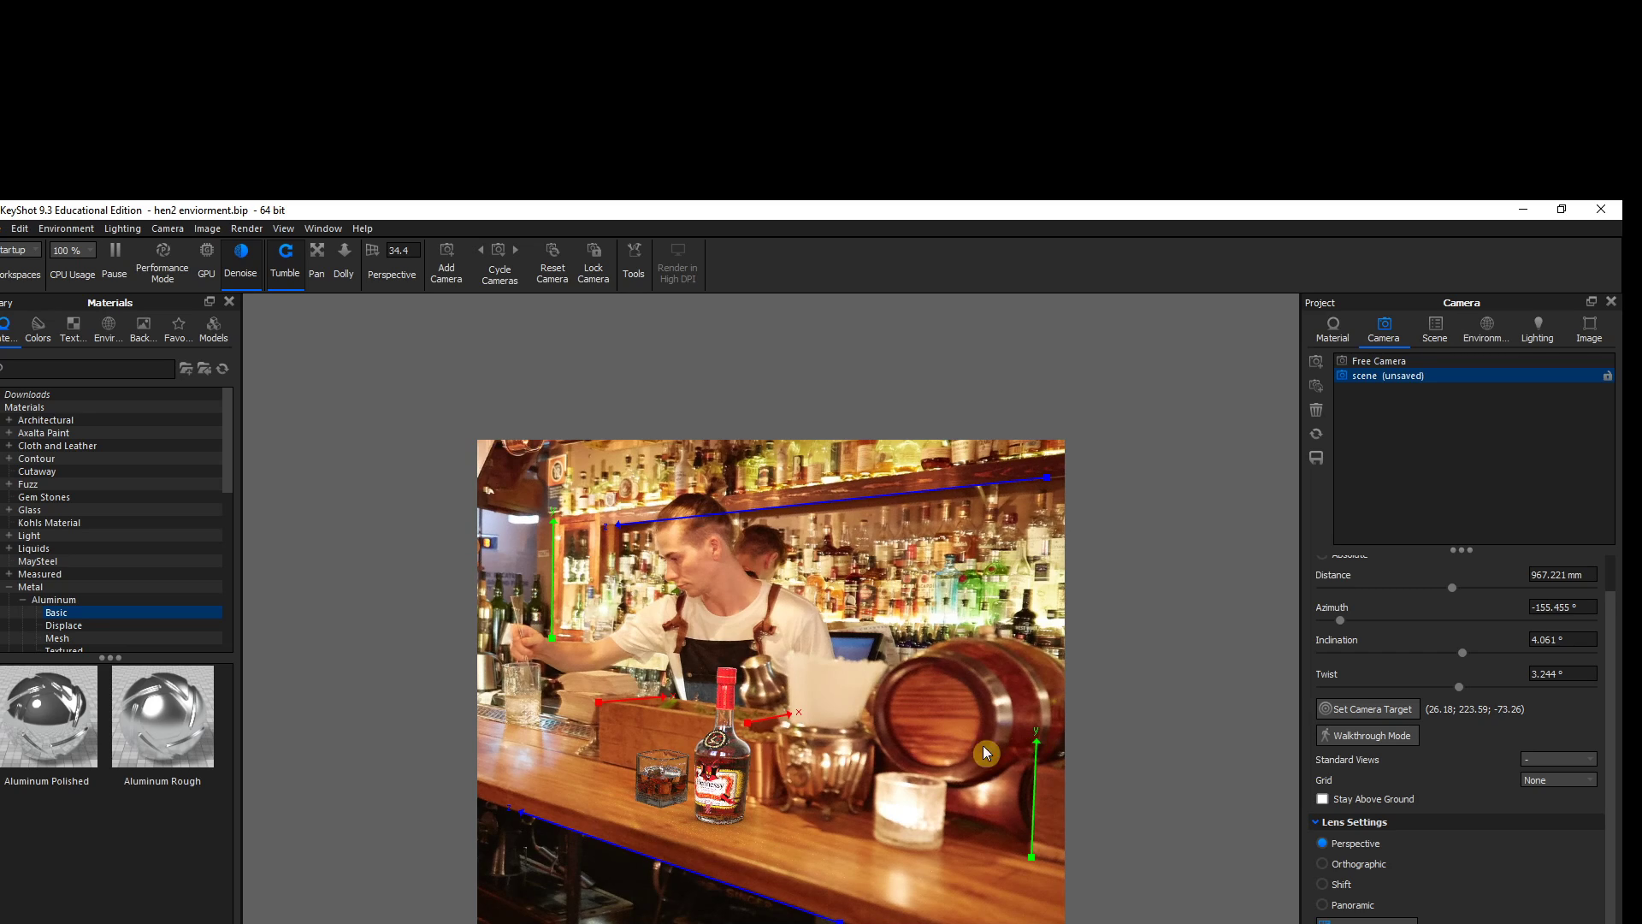
Orbit and pan the camera to reposition the bottle and glass on the counter
drag(599, 756, 834, 802)
middle_drag(800, 820, 1067, 892)
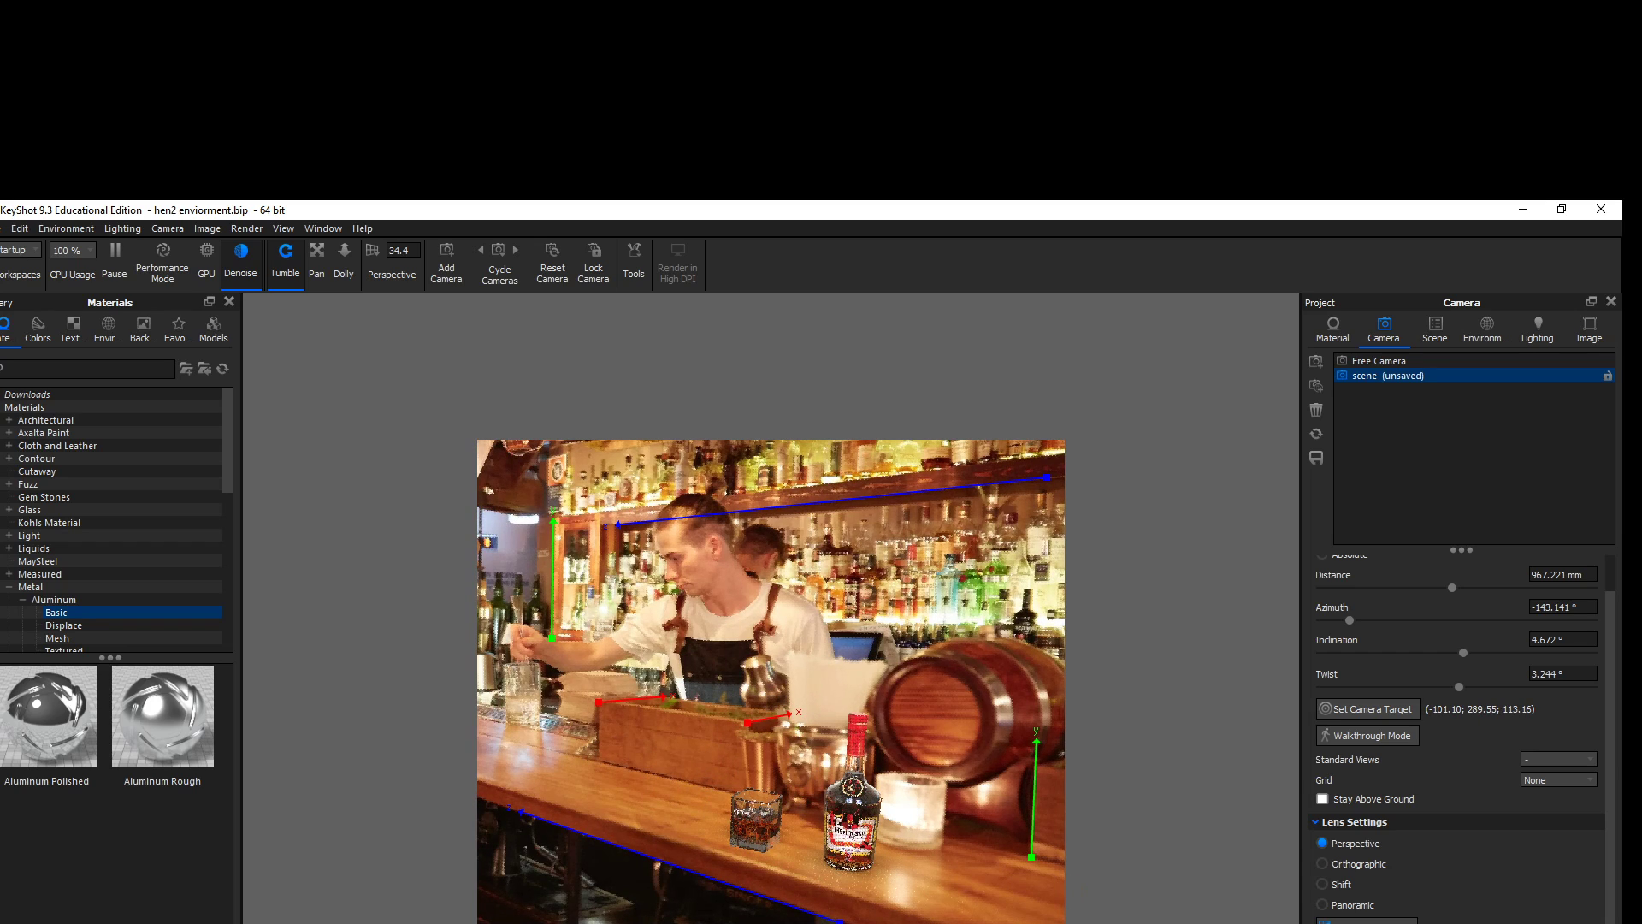
scroll(860, 868, up, 2)
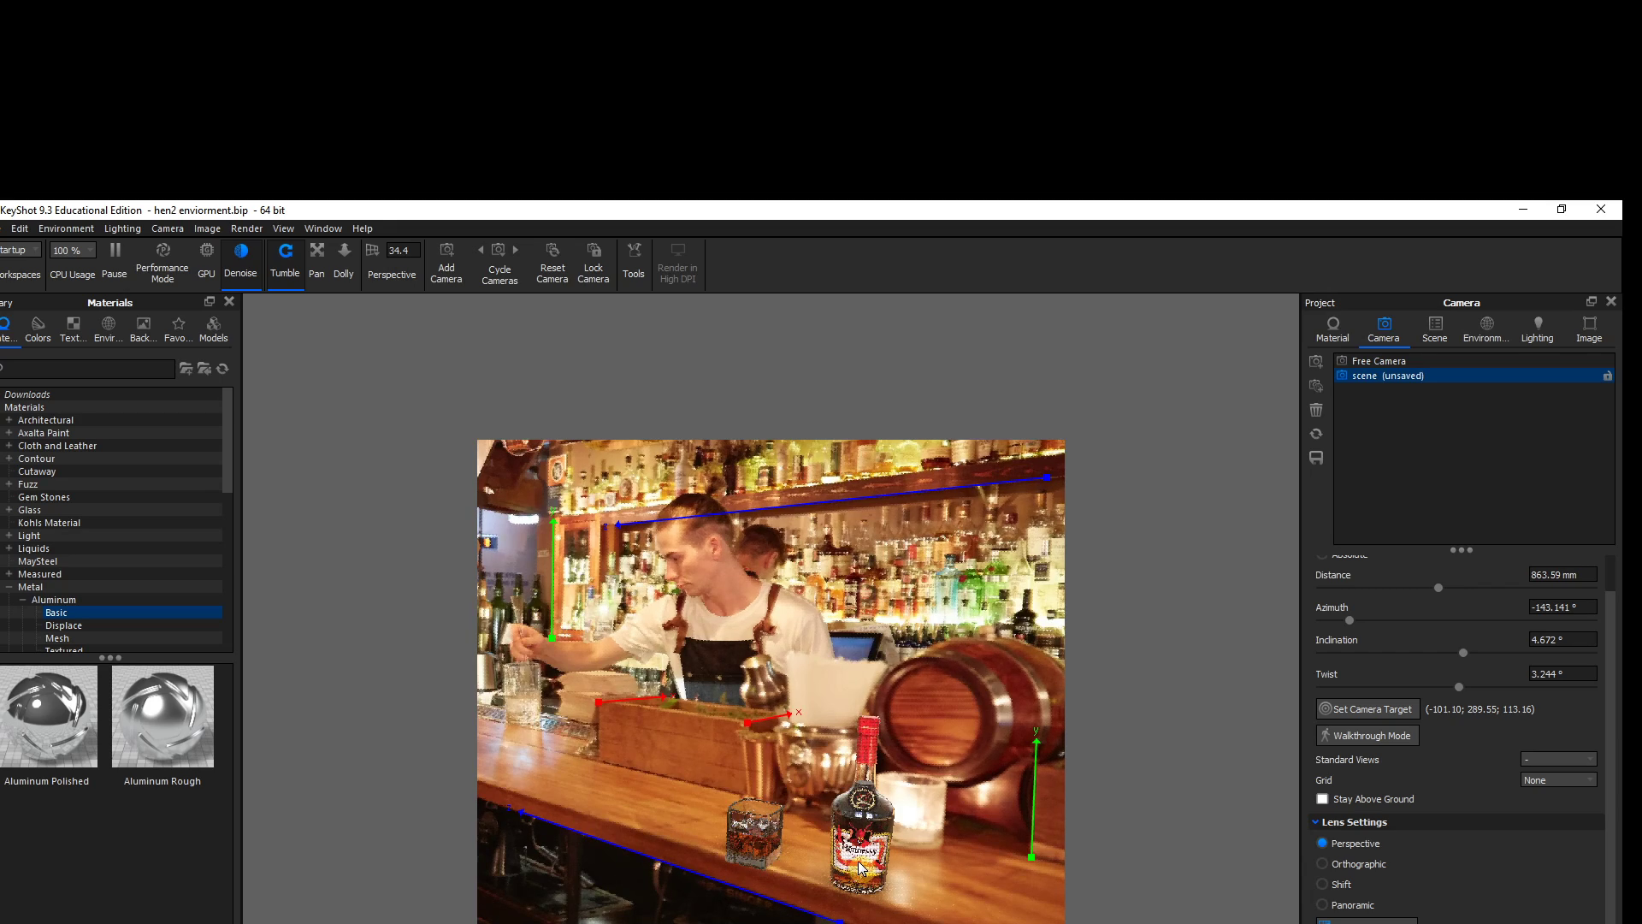
scroll(862, 863, up, 2)
middle_drag(862, 864, 788, 724)
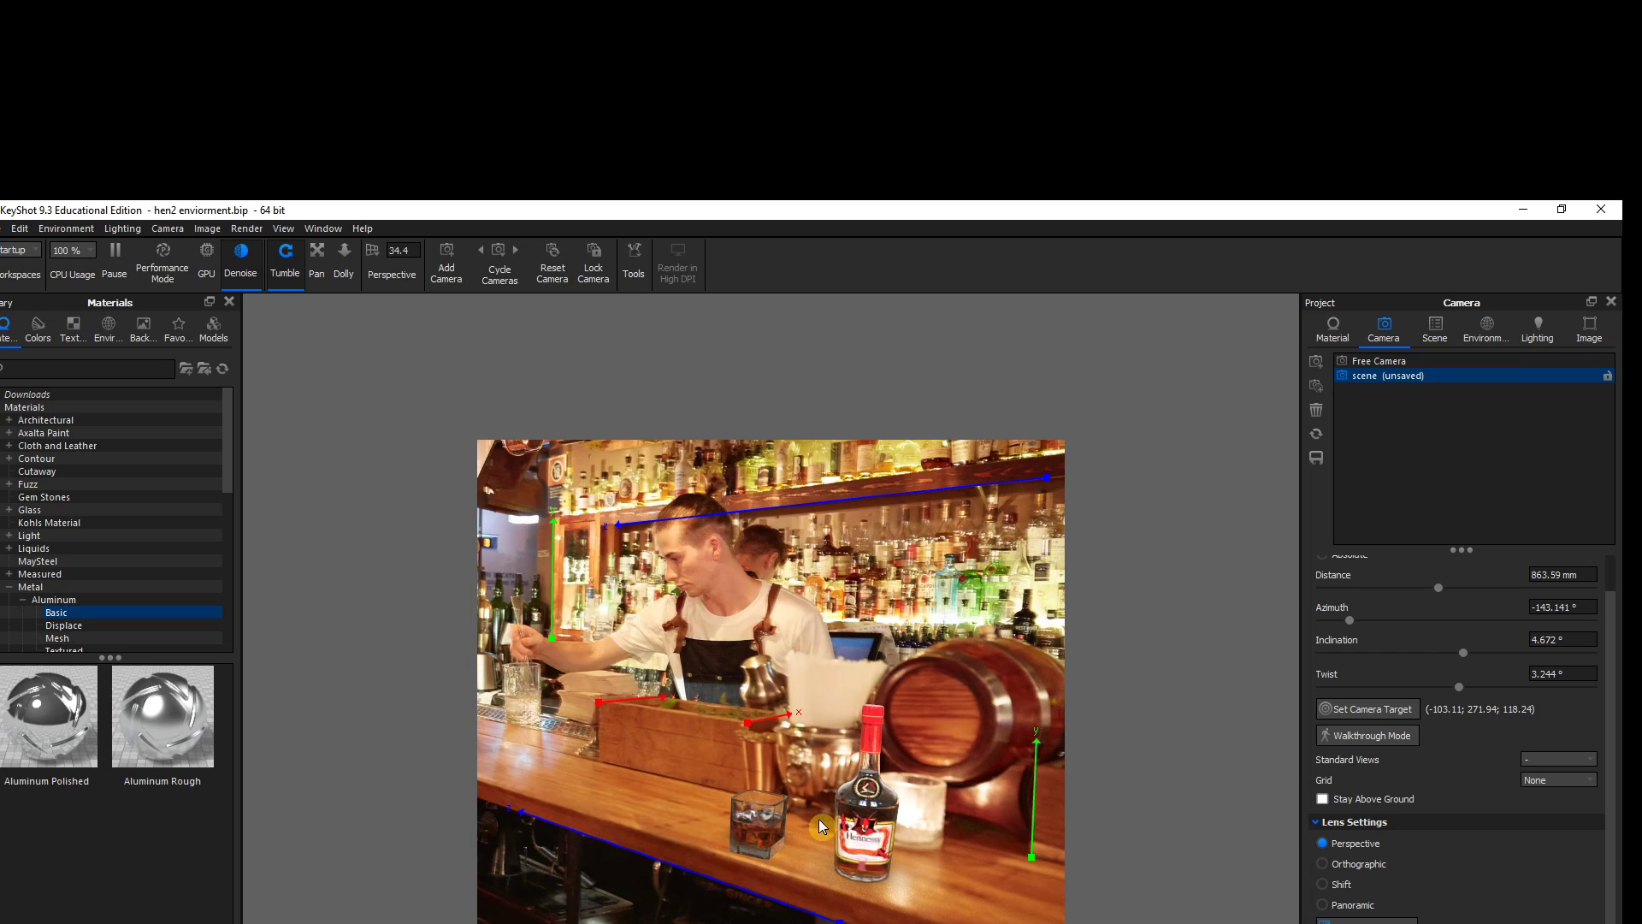
scroll(834, 819, down, 4)
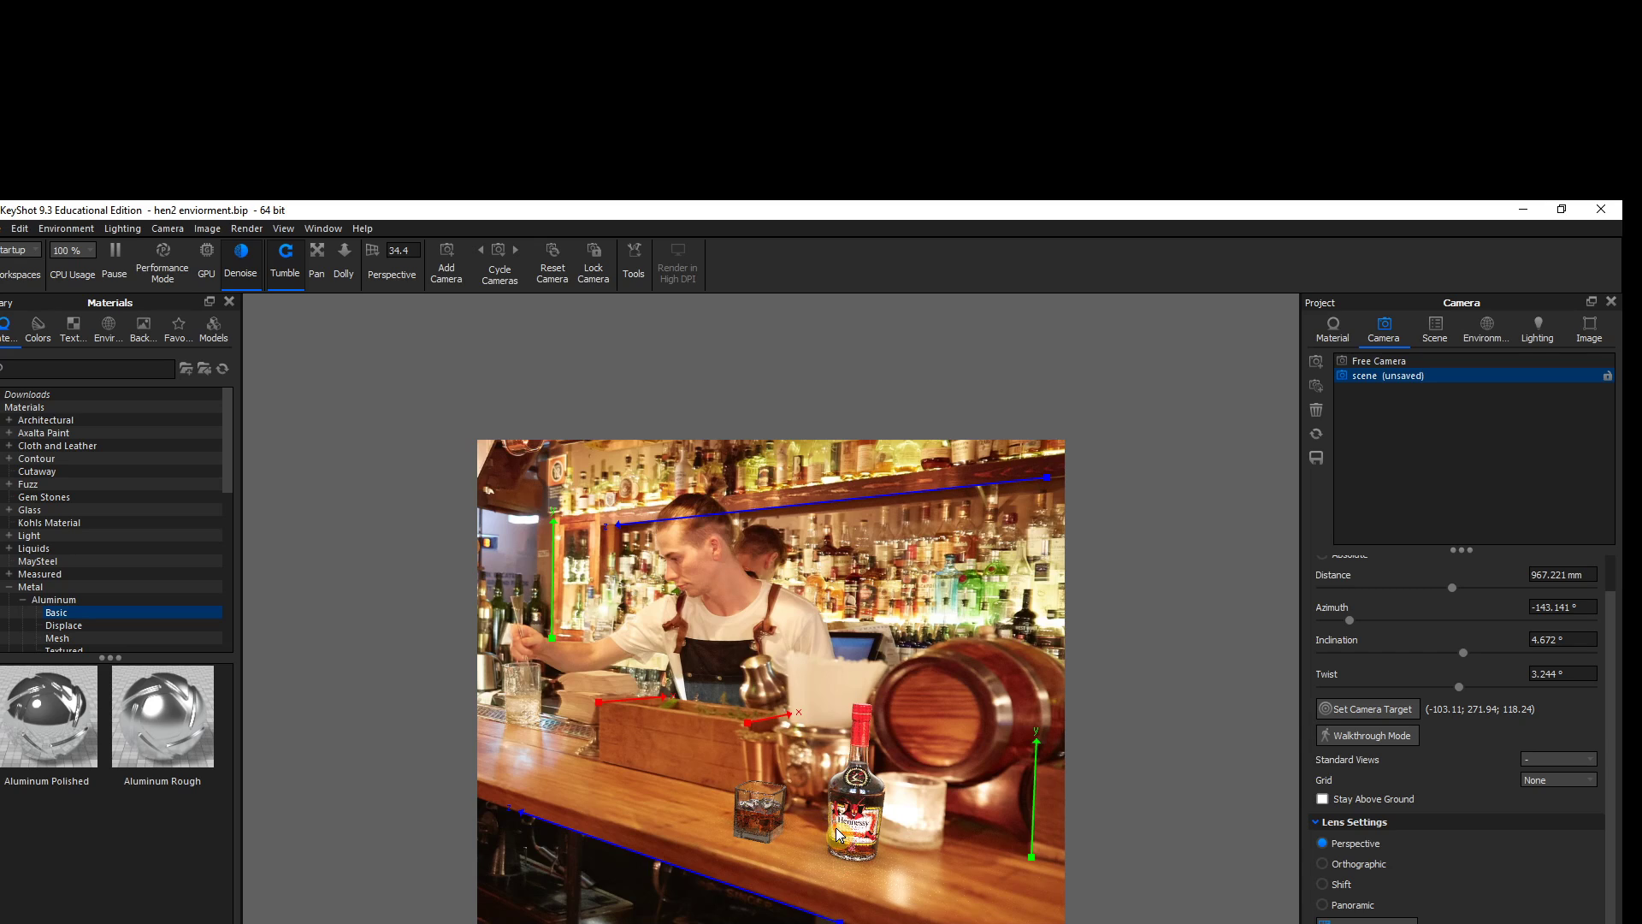
Dolly closer to the bottle and glass, undoing the last zoom to end at 614.29 mm
middle_drag(864, 831, 744, 842)
scroll(753, 838, up, 2)
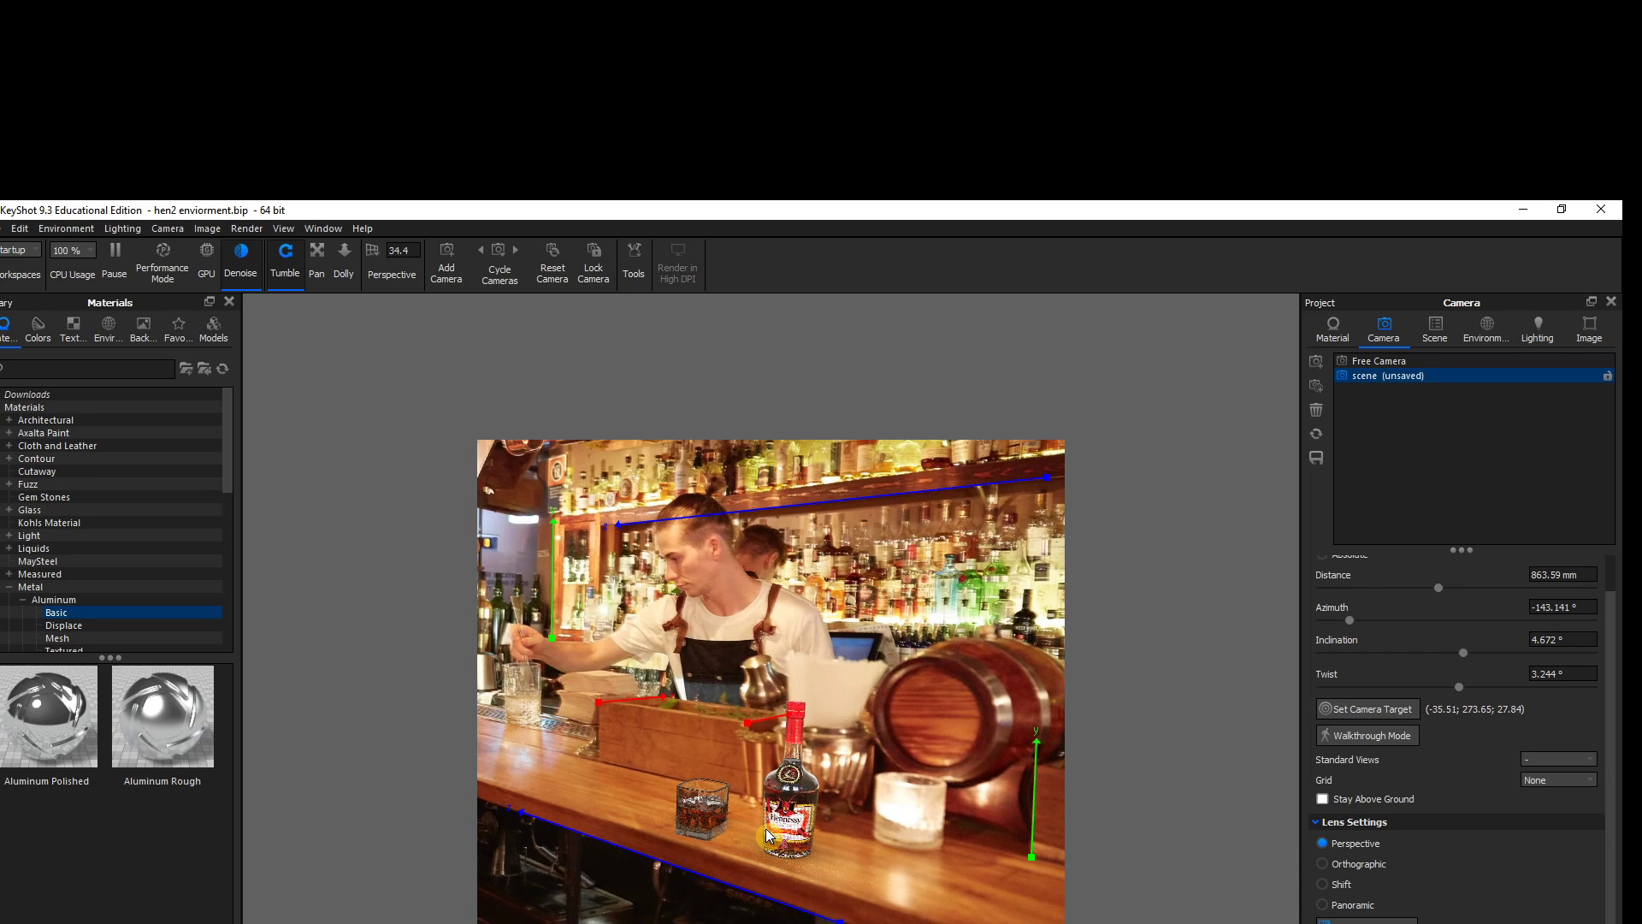
scroll(767, 833, up, 2)
middle_drag(767, 834, 898, 838)
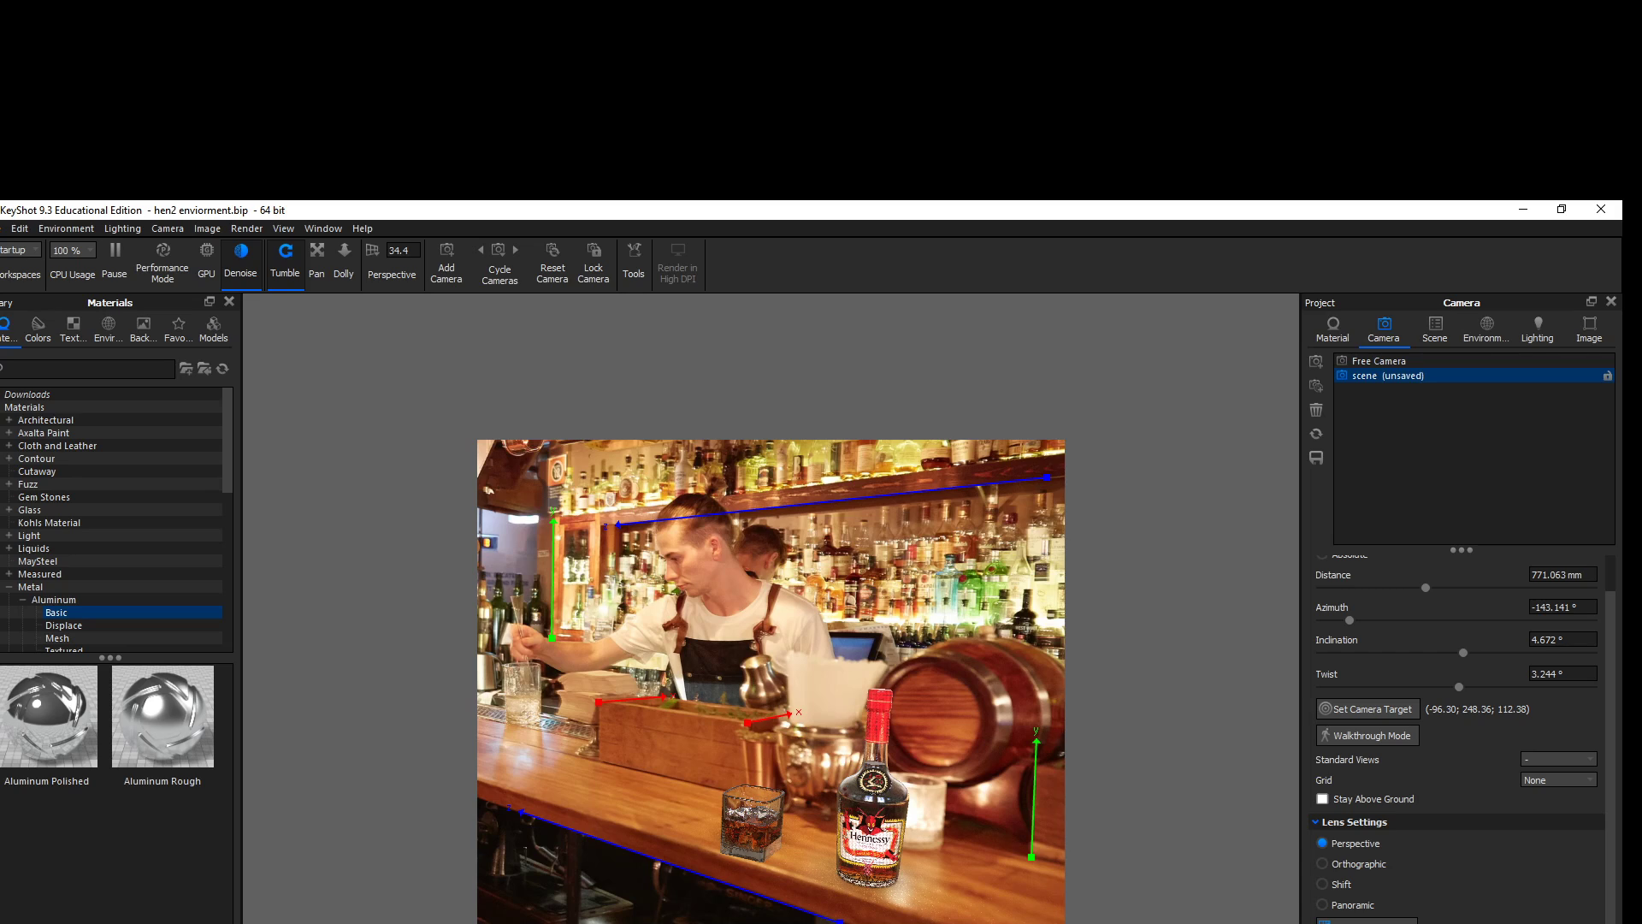
scroll(868, 796, up, 3)
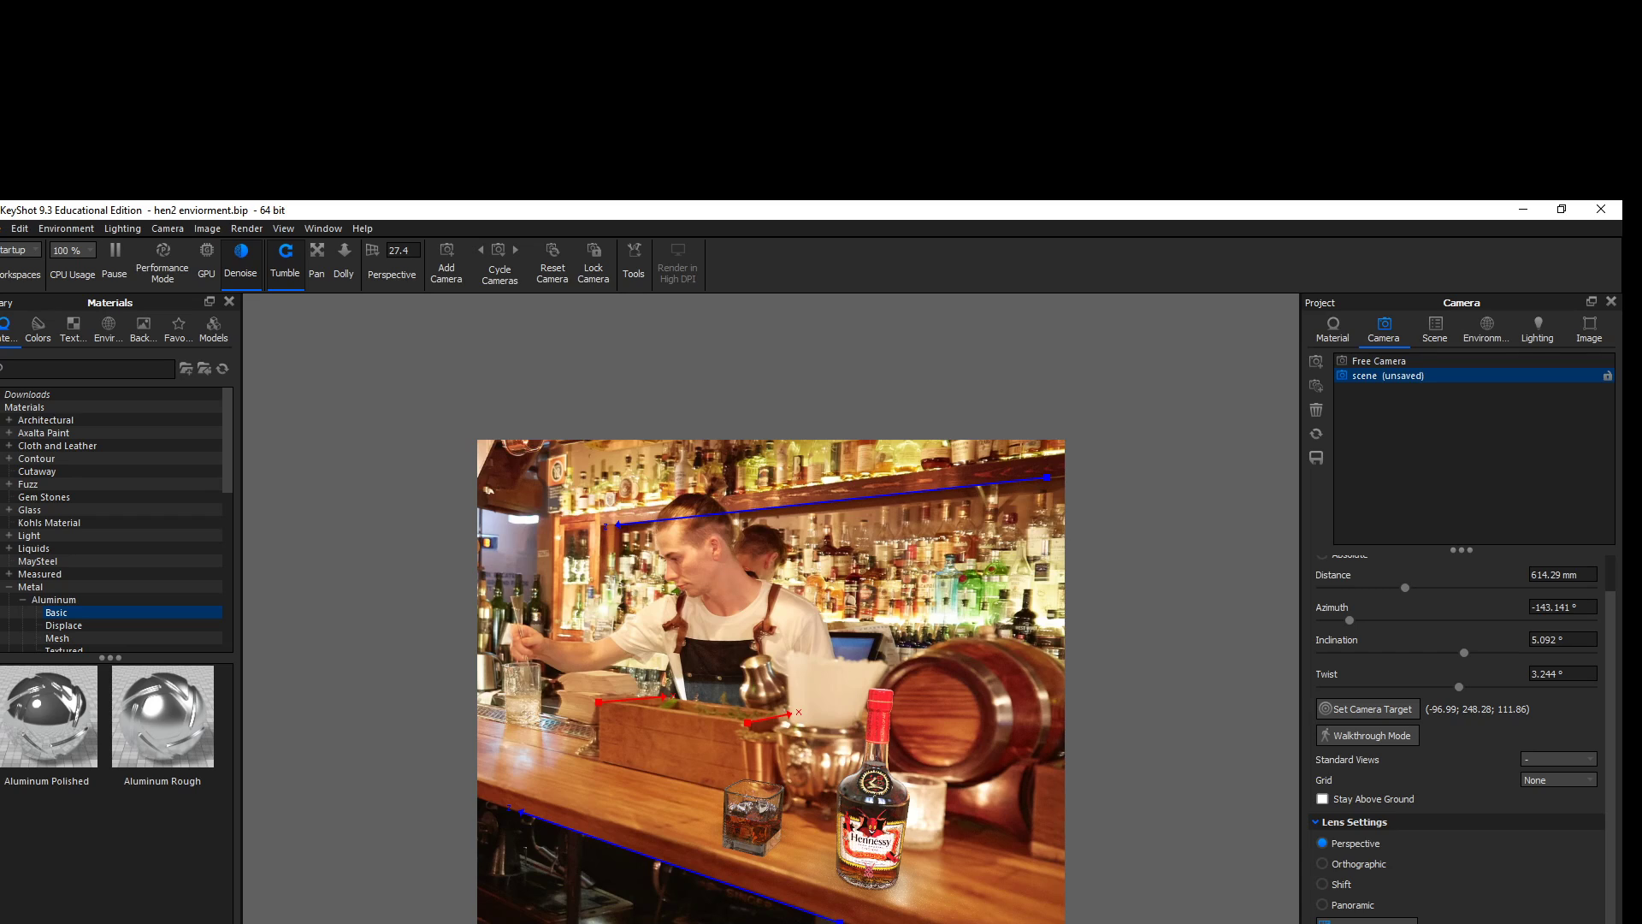
key(ctrl+z)
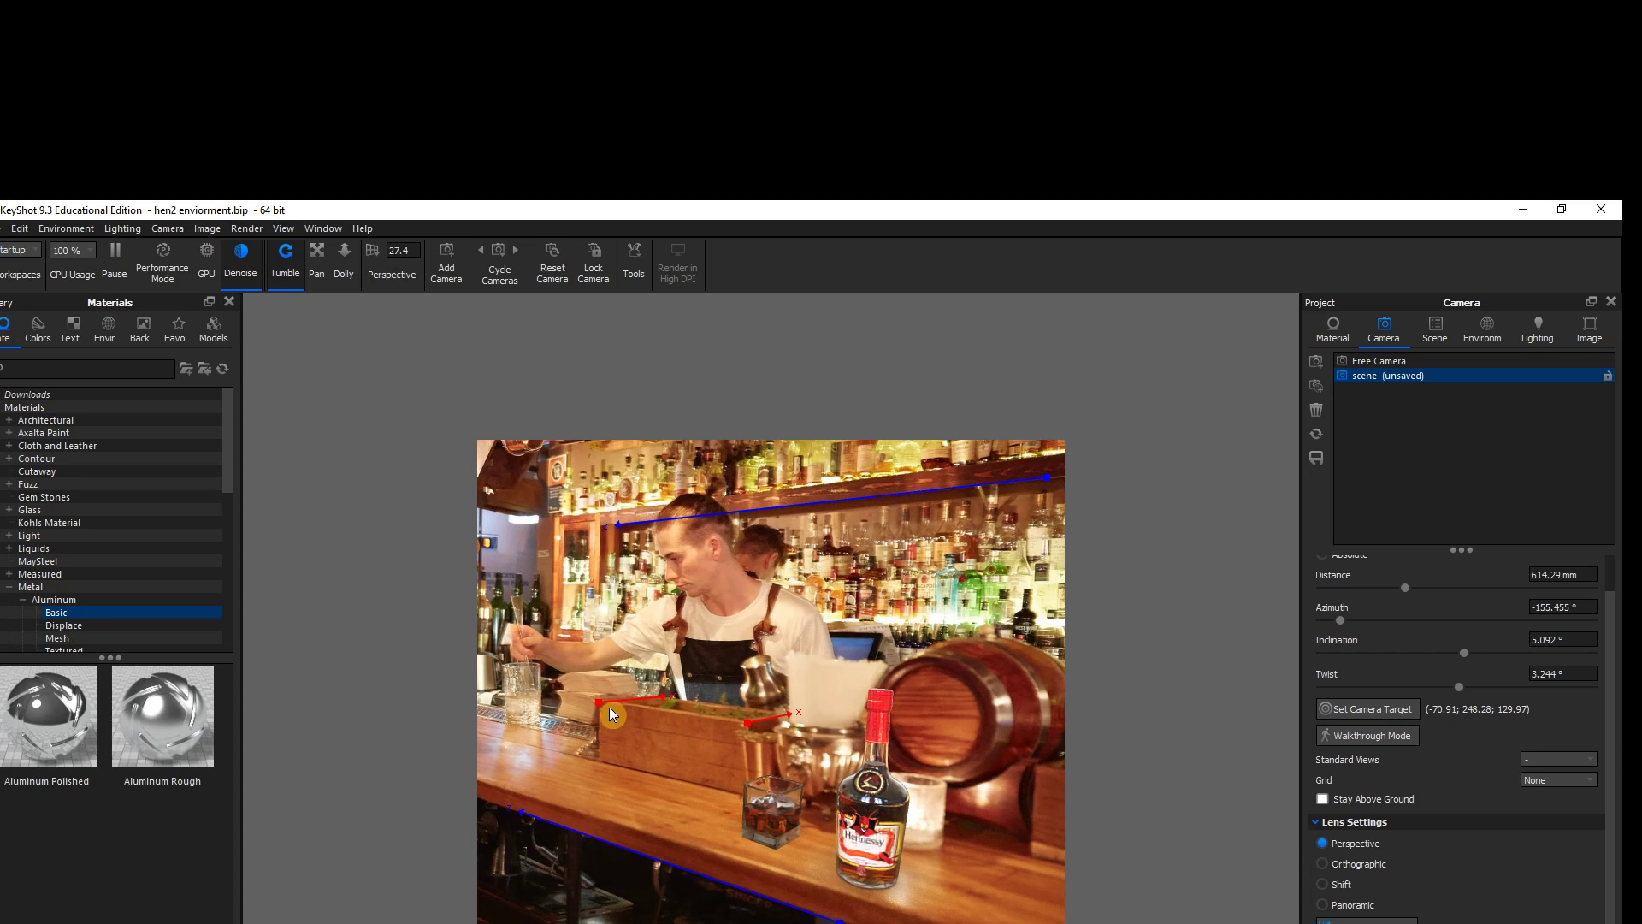
Stretch the red perspective guide along the counter's front edge
drag(597, 702, 486, 778)
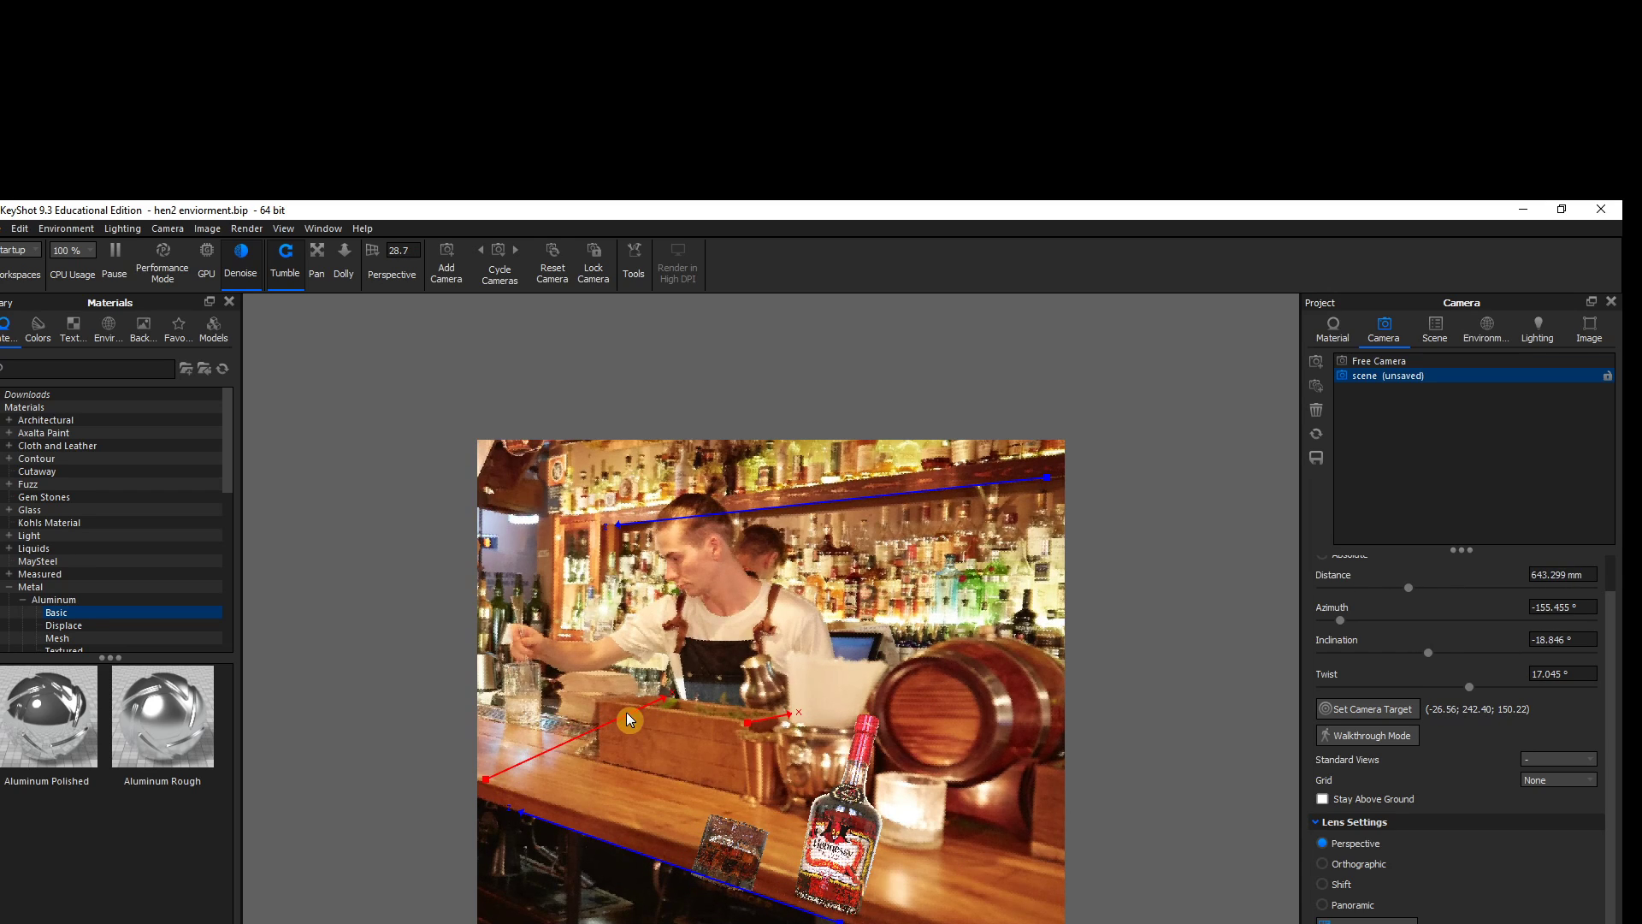
drag(666, 698, 923, 923)
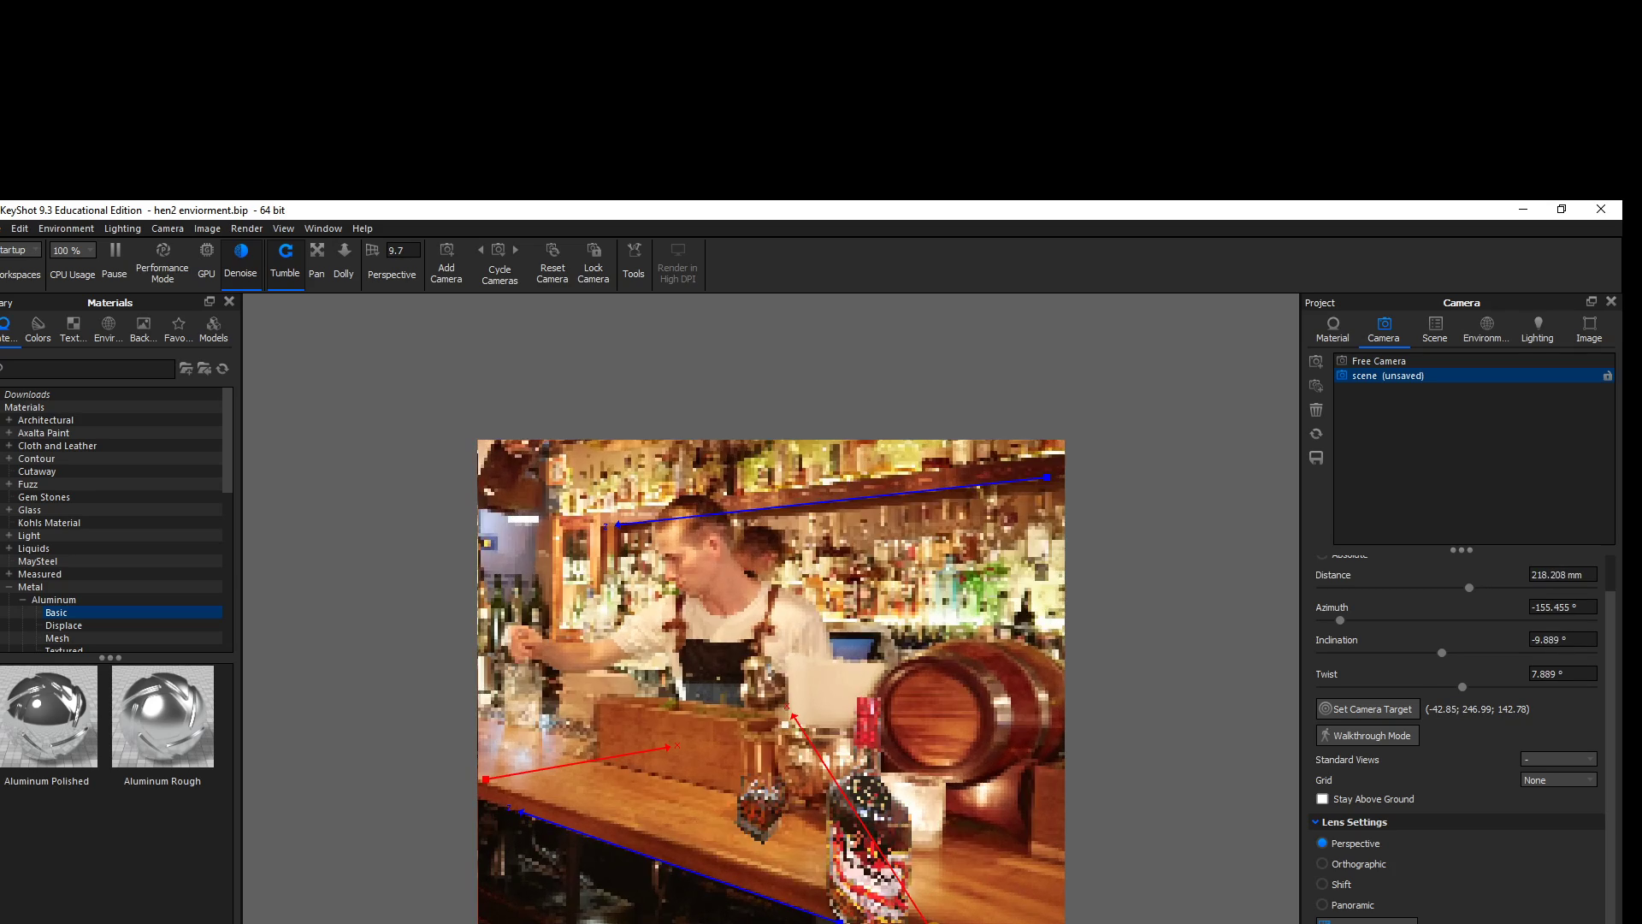
click(793, 713)
drag(794, 714, 1051, 868)
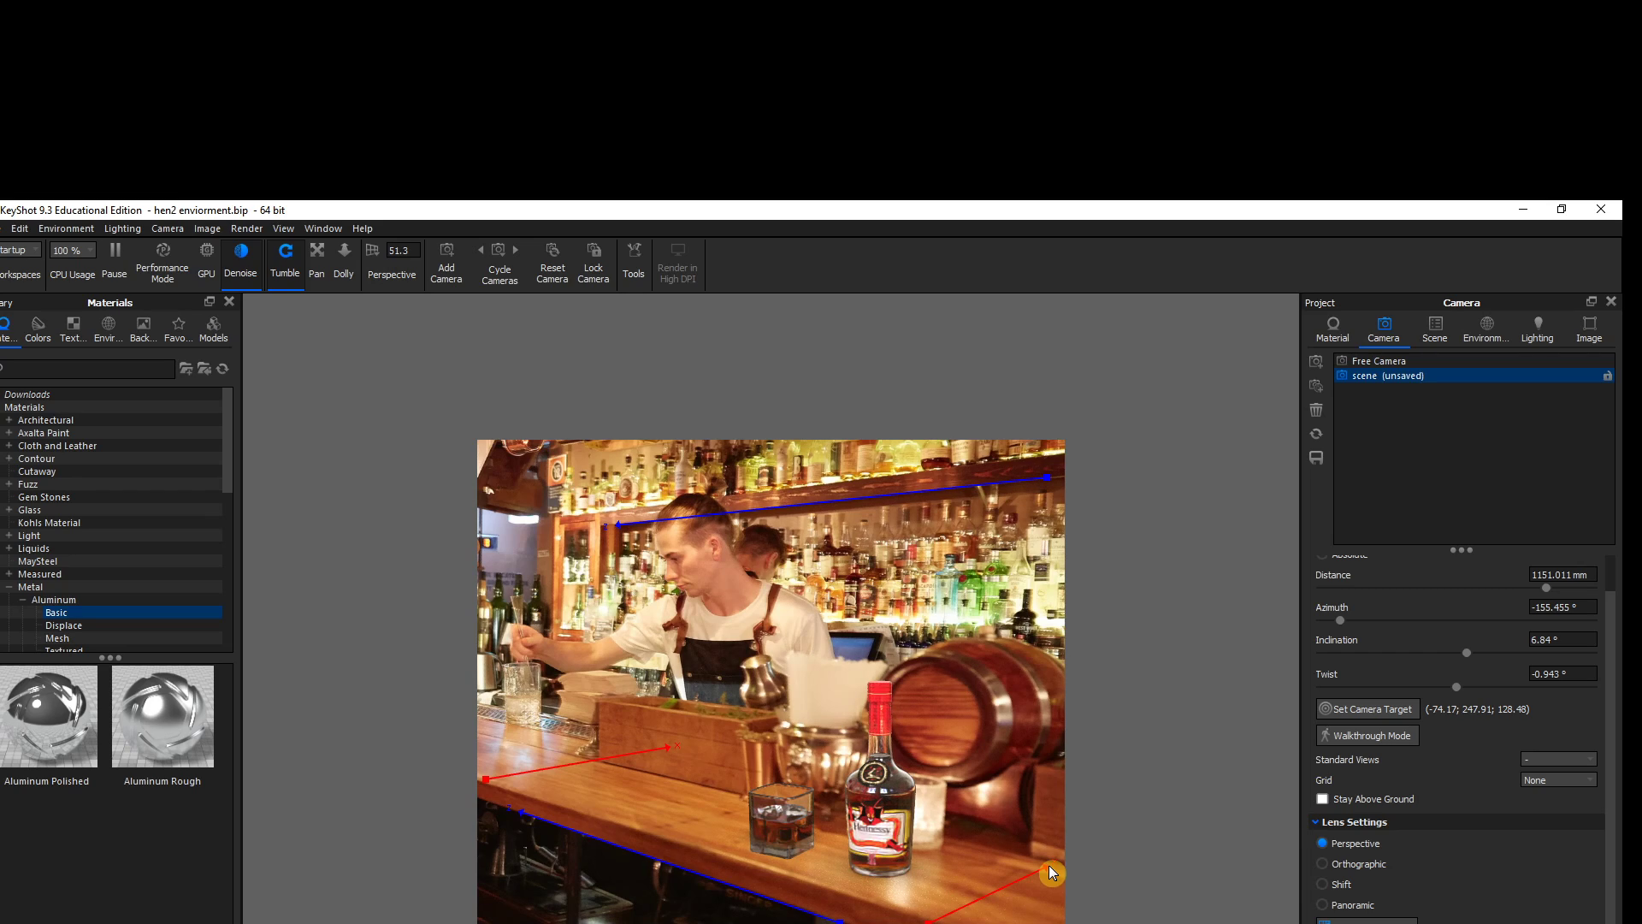
Pan and orbit the camera to level the bottle and glass in front of the barrel
mouse_move(978, 862)
middle_down()
mouse_move(947, 852)
mouse_move(1009, 859)
middle_up()
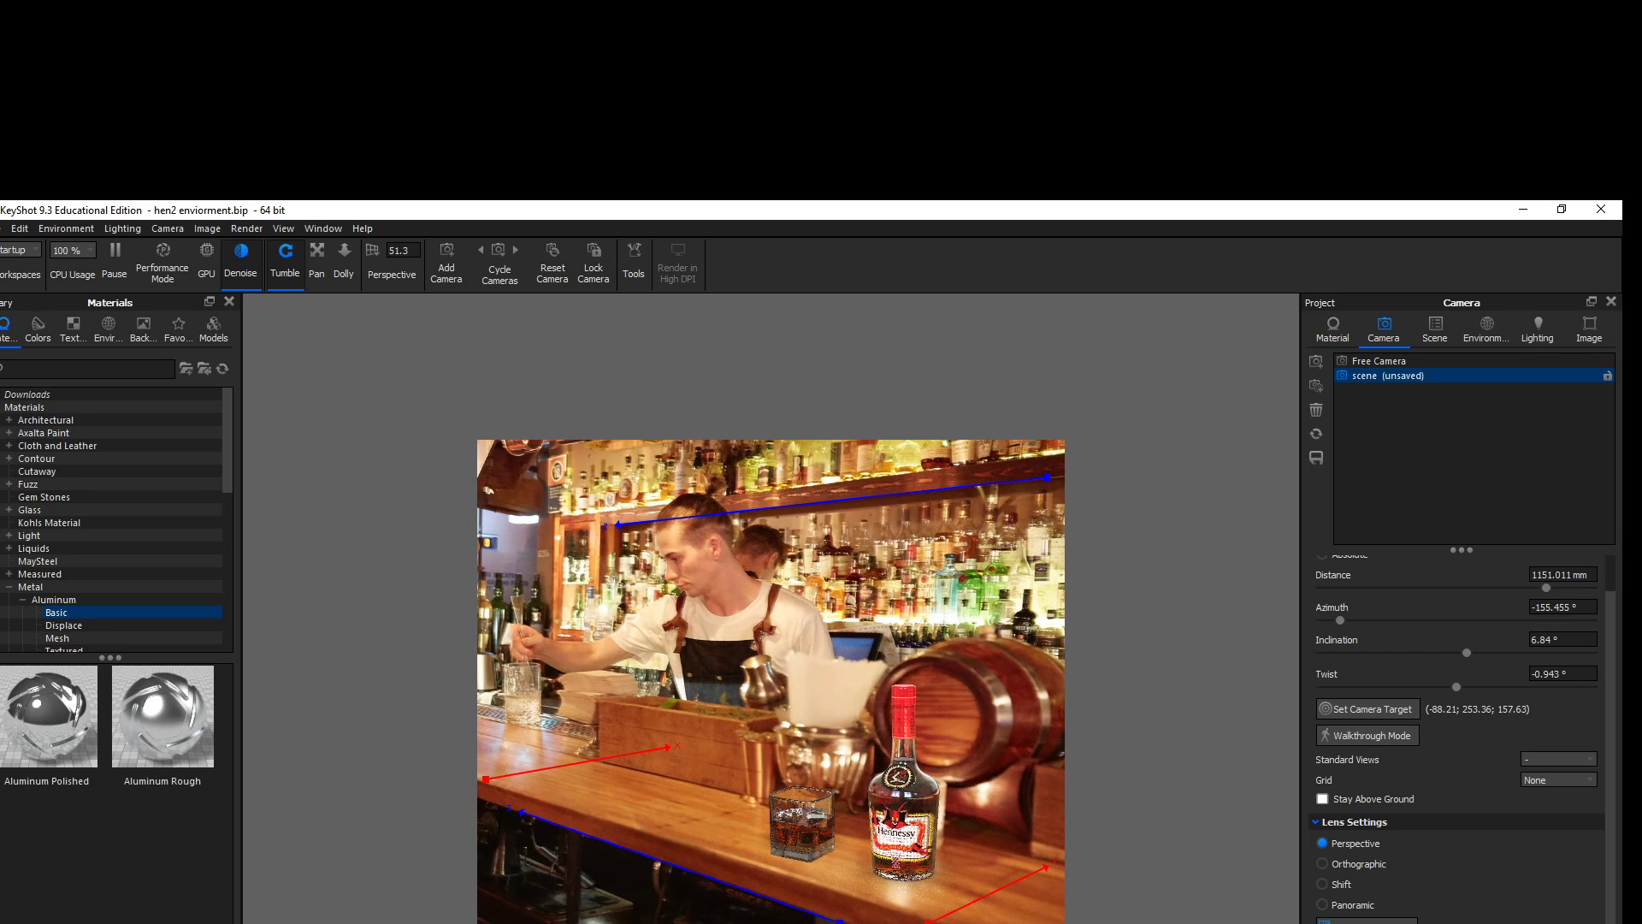
drag(991, 859, 996, 869)
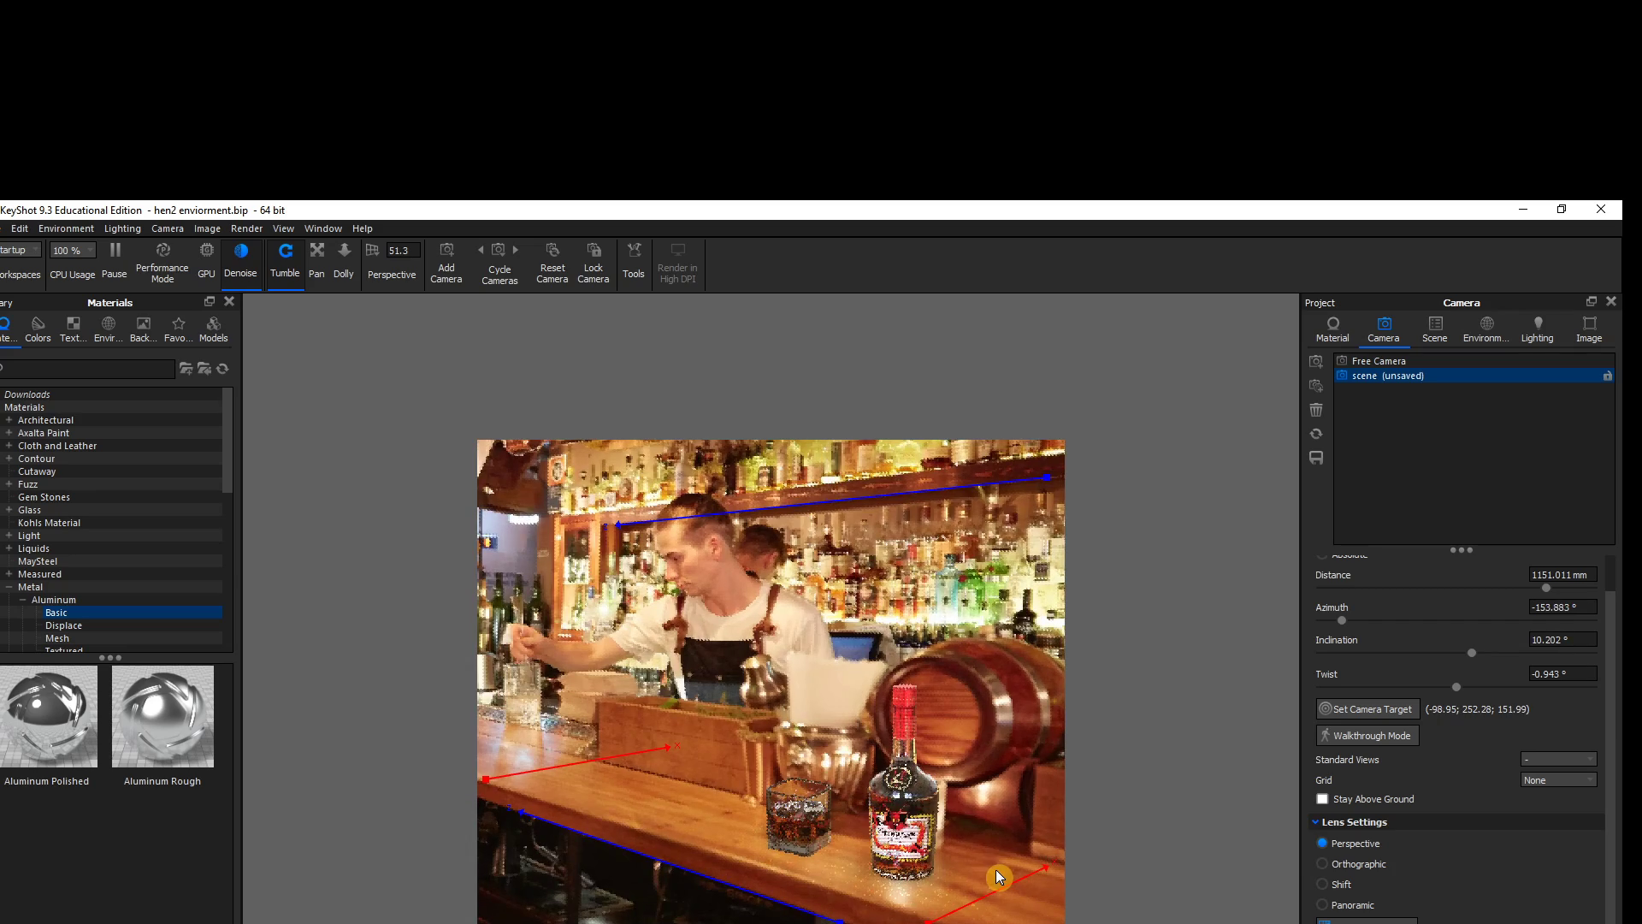
drag(834, 834, 836, 824)
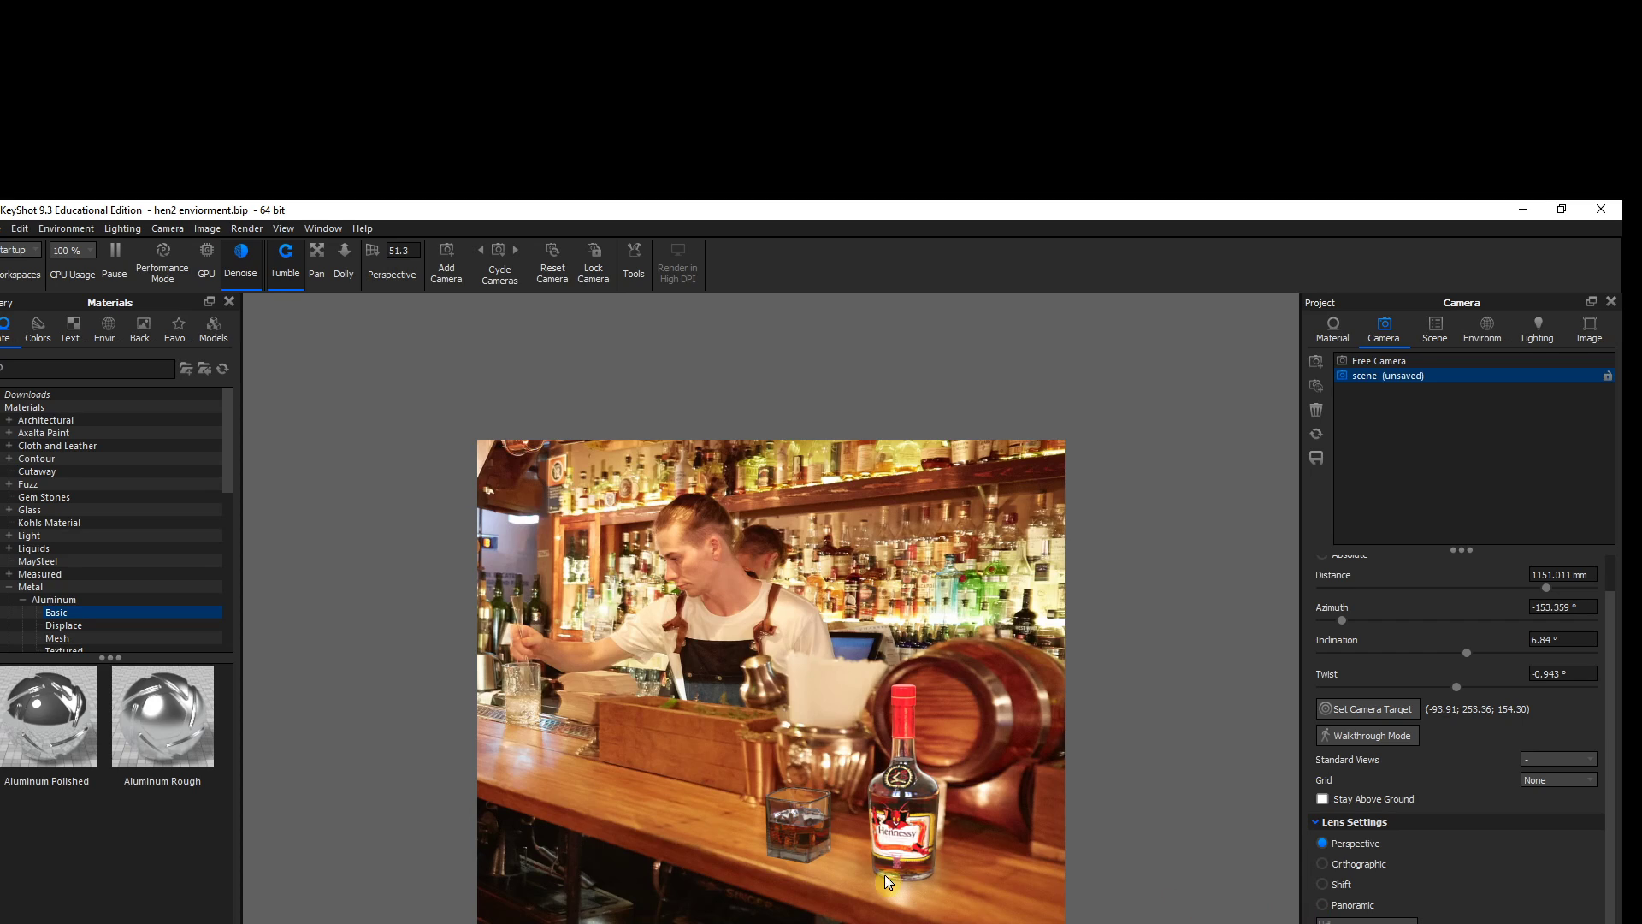
Show Lens Settings: focal length 51.275 mm, field of view 38.687°
scroll(1418, 860, down, 4)
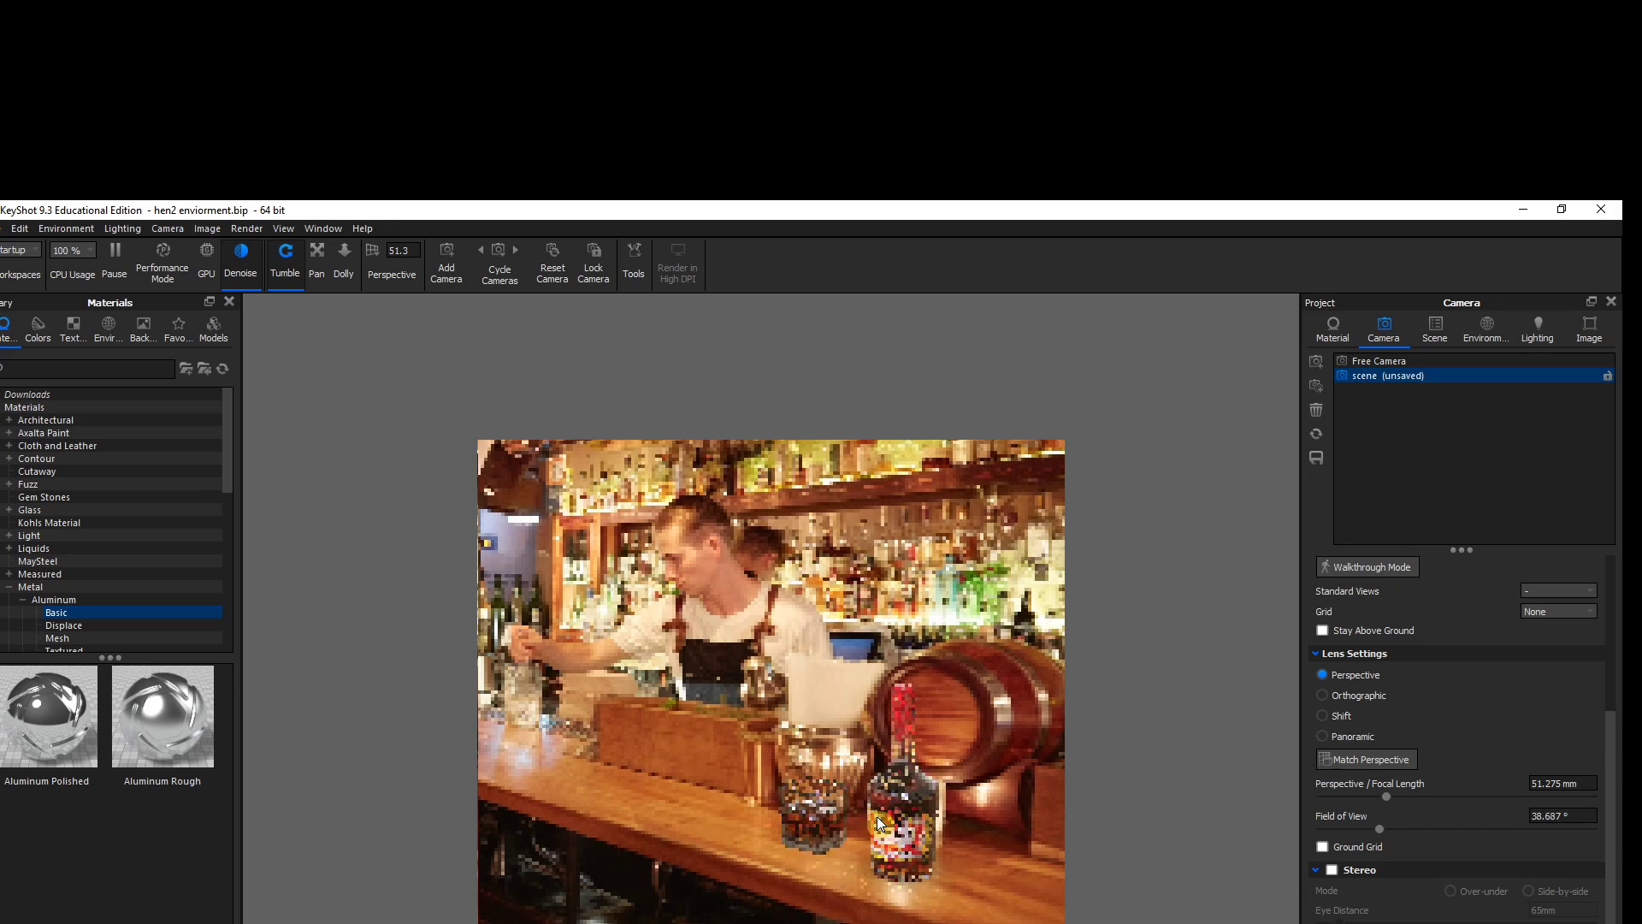
Pan the camera so the bottle and glass sit further left, in front of the wooden crate
drag(894, 815, 496, 709)
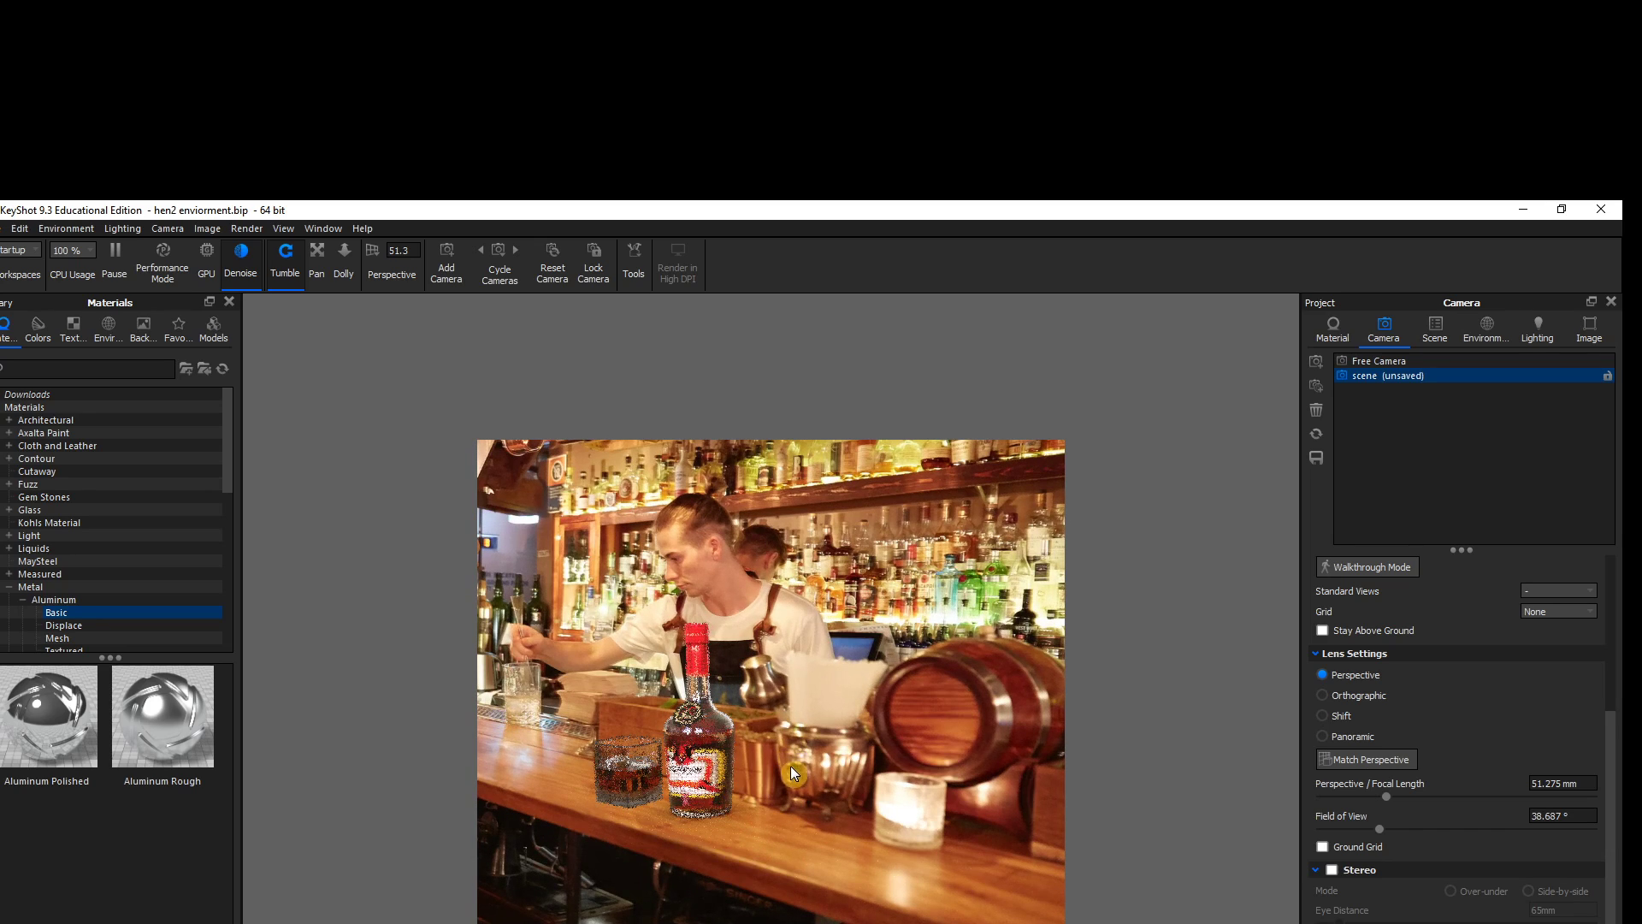
drag(730, 697, 731, 758)
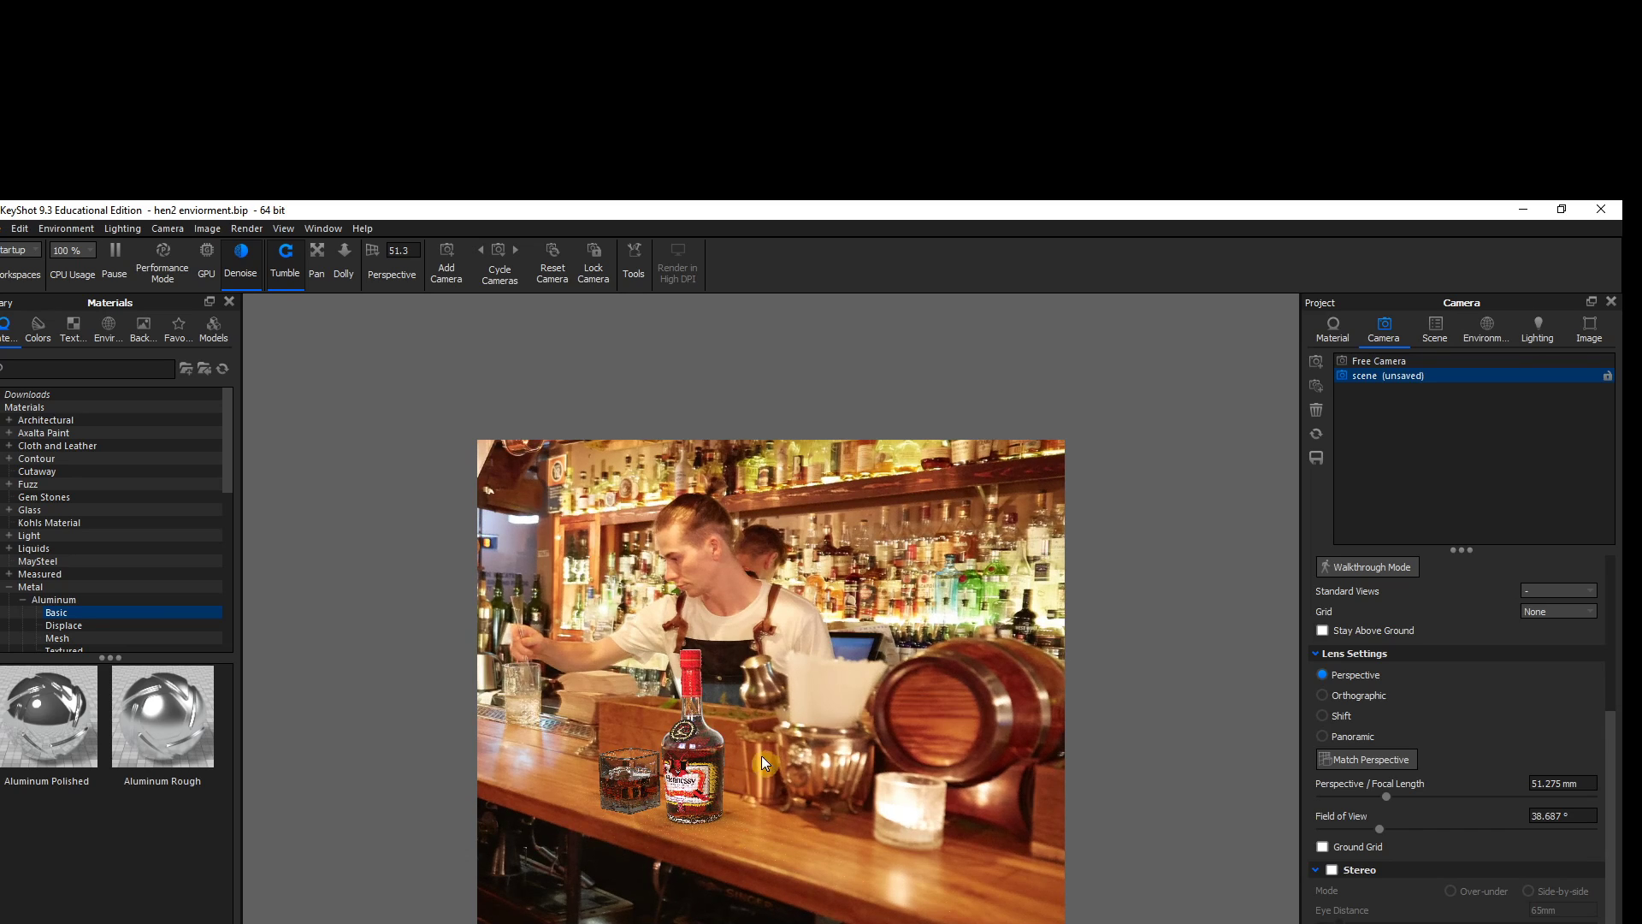
drag(701, 788, 633, 717)
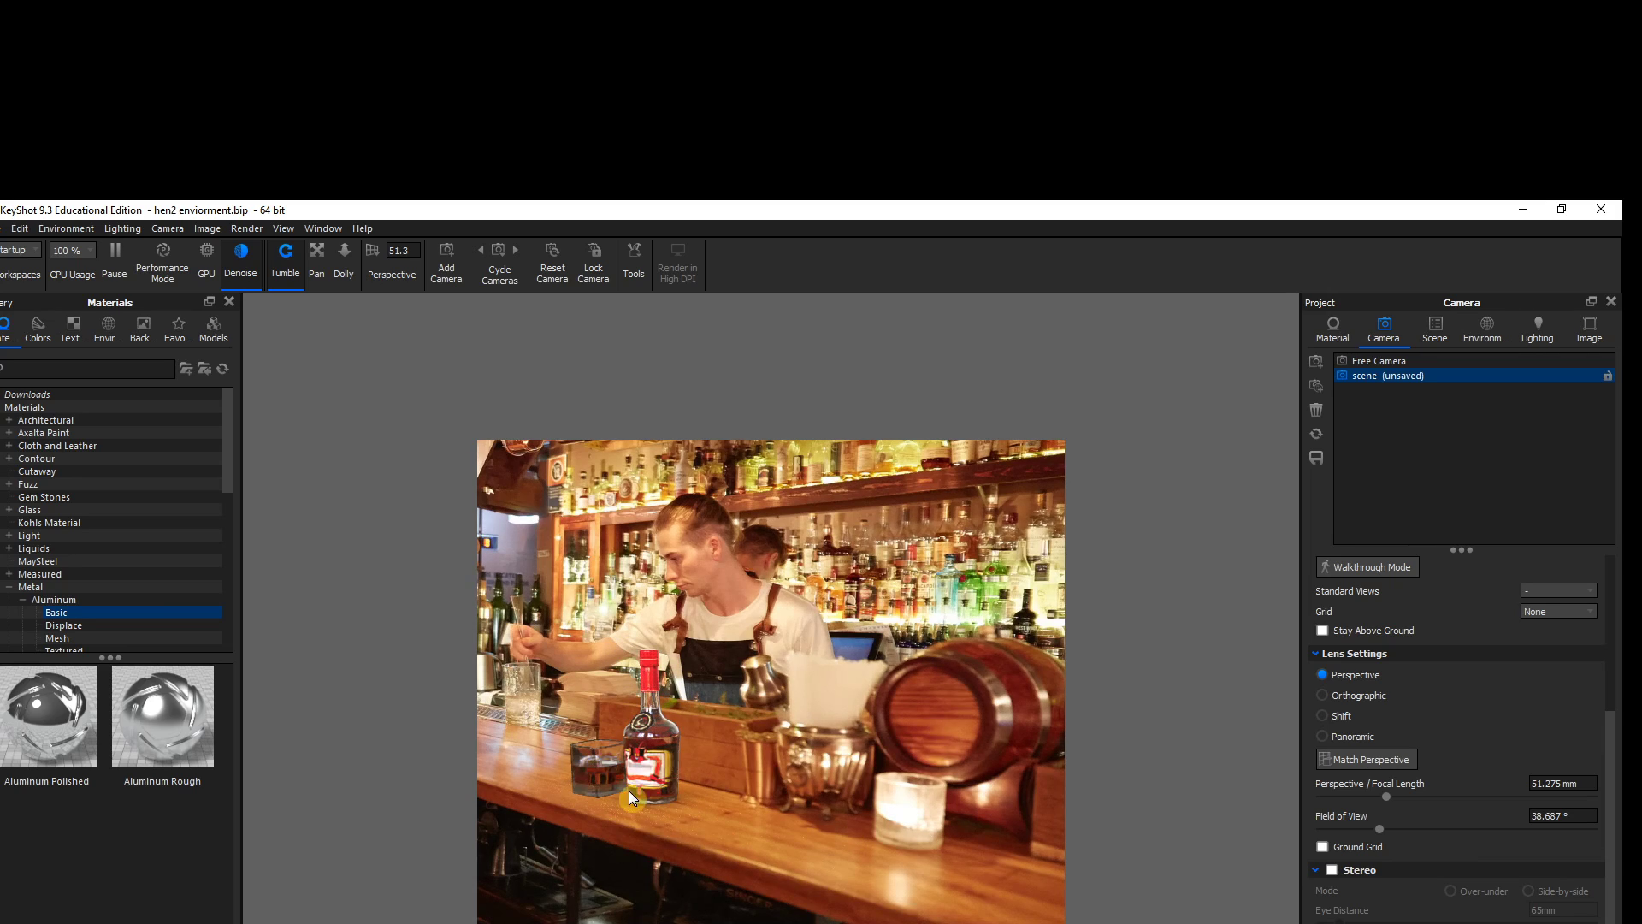
drag(703, 788, 650, 771)
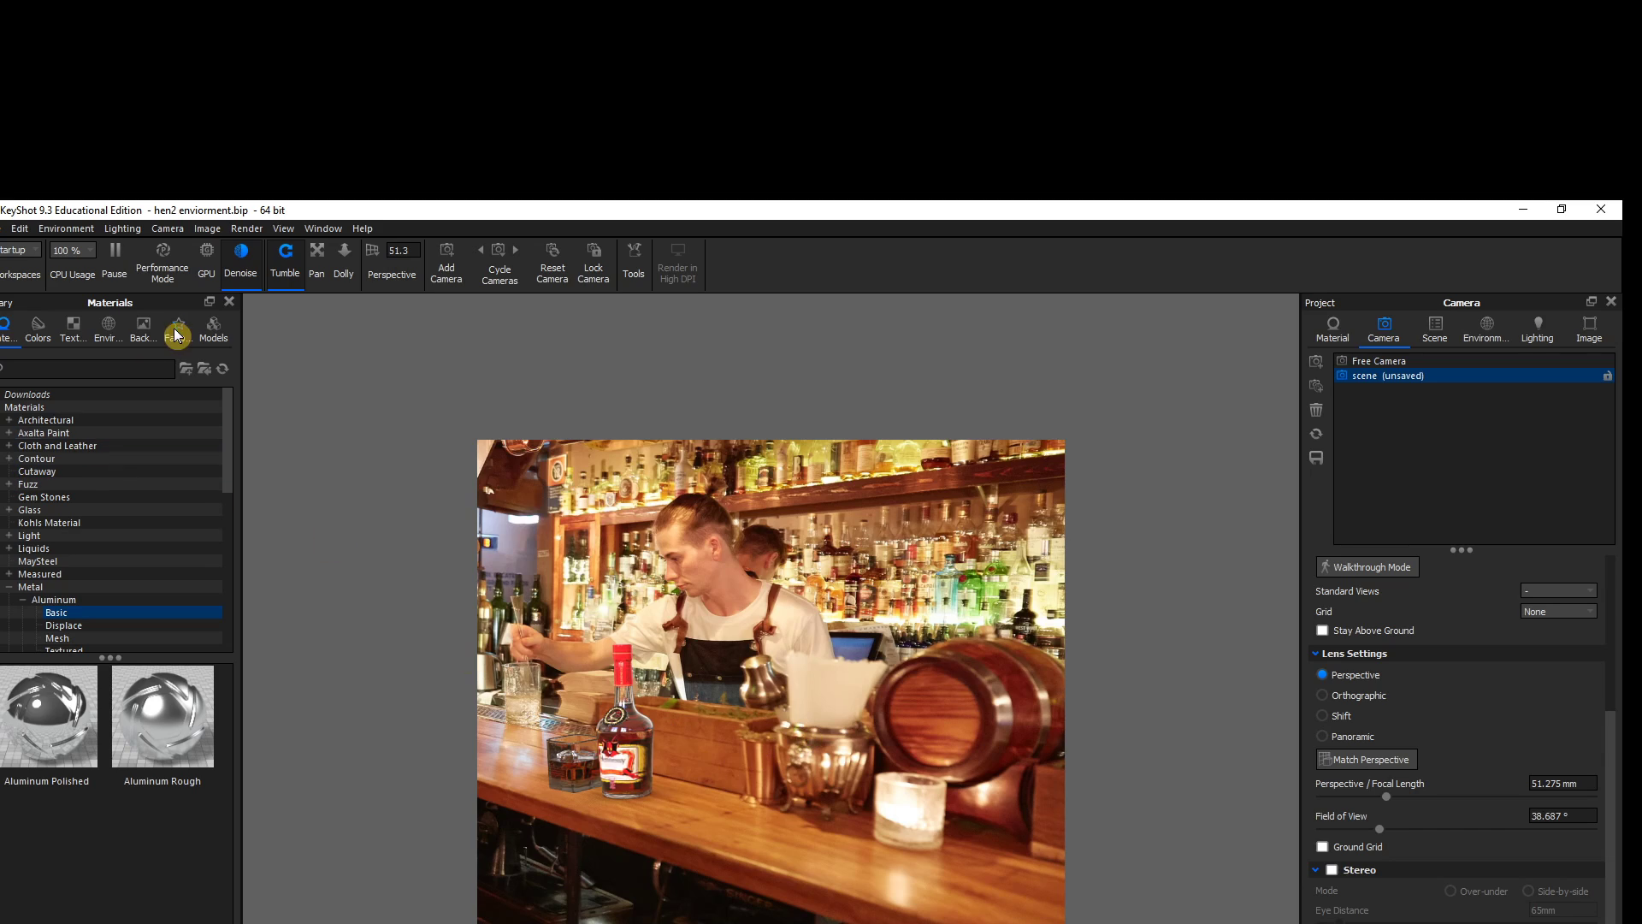
Apply the Aversis_Industrial-kitchen_6k environment from the Library's Environments thumbnails
click(109, 332)
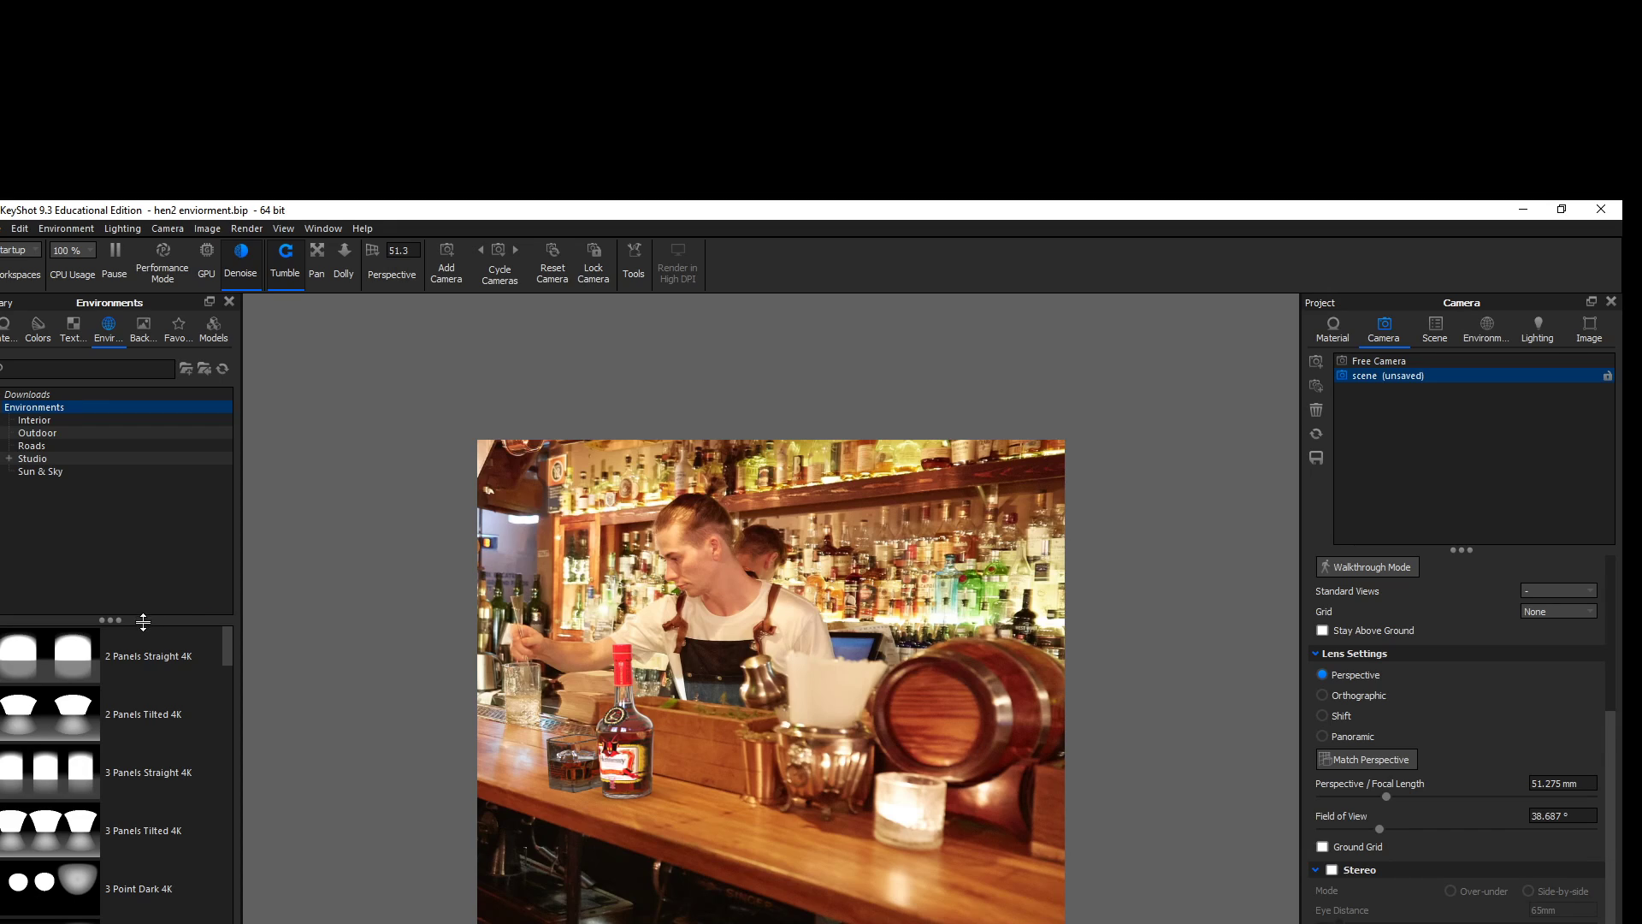
scroll(84, 772, down, 5)
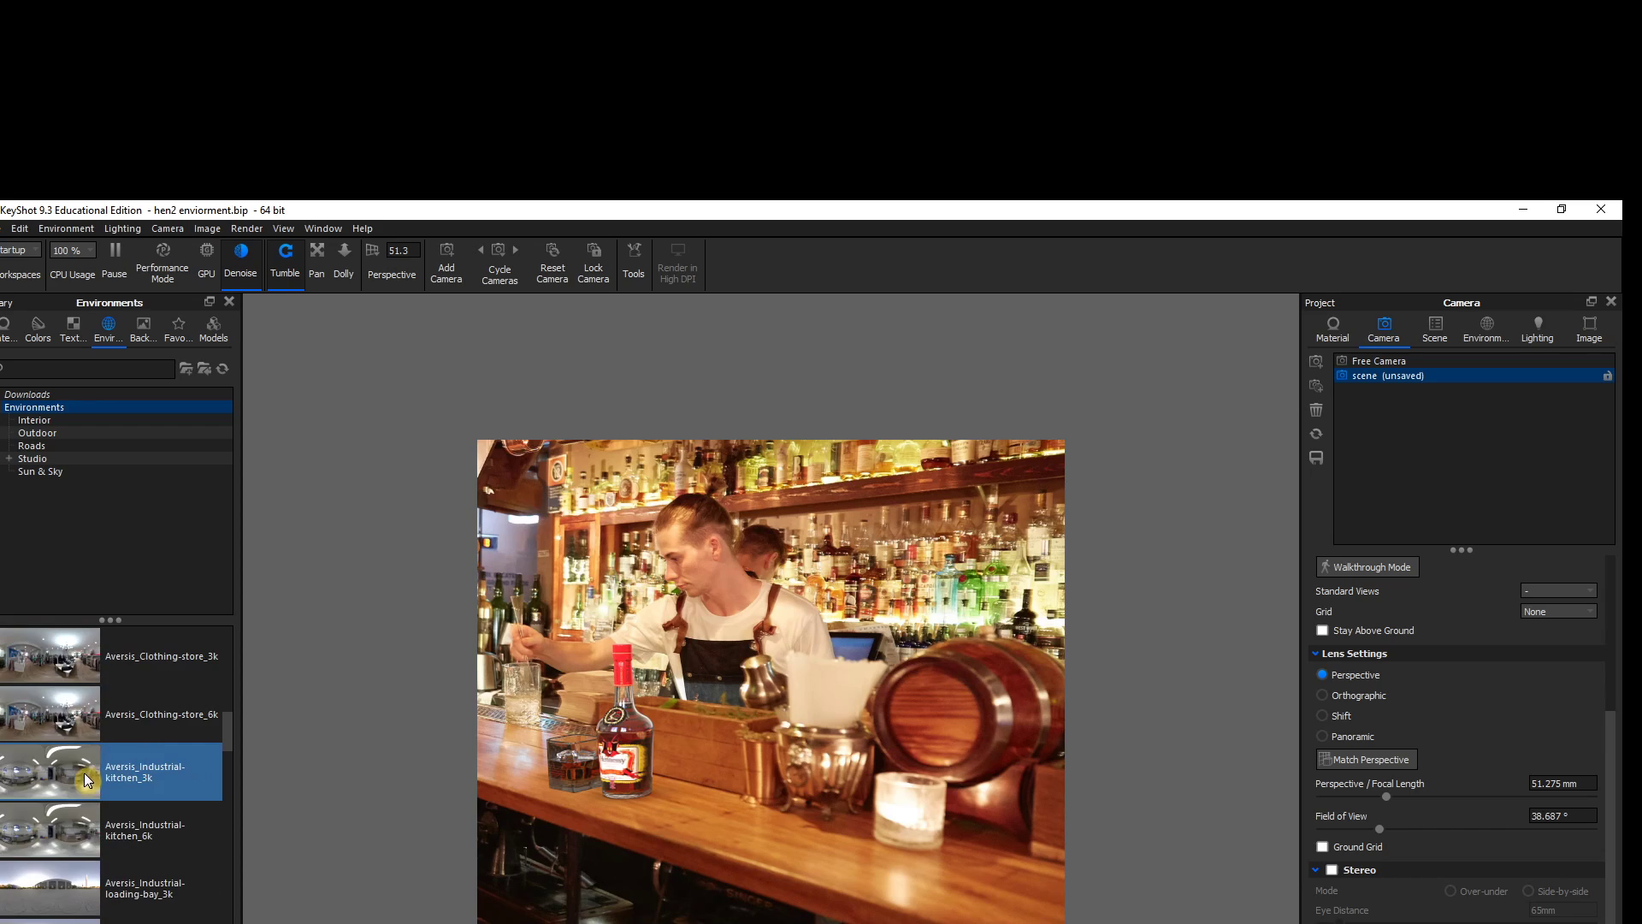
mouse_move(71, 833)
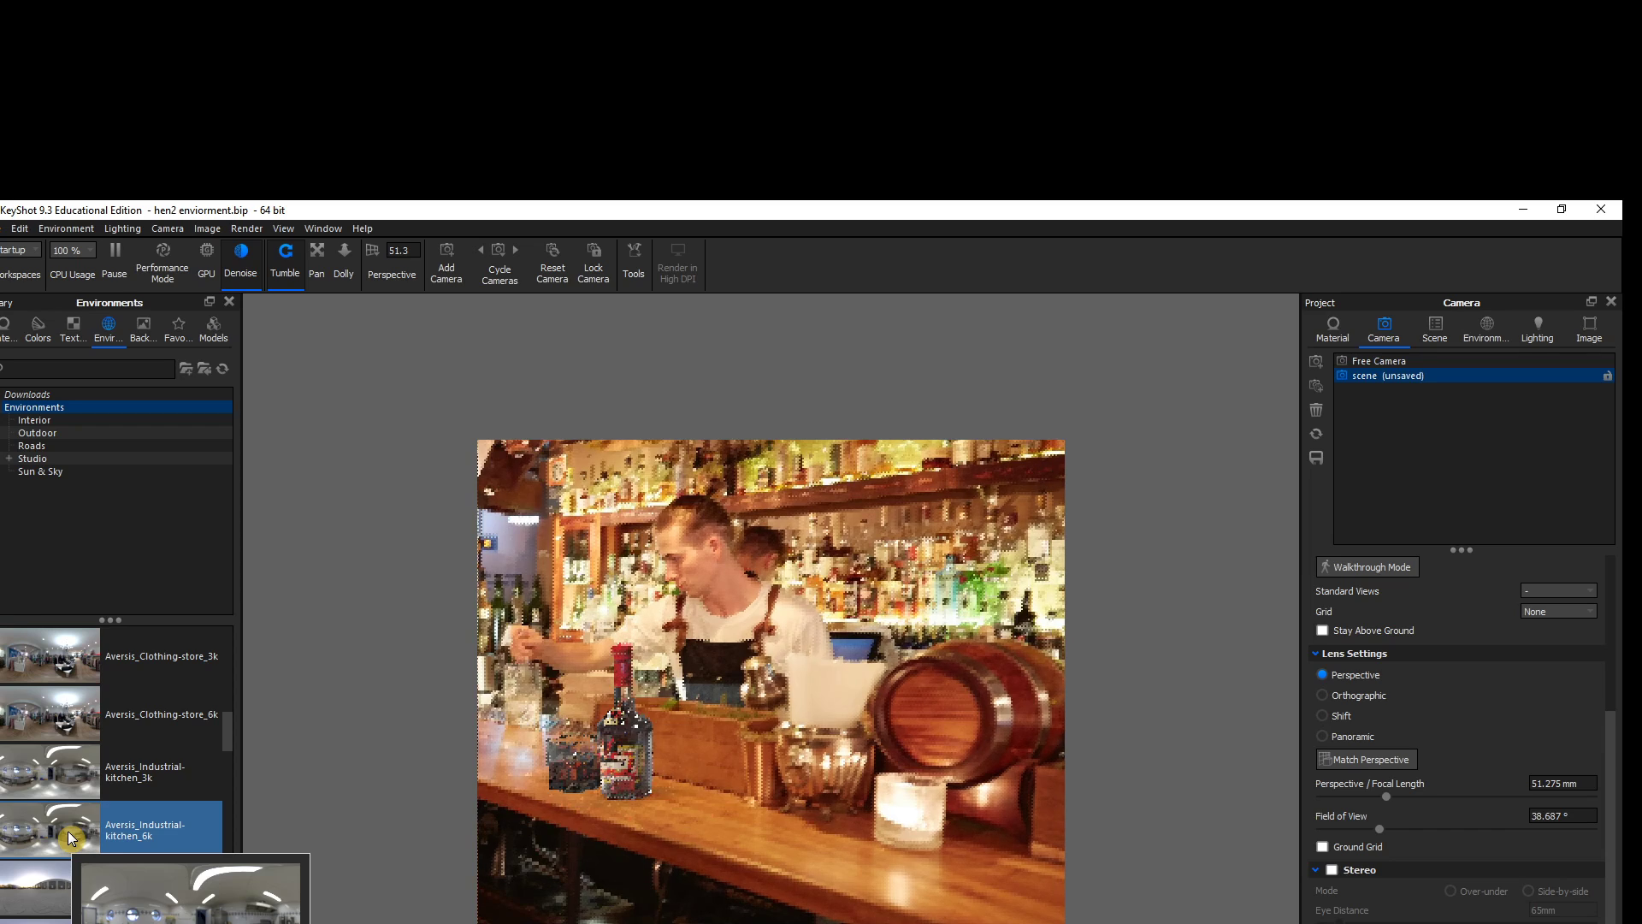
double_click(69, 830)
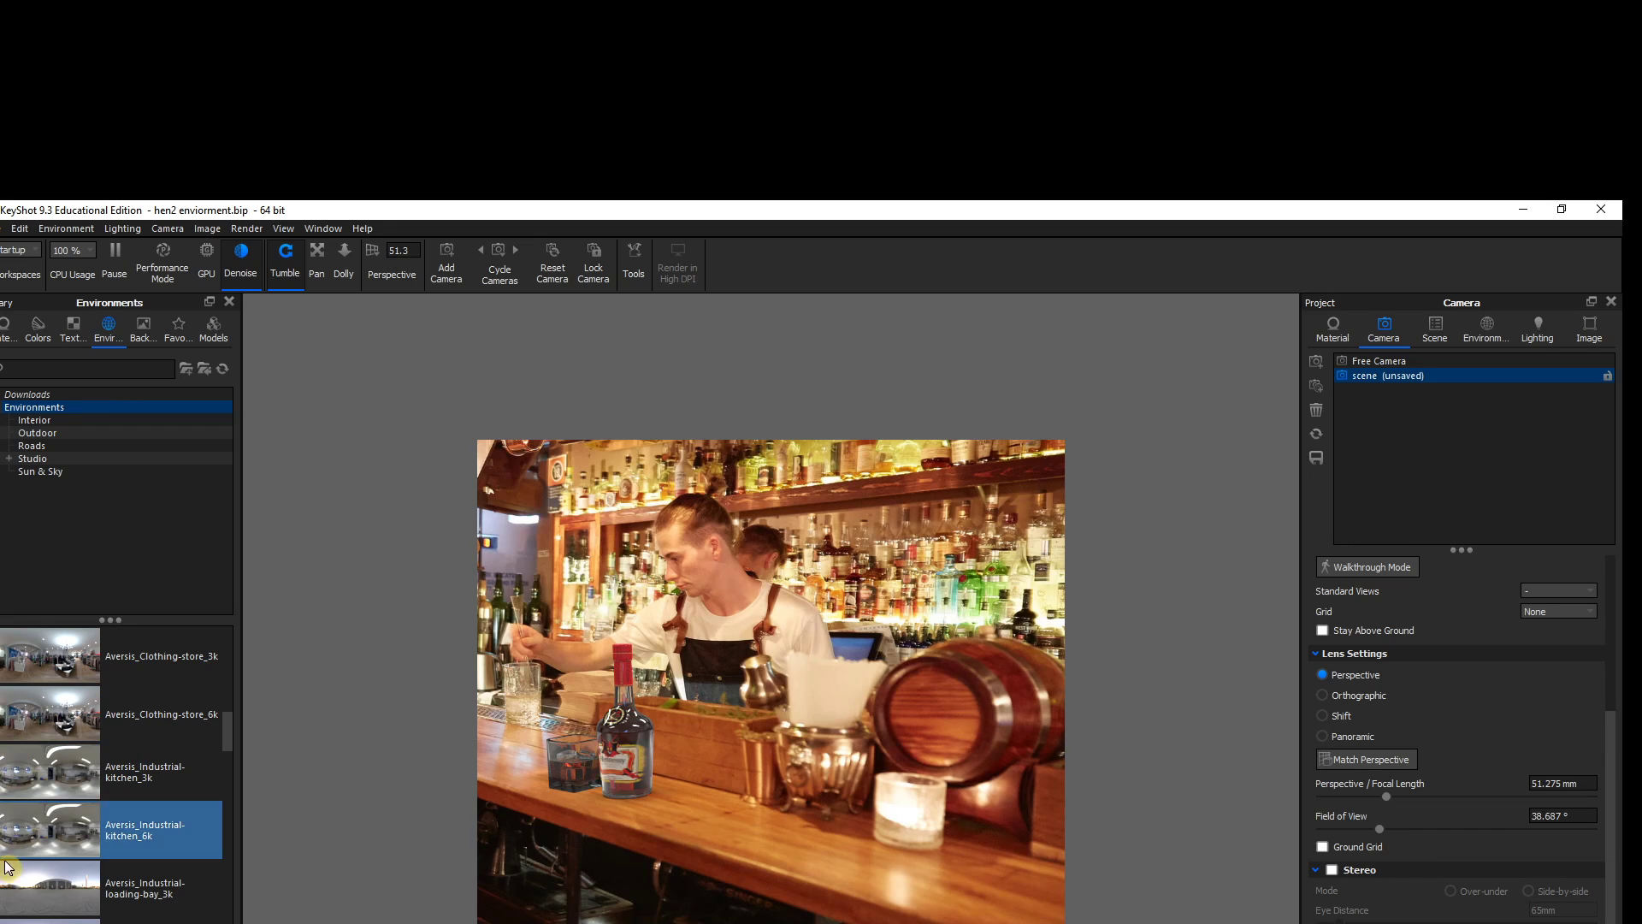
mouse_move(30, 827)
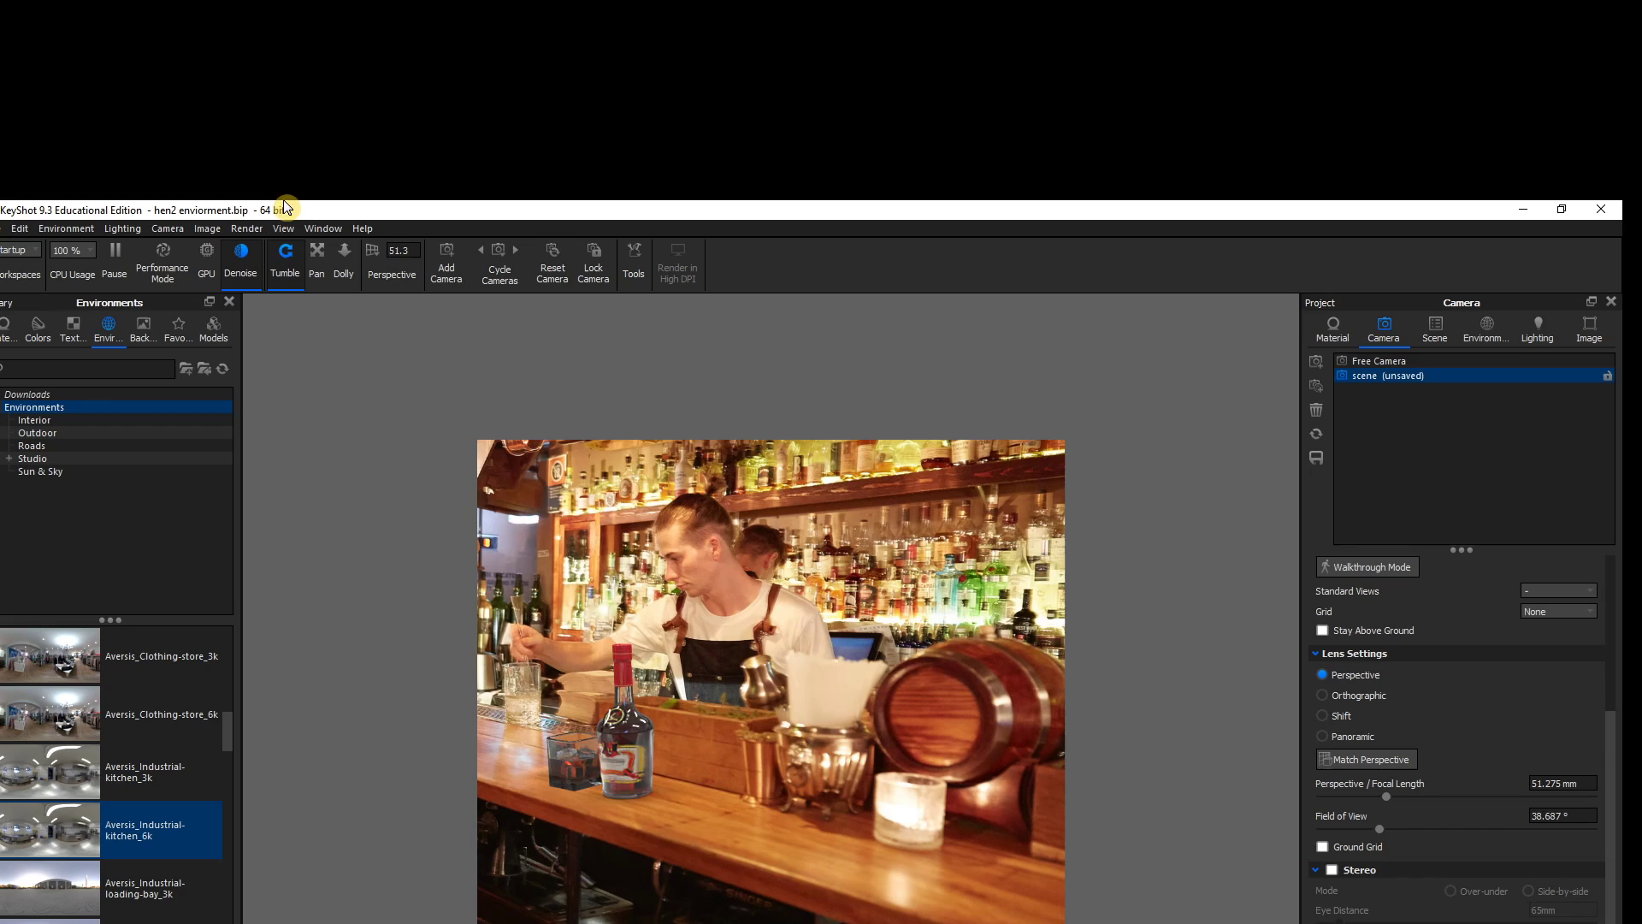
Set the still render output to TIFF at 800 × 686 px and start a background render
click(256, 226)
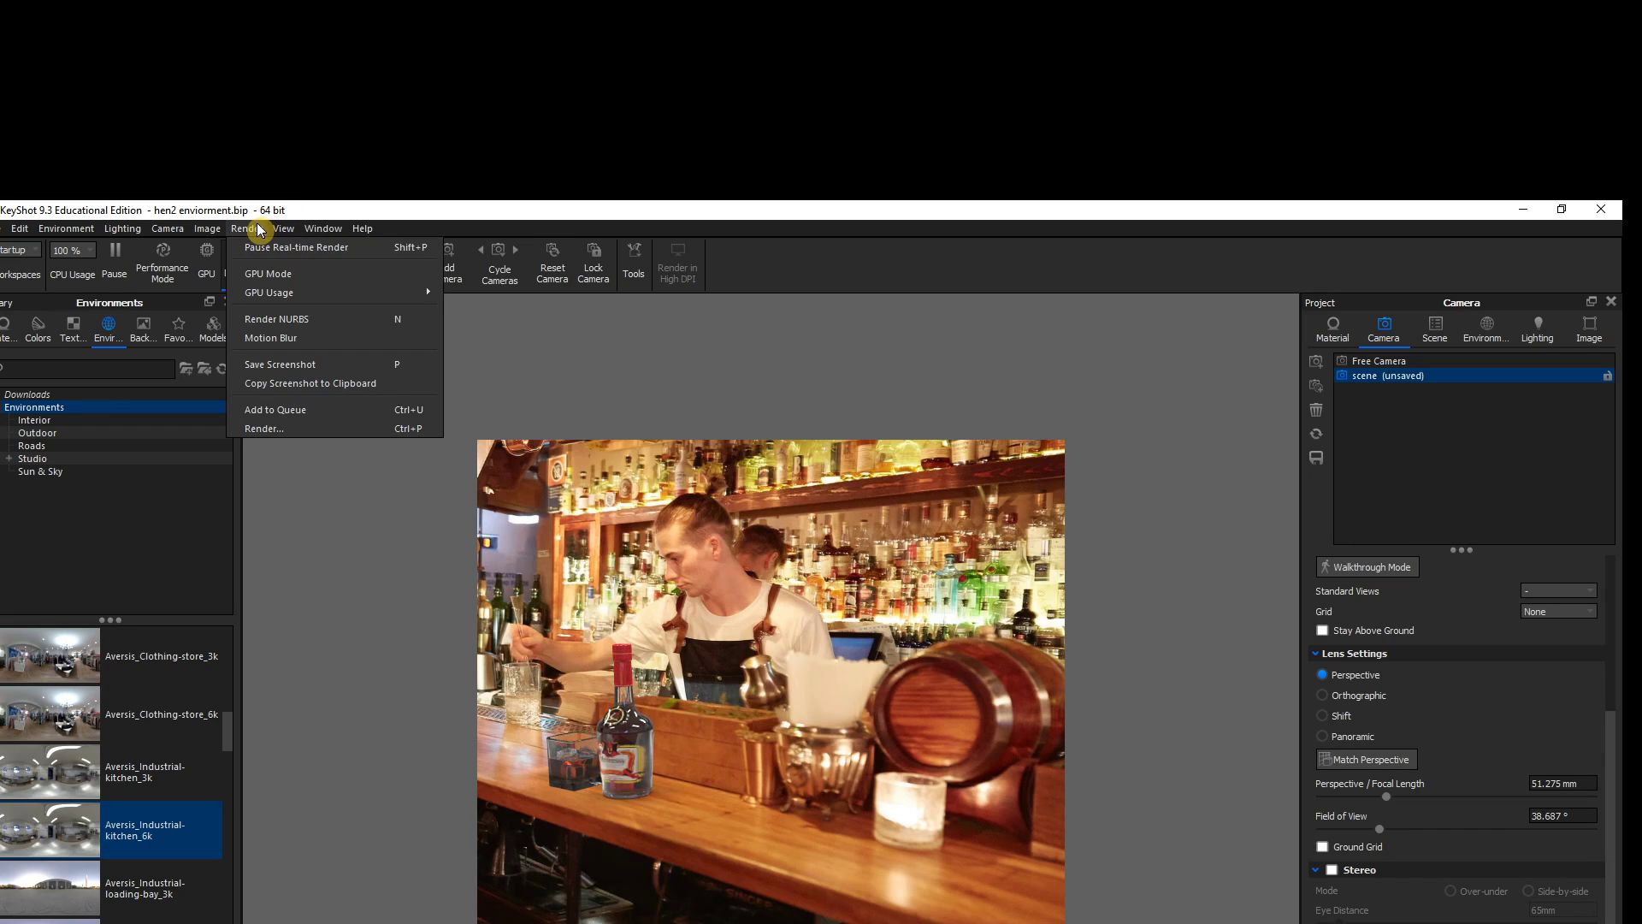
click(270, 425)
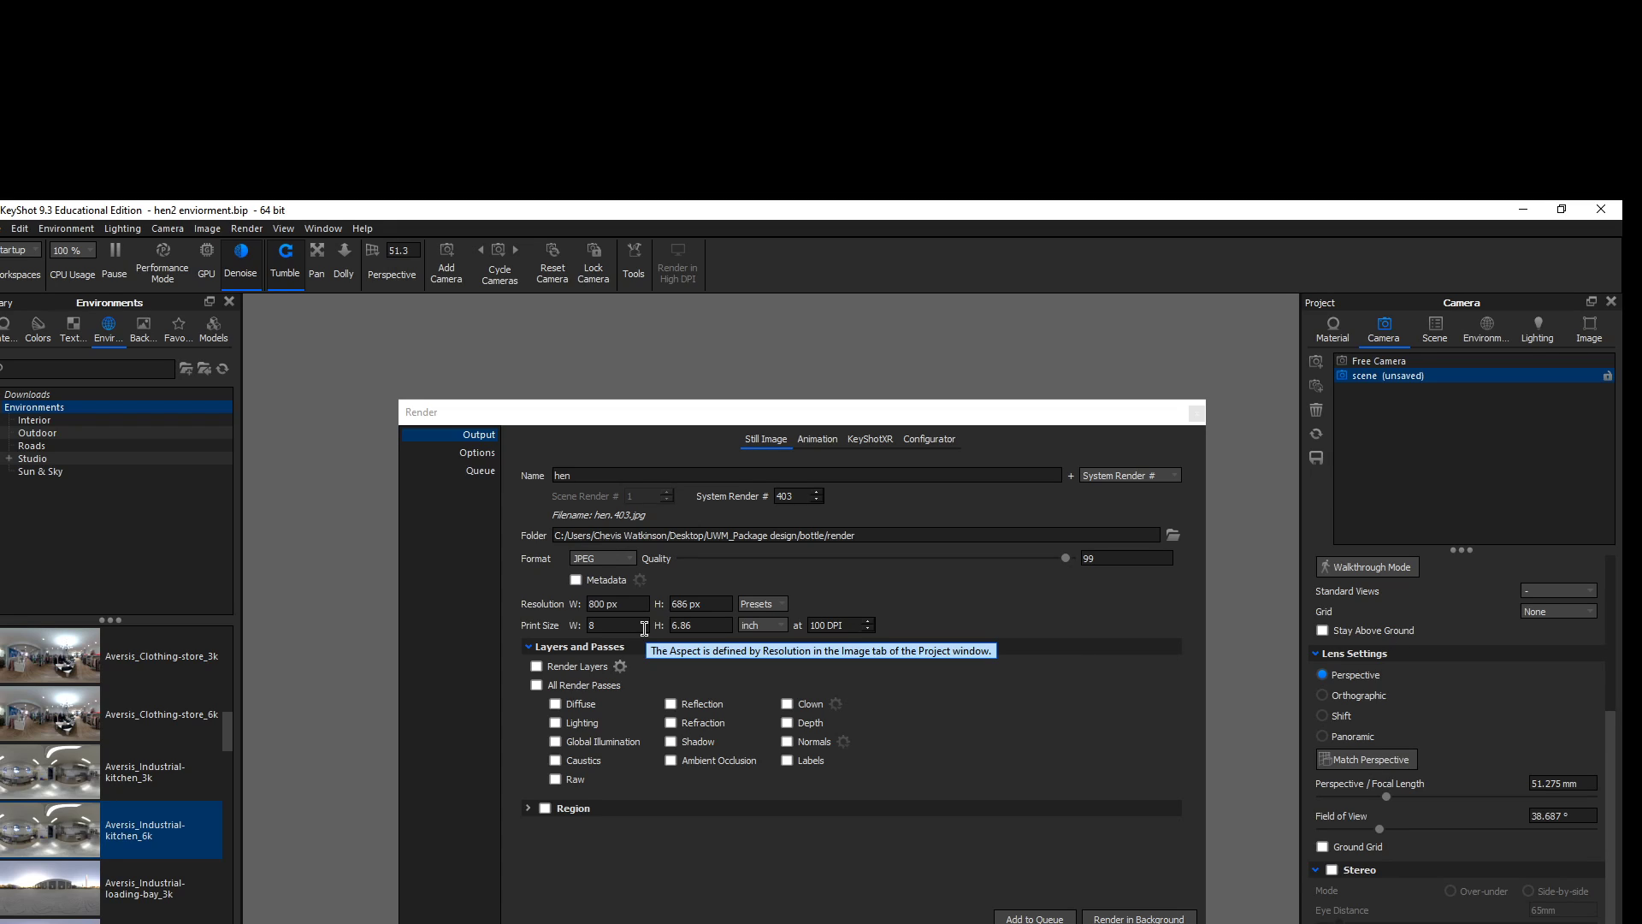
click(616, 561)
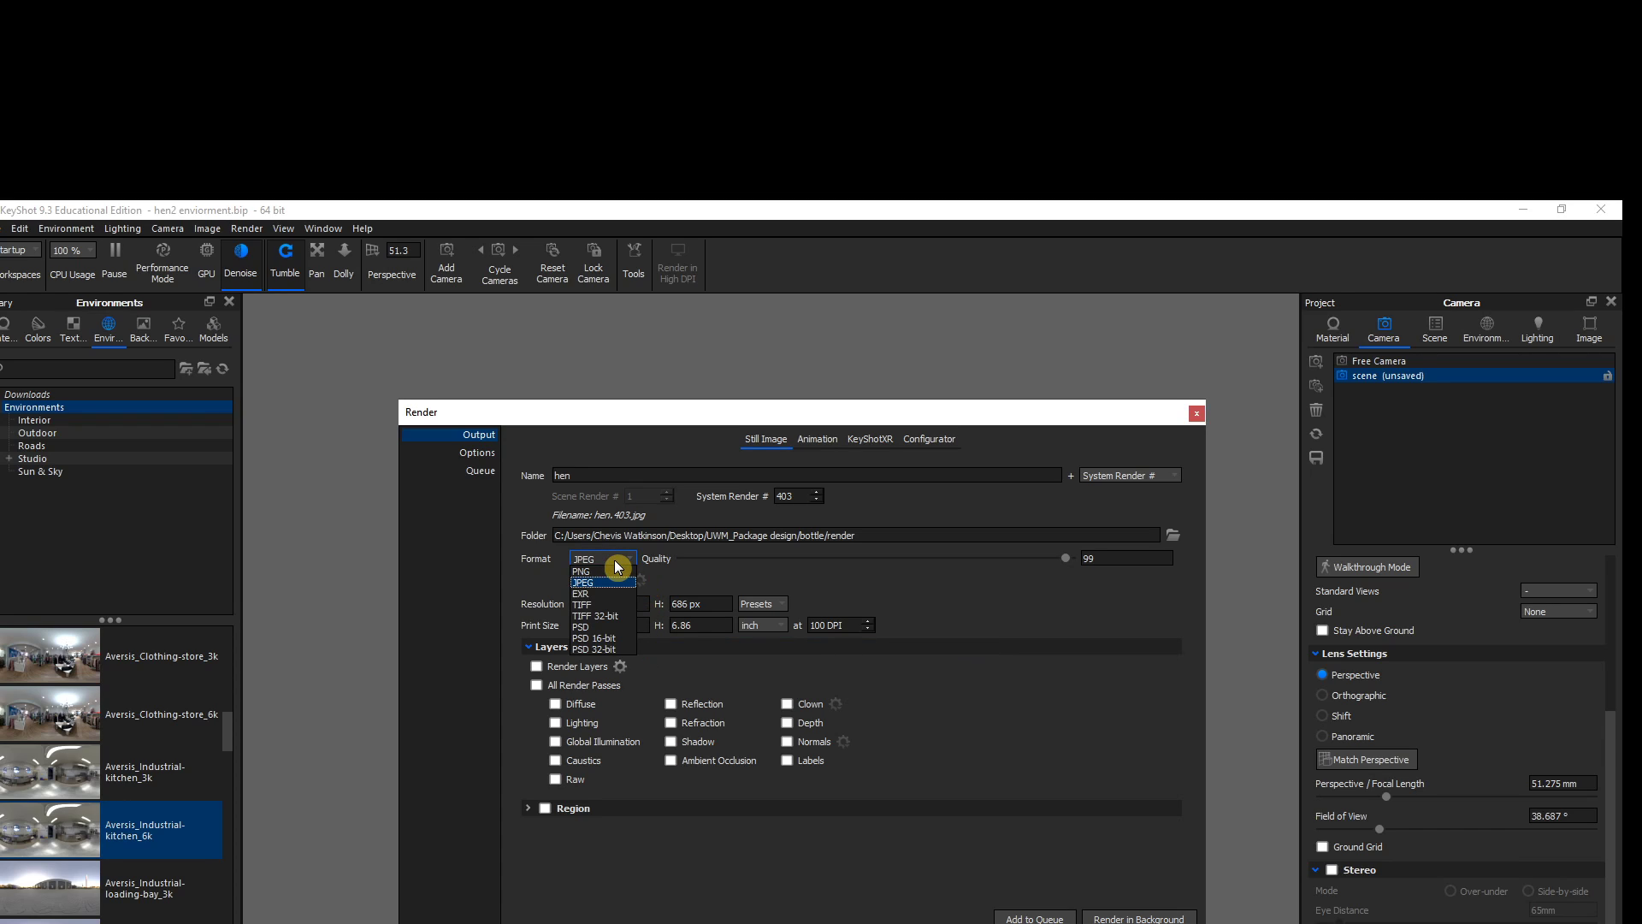
click(584, 605)
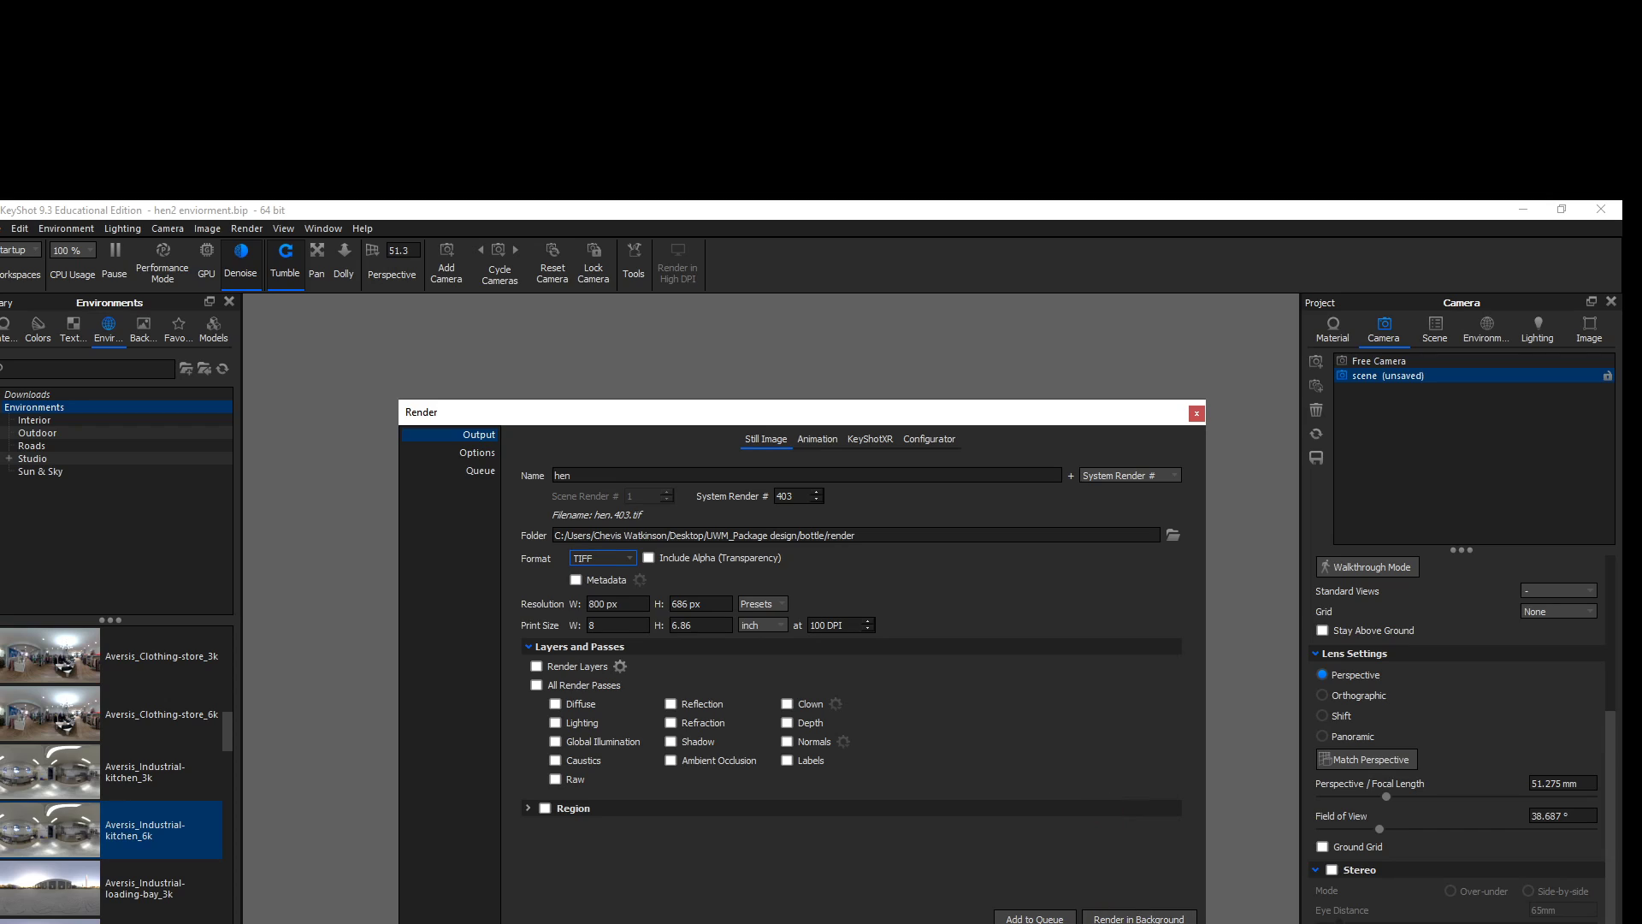
click(1137, 917)
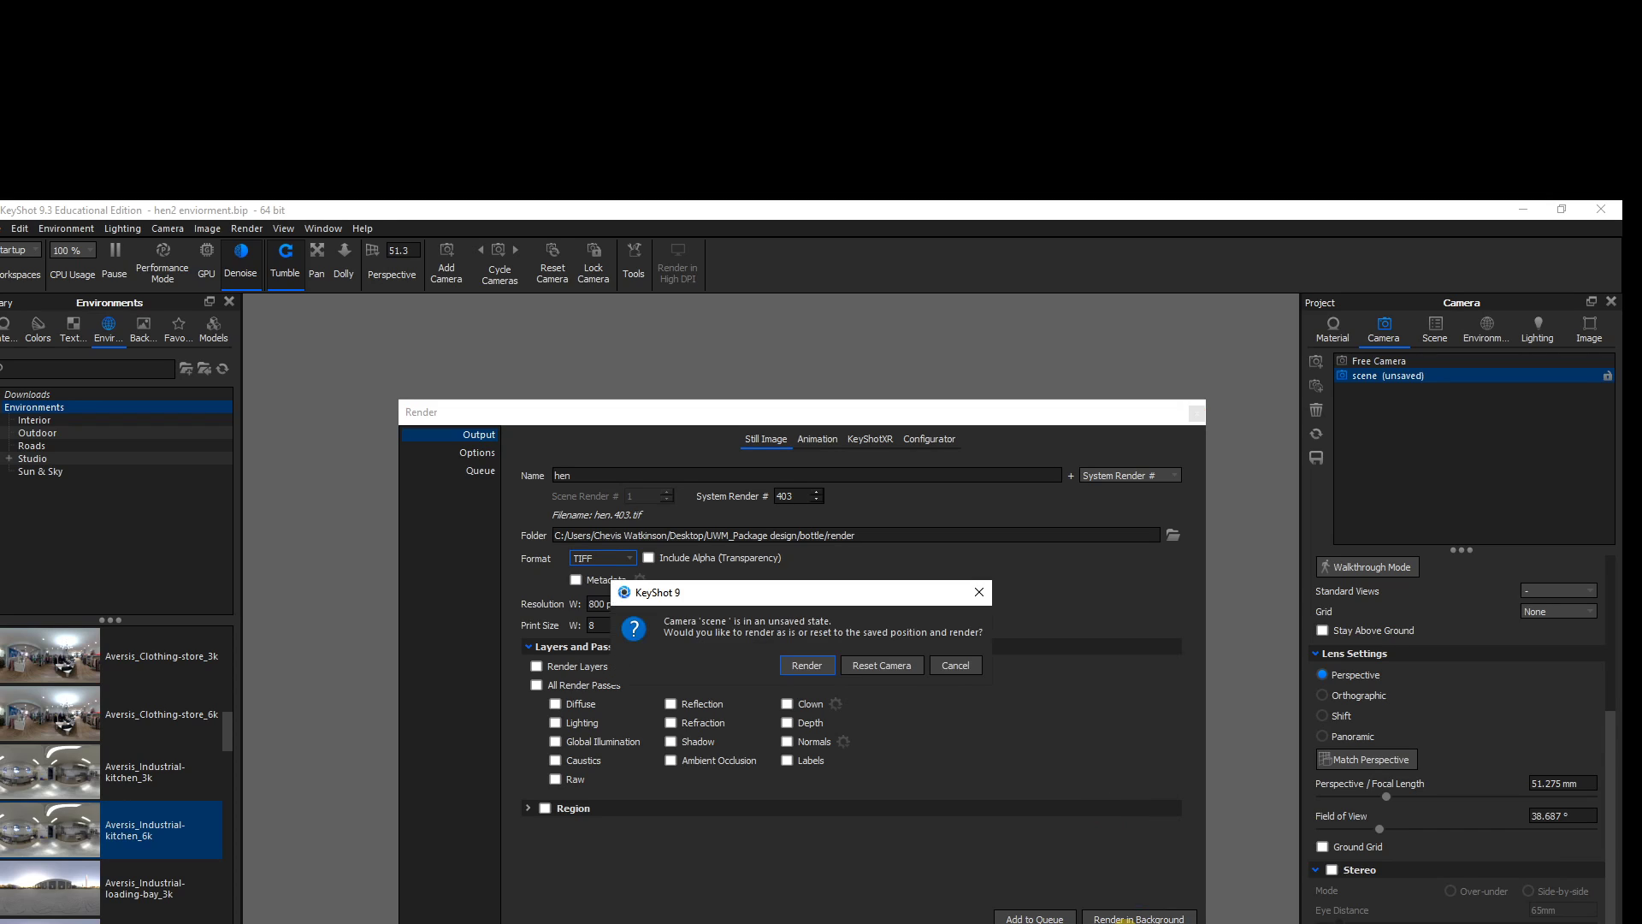
Switch the render engine to GPU Mode and render in the background with the current camera
click(945, 665)
click(474, 451)
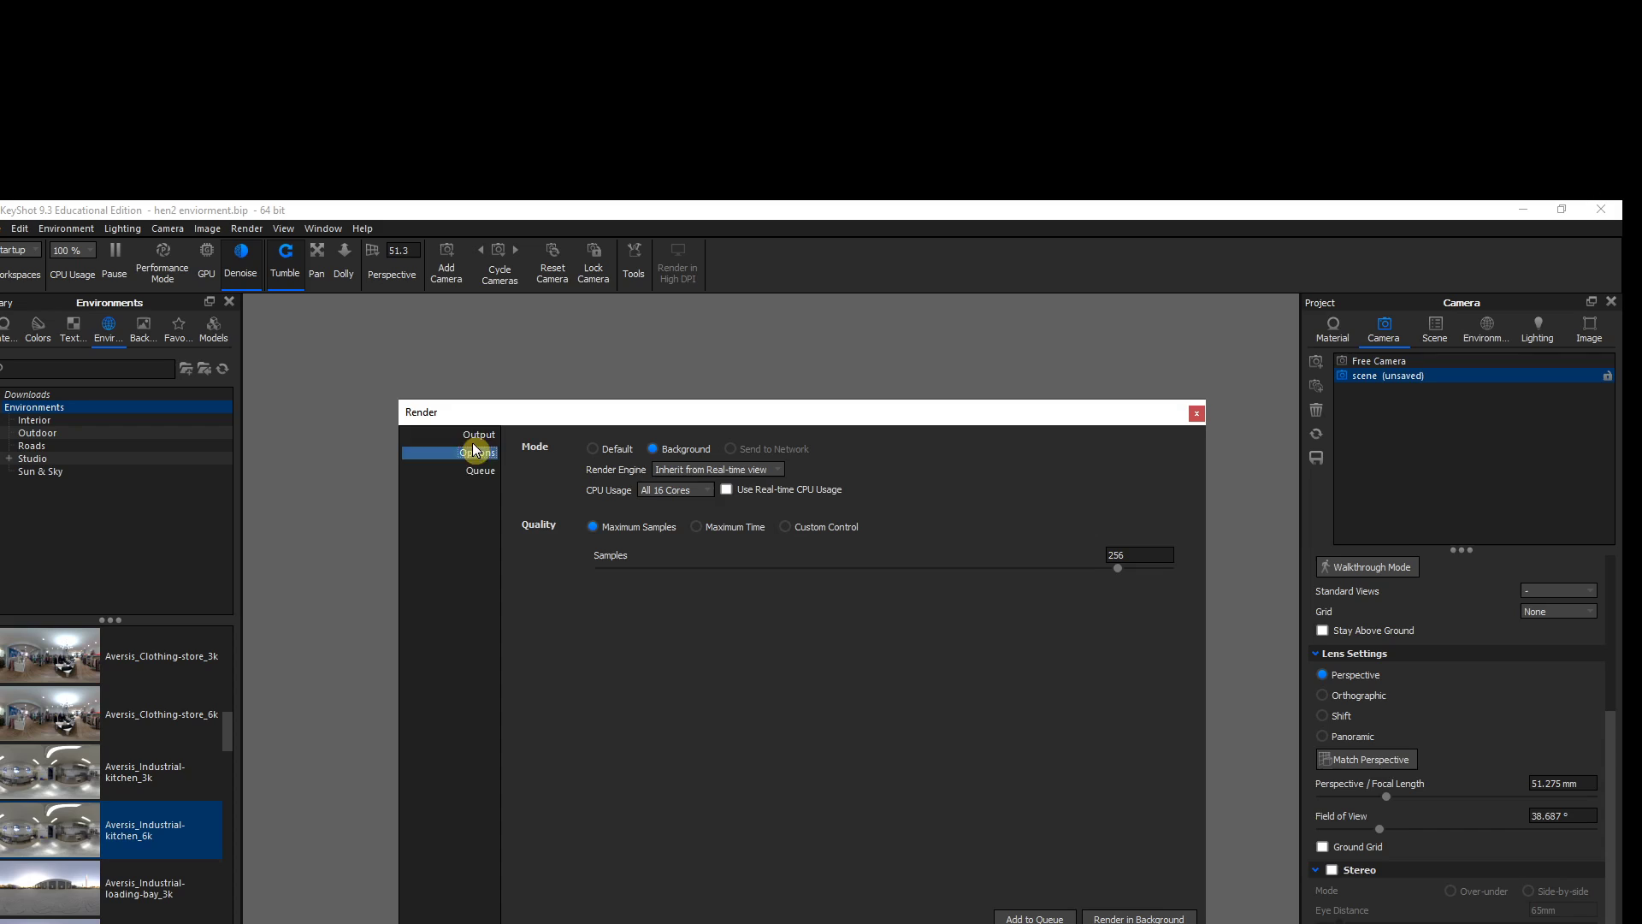
click(717, 469)
click(714, 510)
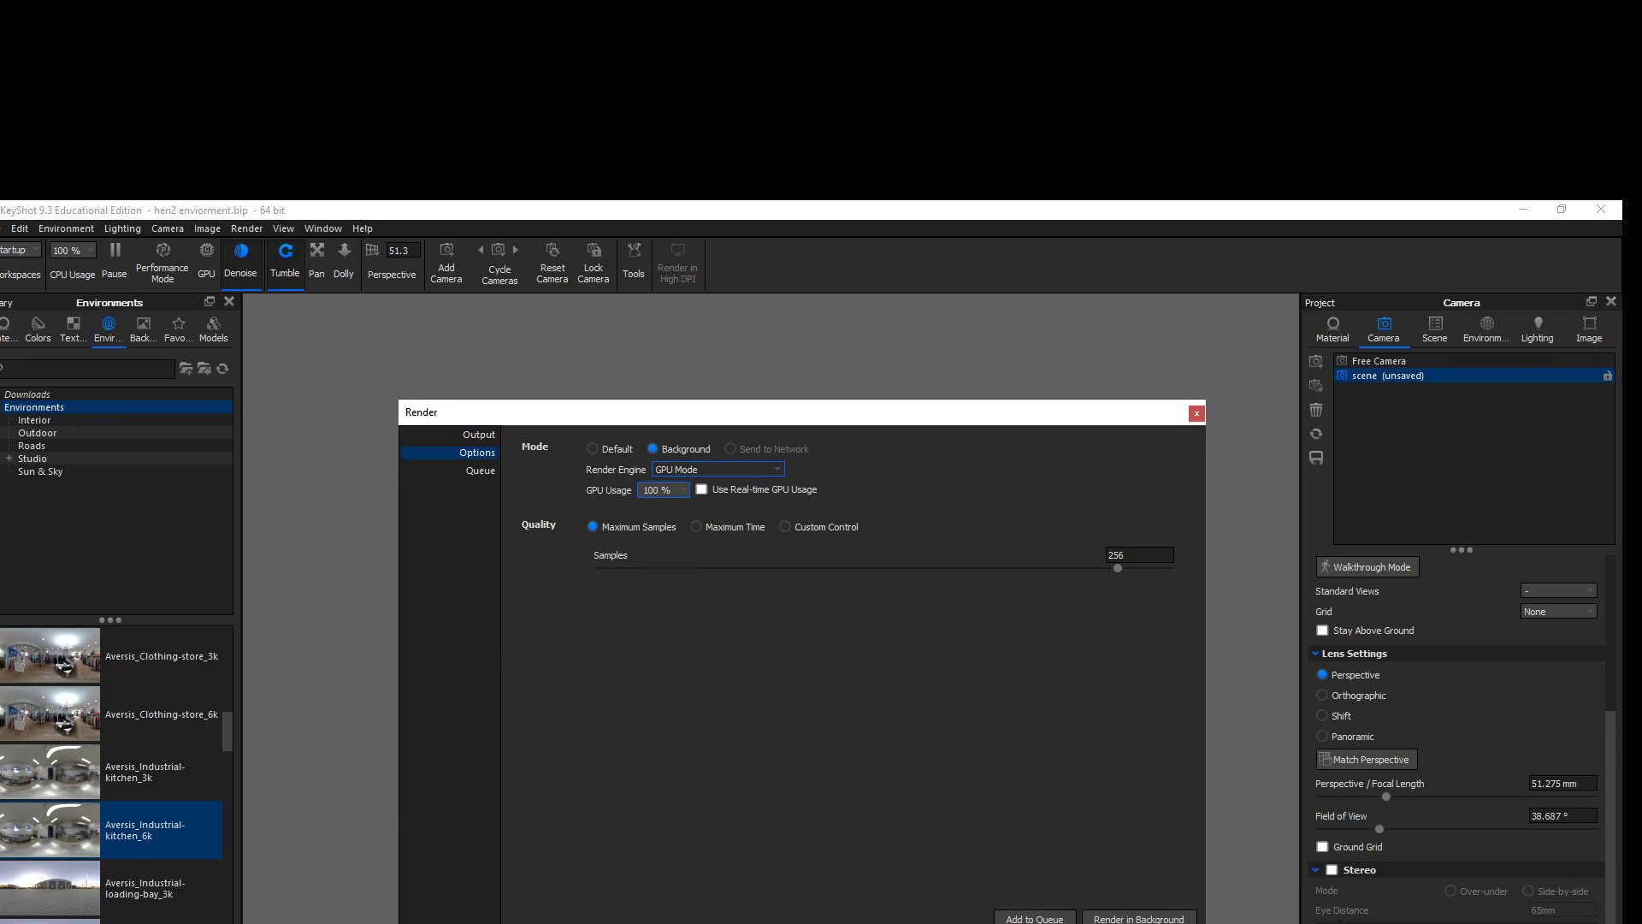
click(1137, 917)
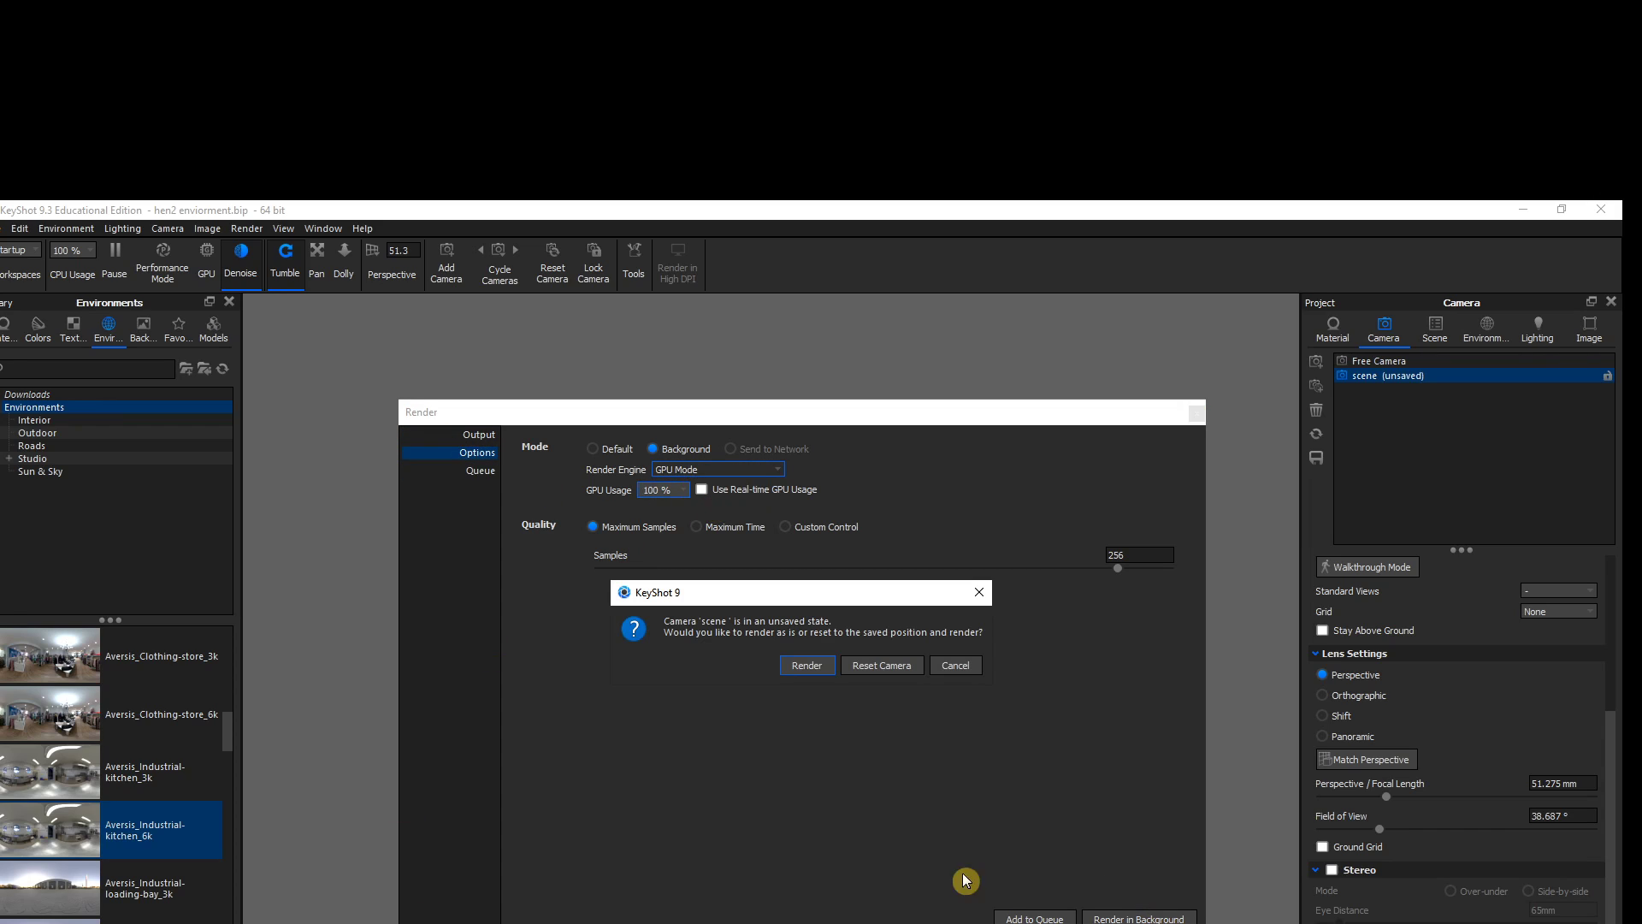
click(823, 668)
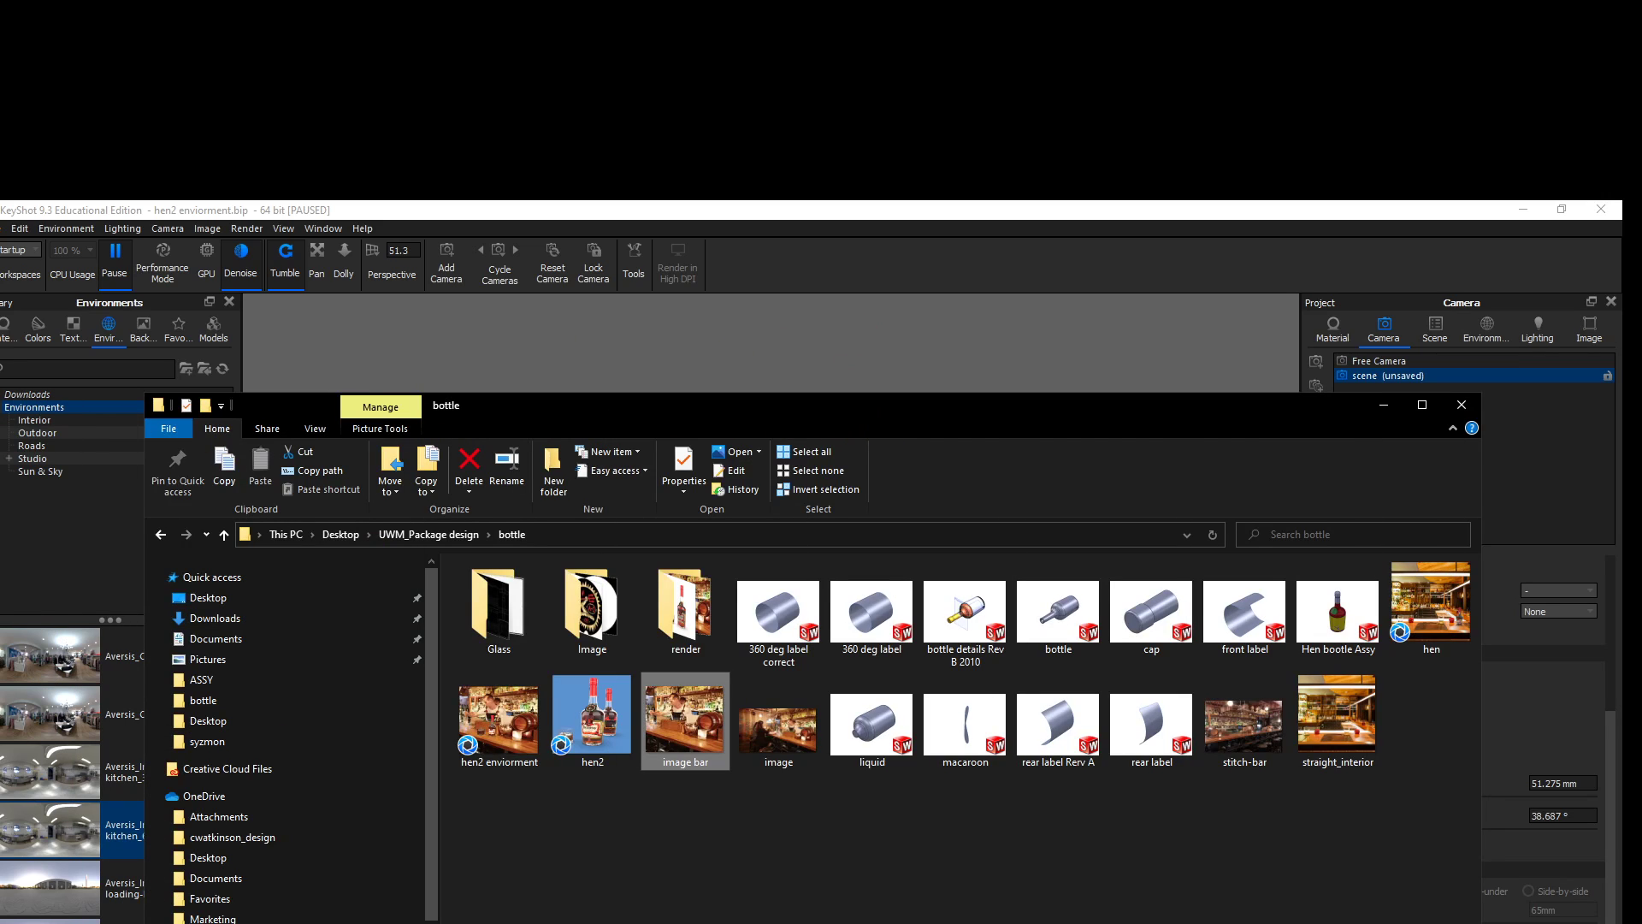
Move the render preview up and close the finished hen.403.tif render window
key(alt+Tab)
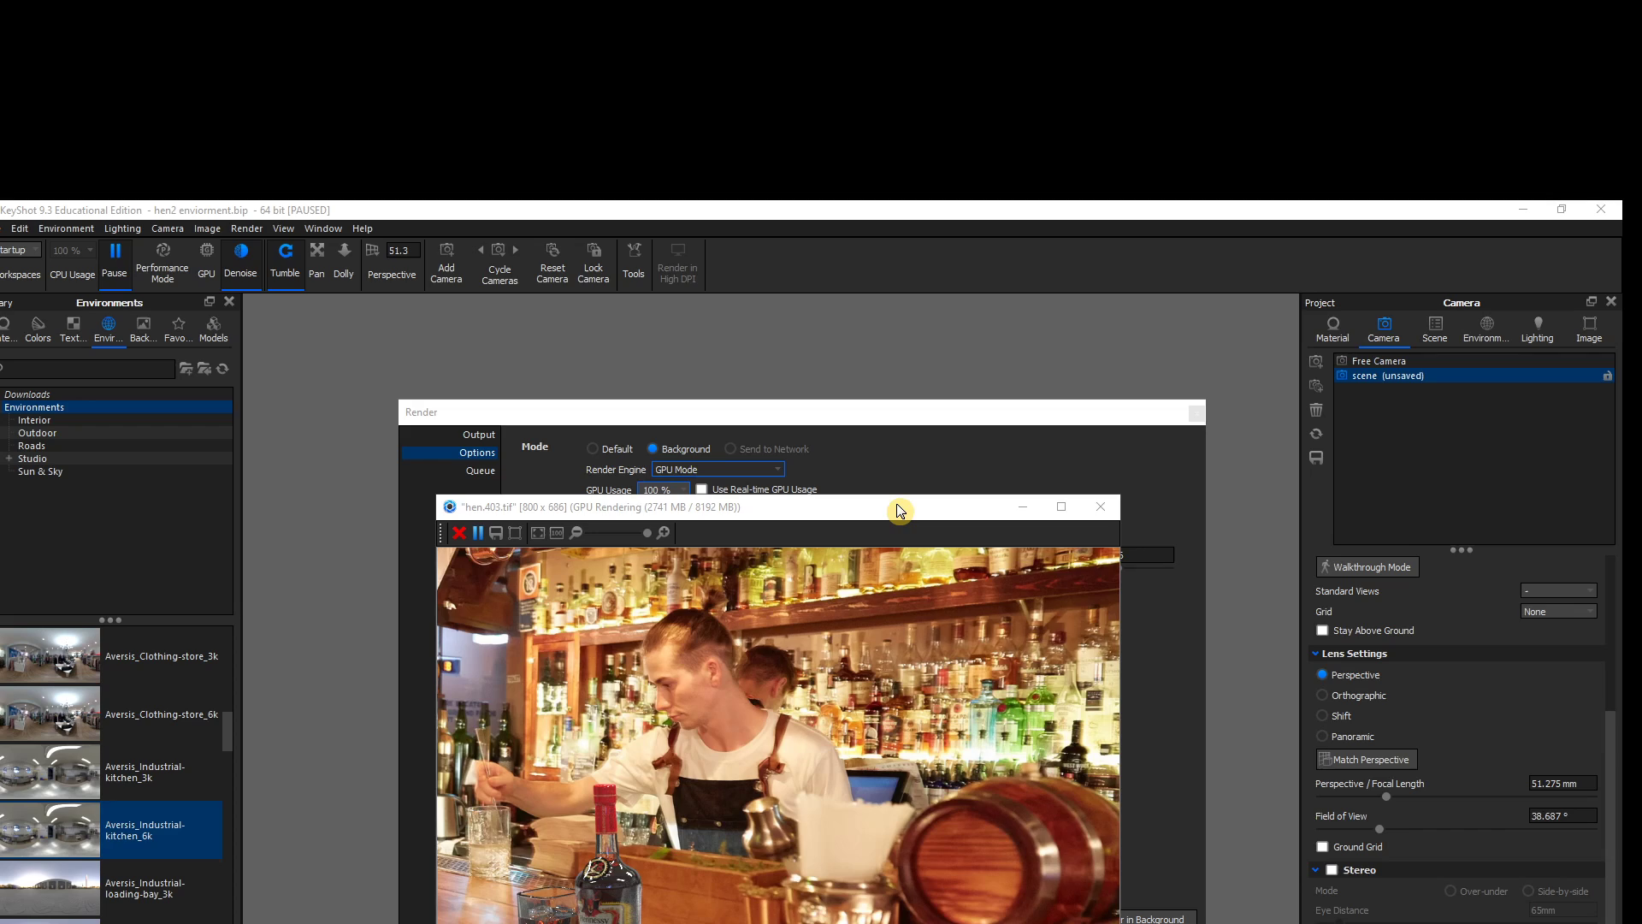
drag(897, 511, 823, 252)
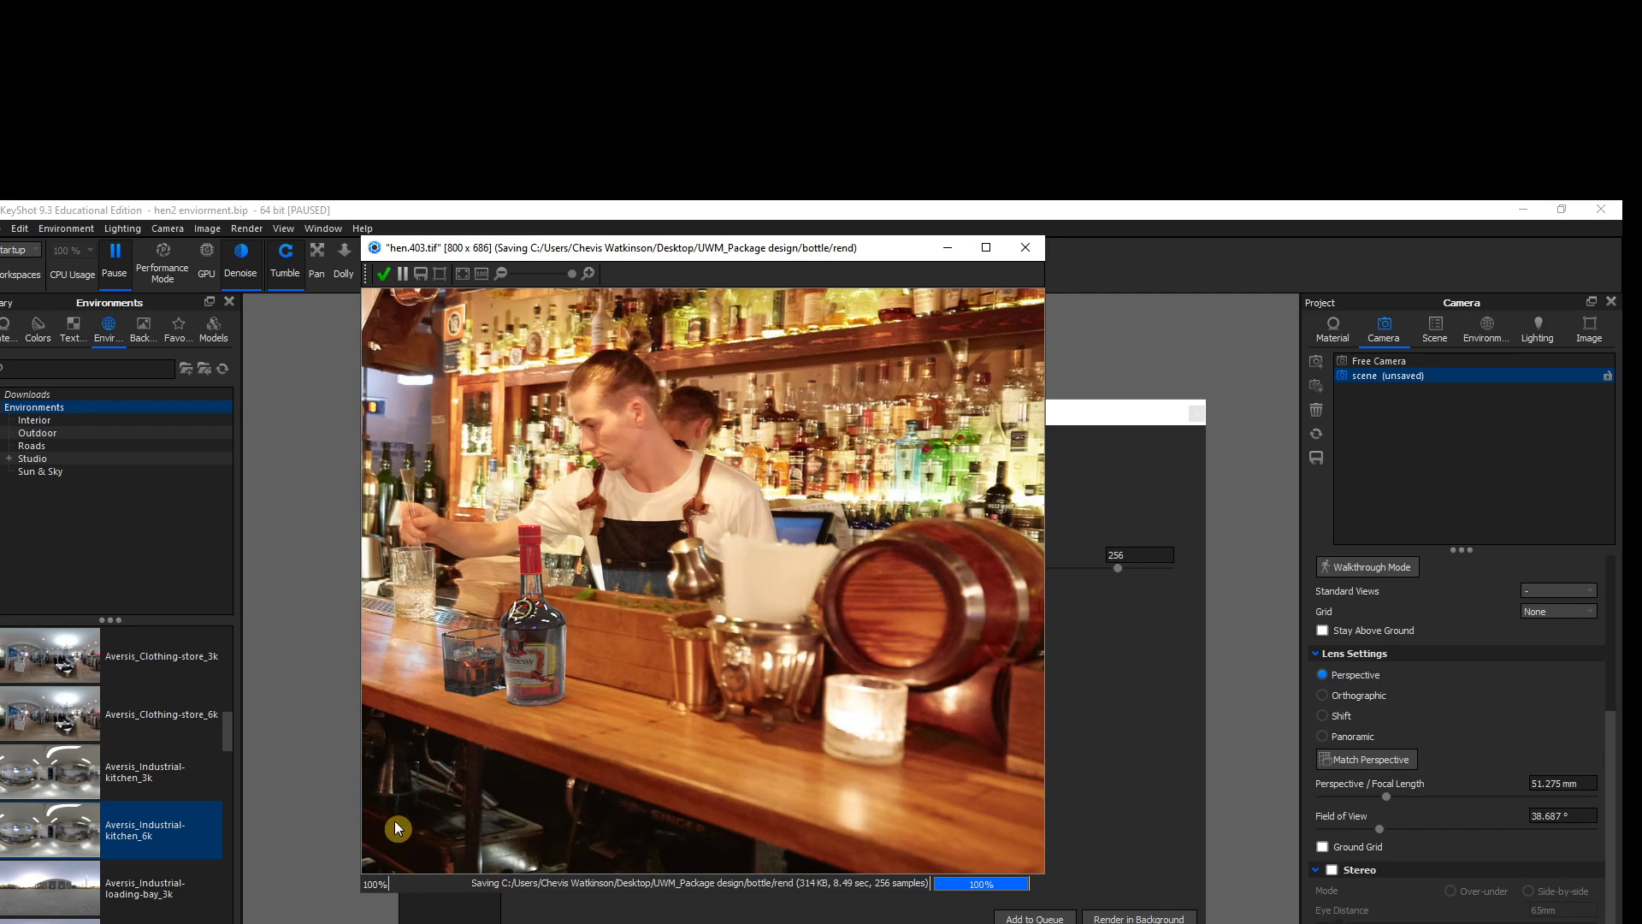
click(385, 275)
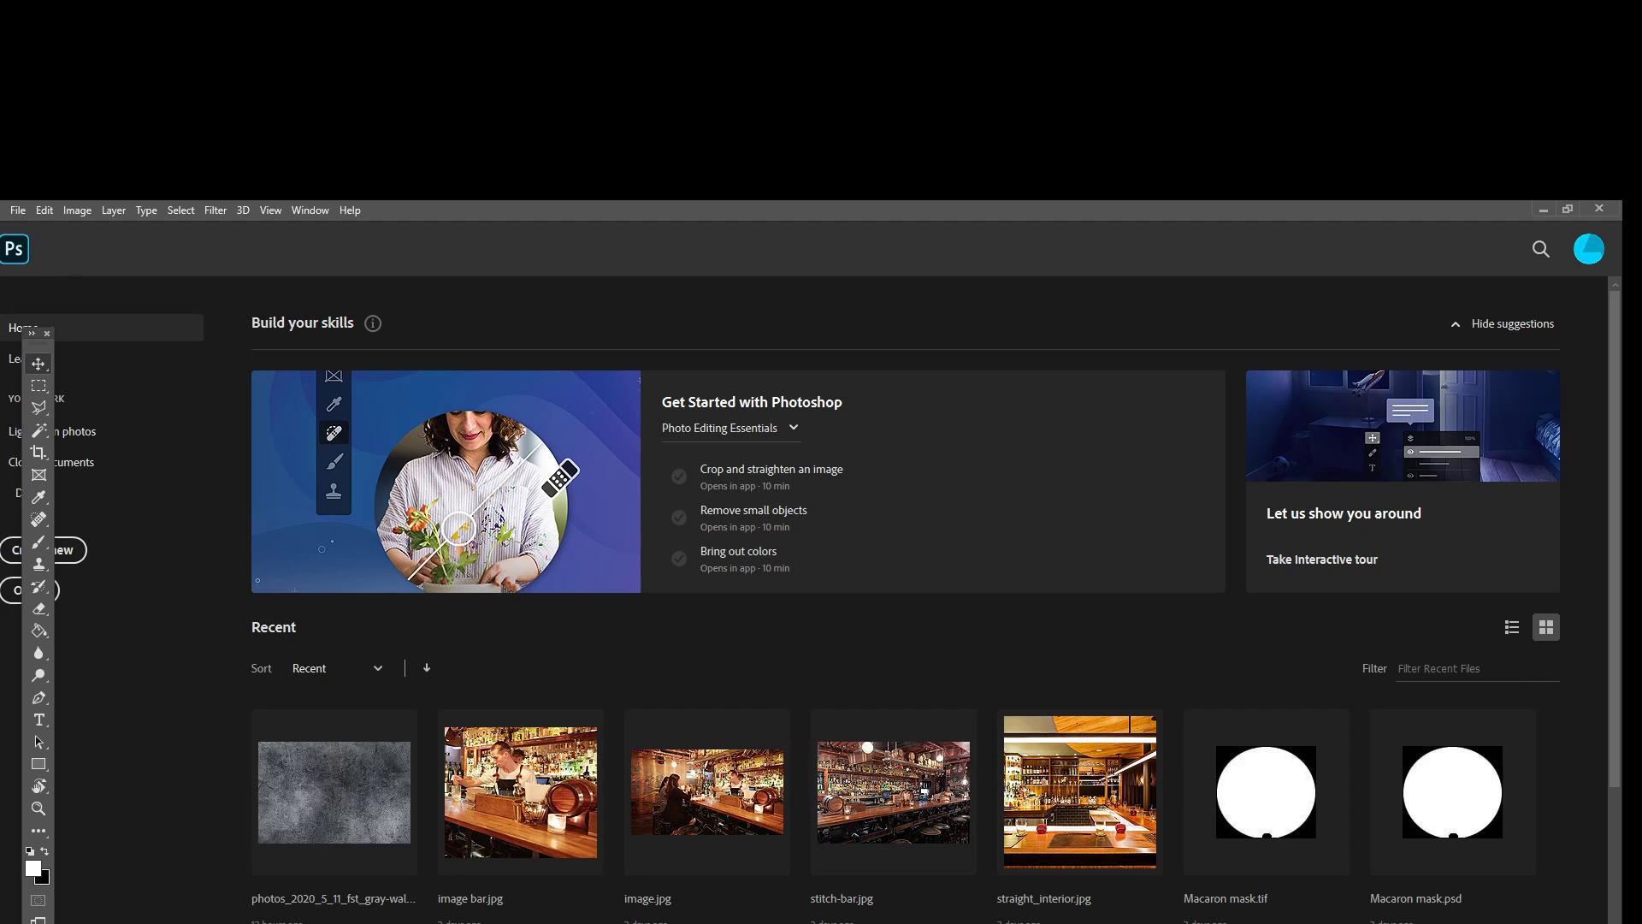
Open hen.403.tif from Desktop > UWM_Package design > bottle > render in Photoshop
click(21, 212)
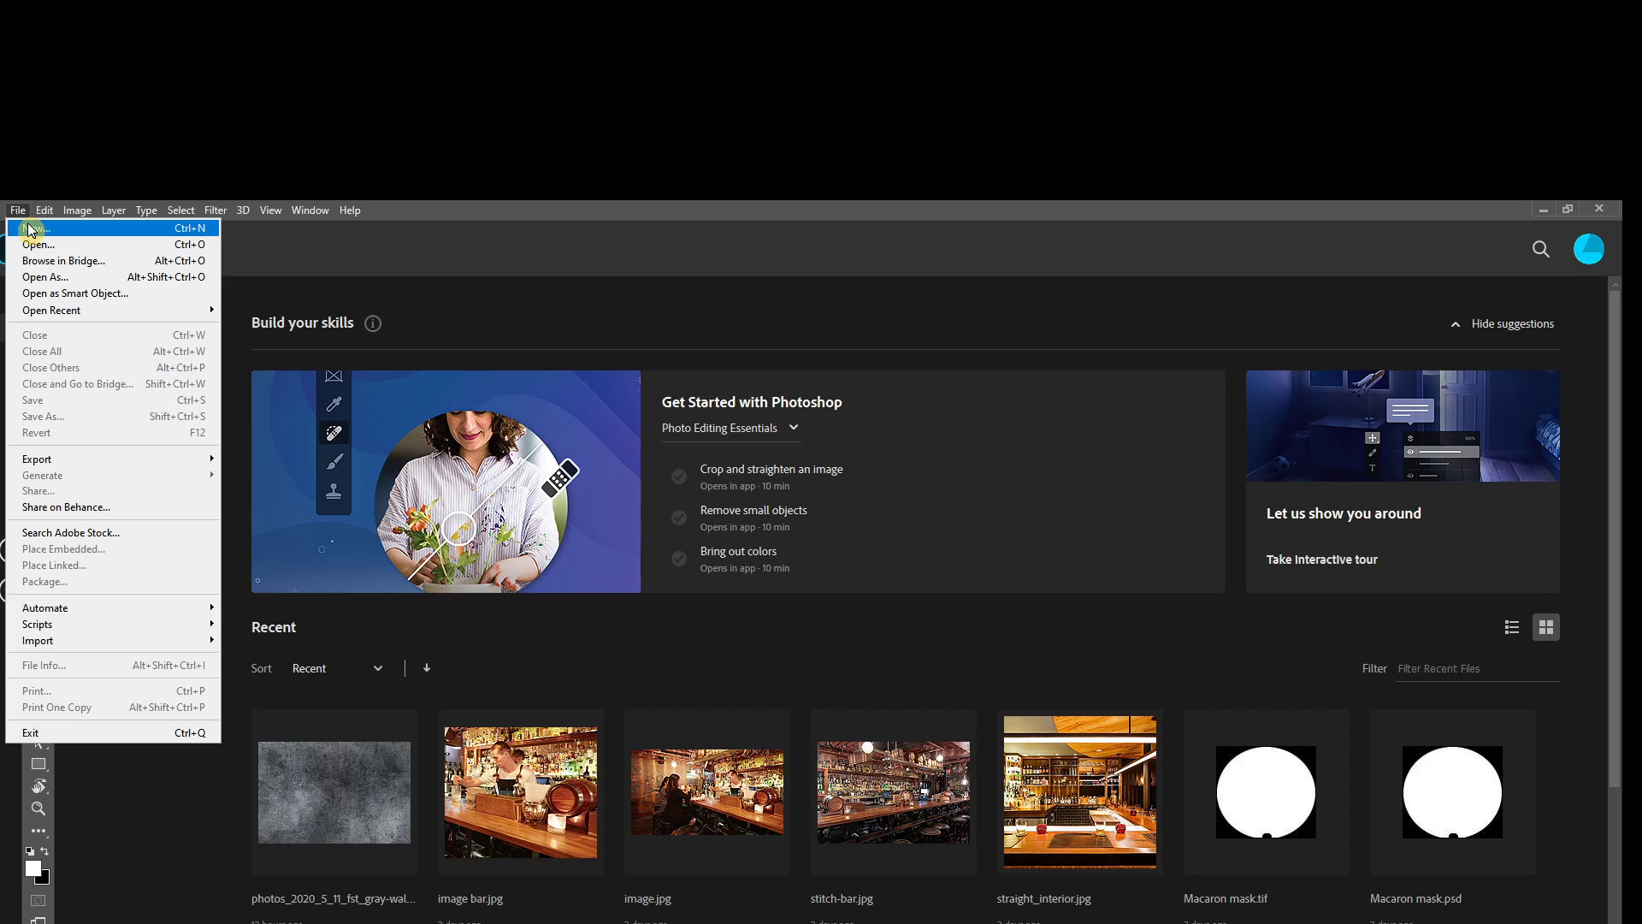
click(39, 245)
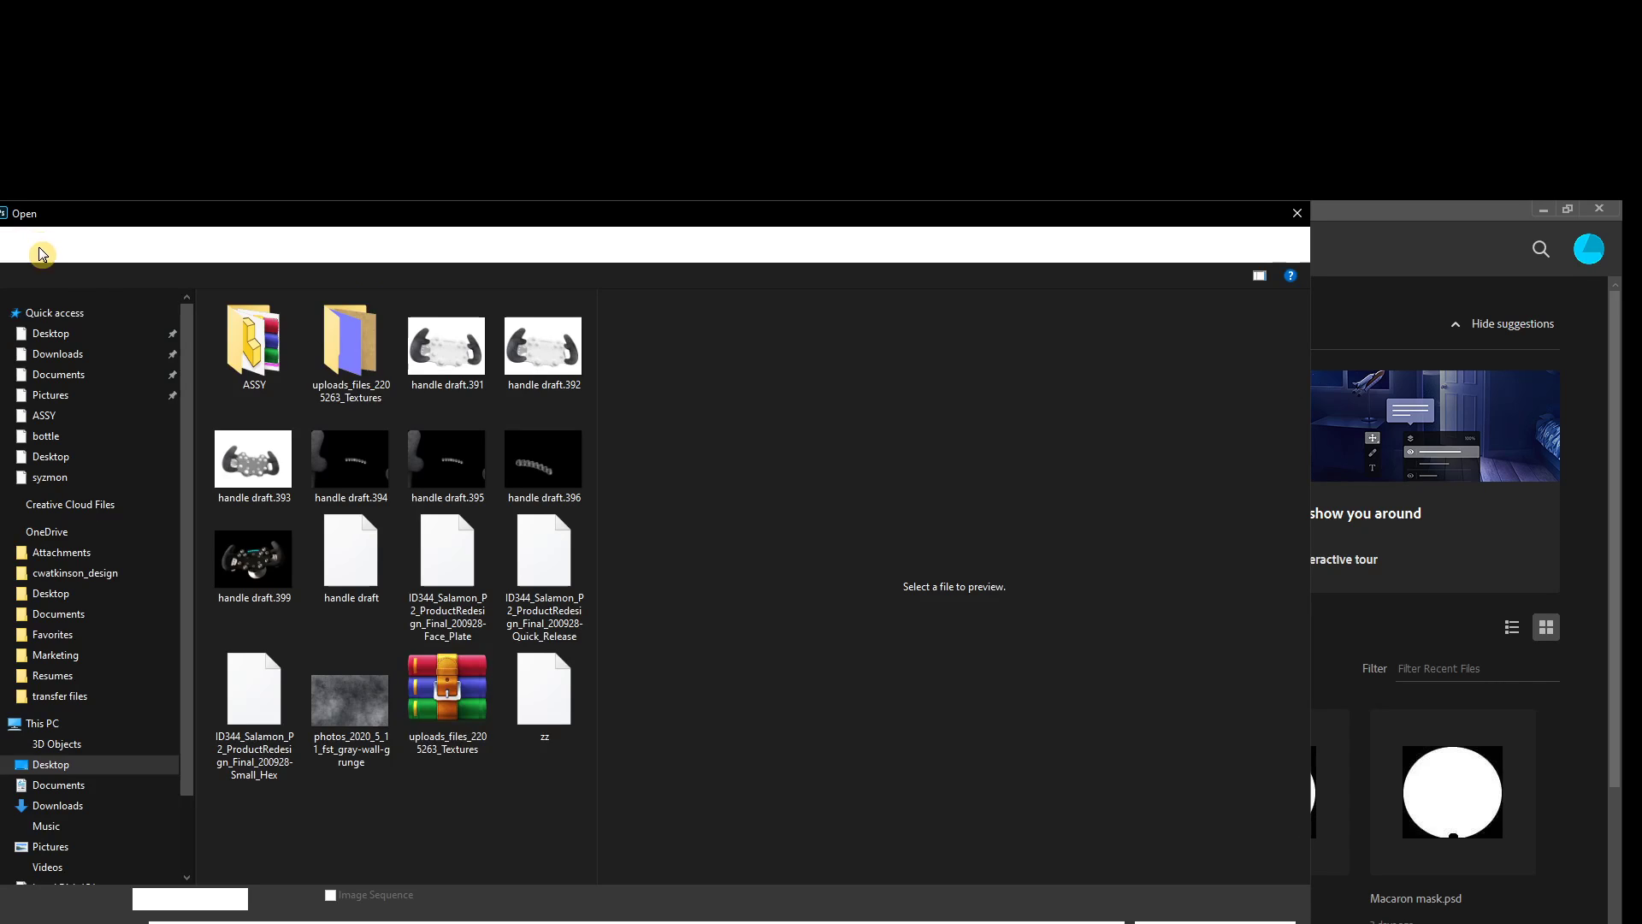
click(200, 245)
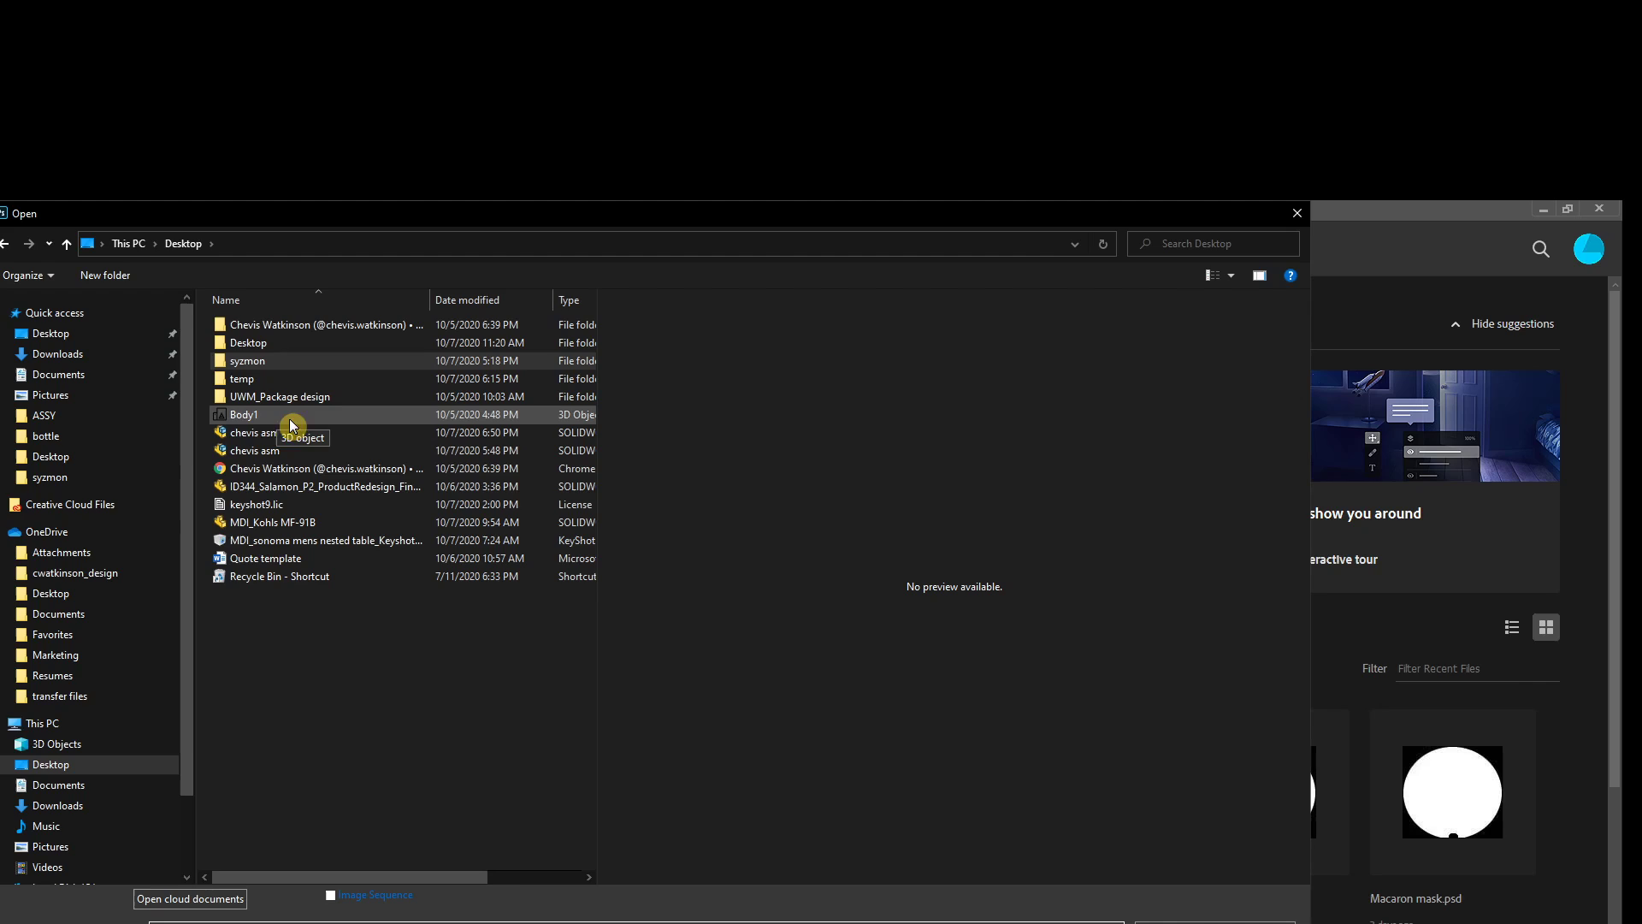
double_click(245, 397)
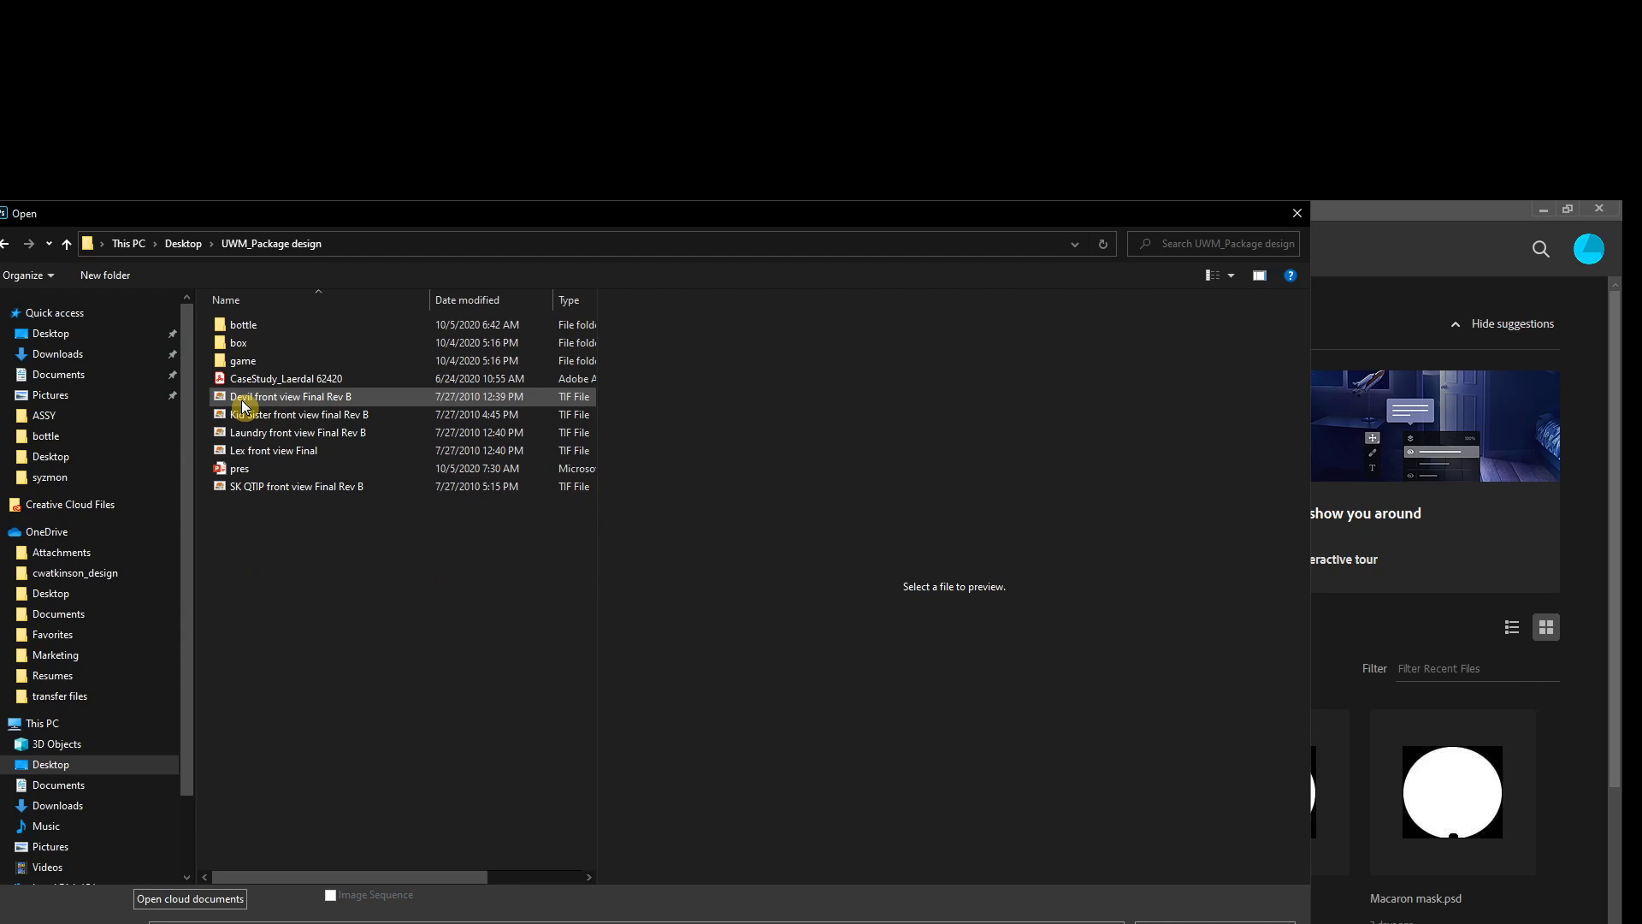
double_click(240, 332)
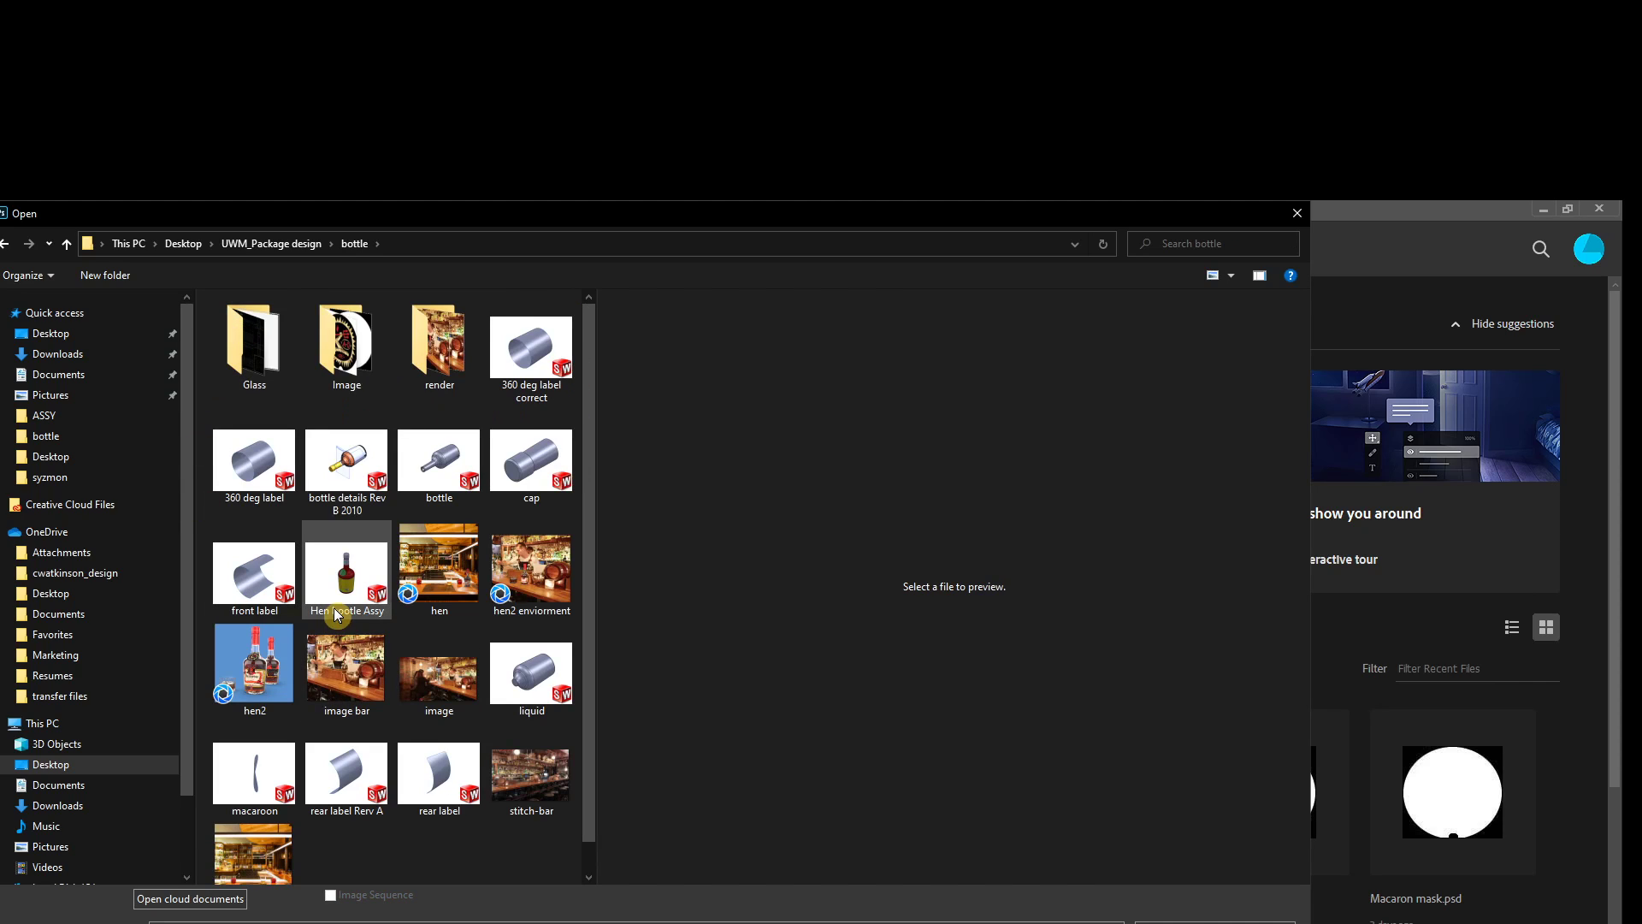
double_click(438, 340)
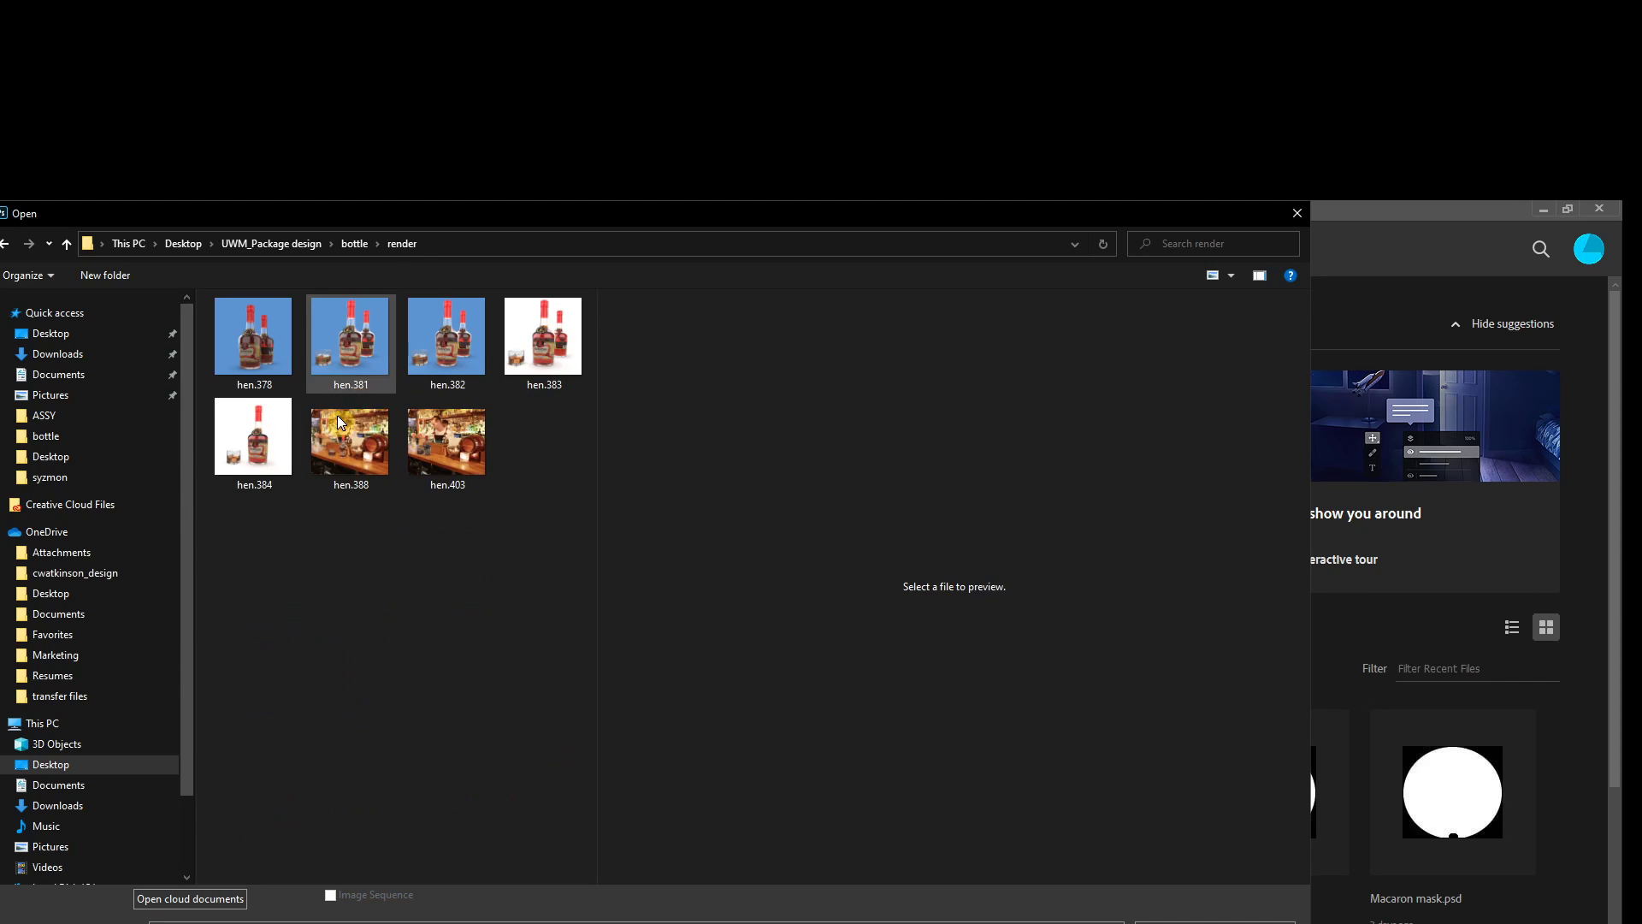
click(447, 440)
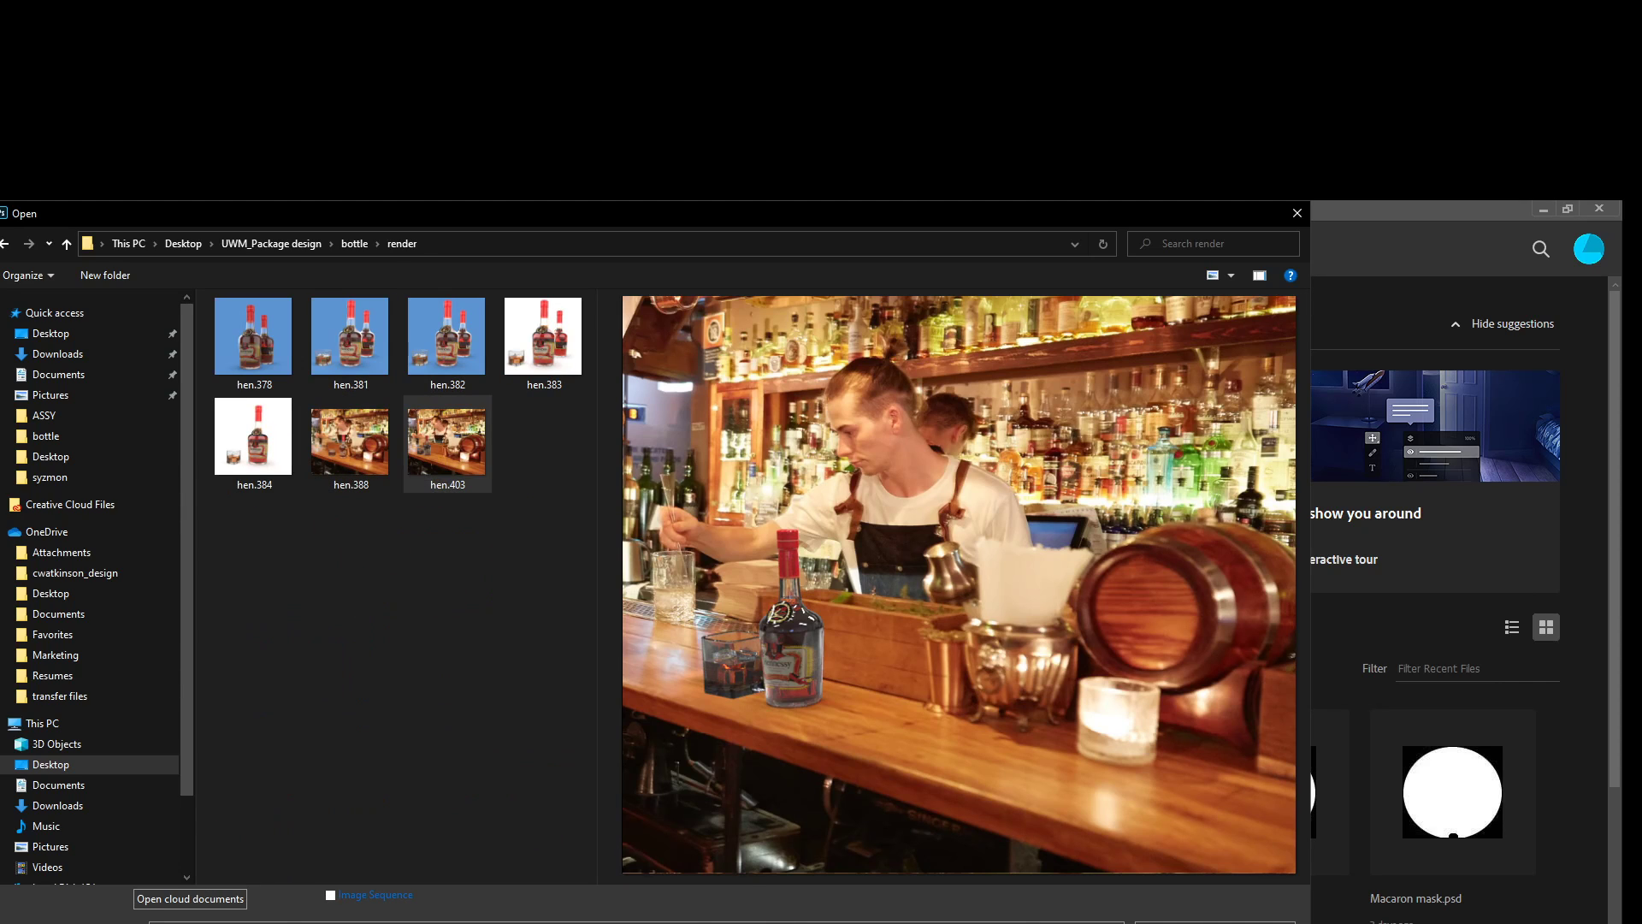
key(Return)
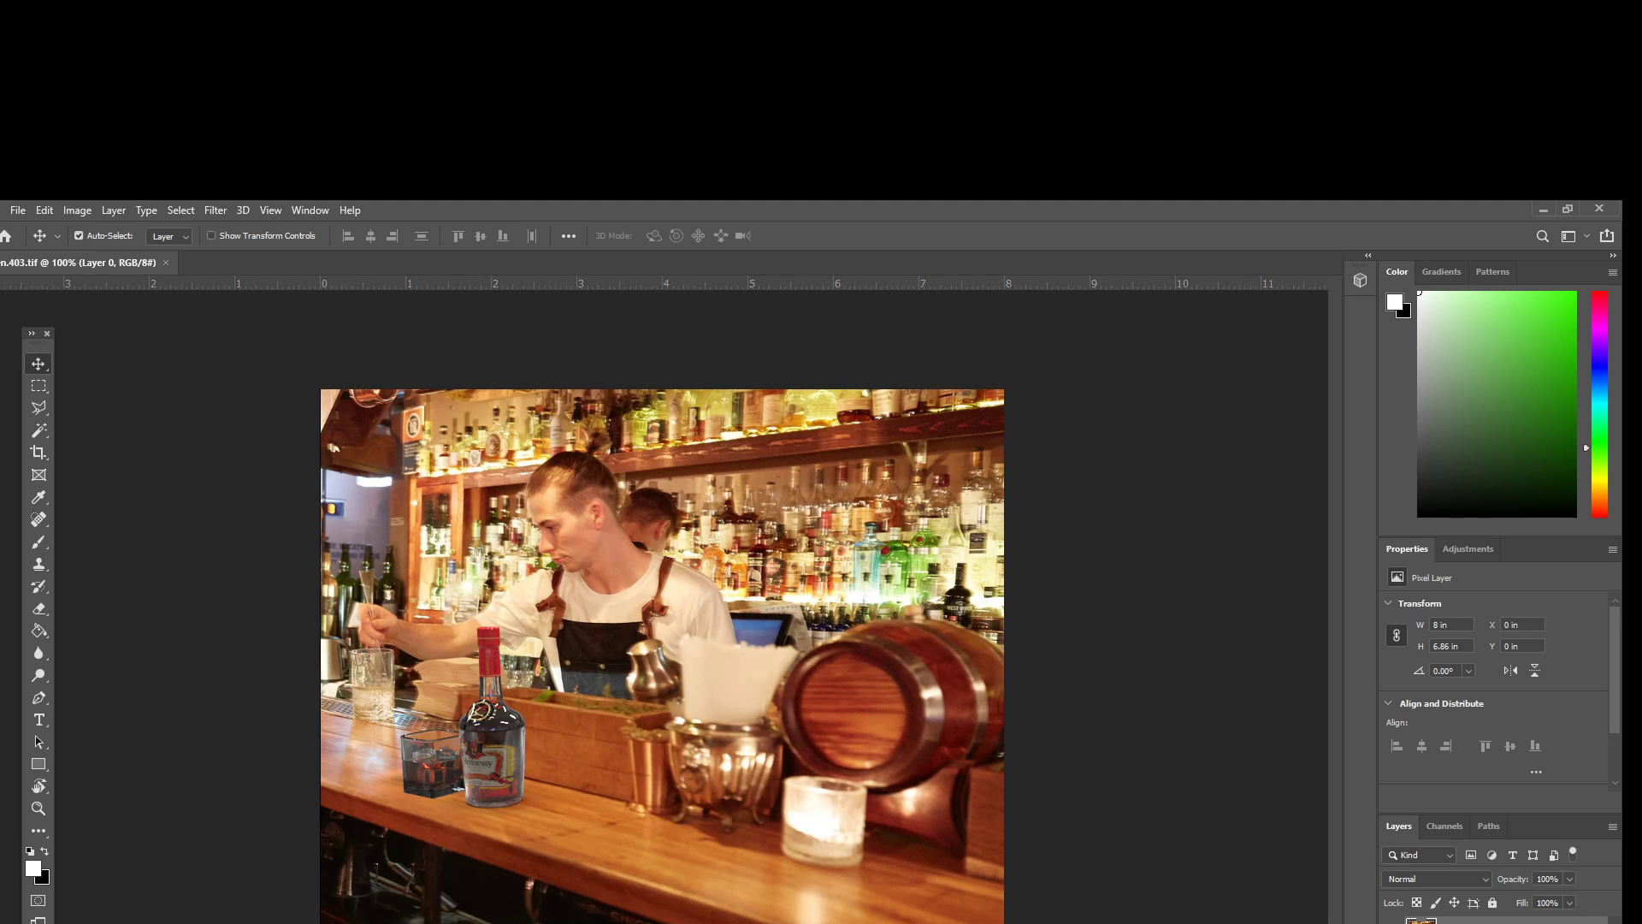
Apply a 0.8-pixel Gaussian Blur to the hen.403 bar render
key(Delete)
key(ctrl+z)
click(93, 214)
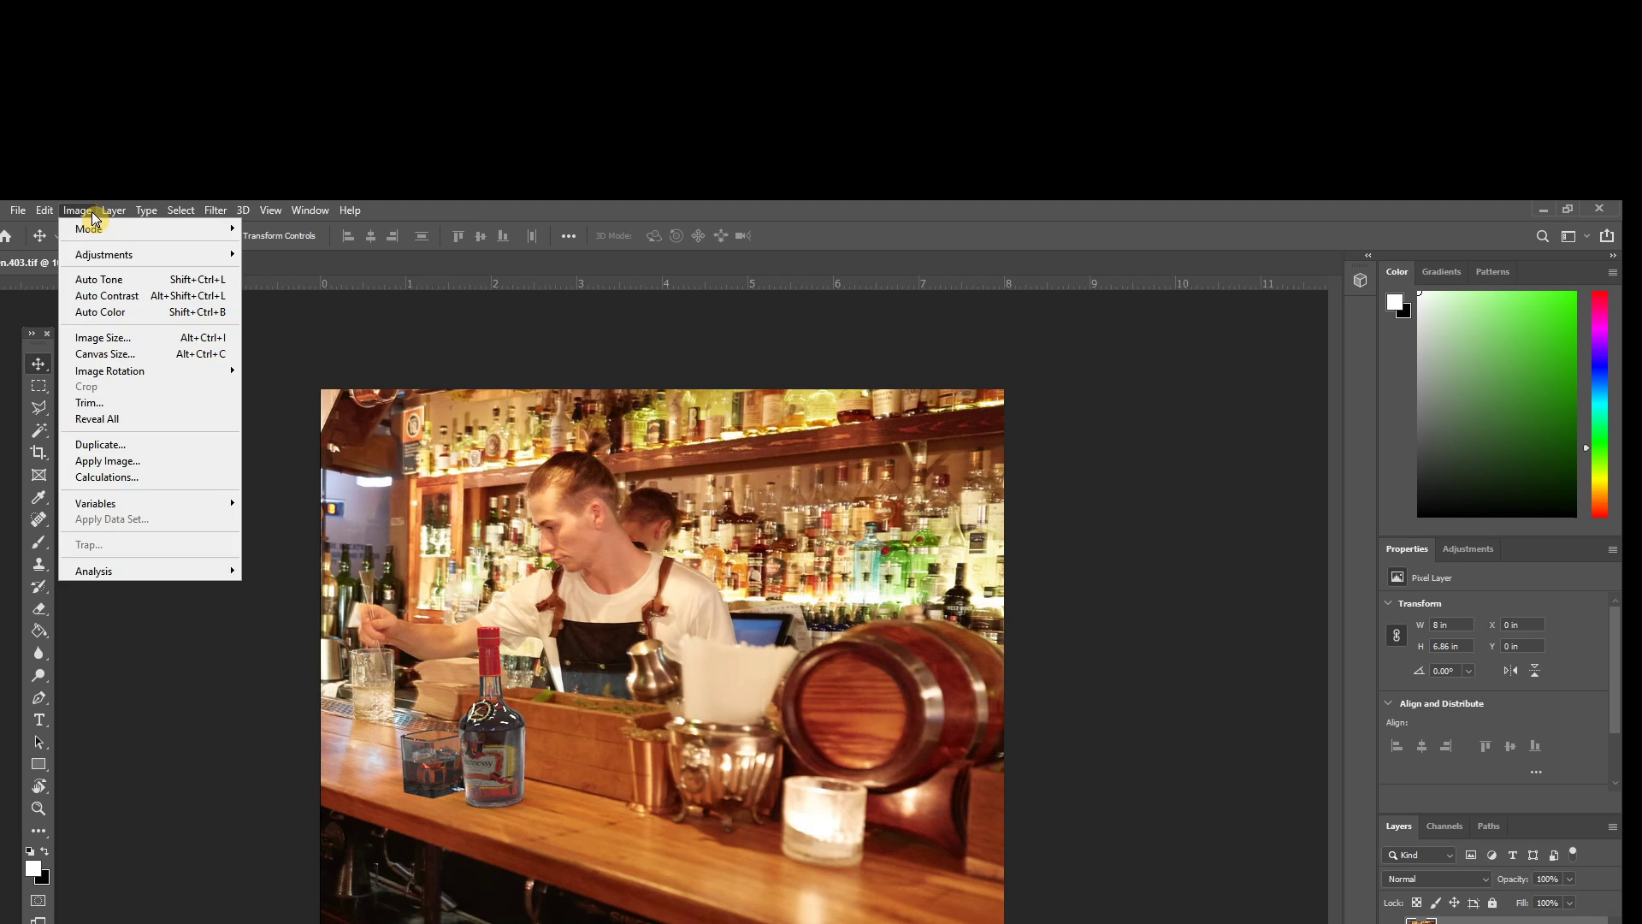
mouse_move(220, 212)
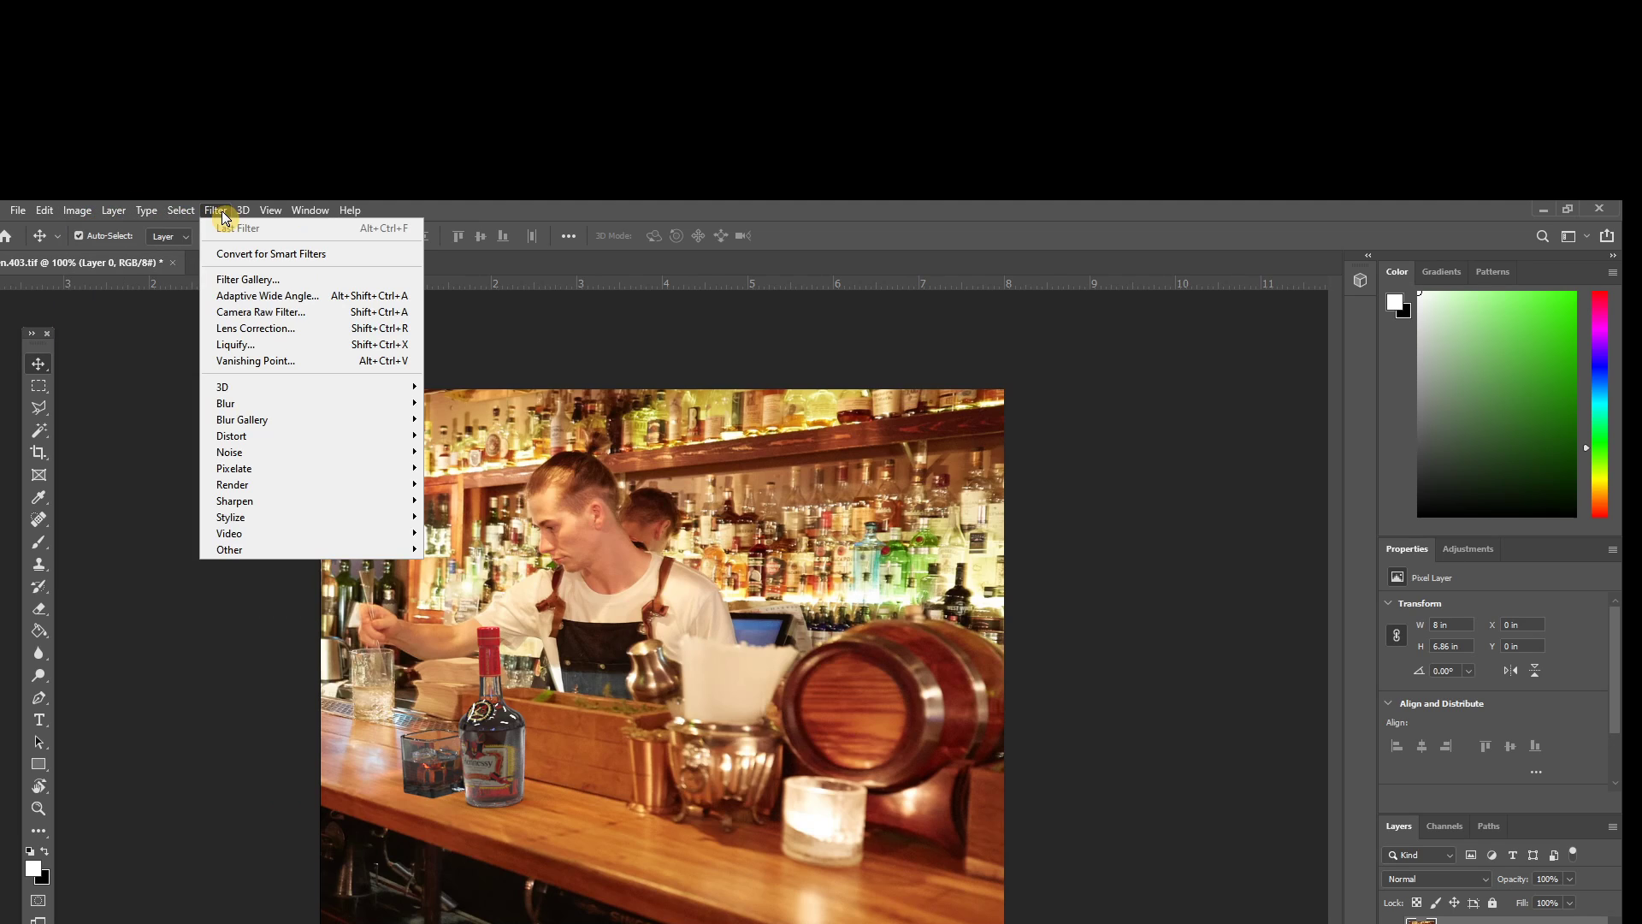
mouse_move(283, 419)
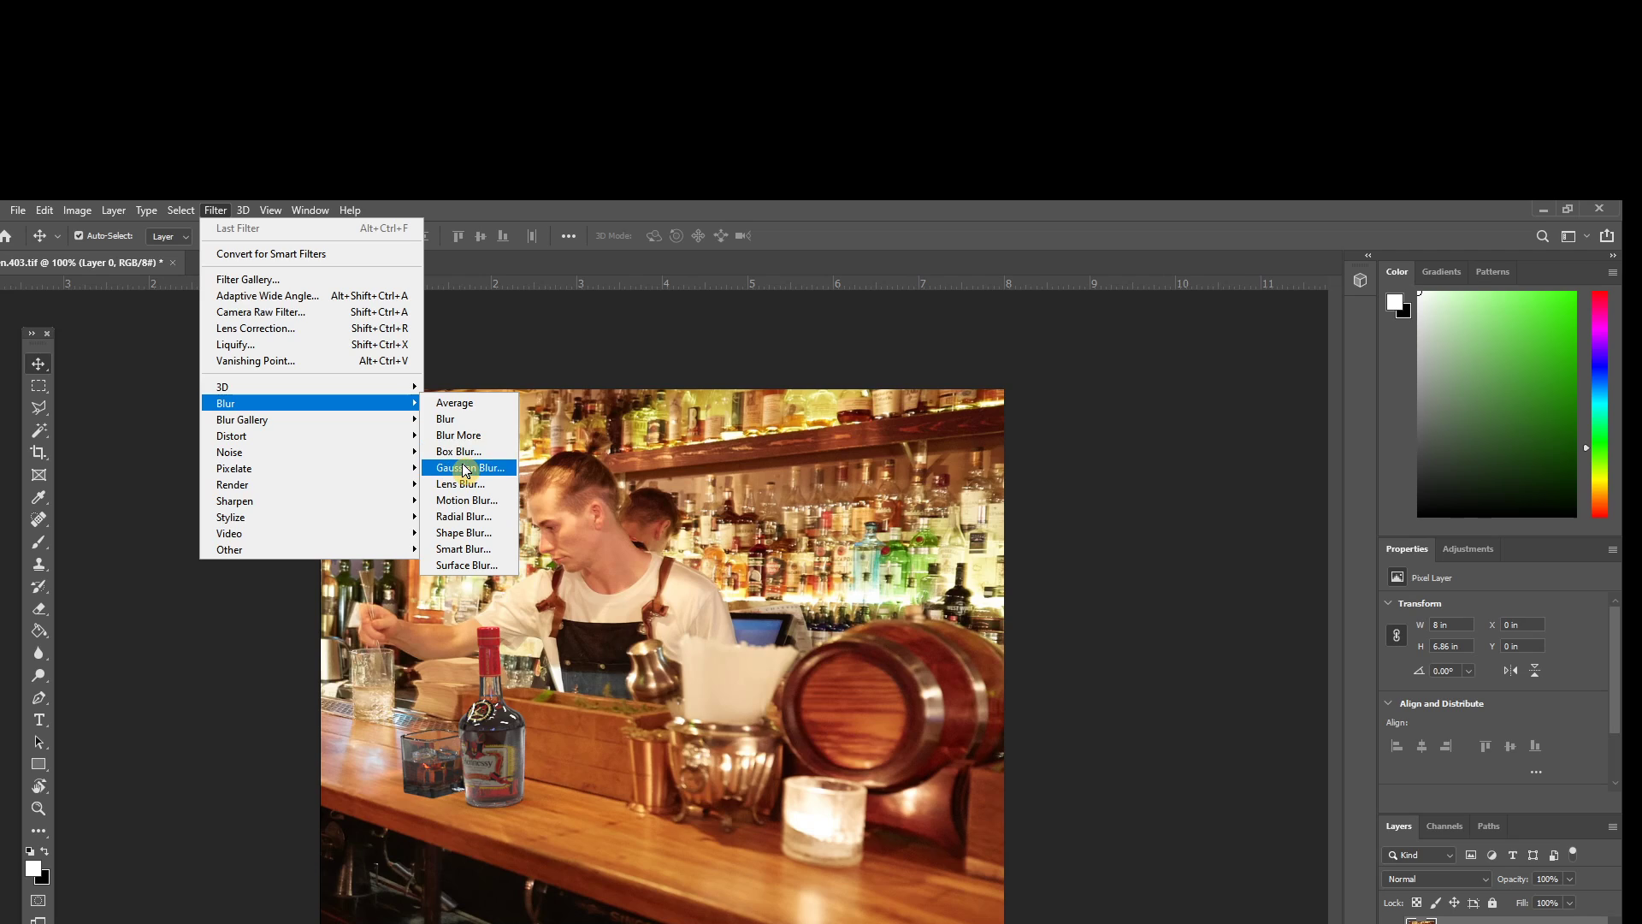
click(468, 471)
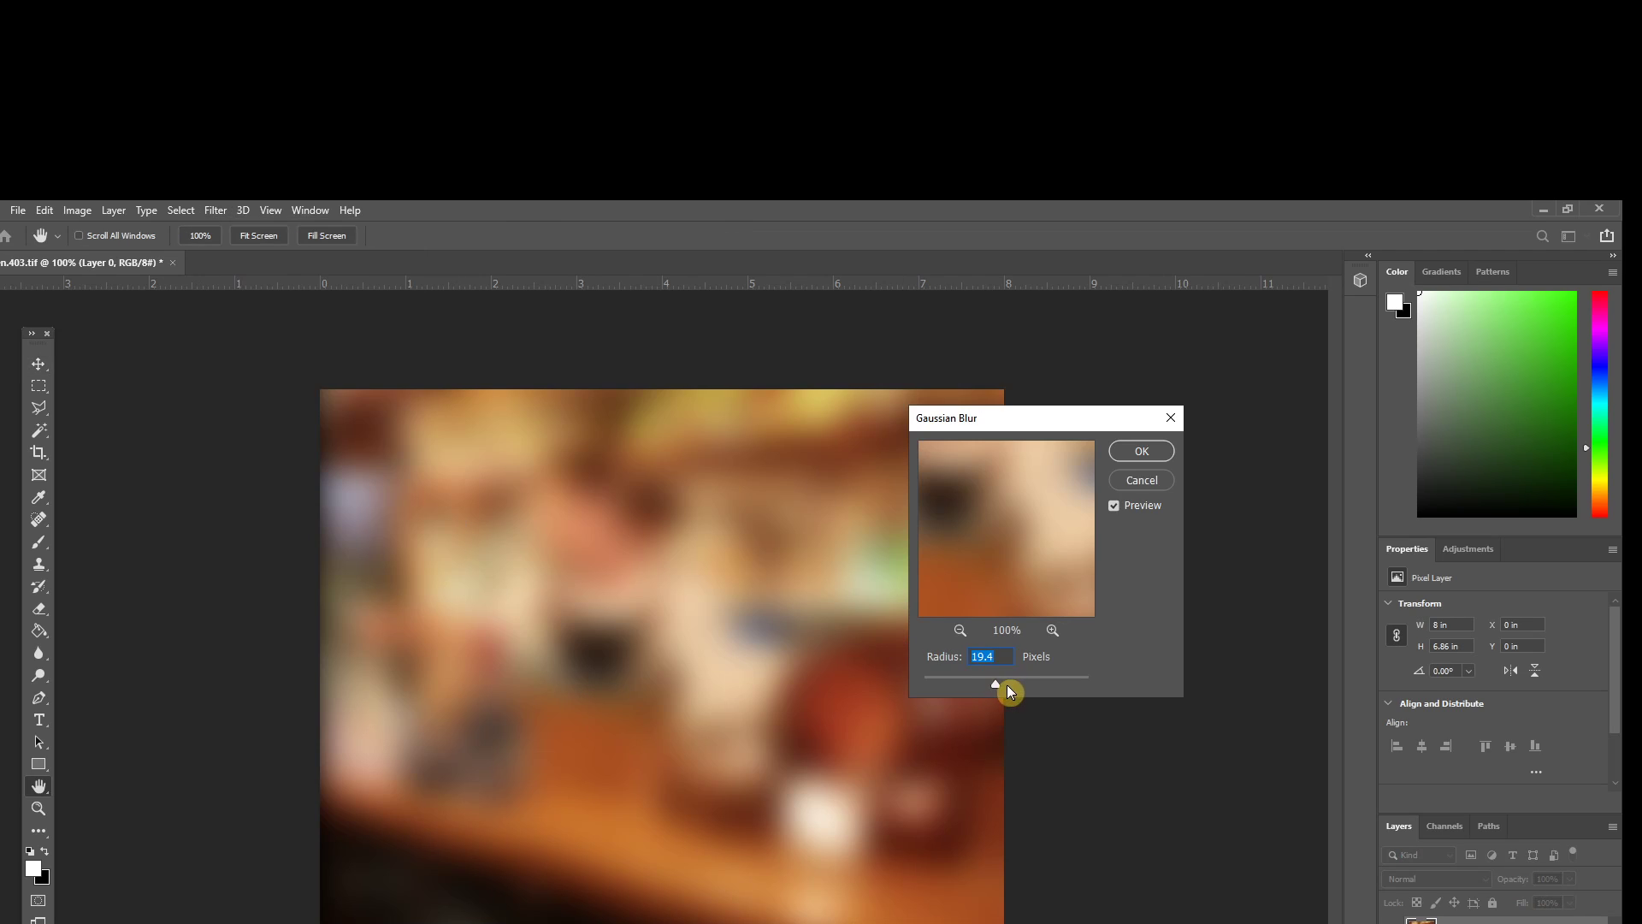
drag(964, 679, 932, 674)
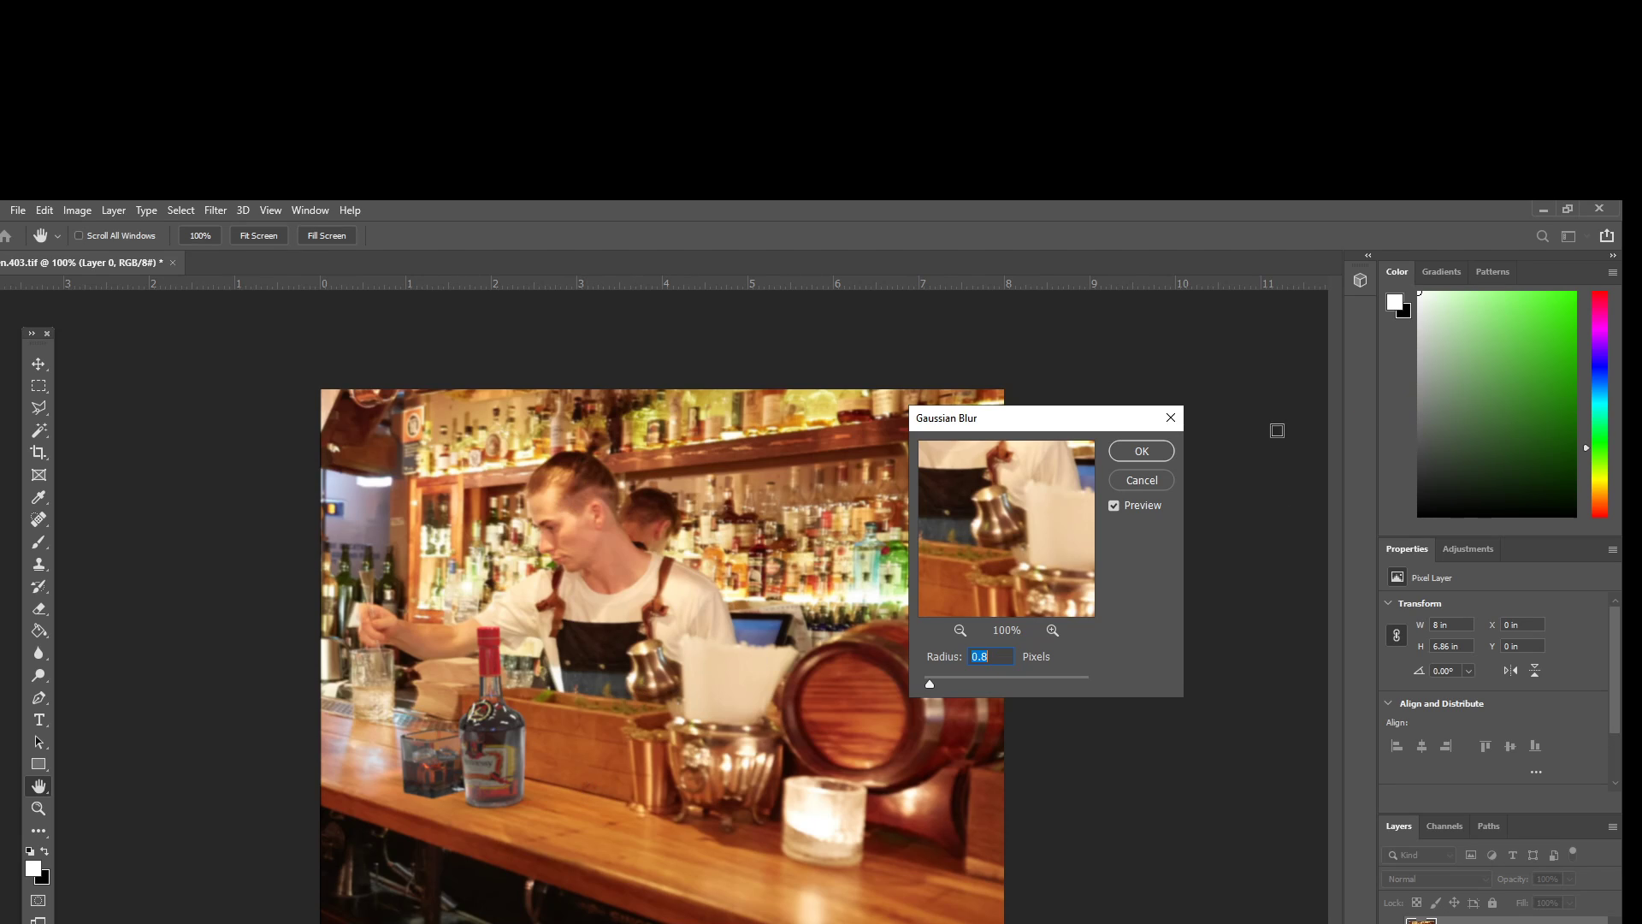
click(1147, 453)
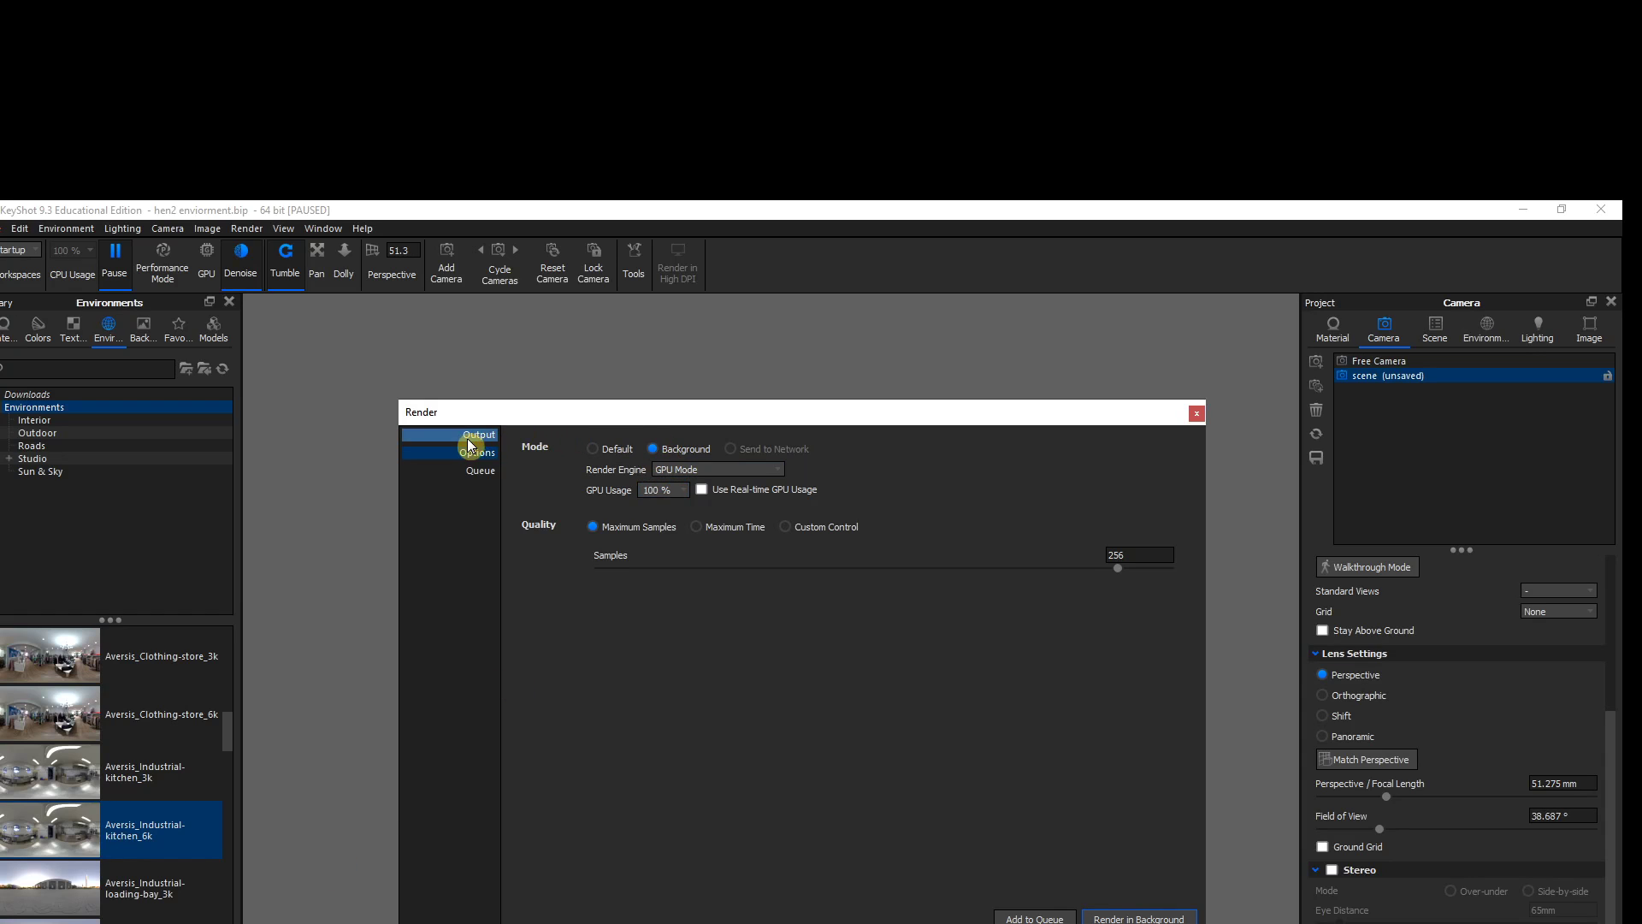
Start a background render with render layers and all render passes included in the output
click(467, 437)
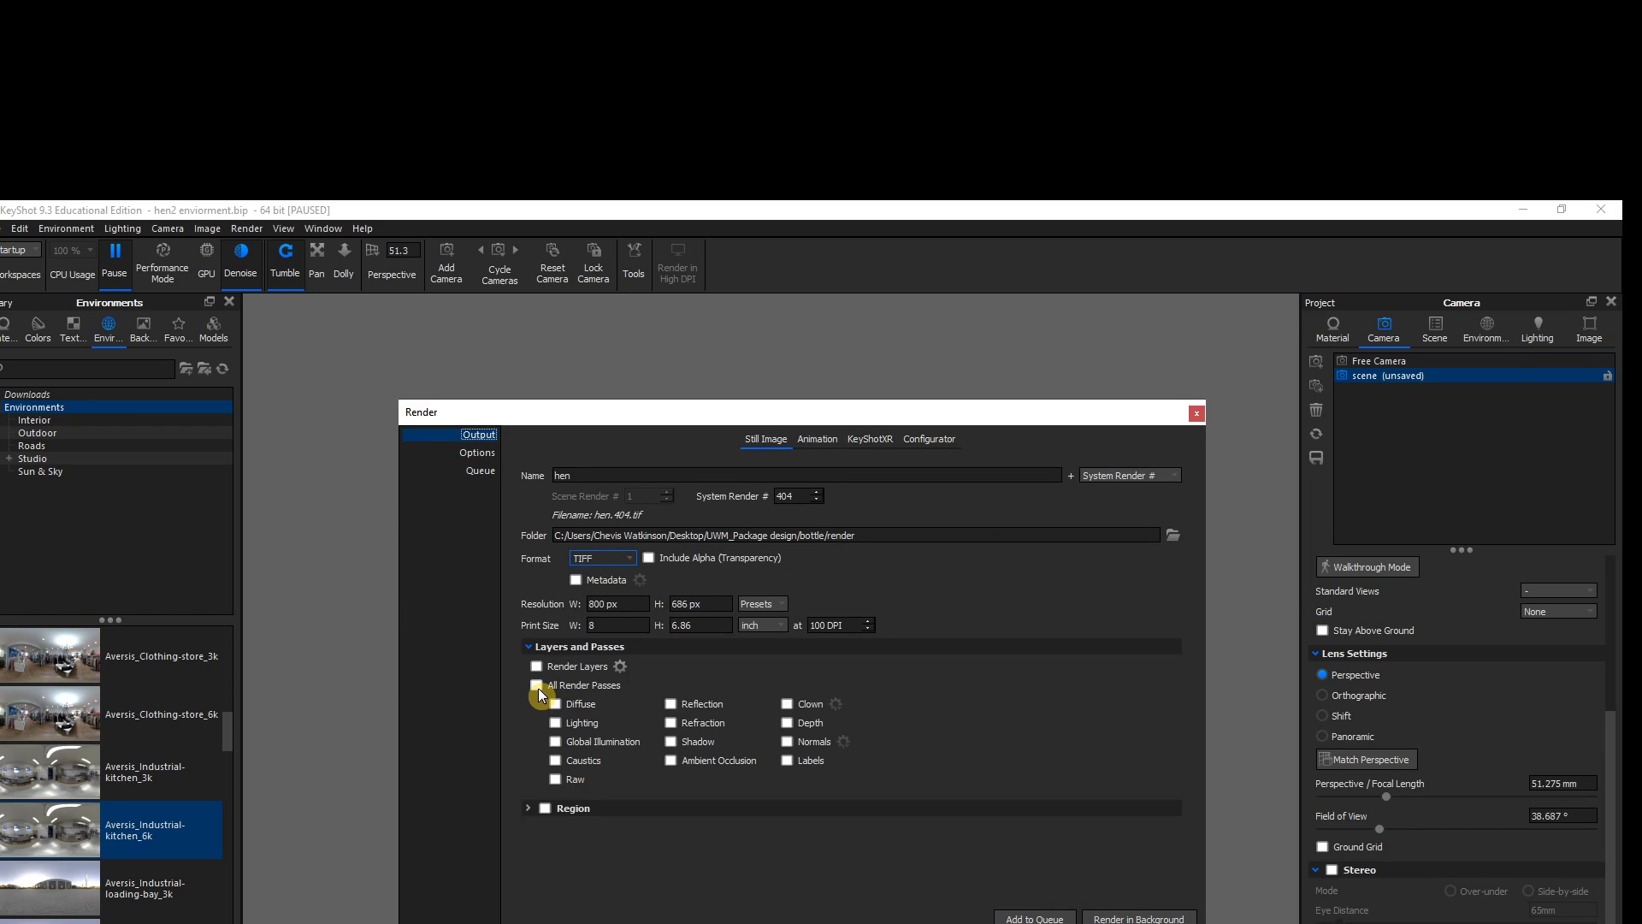
click(536, 666)
click(537, 684)
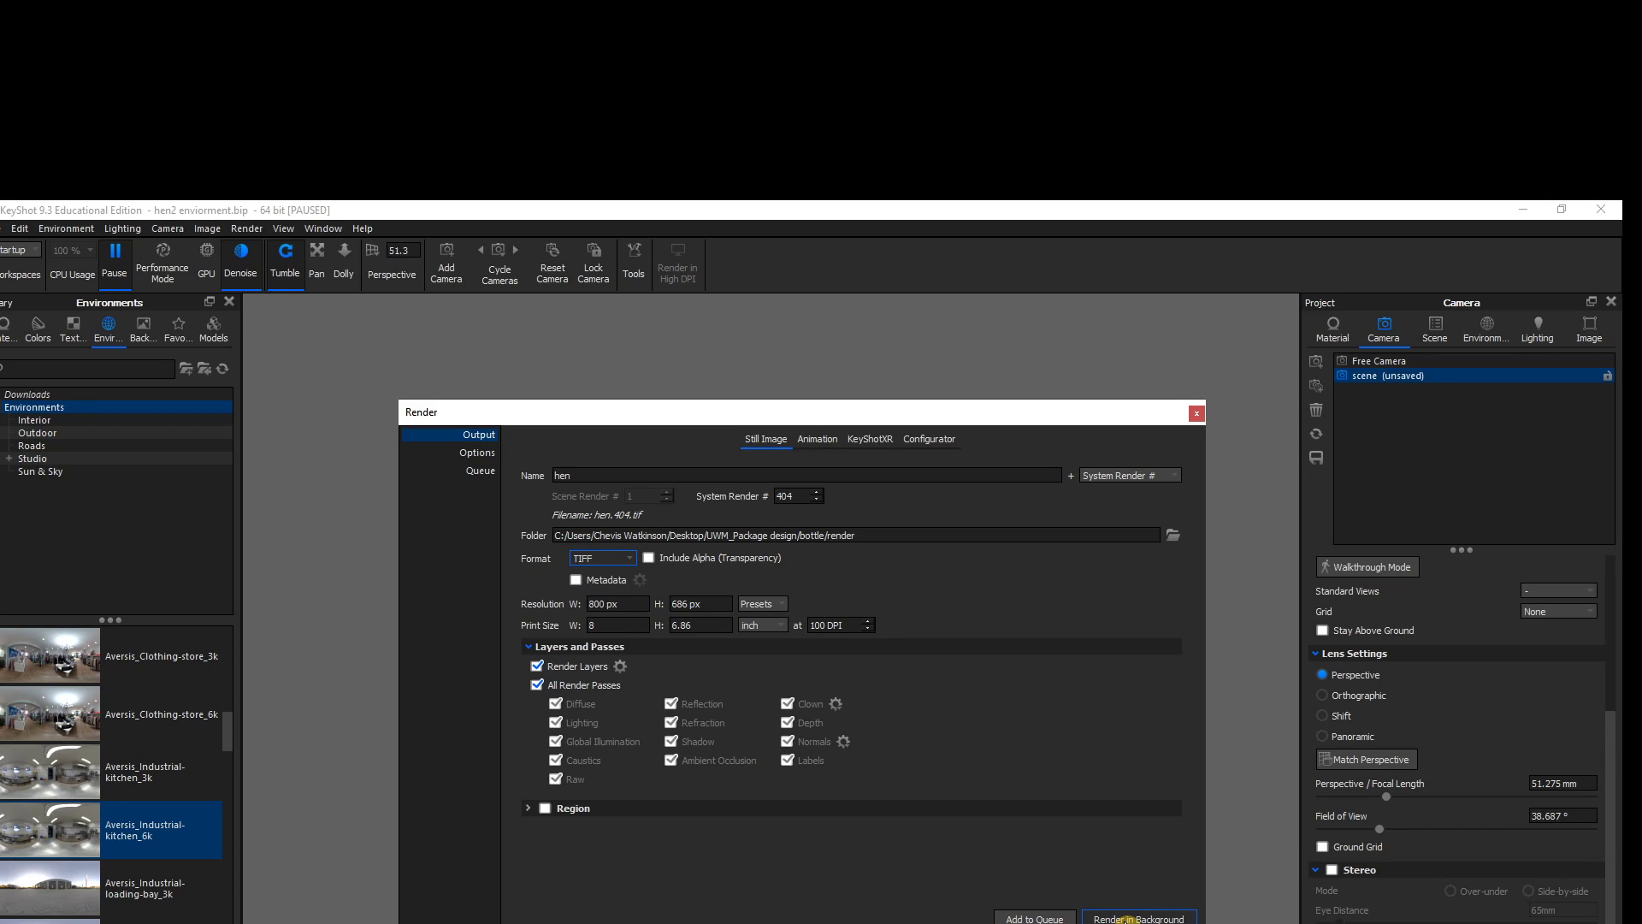
click(1137, 917)
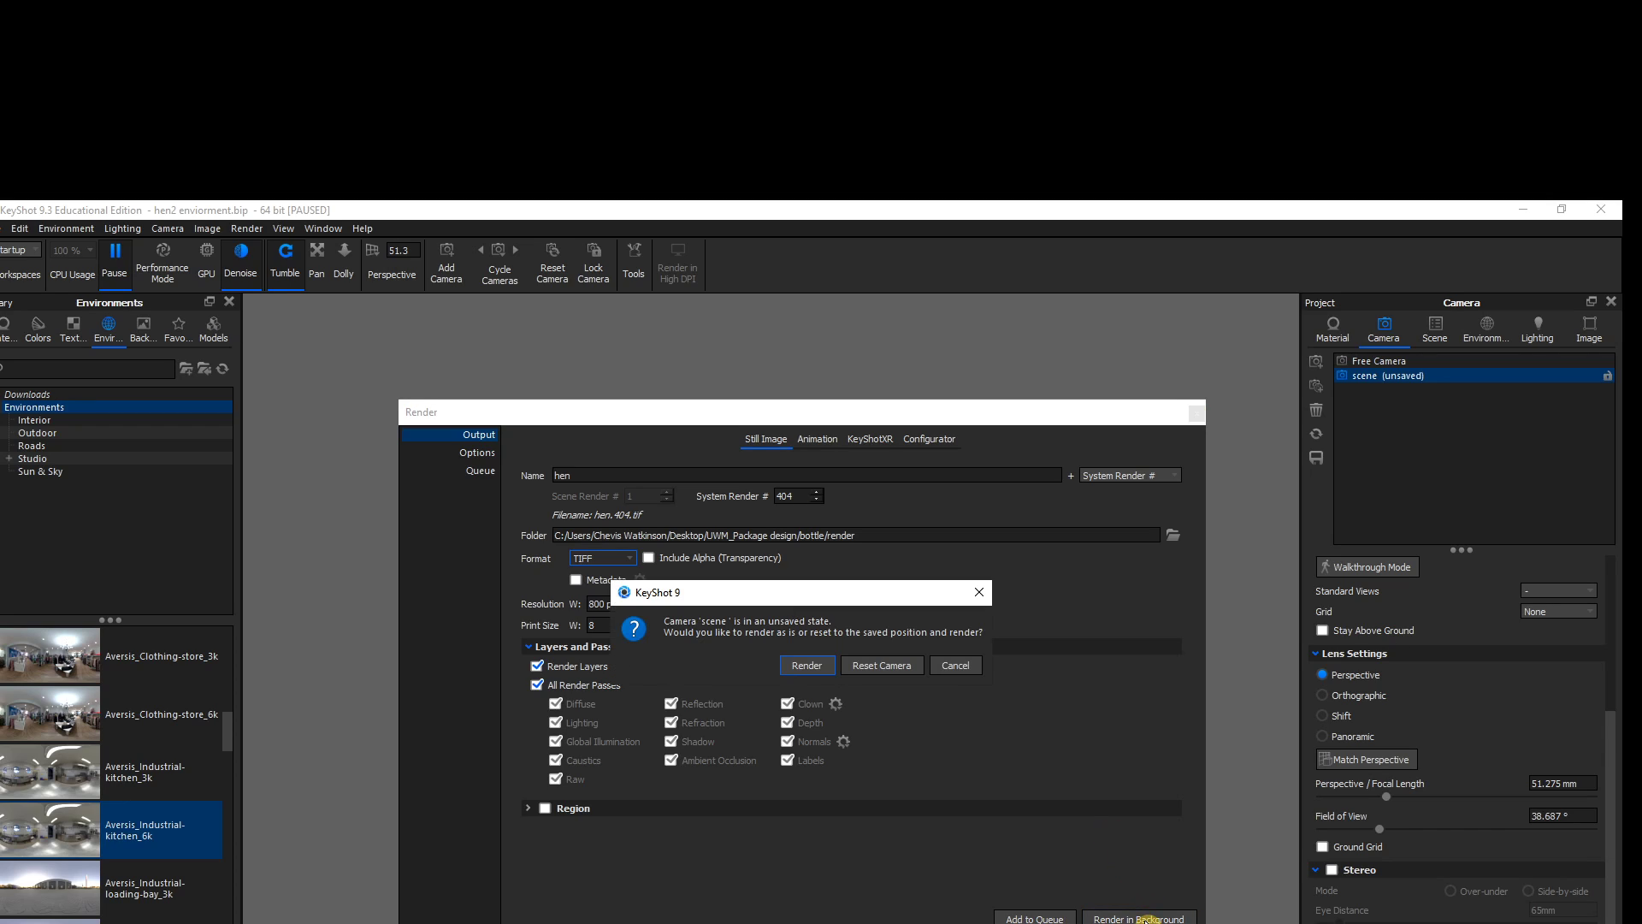
click(811, 665)
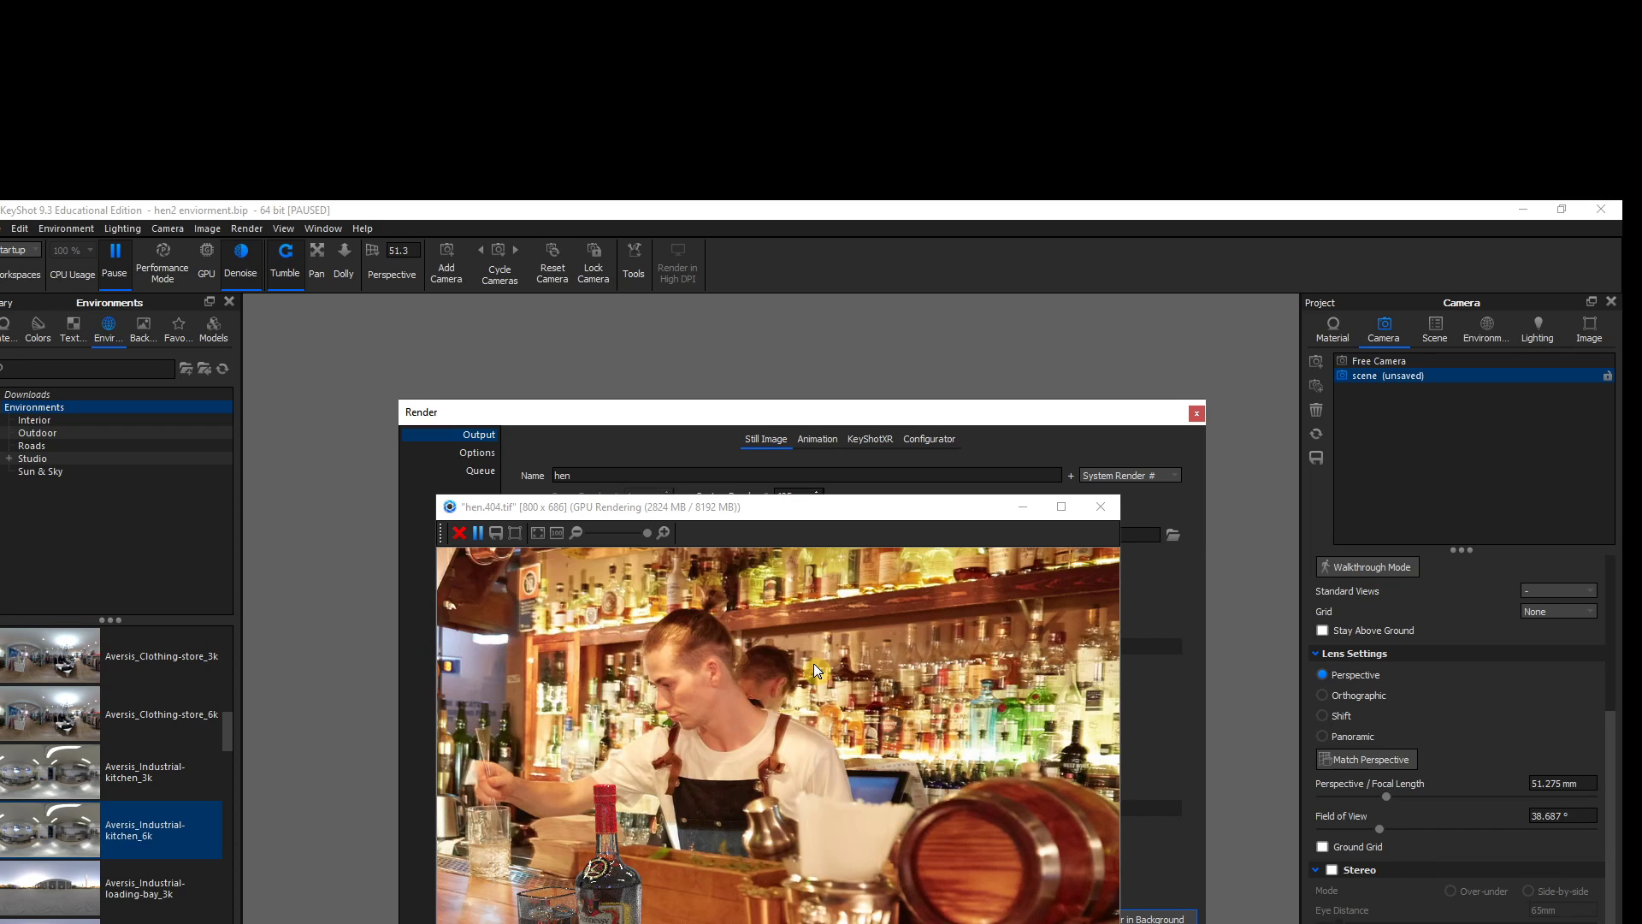
Close the finished render window and the Render dialog, then minimize KeyShot
drag(704, 514, 667, 285)
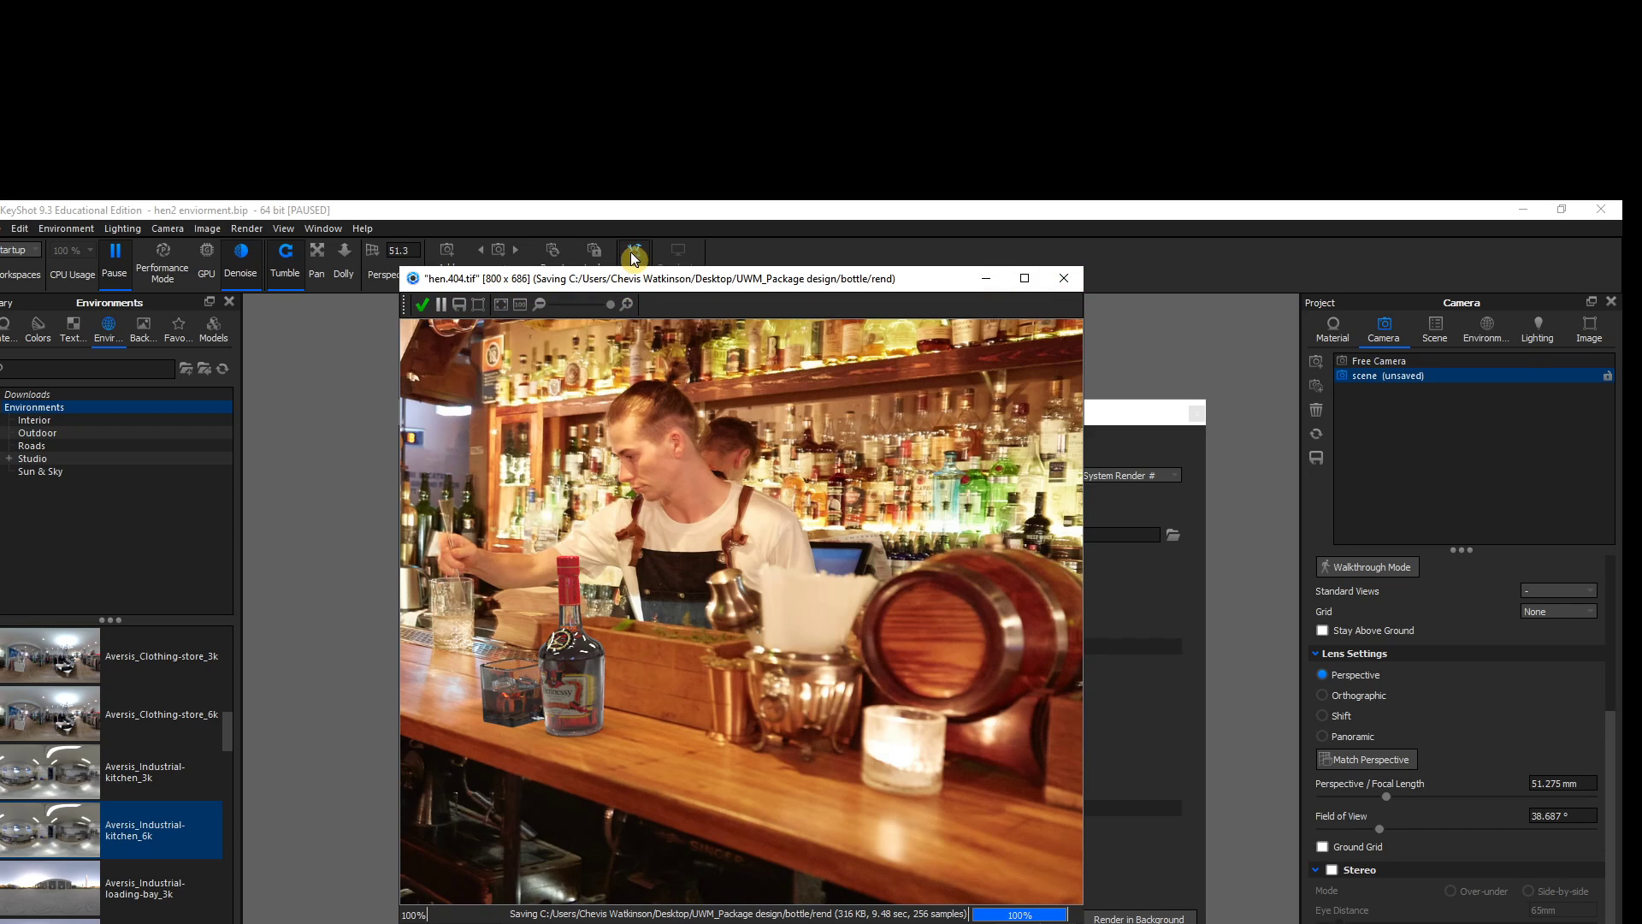
click(419, 306)
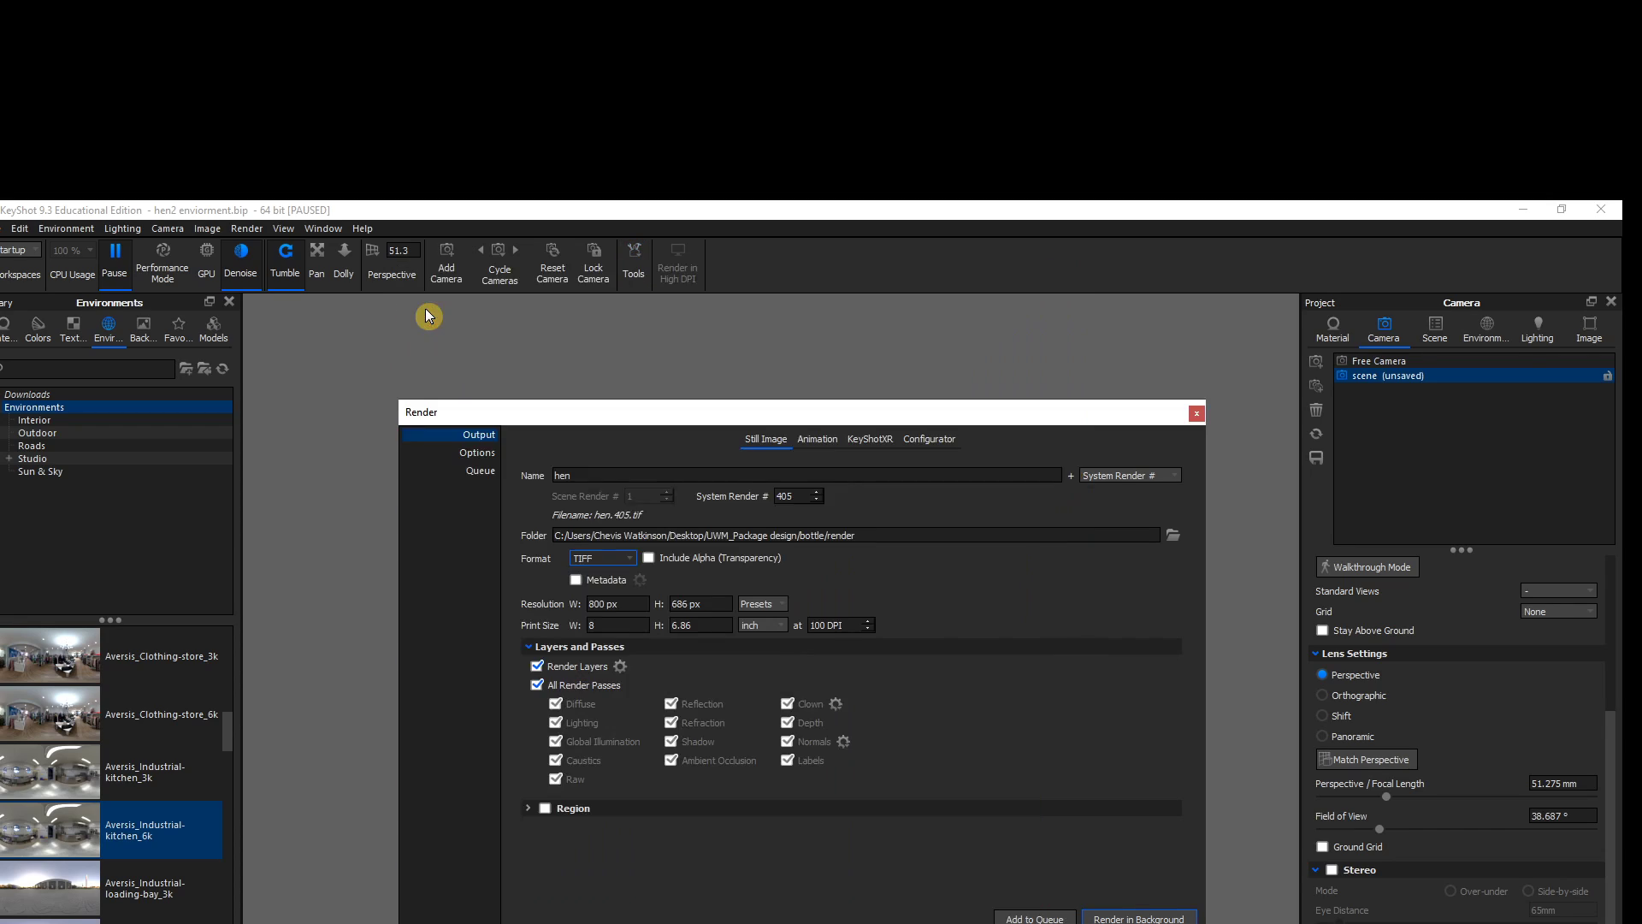
click(1197, 413)
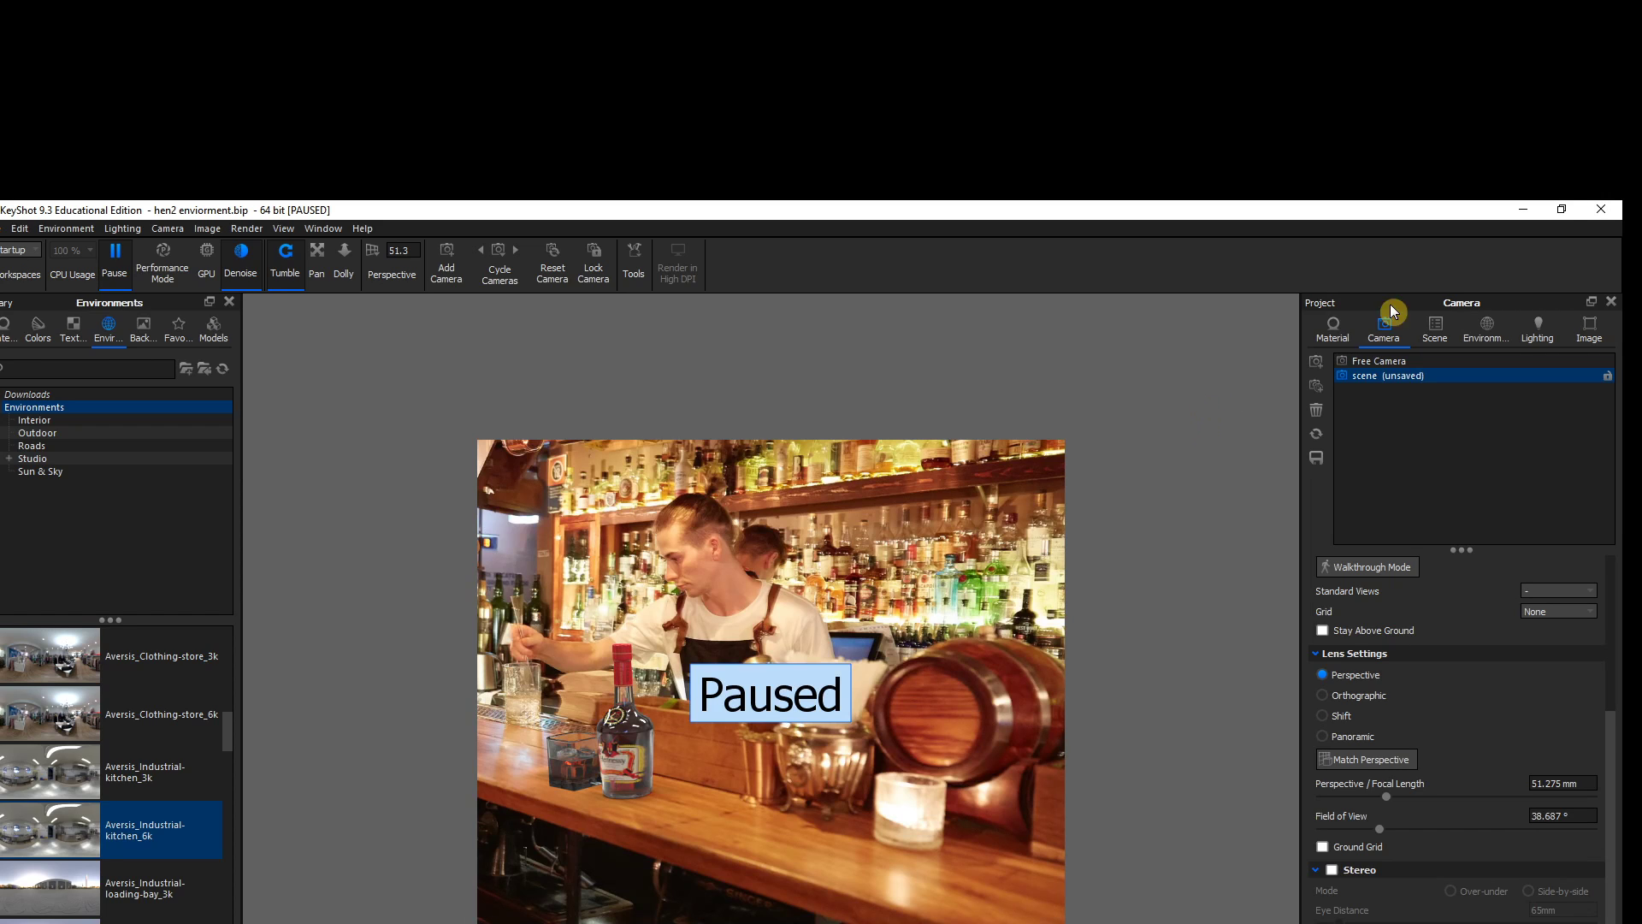
click(1524, 213)
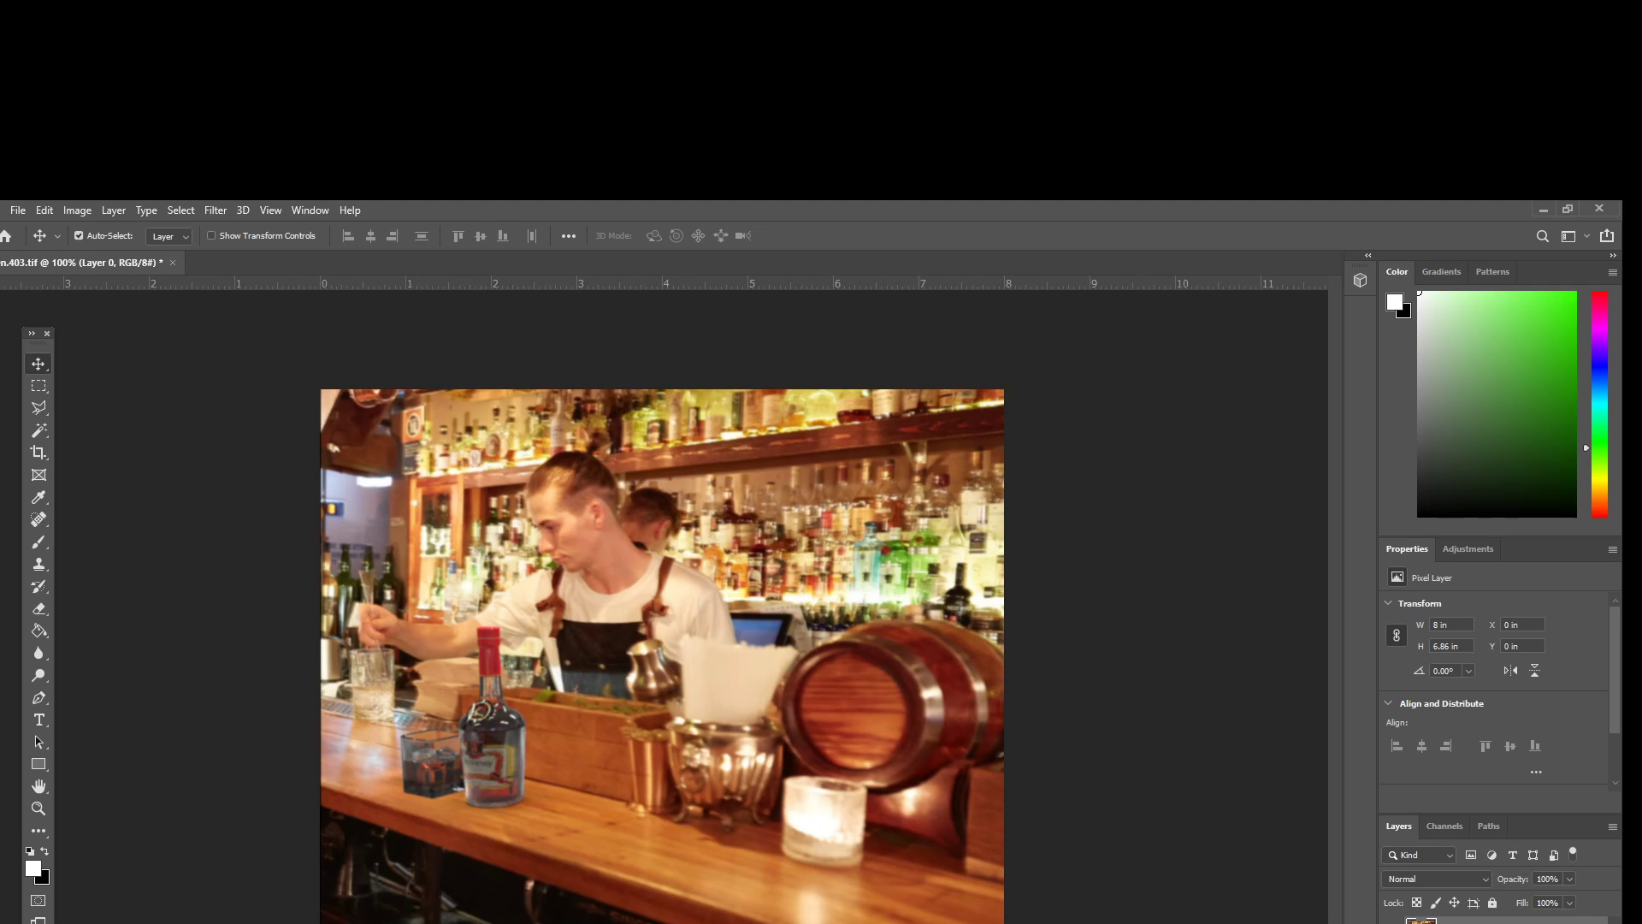
Create a new folder named temp inside the render folder
key(alt+Tab)
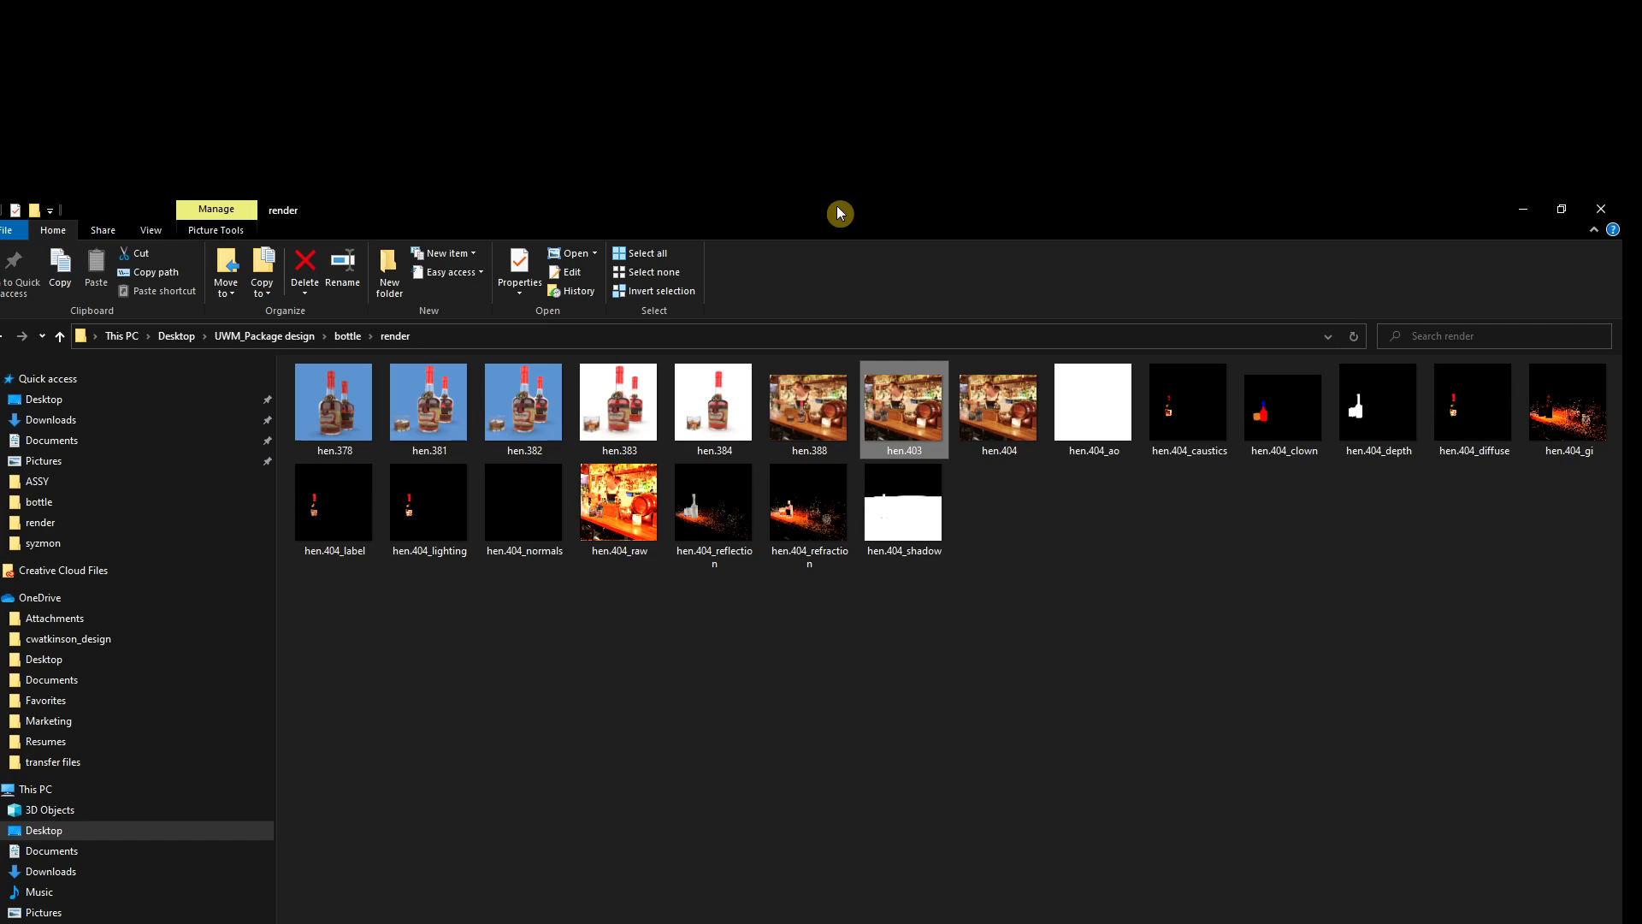
click(1012, 522)
right_click(643, 739)
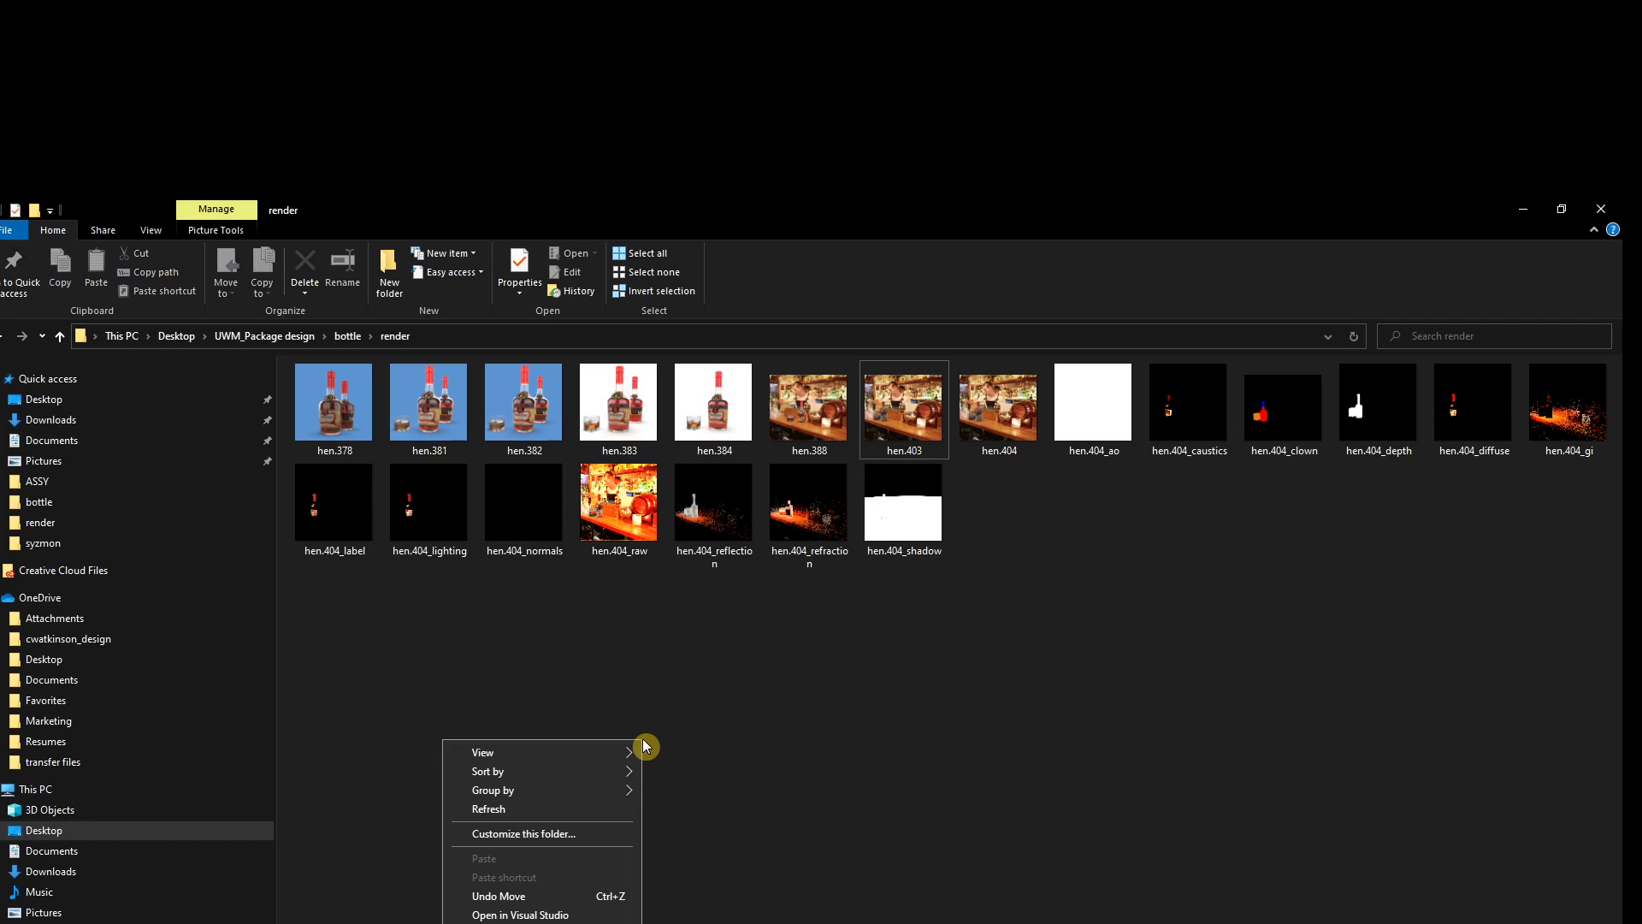
mouse_move(547, 922)
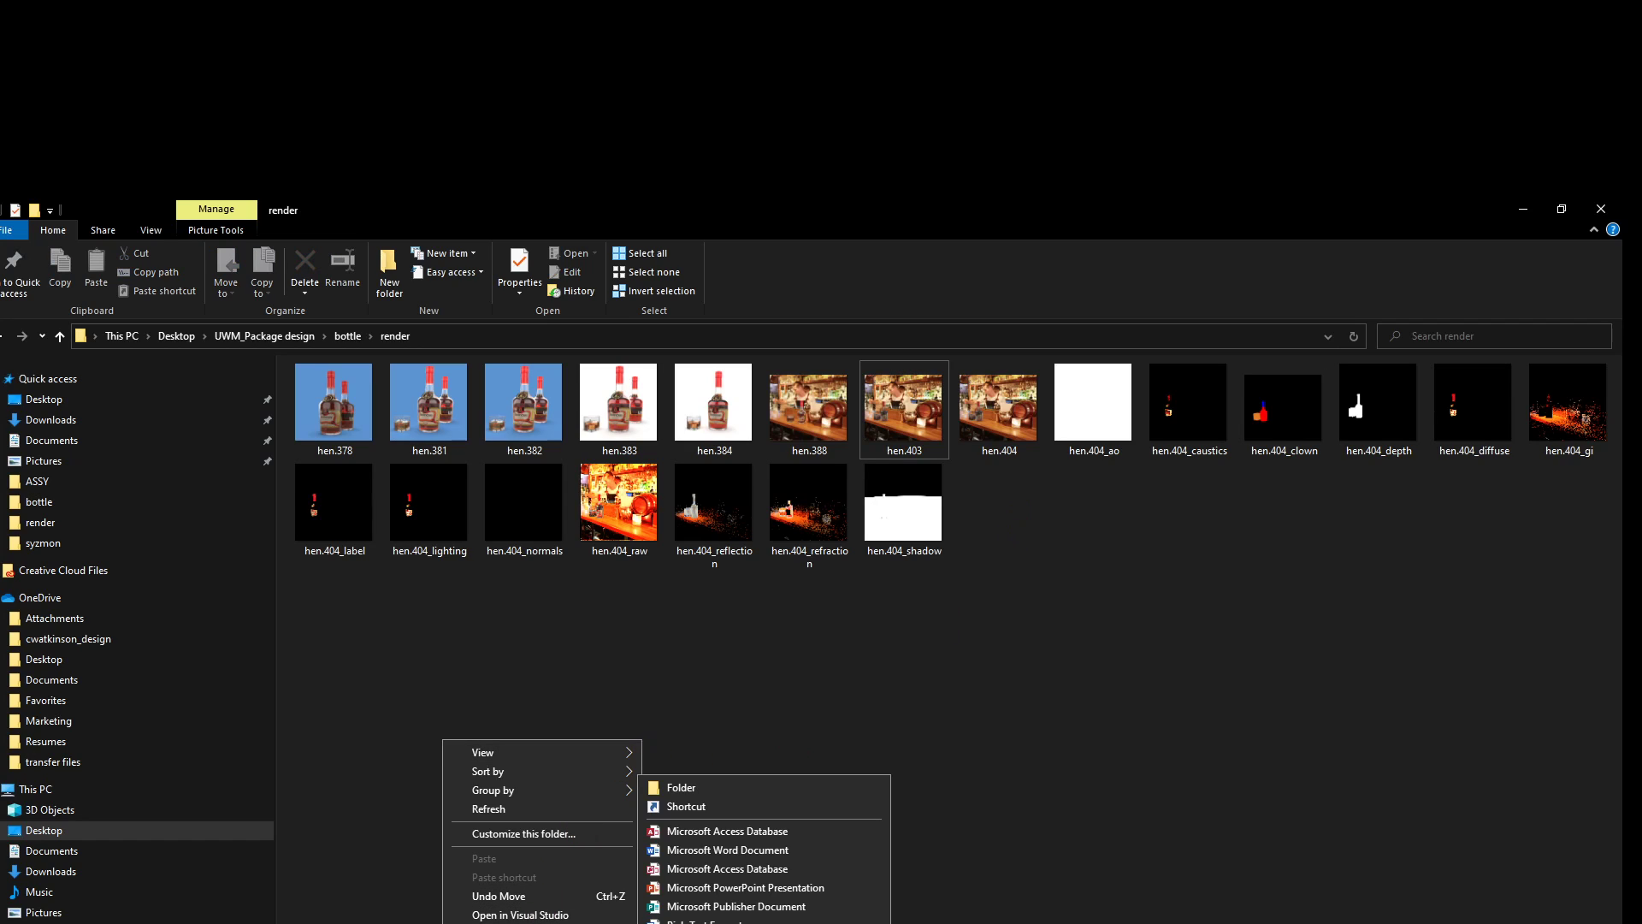
click(697, 789)
text(temp)
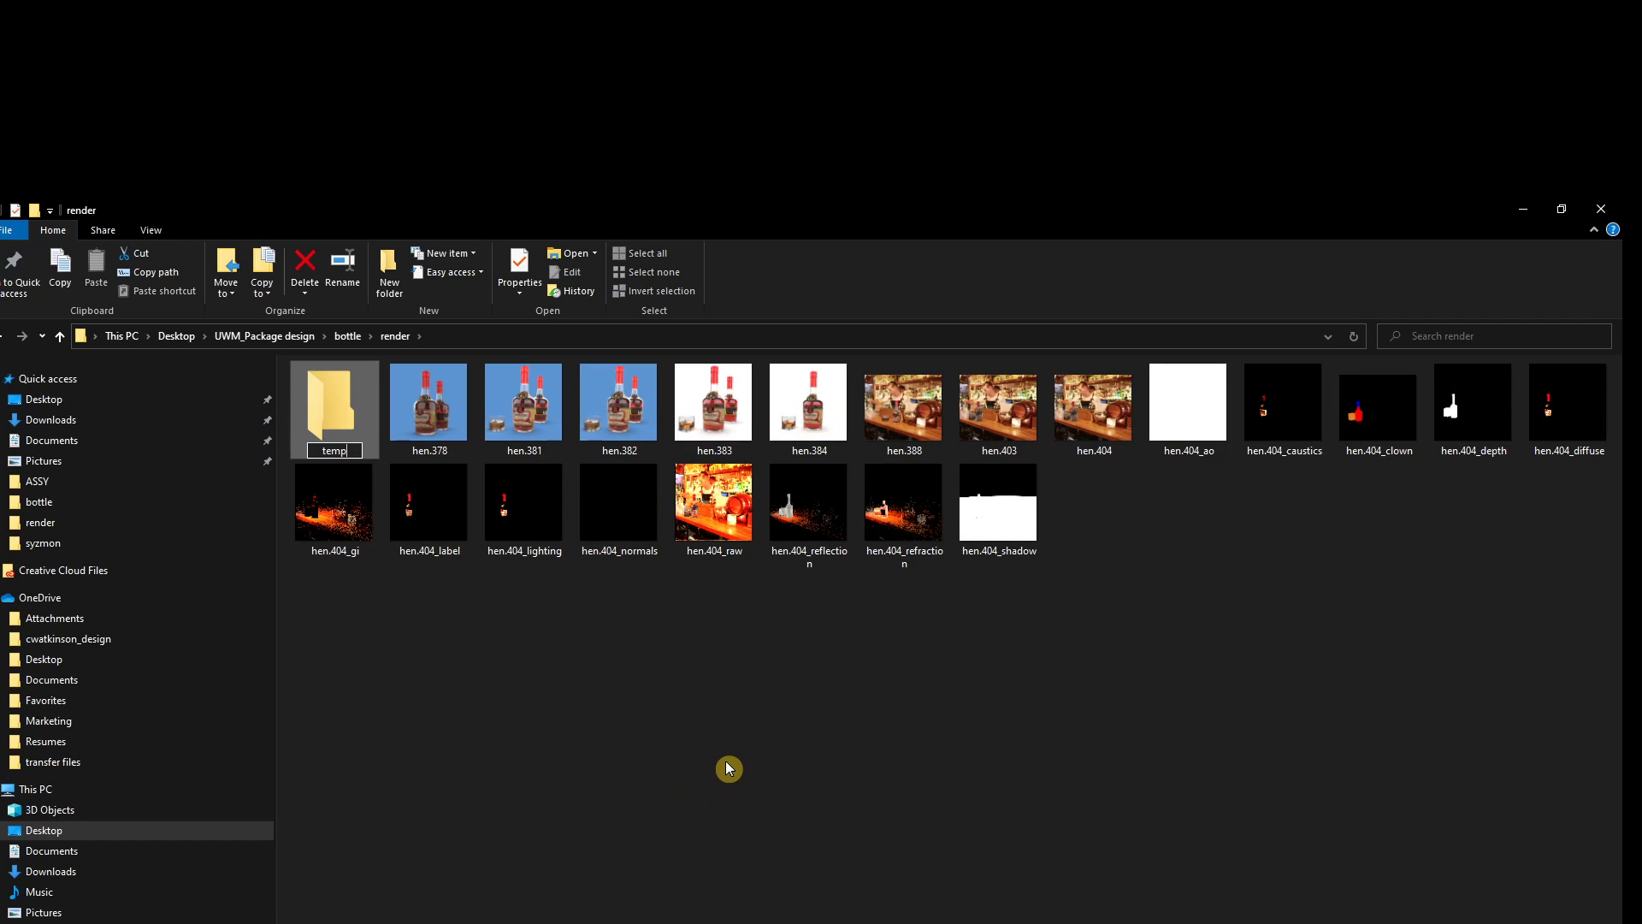
key(Return)
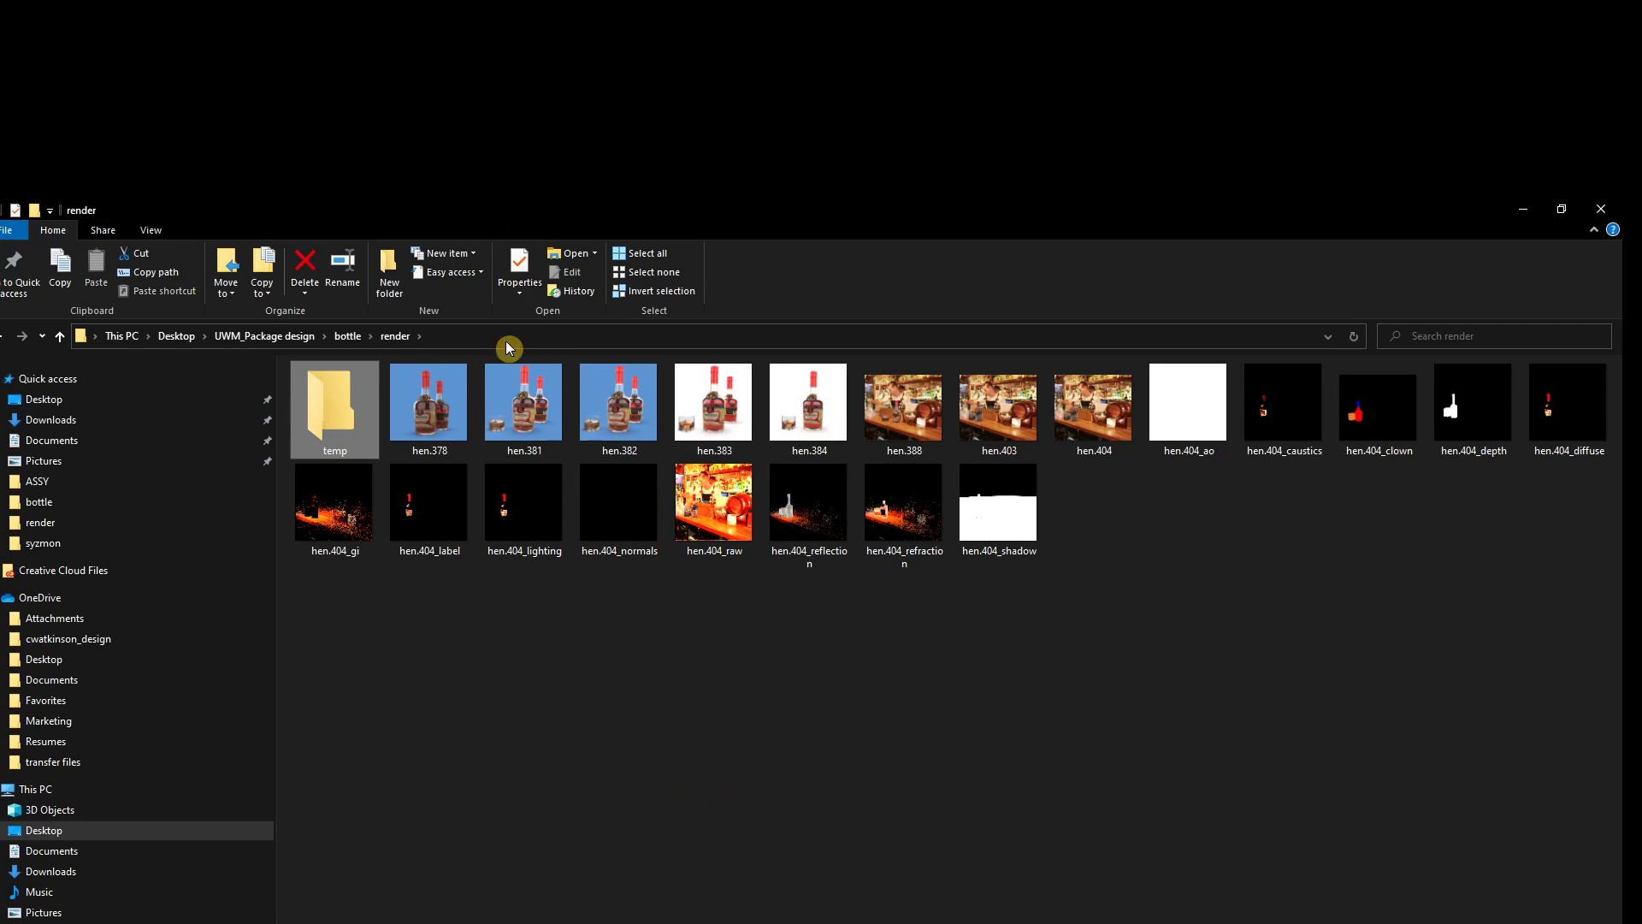
Move hen.378 through hen.384 and hen.403 into temp, leaving hen.404 selected
click(444, 392)
shift+click(784, 421)
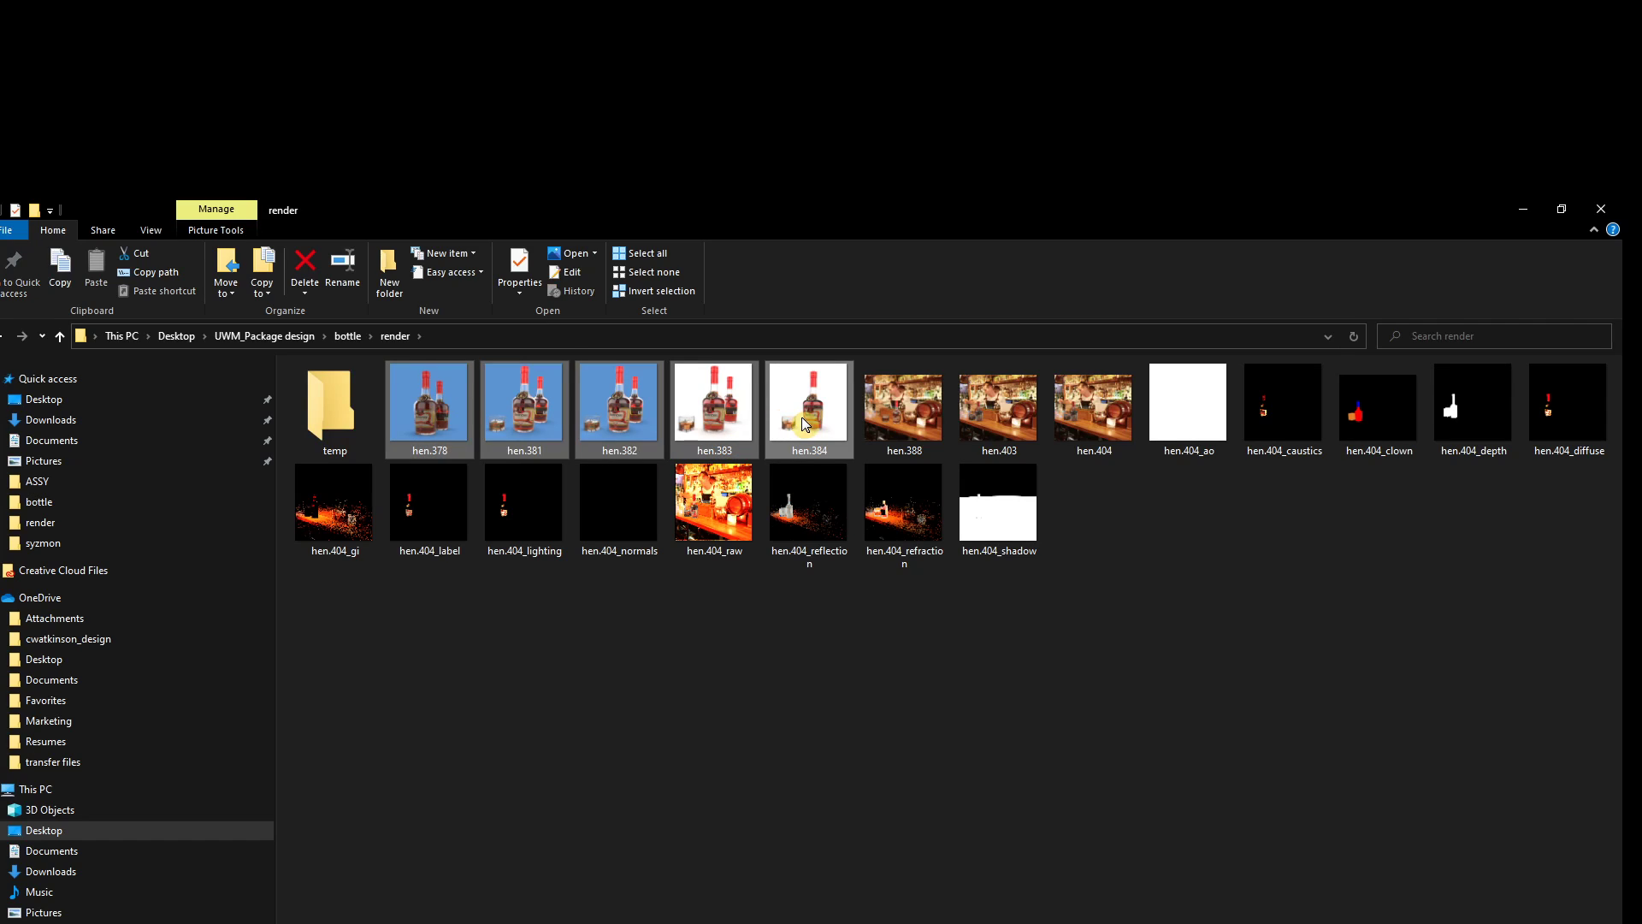
drag(802, 417, 329, 412)
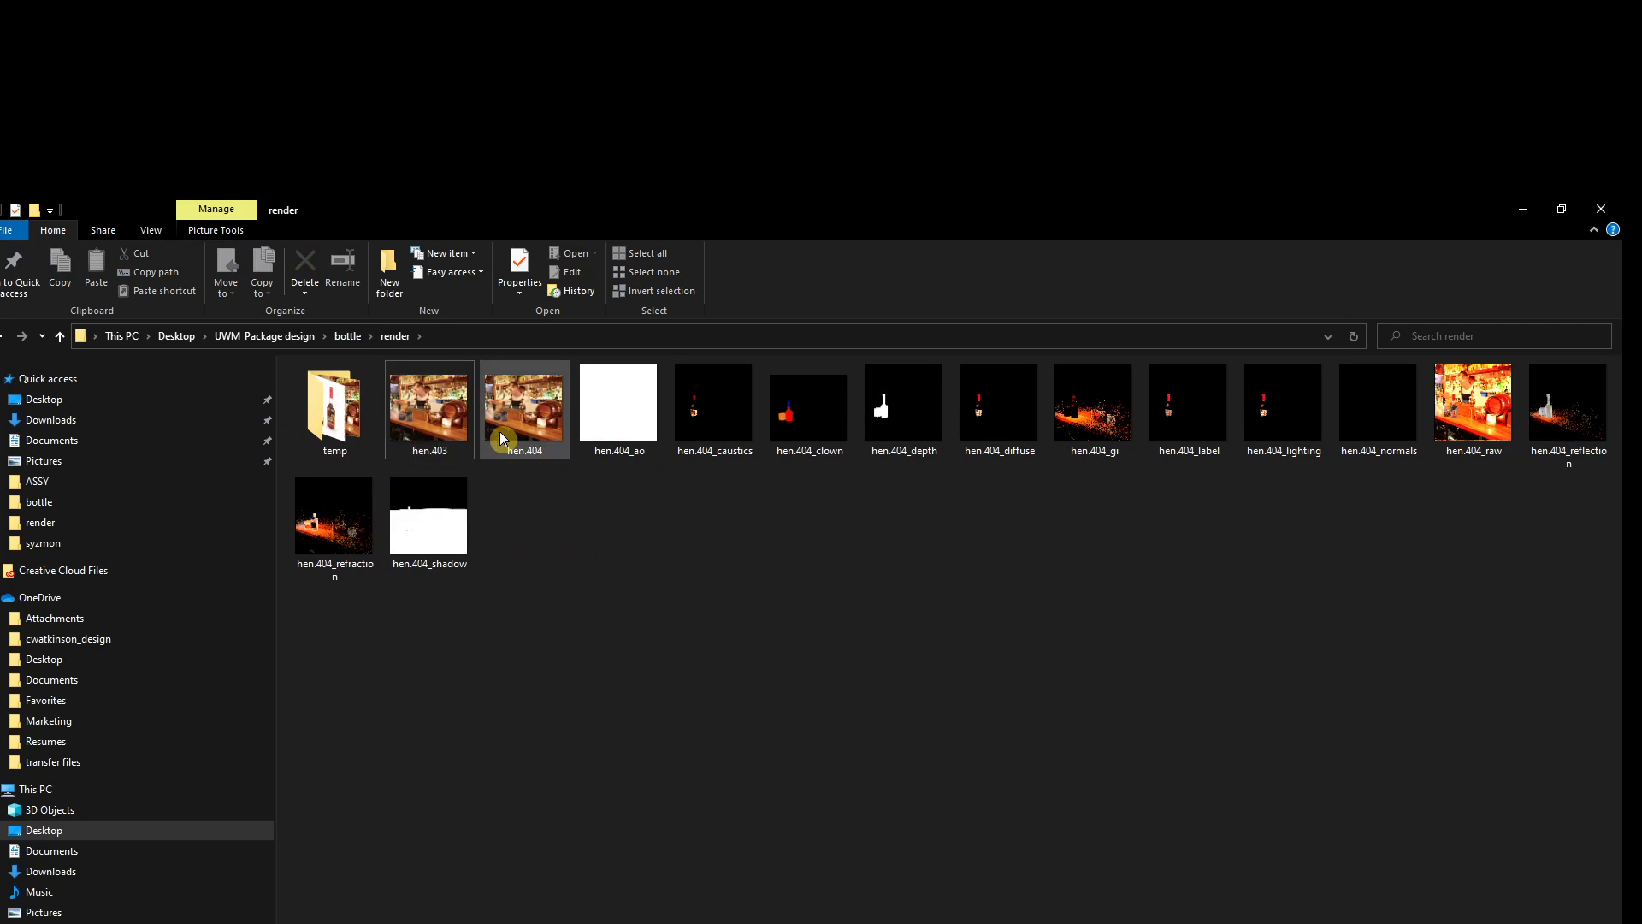
drag(454, 418, 349, 424)
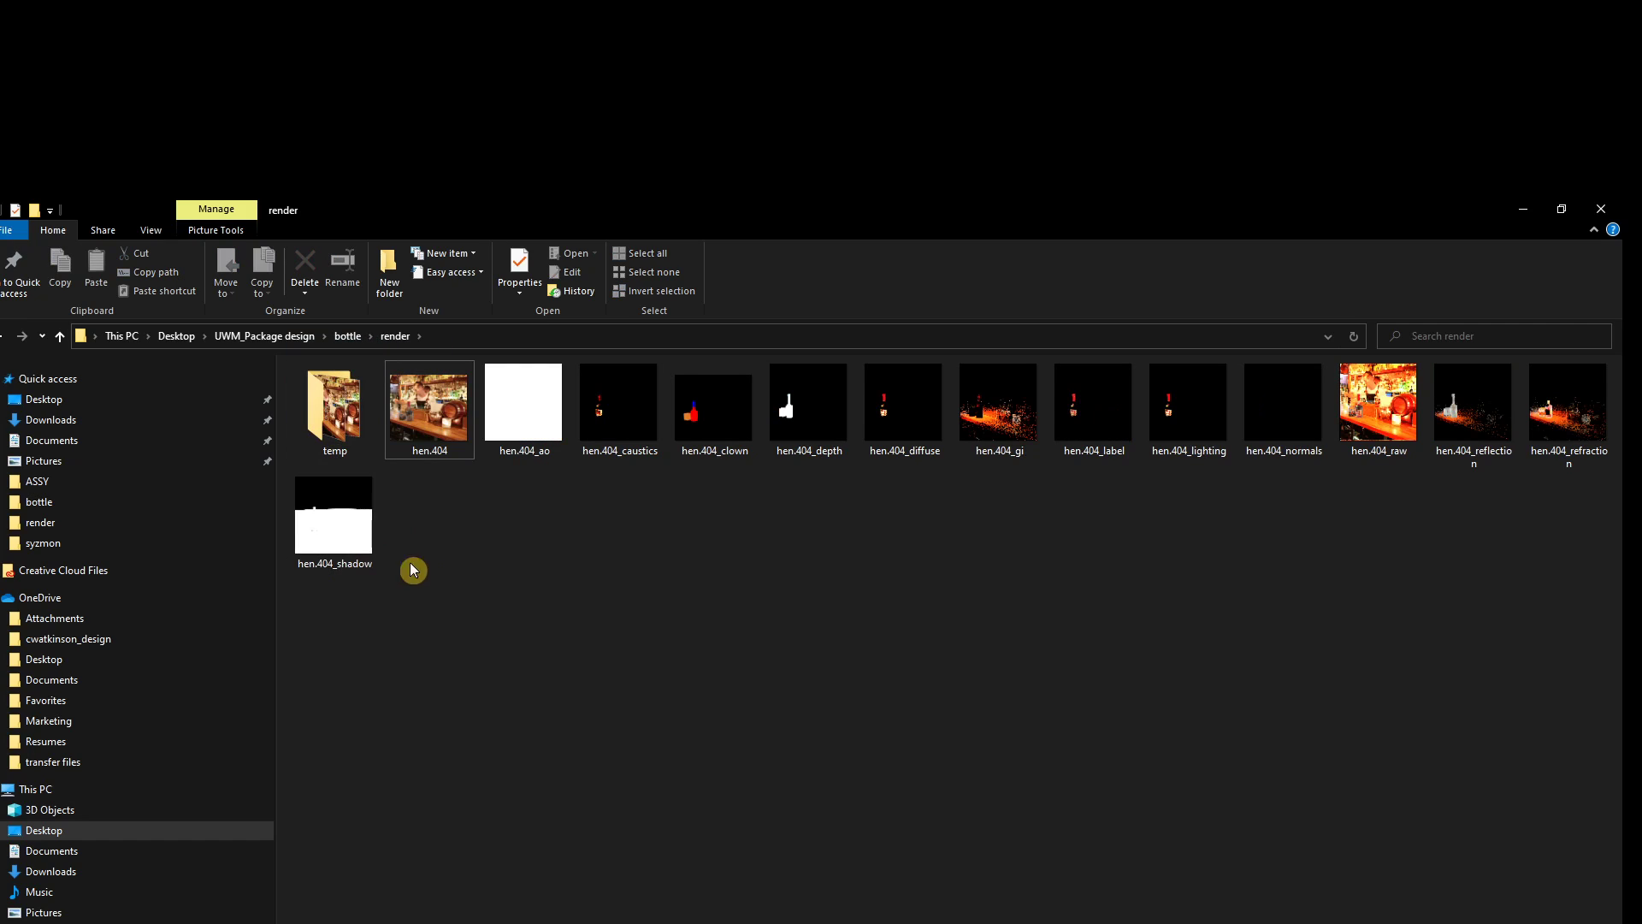
click(436, 407)
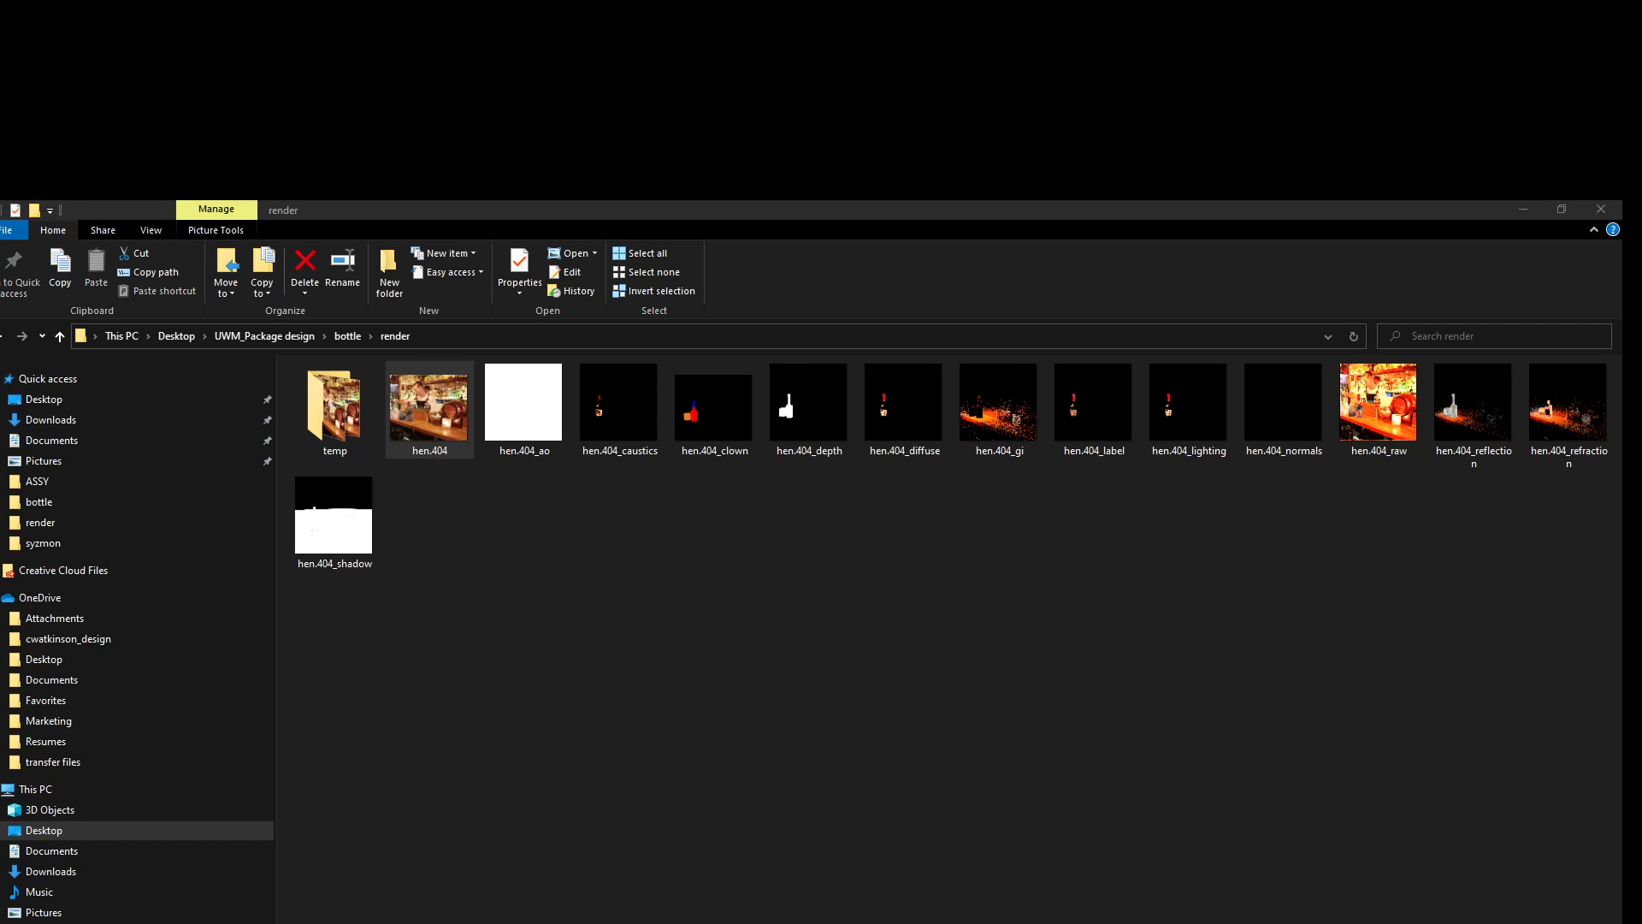
Preview hen.404 and flip back and forth to its hen.404_clown mask pass
key(Return)
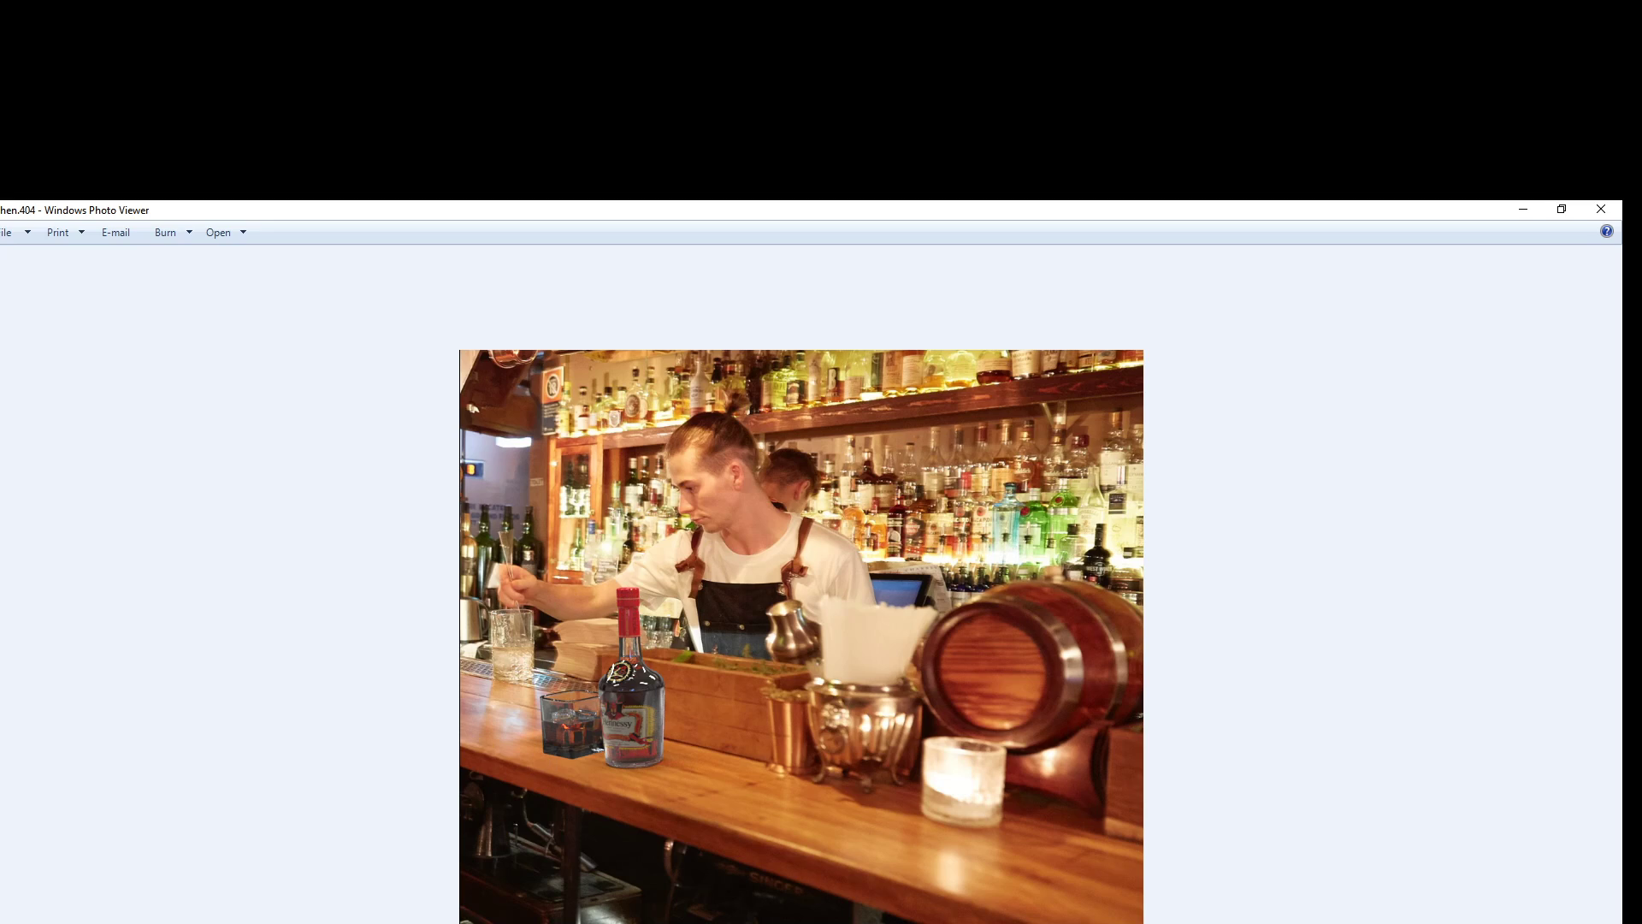
key(Right)
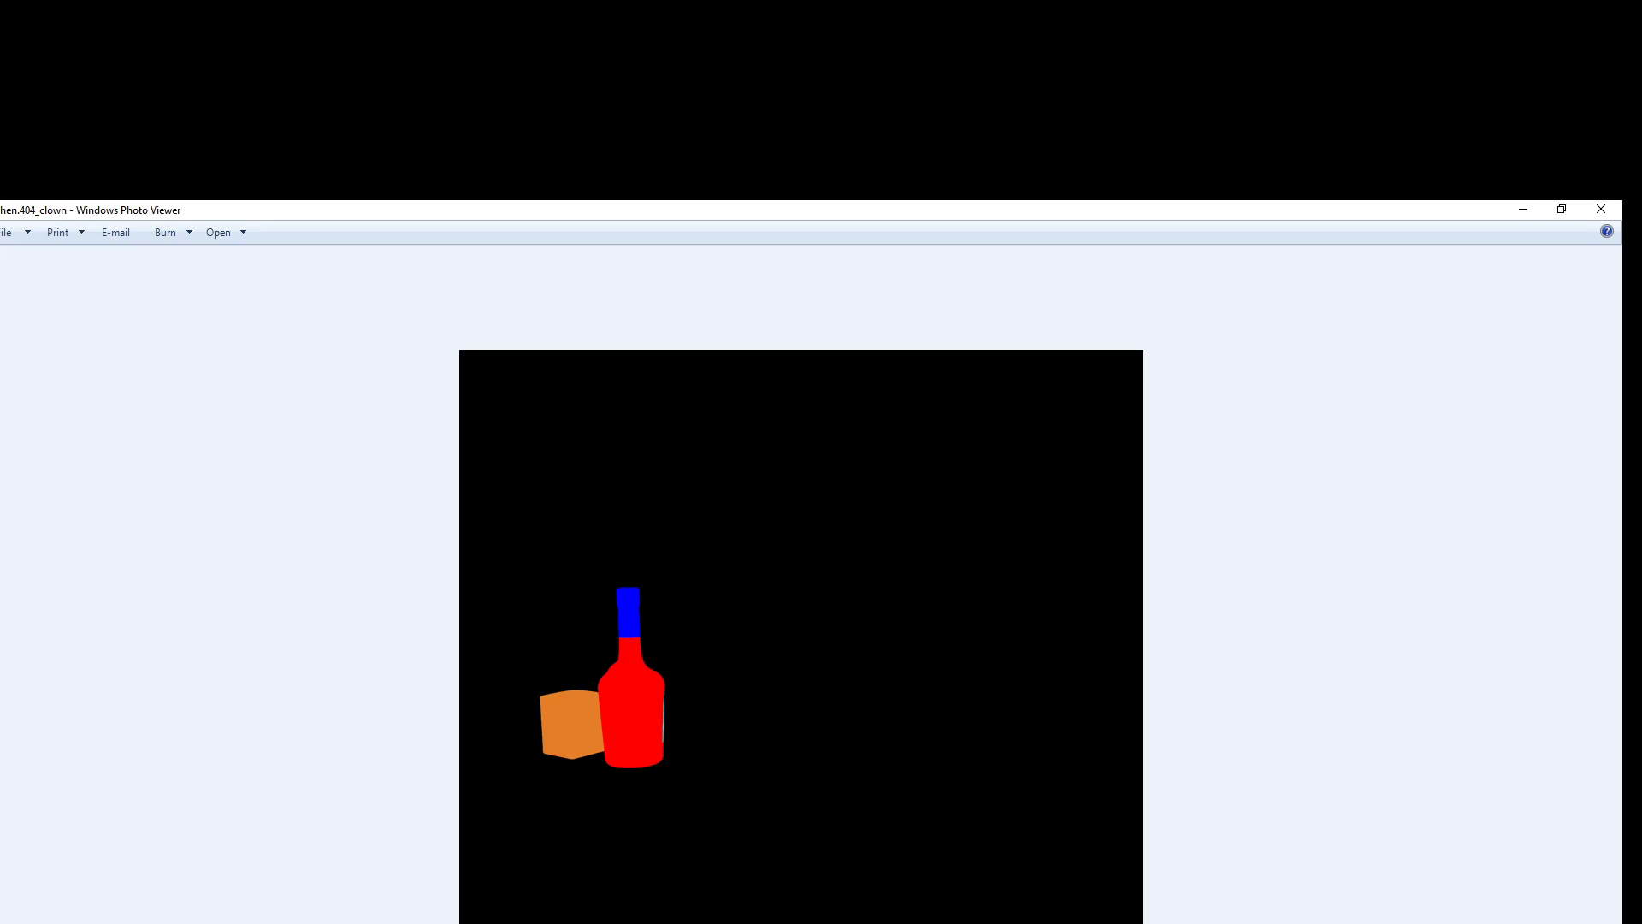
key(Left)
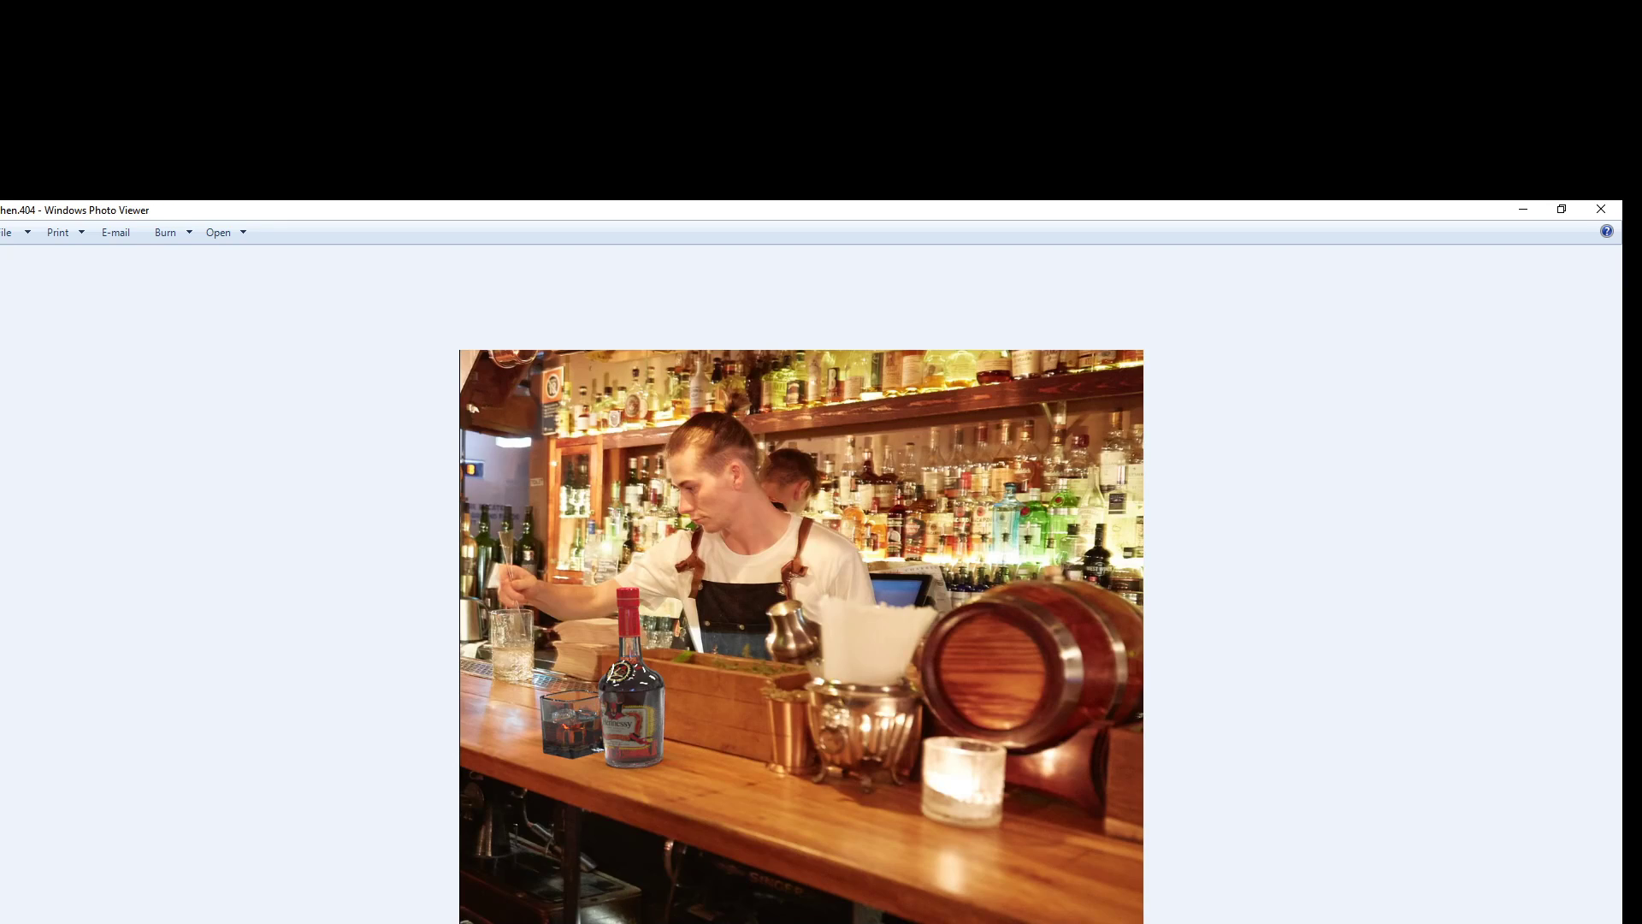
key(Right)
key(Left)
key(Right)
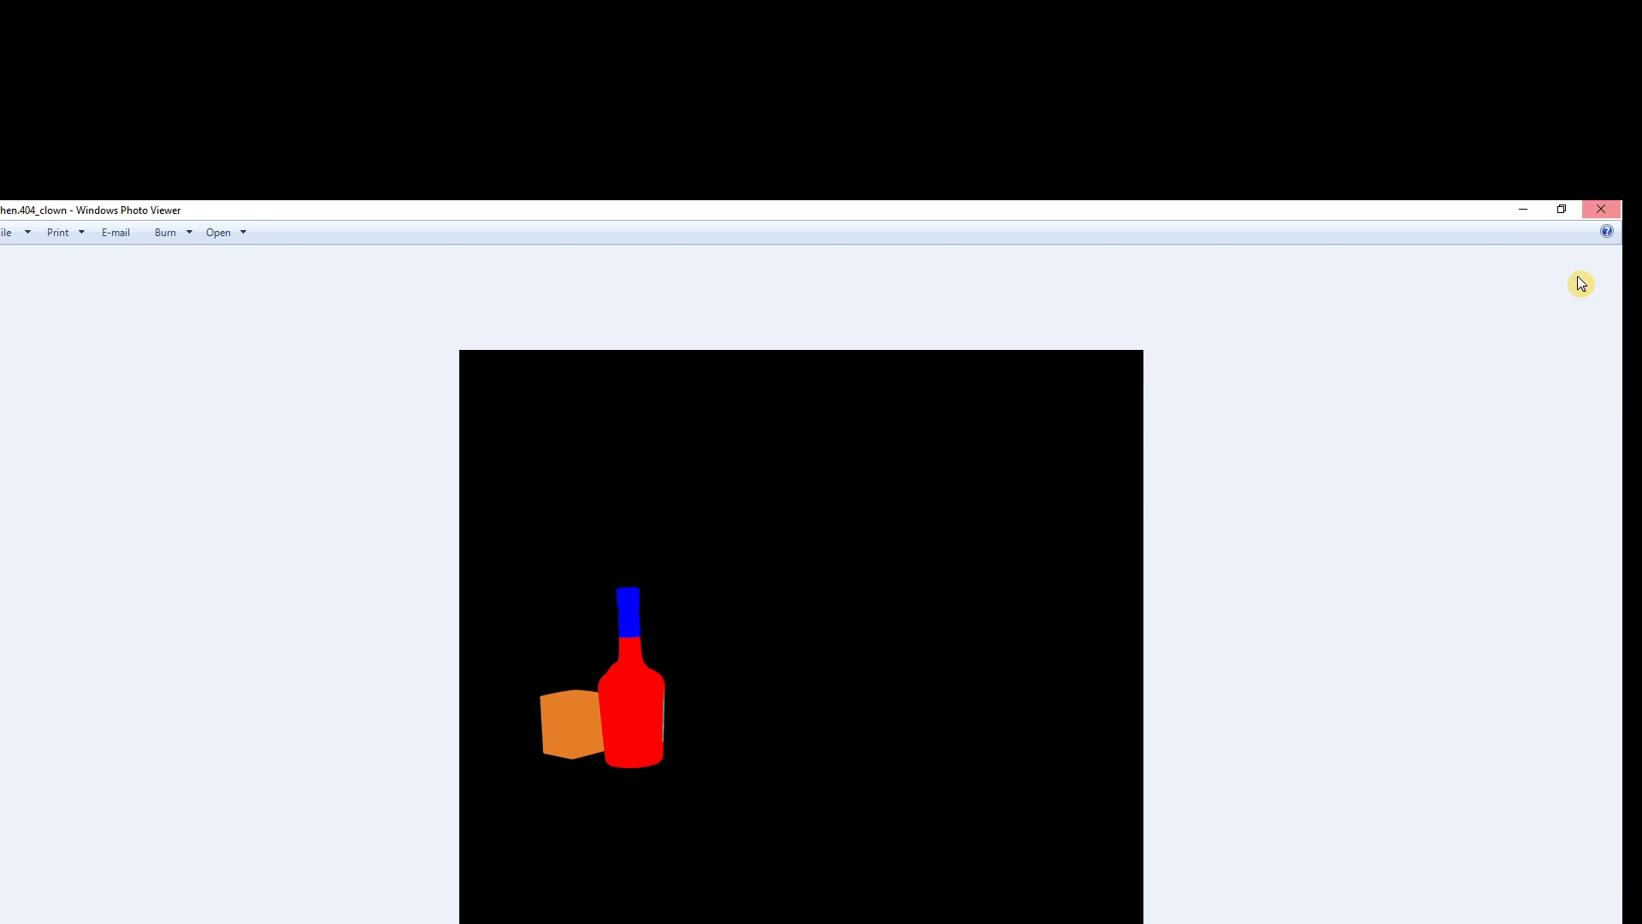
Close Photo Viewer and snap the render folder window to the left half
click(1601, 209)
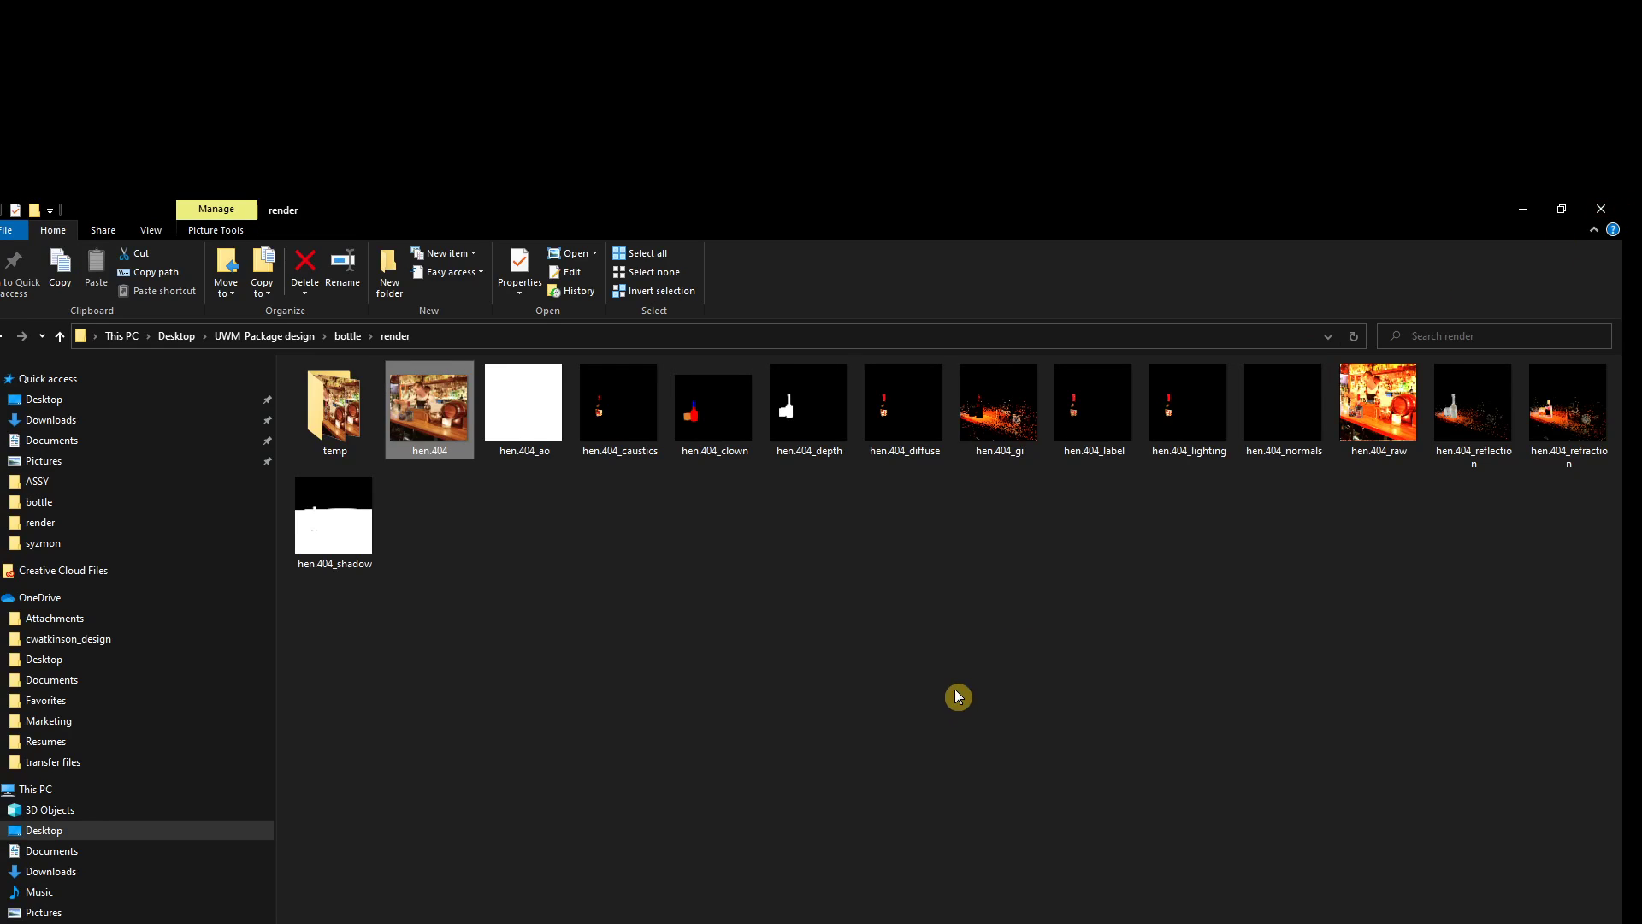
click(931, 430)
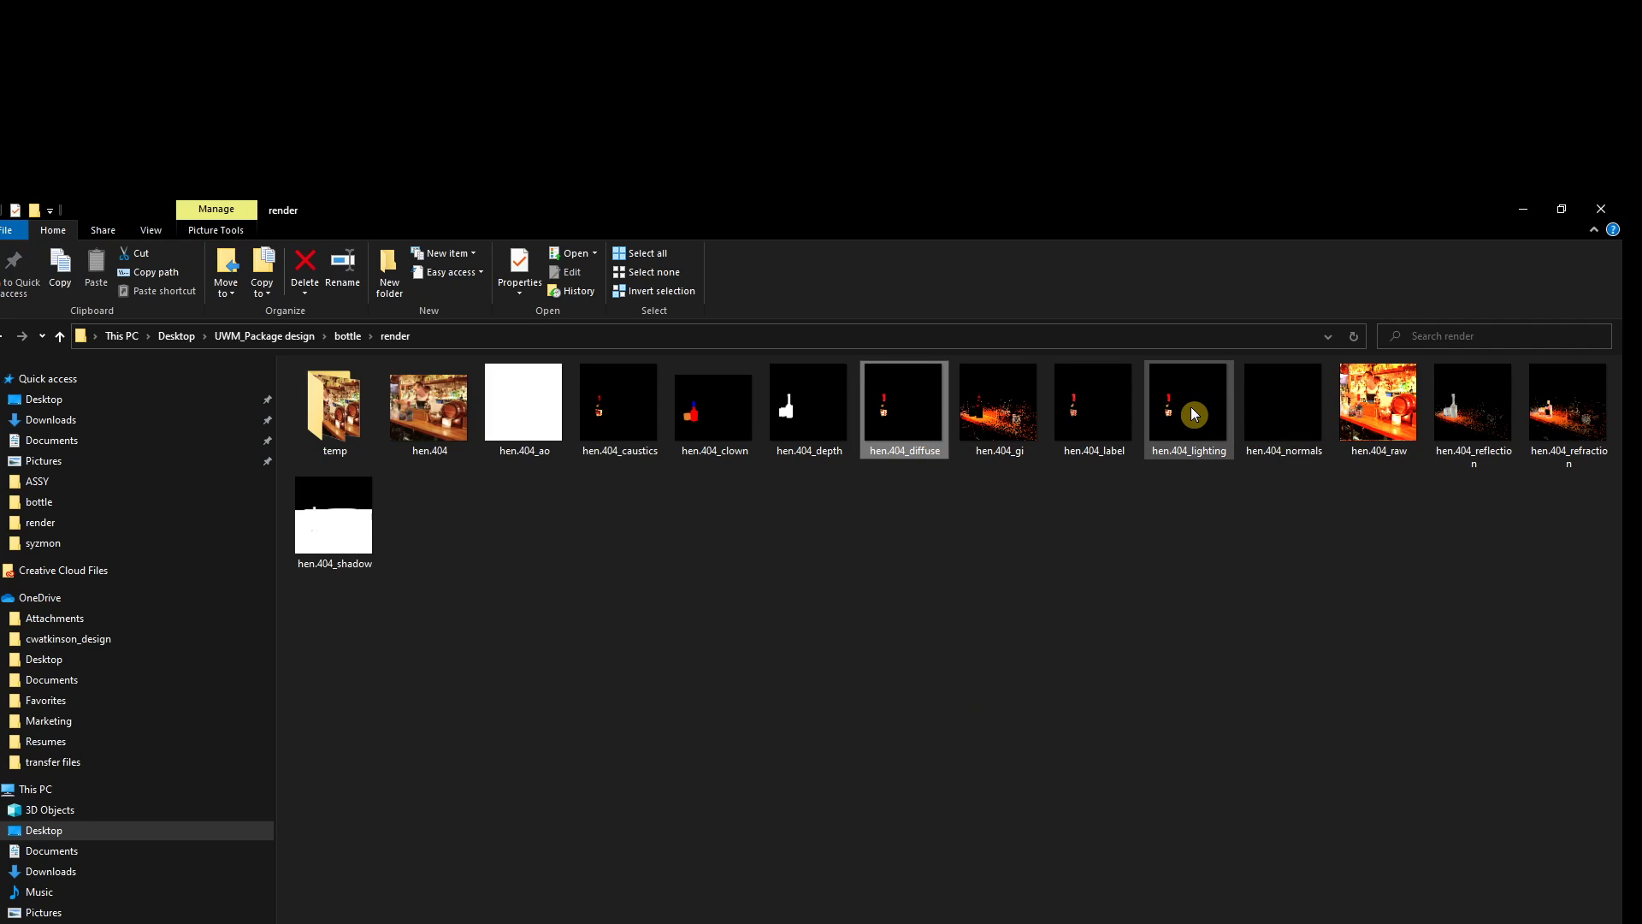
drag(1141, 205, 2, 504)
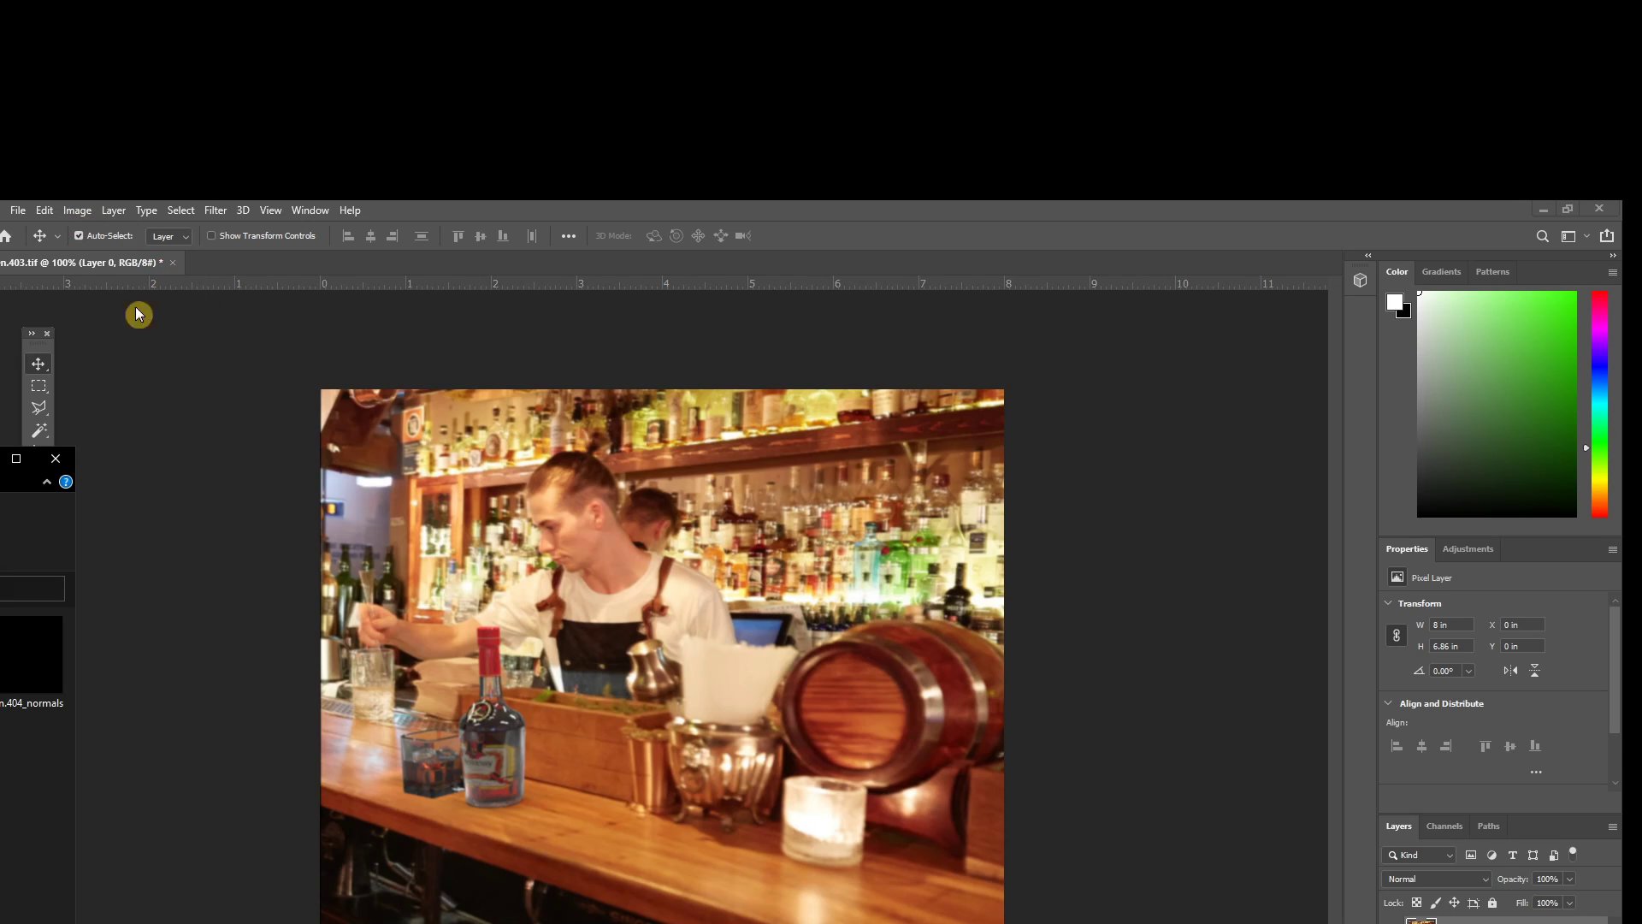
Discard hen.403's changes on closing and drag hen.404.tif from Explorer into Photoshop
click(174, 263)
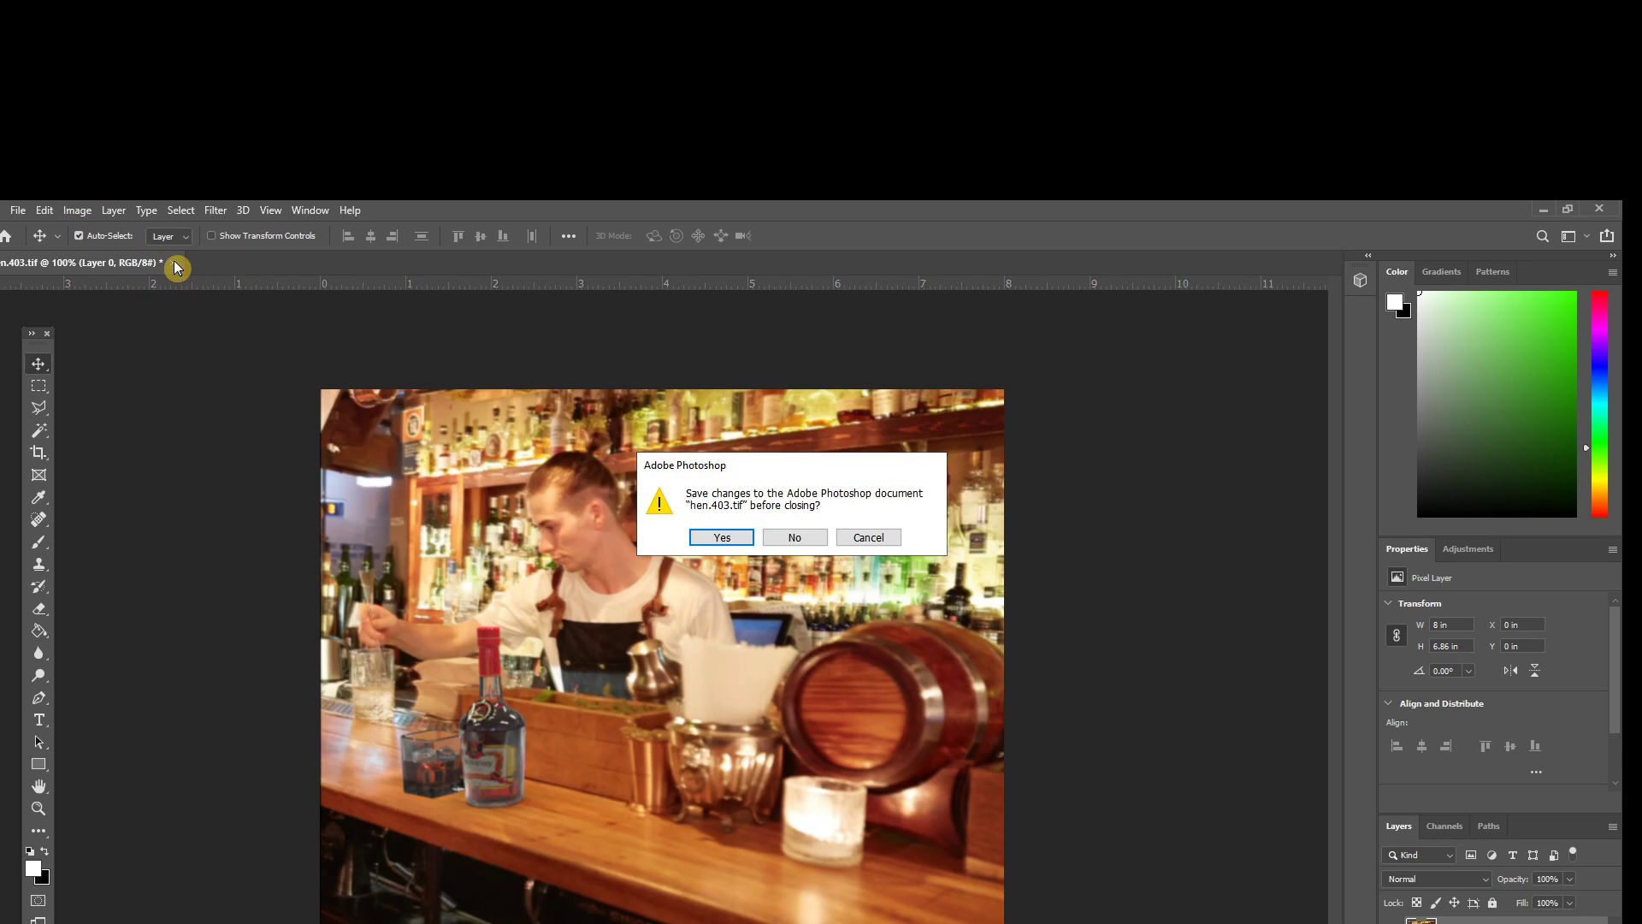
click(792, 537)
click(804, 538)
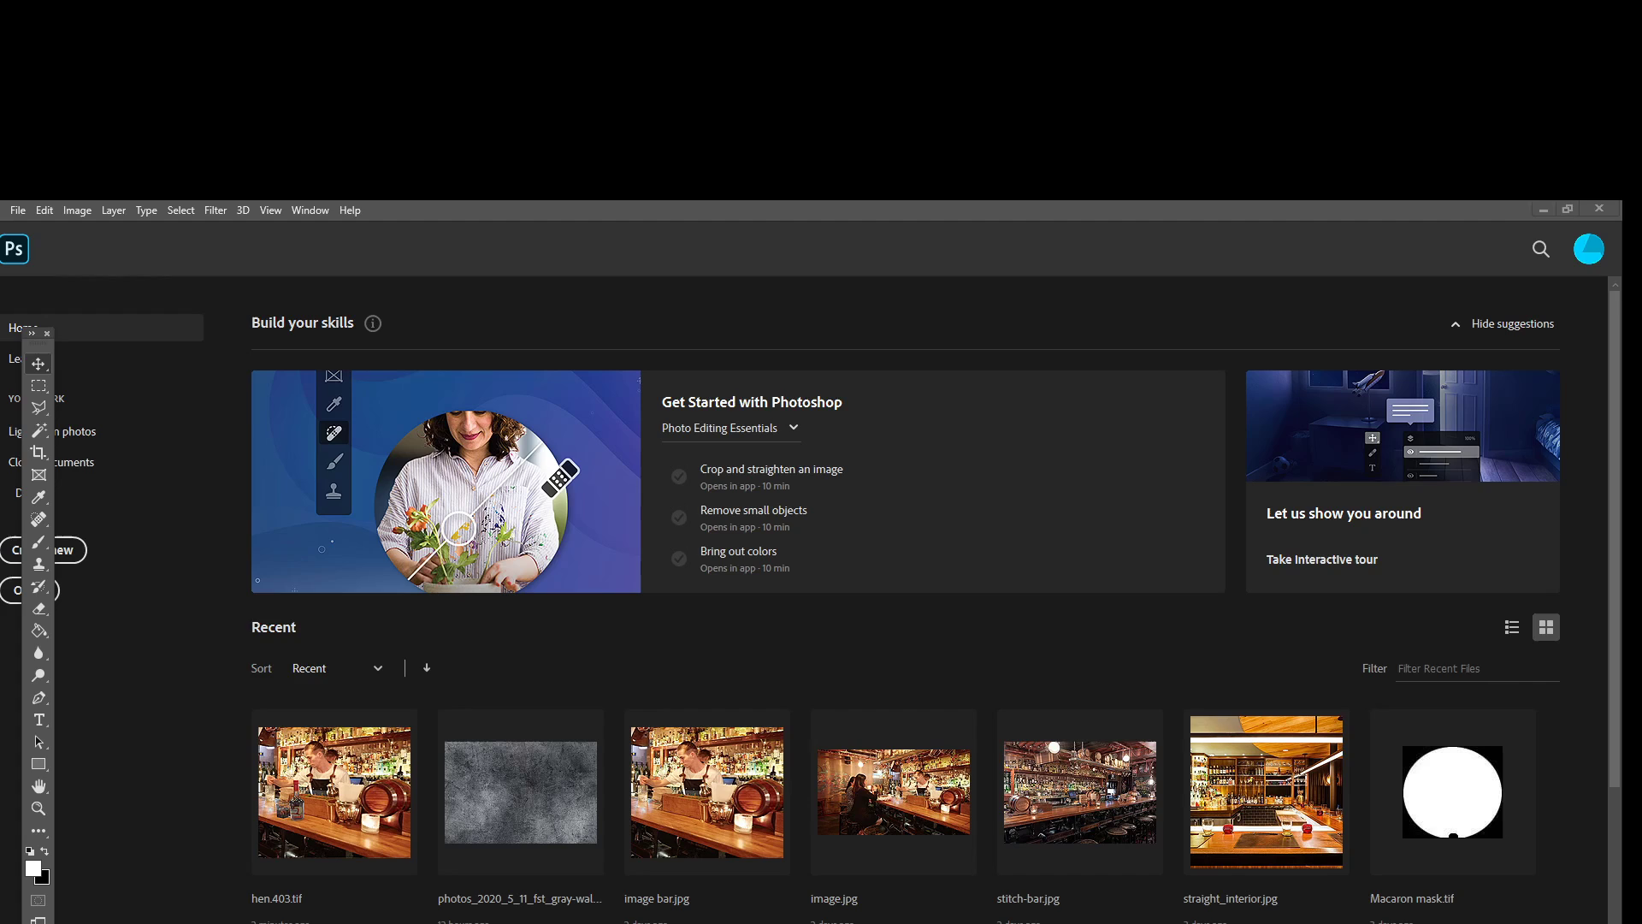
drag(400, 718, 795, 698)
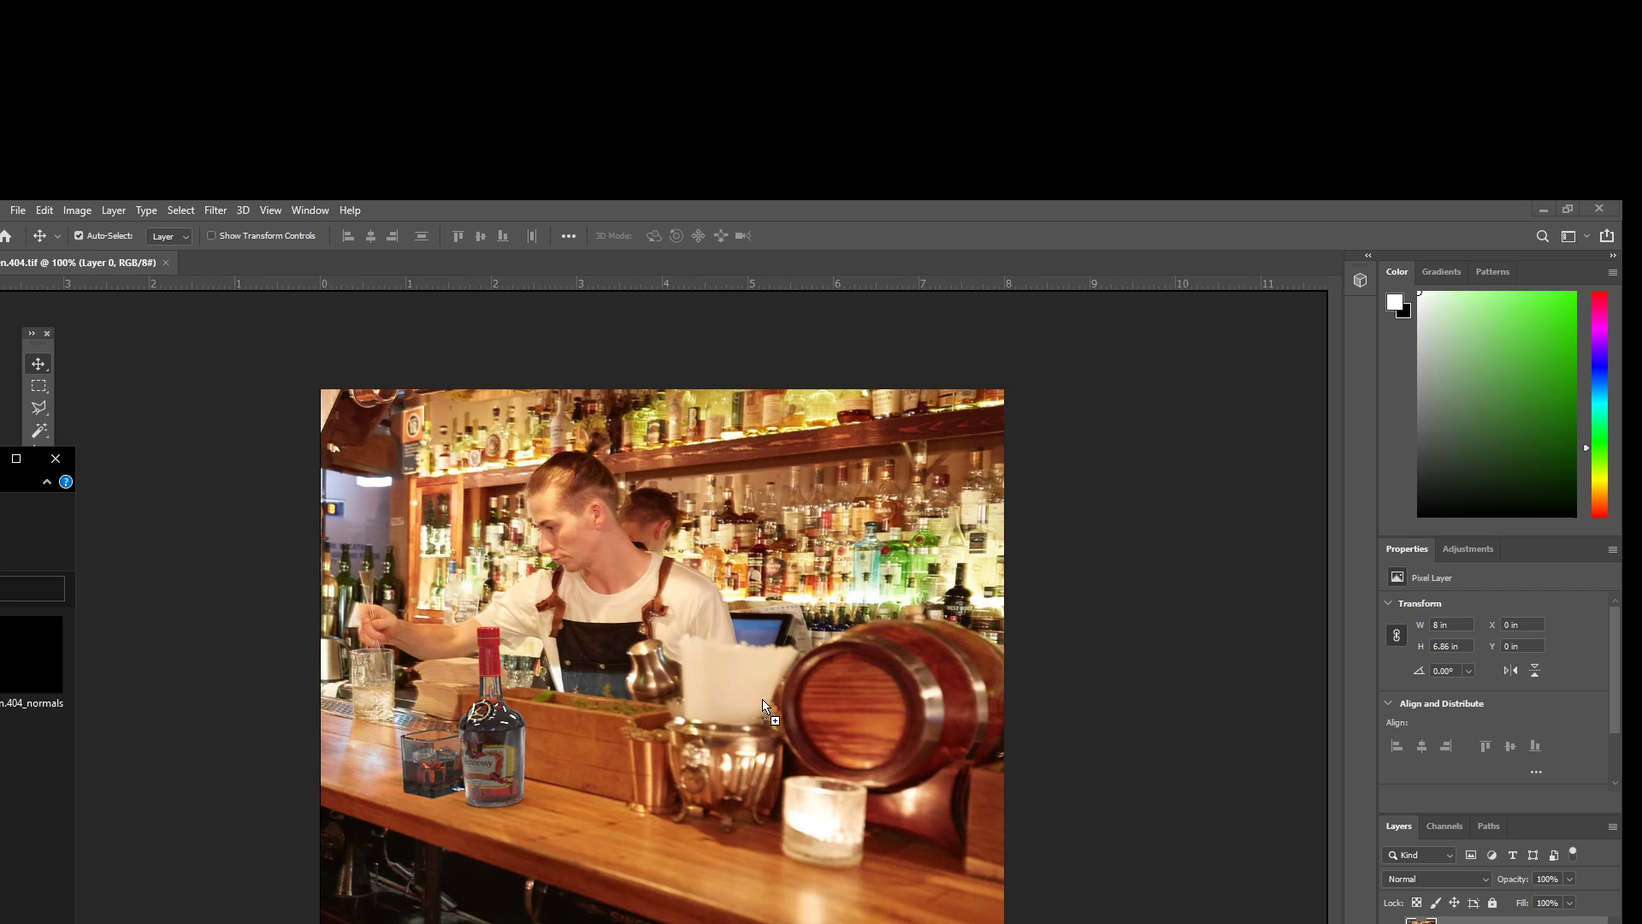
Place hen.404_clown as a layer, Magic Wand its black background, then hide that layer
drag(787, 757, 787, 757)
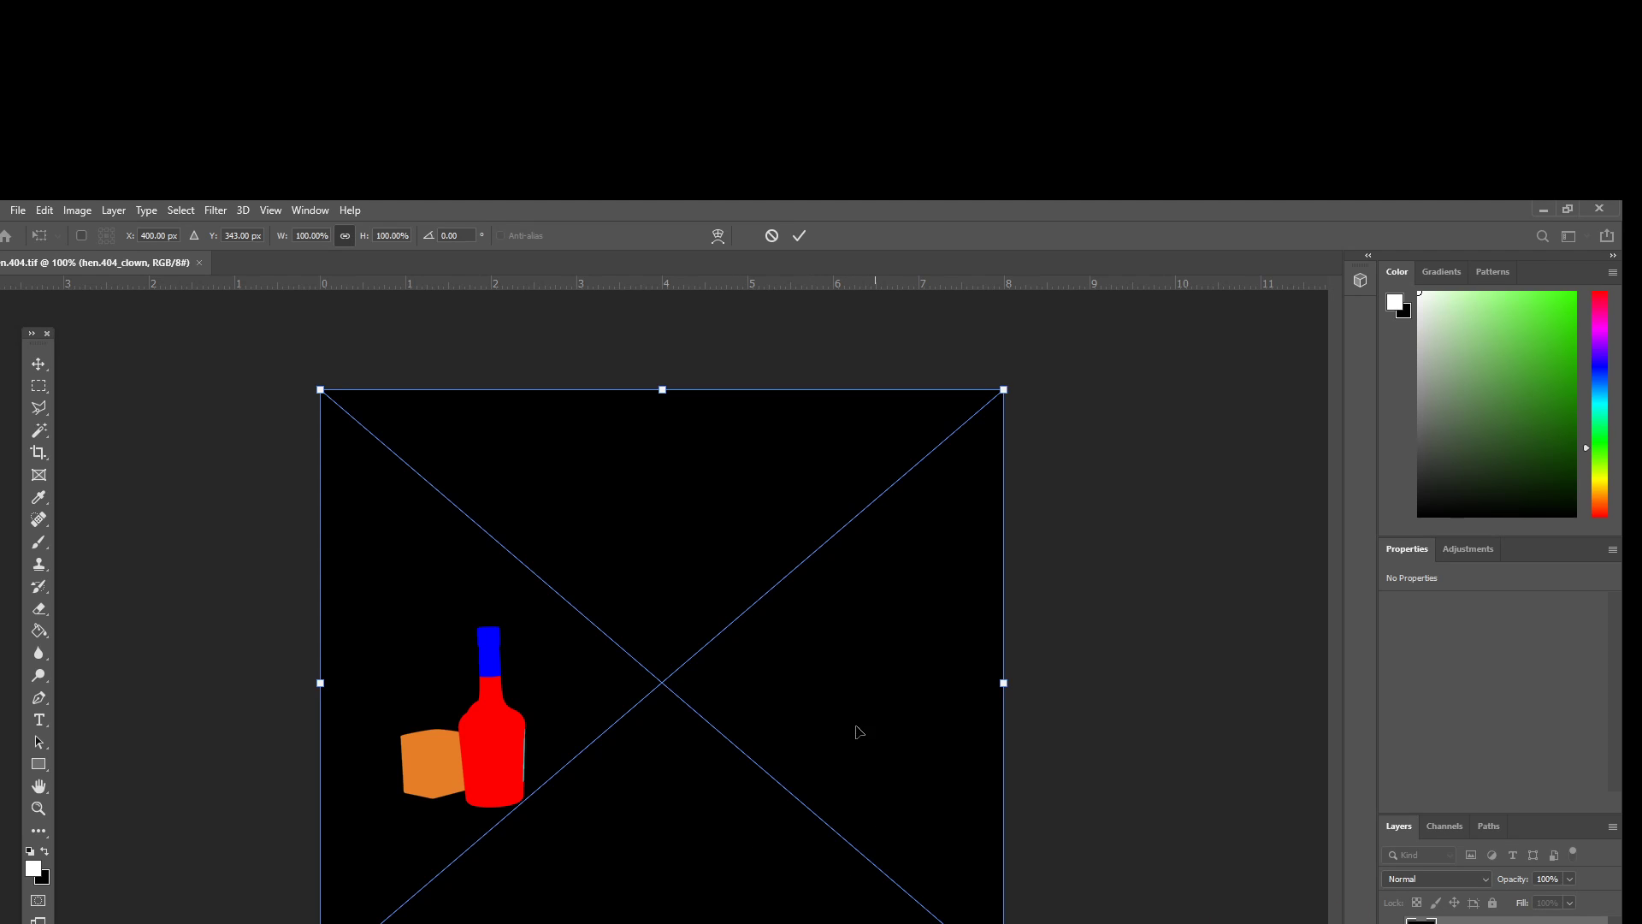
mouse_move(876, 693)
mouse_down()
mouse_move(892, 731)
mouse_move(878, 691)
mouse_up()
click(38, 430)
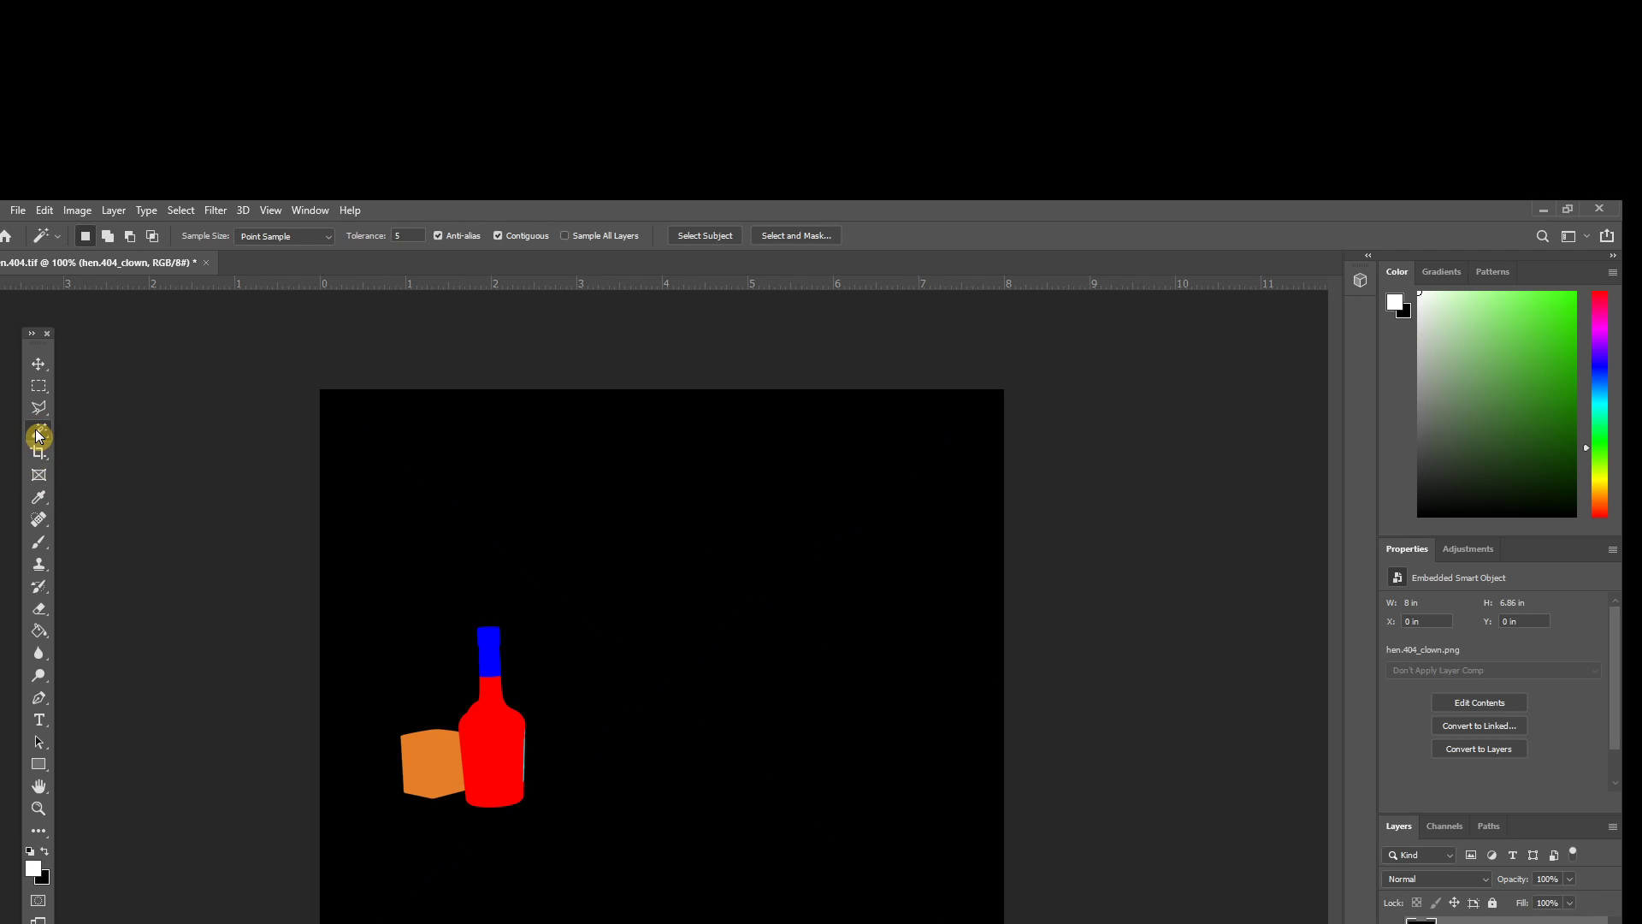
click(351, 499)
click(1373, 922)
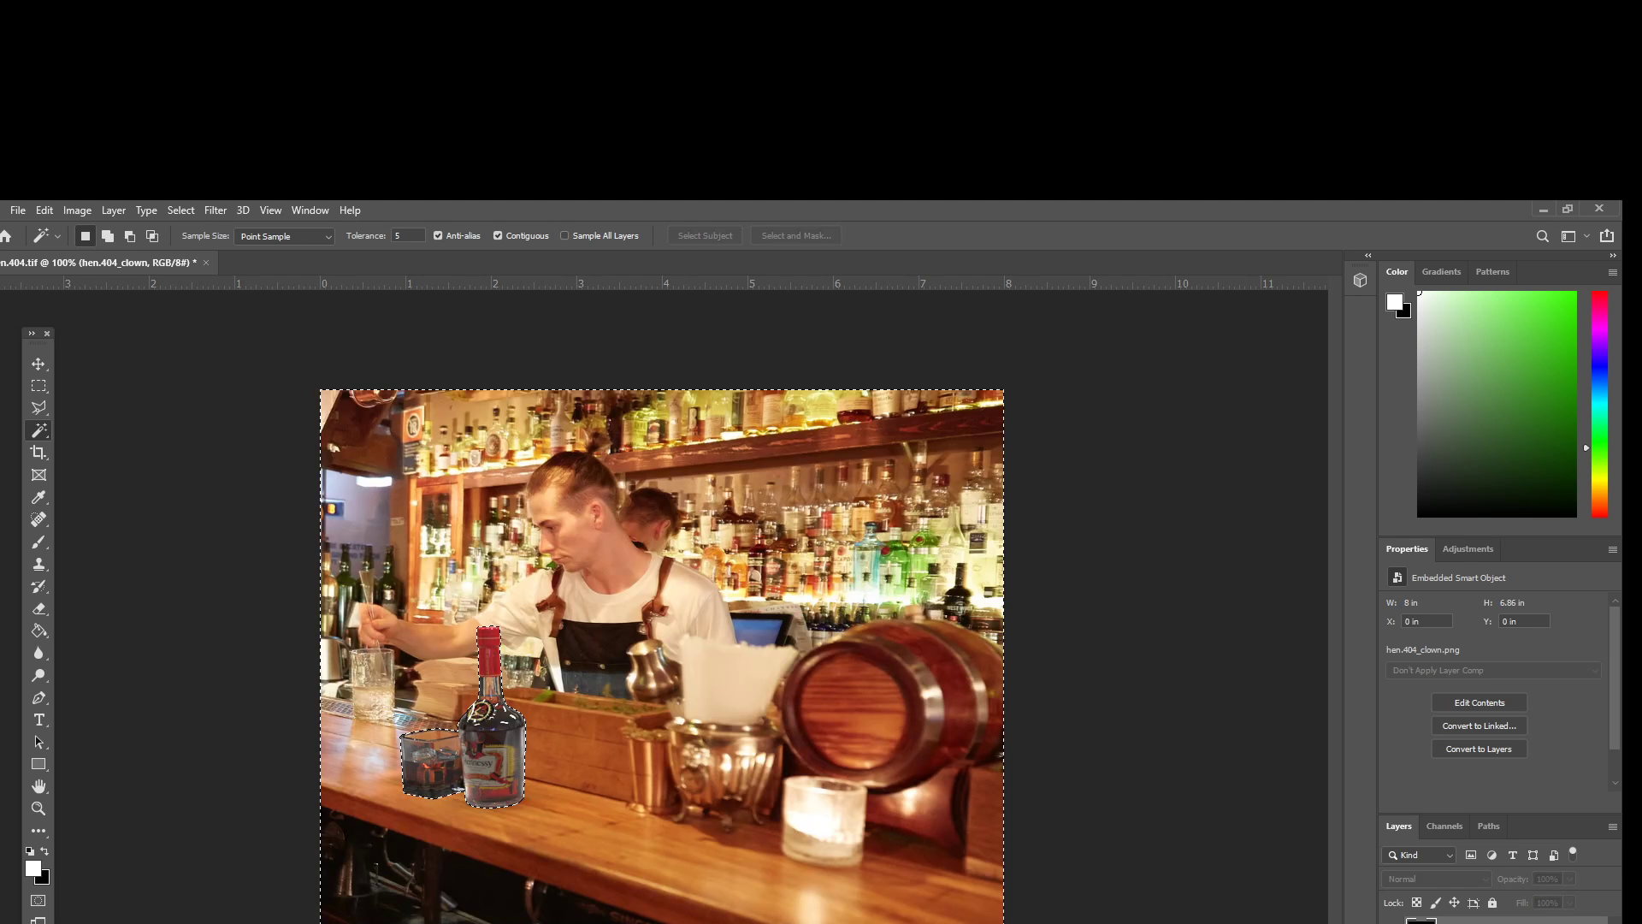
Invert the selection on Layer 0 and cut the bottle and glass onto Layer 1
click(1454, 922)
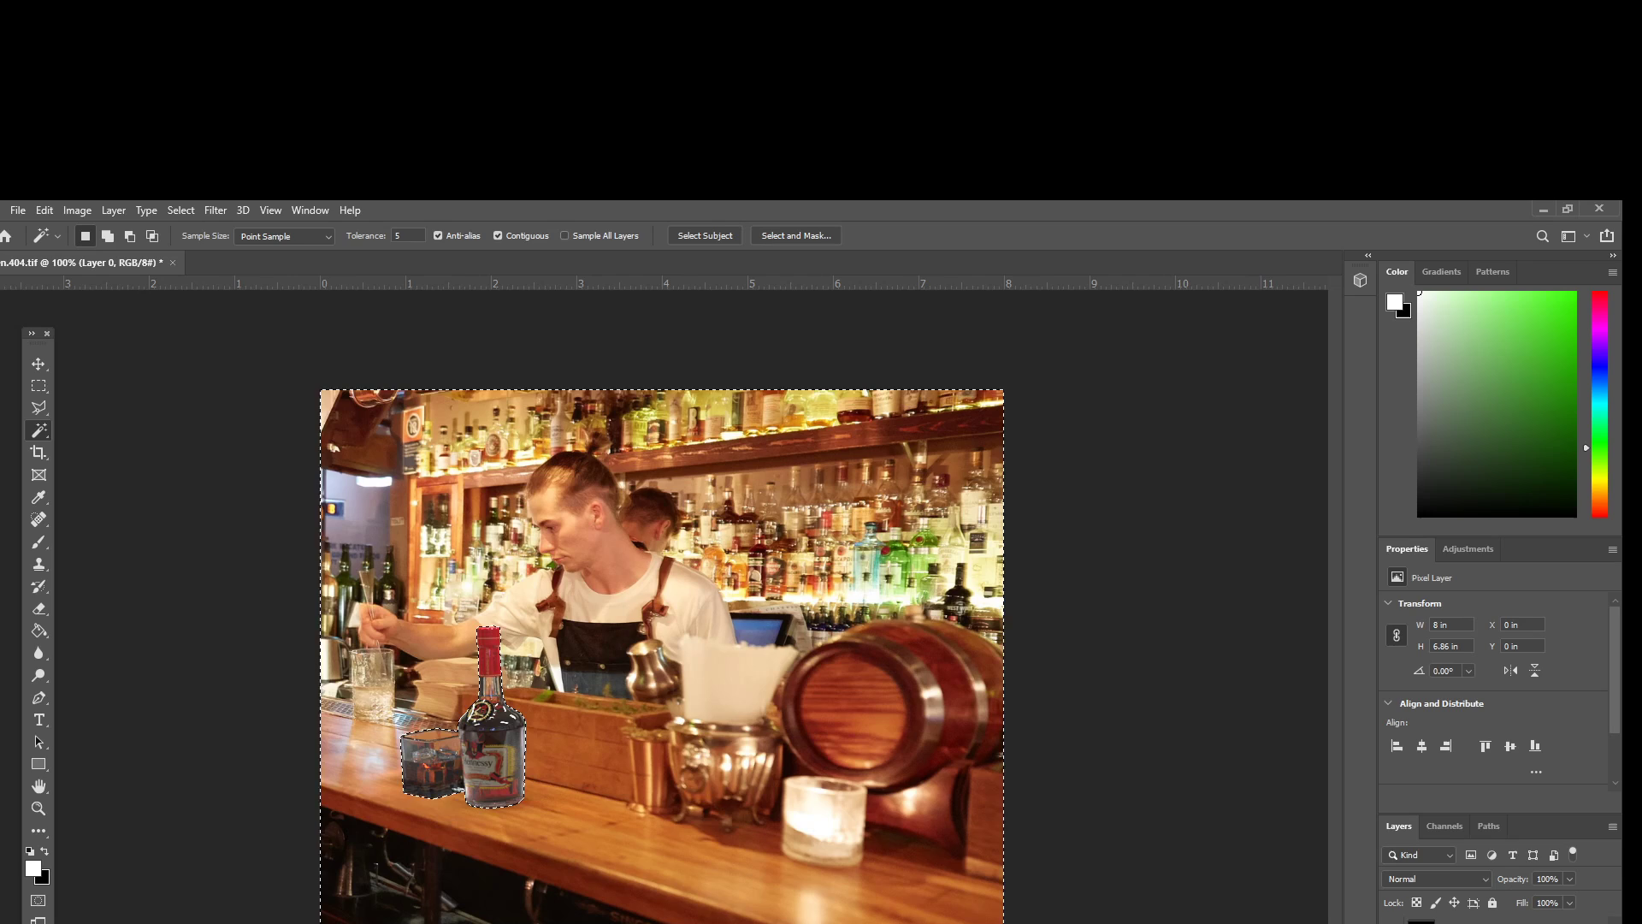
click(213, 210)
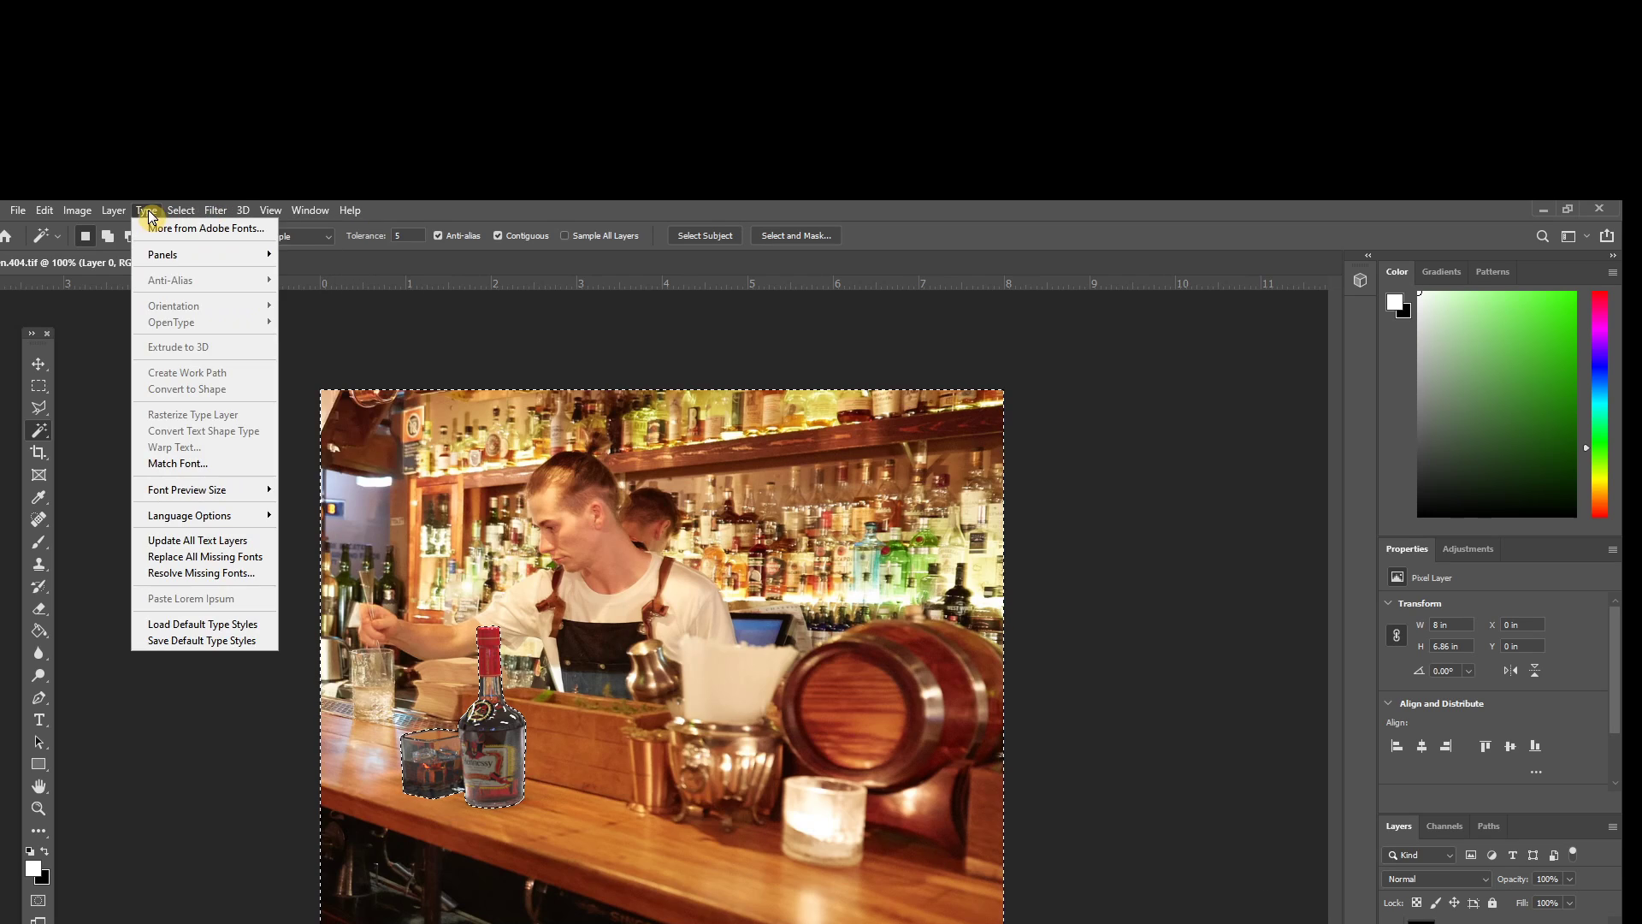
mouse_move(178, 218)
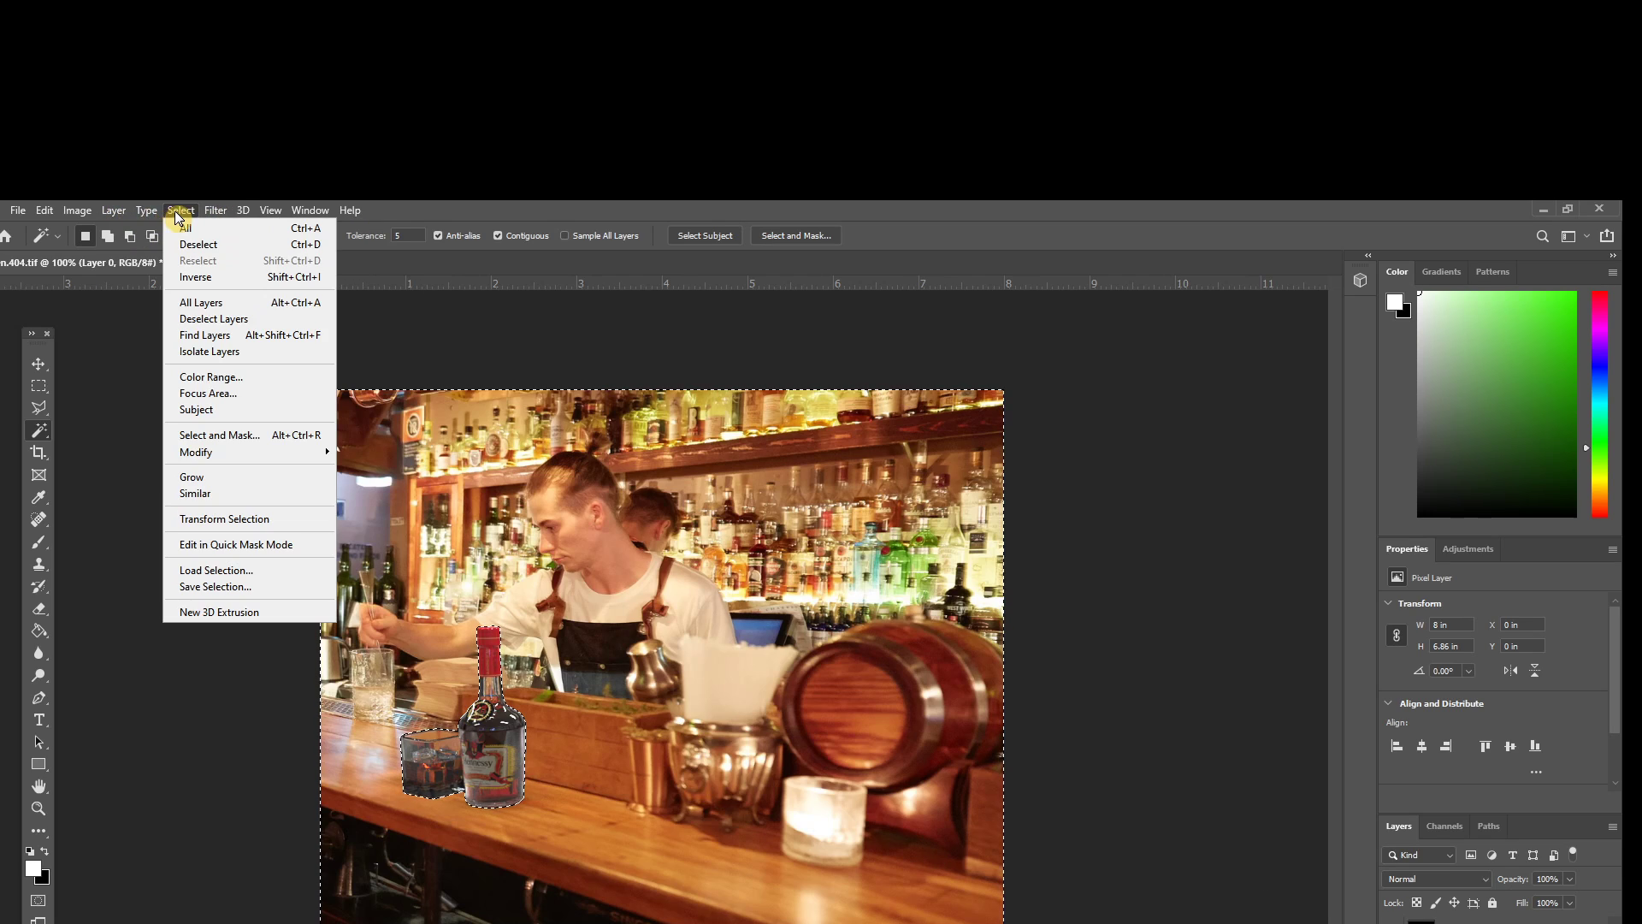
click(195, 276)
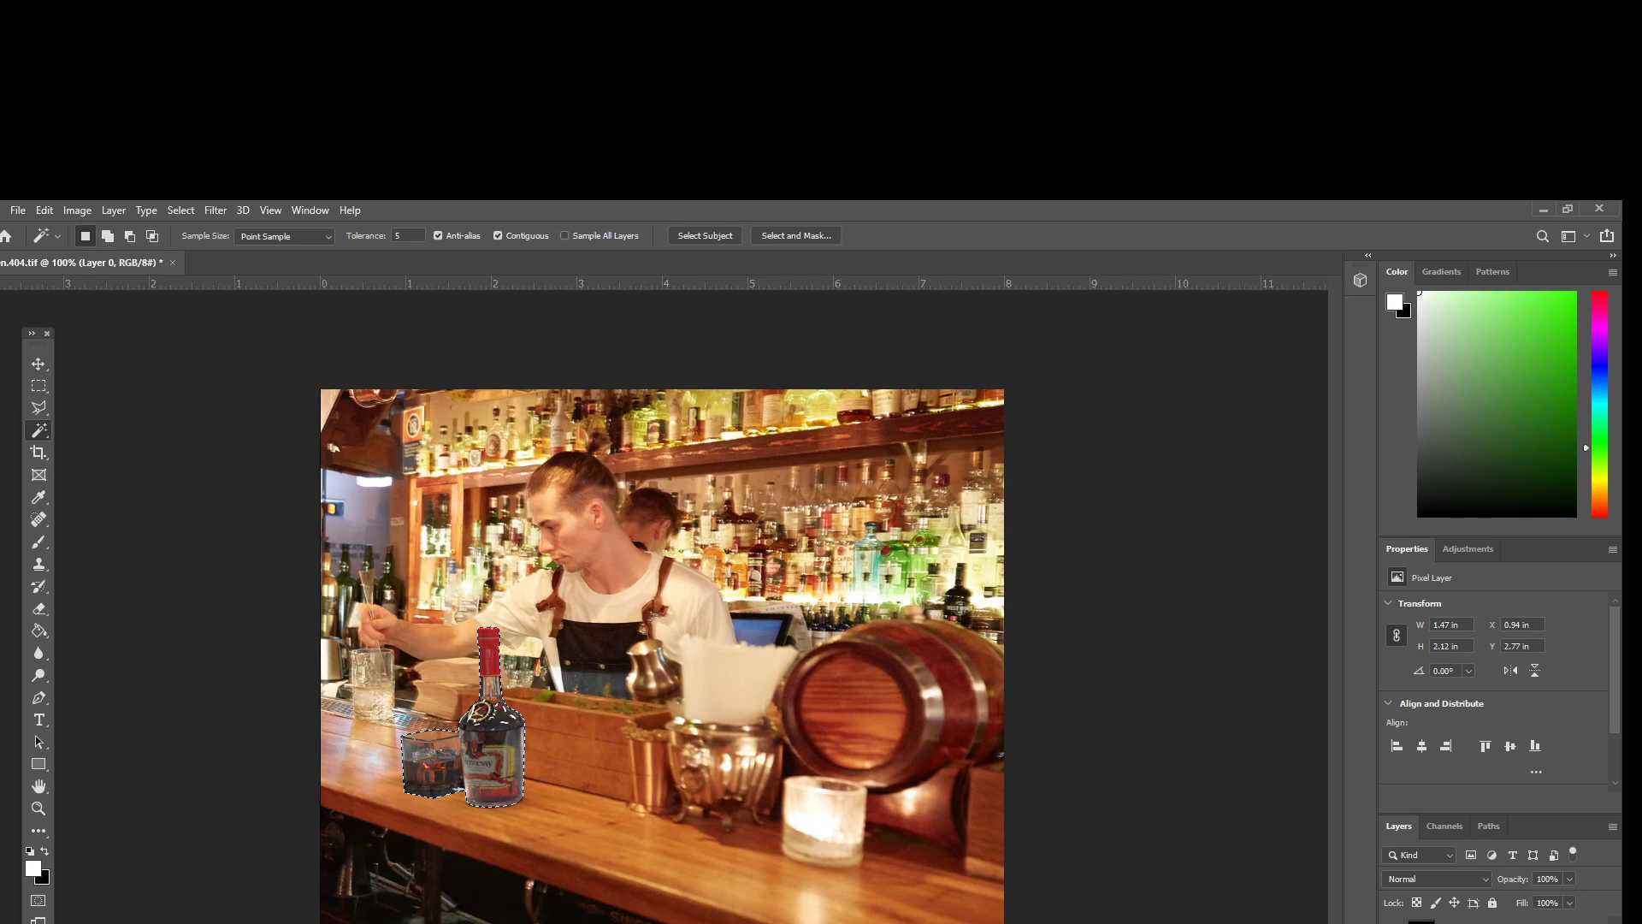
key(ctrl+d)
key(ctrl+comma)
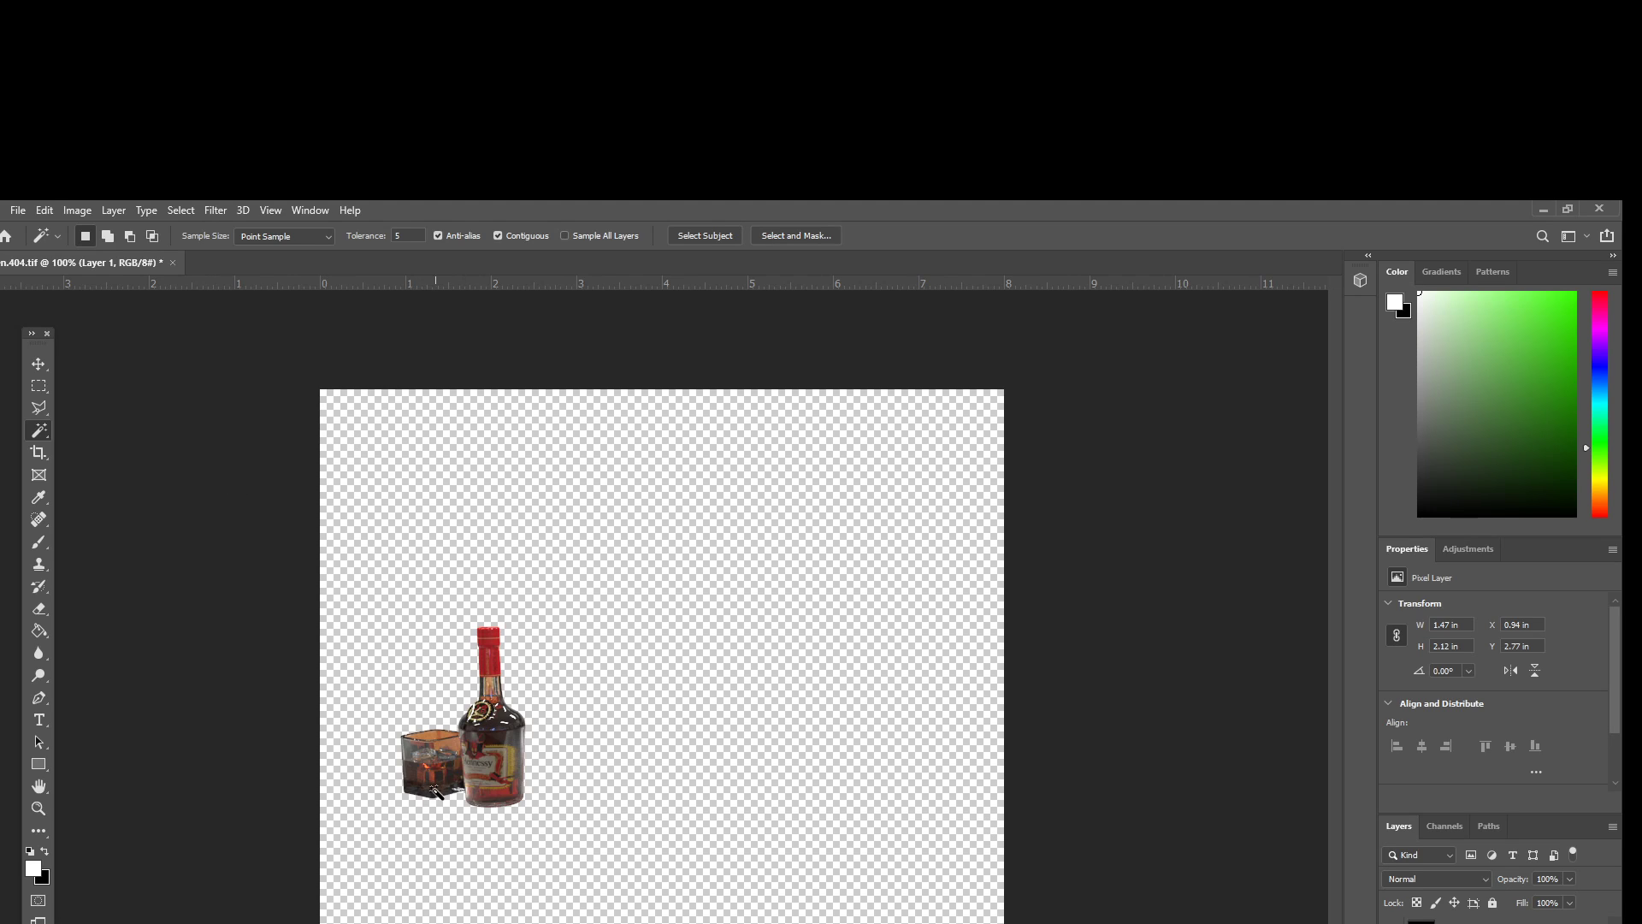
Zoom in closely on the glass to inspect the cut-out
key(z)
drag(436, 792, 513, 751)
key(w)
scroll(513, 757, up, 1)
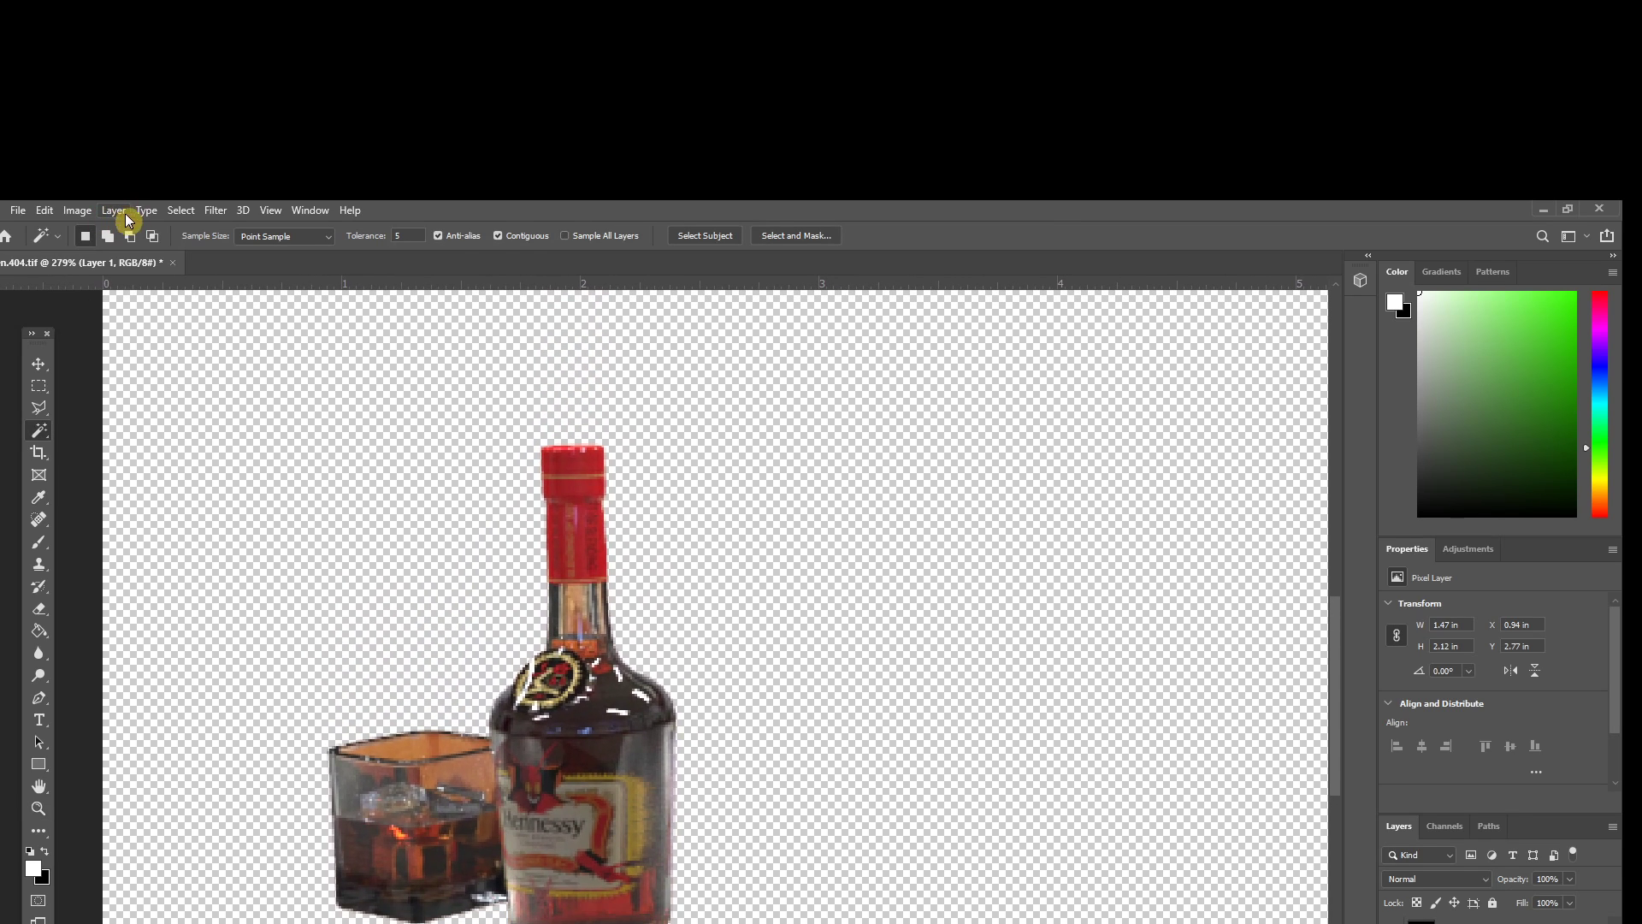
Add very low-amount Gaussian, monochromatic noise to the bottle and glass layer
click(210, 212)
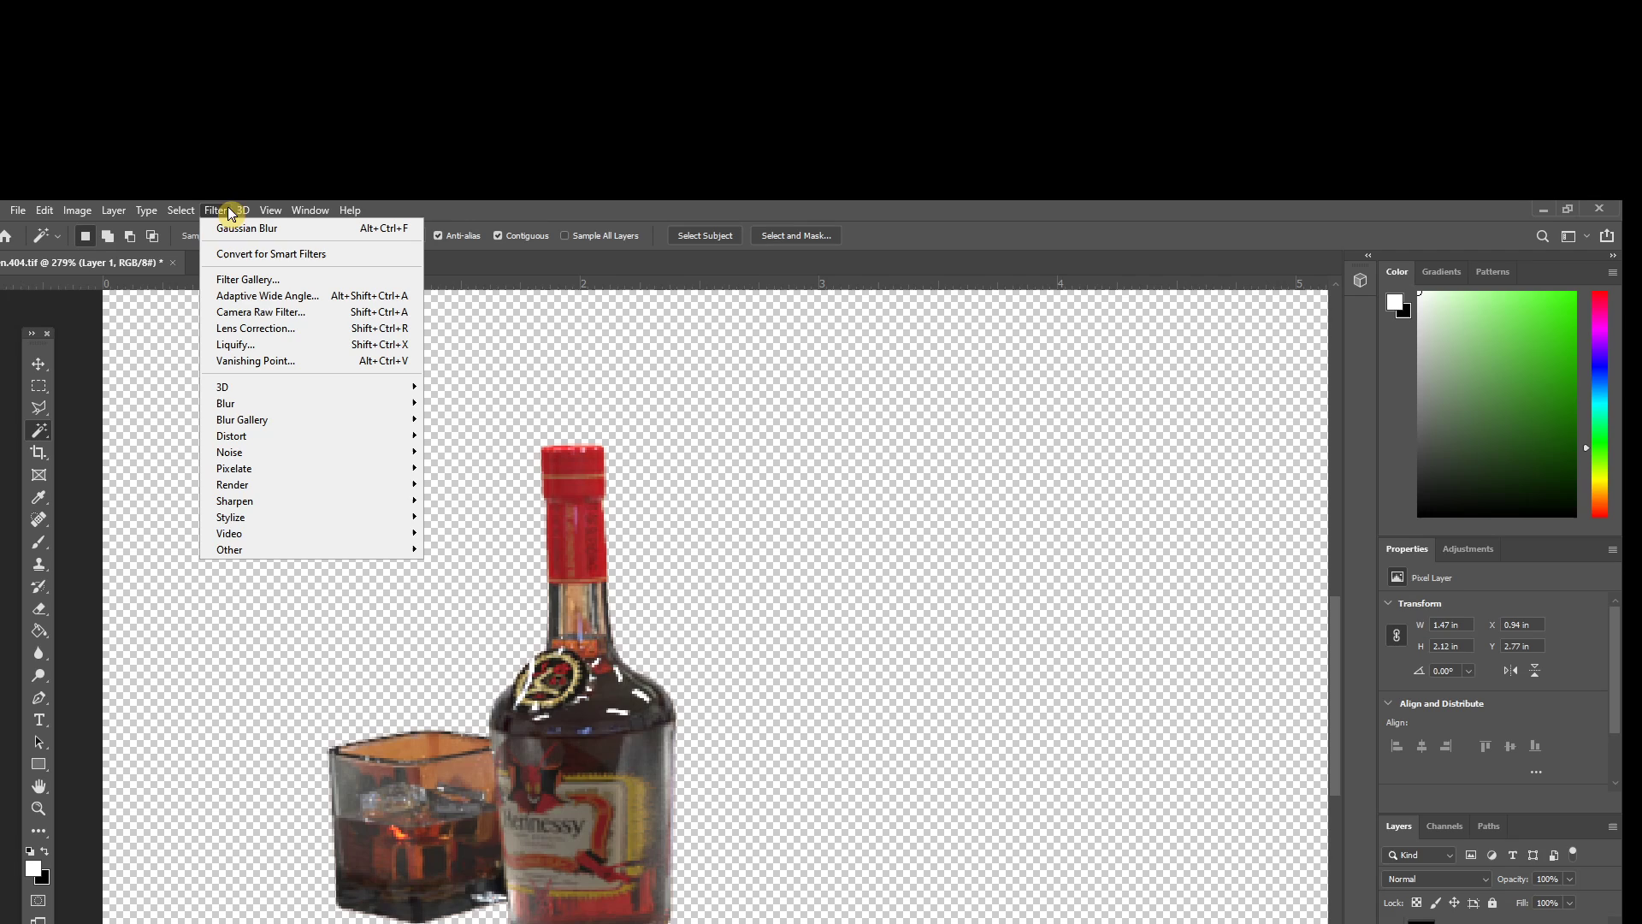
mouse_move(240, 455)
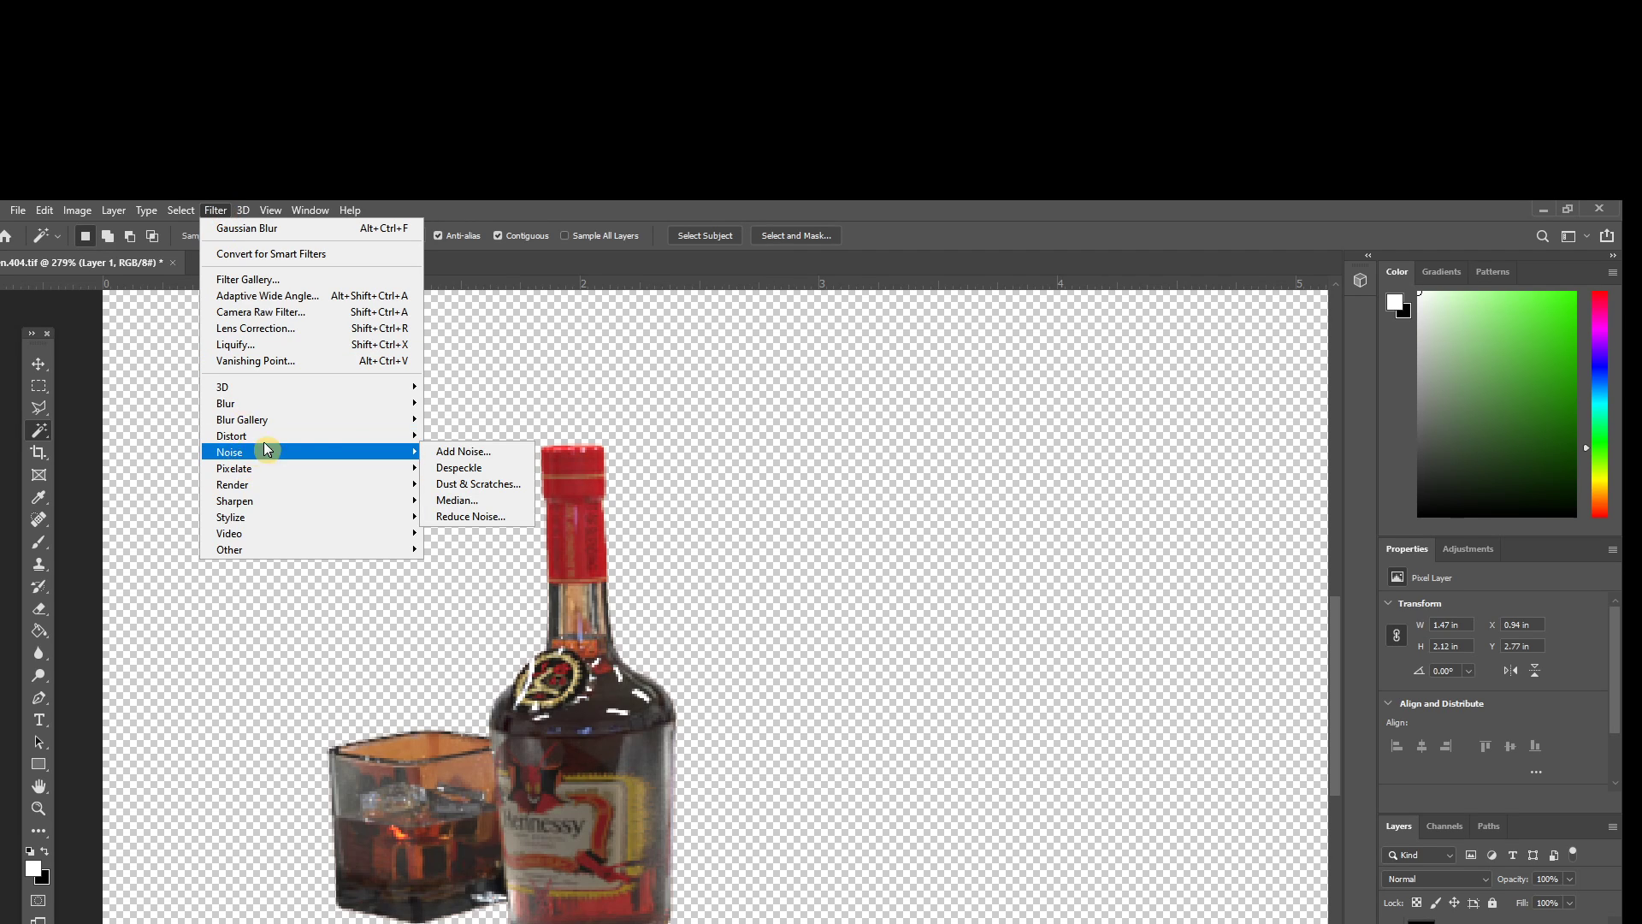
click(444, 457)
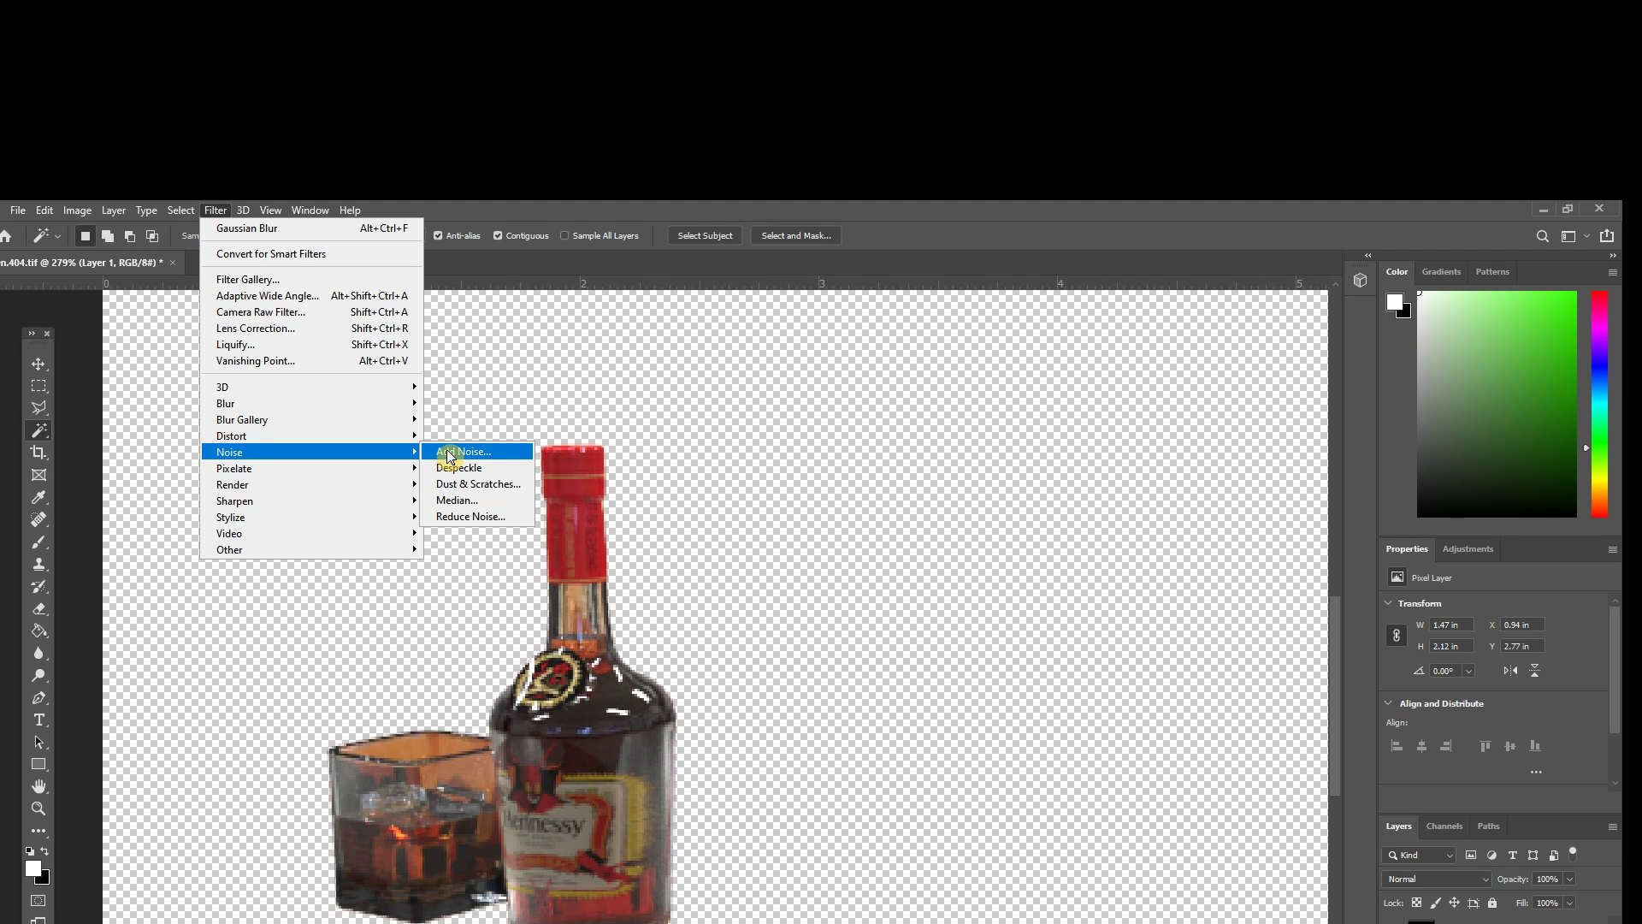
drag(801, 360, 1005, 362)
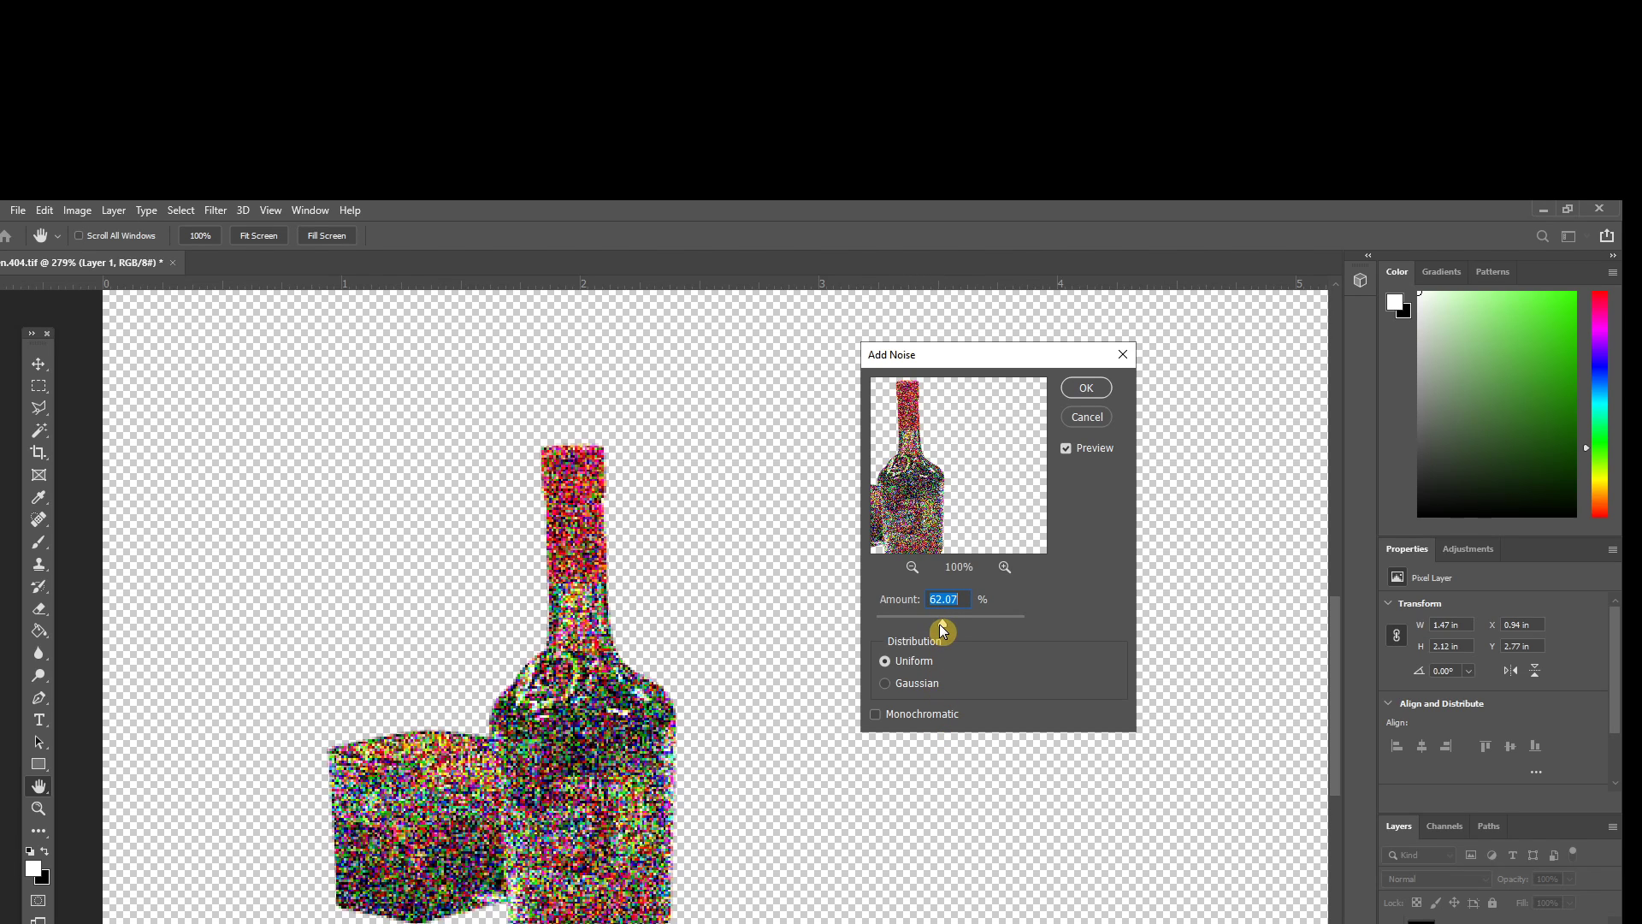
drag(938, 625, 891, 624)
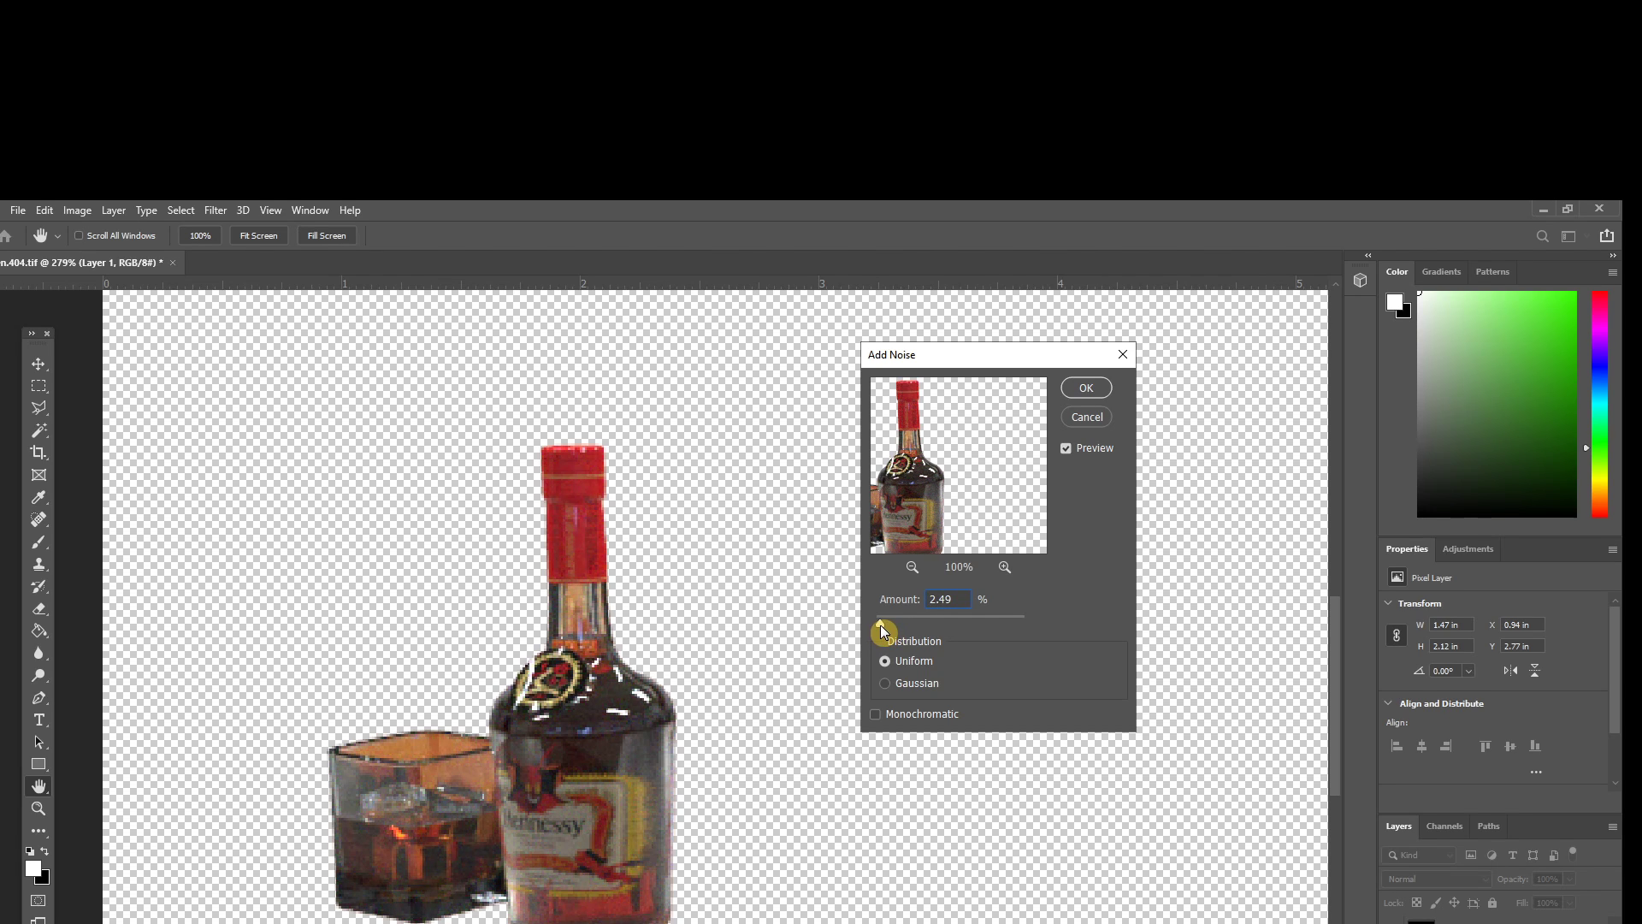
drag(877, 625, 877, 624)
click(885, 684)
click(880, 715)
mouse_move(854, 623)
mouse_down()
mouse_move(1052, 623)
mouse_move(814, 605)
mouse_move(876, 623)
mouse_up()
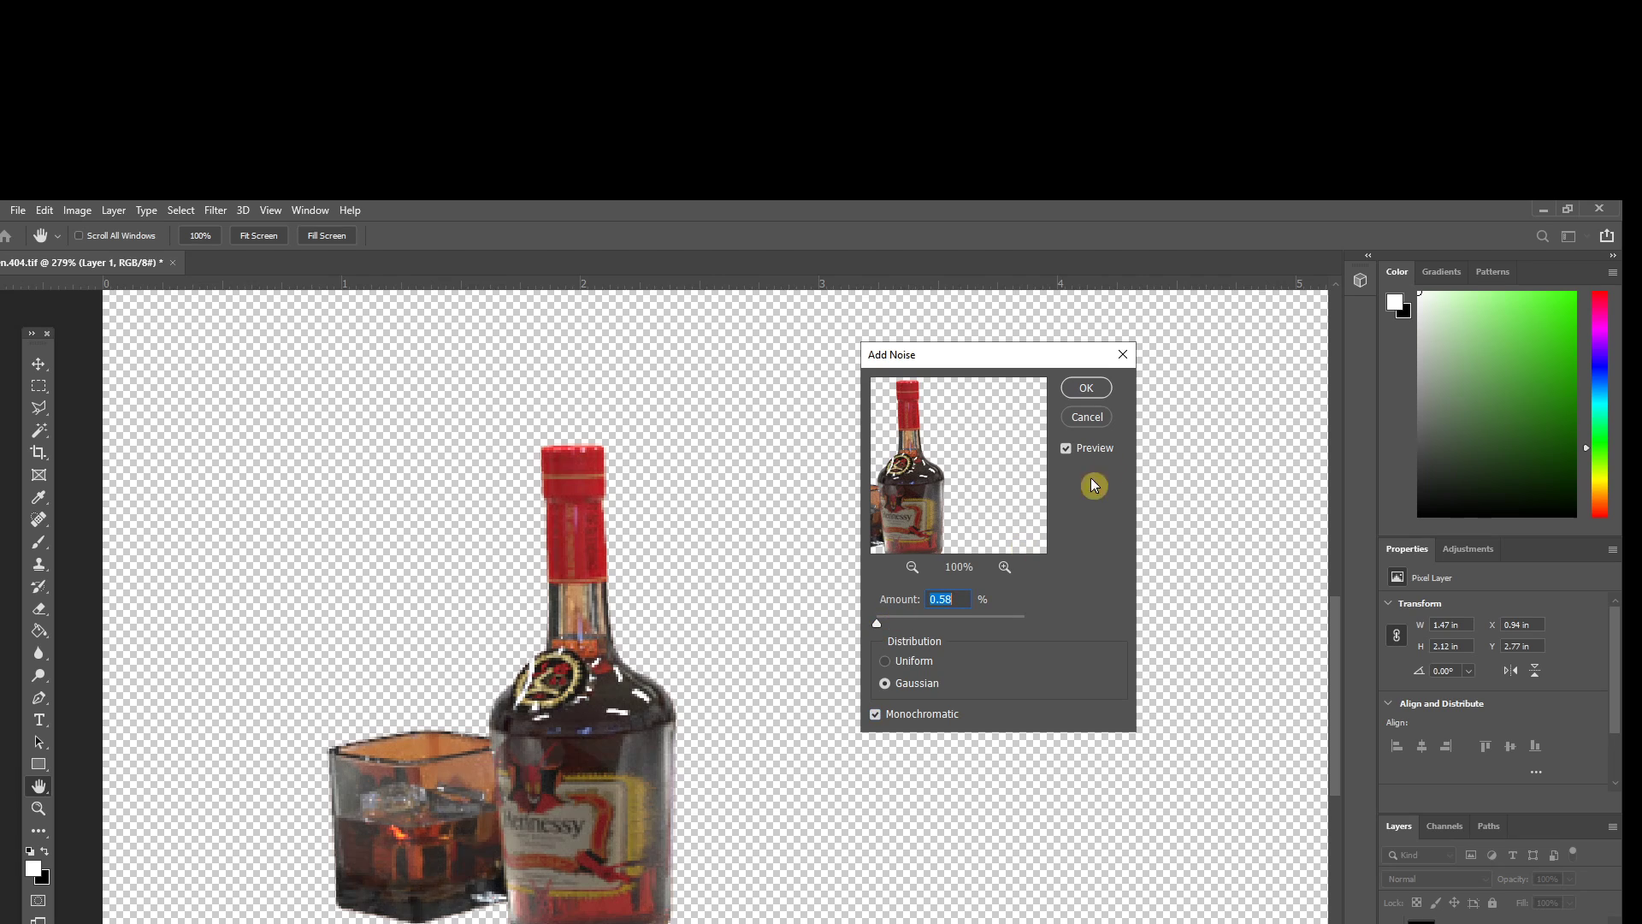
click(1087, 389)
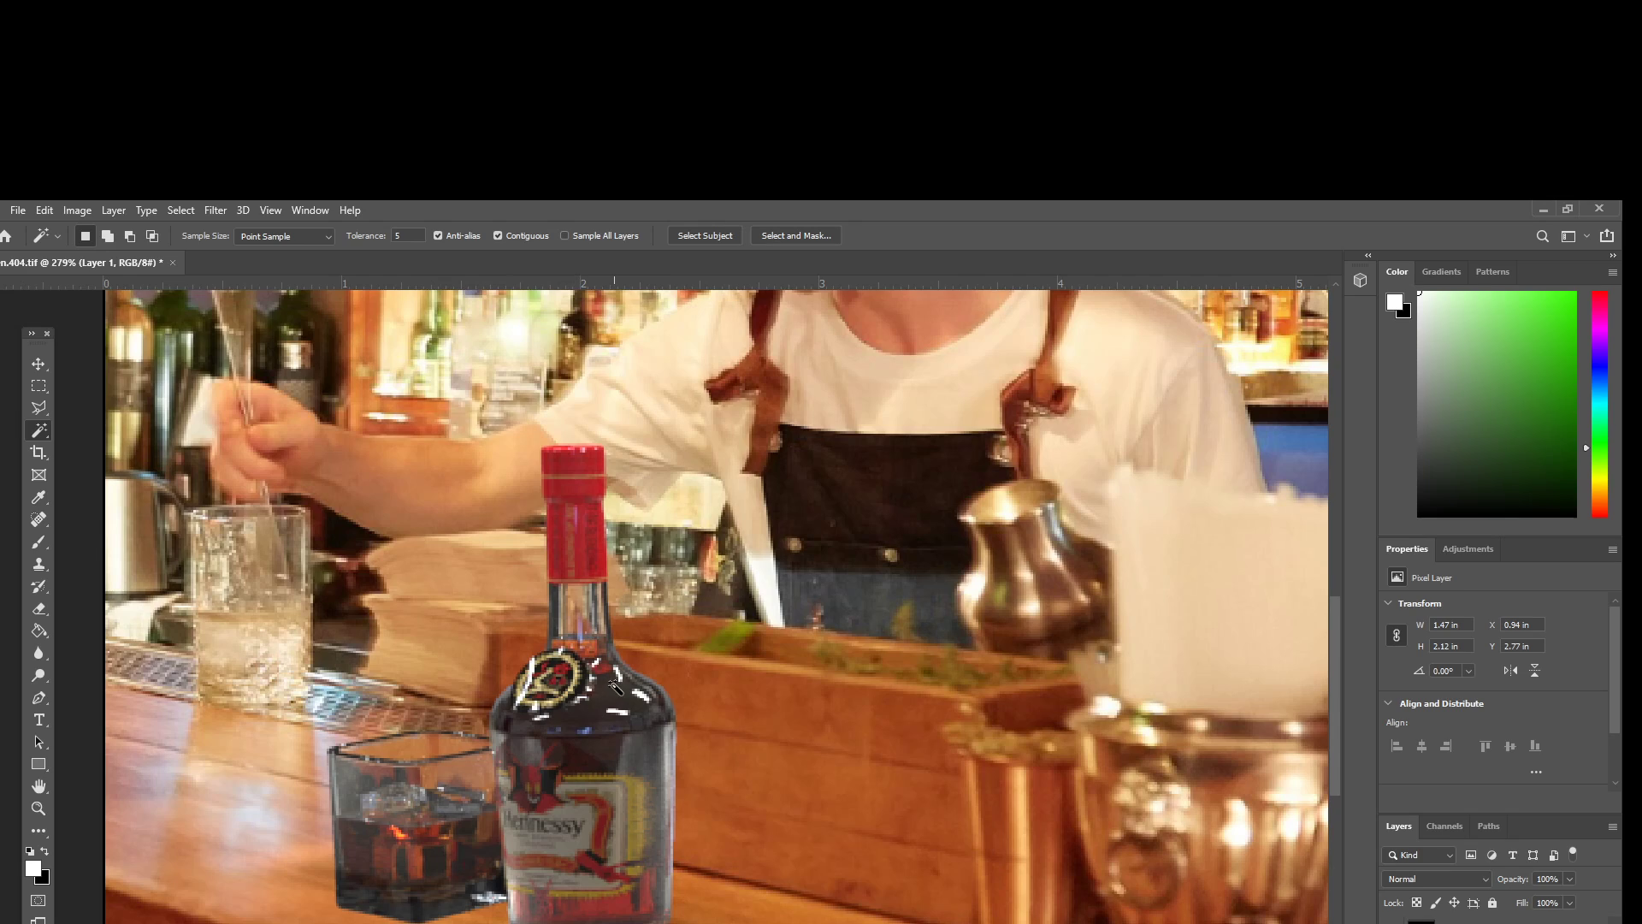
Briefly activate the bar photo layer, then return to the bottle layer
scroll(614, 684, up, 1)
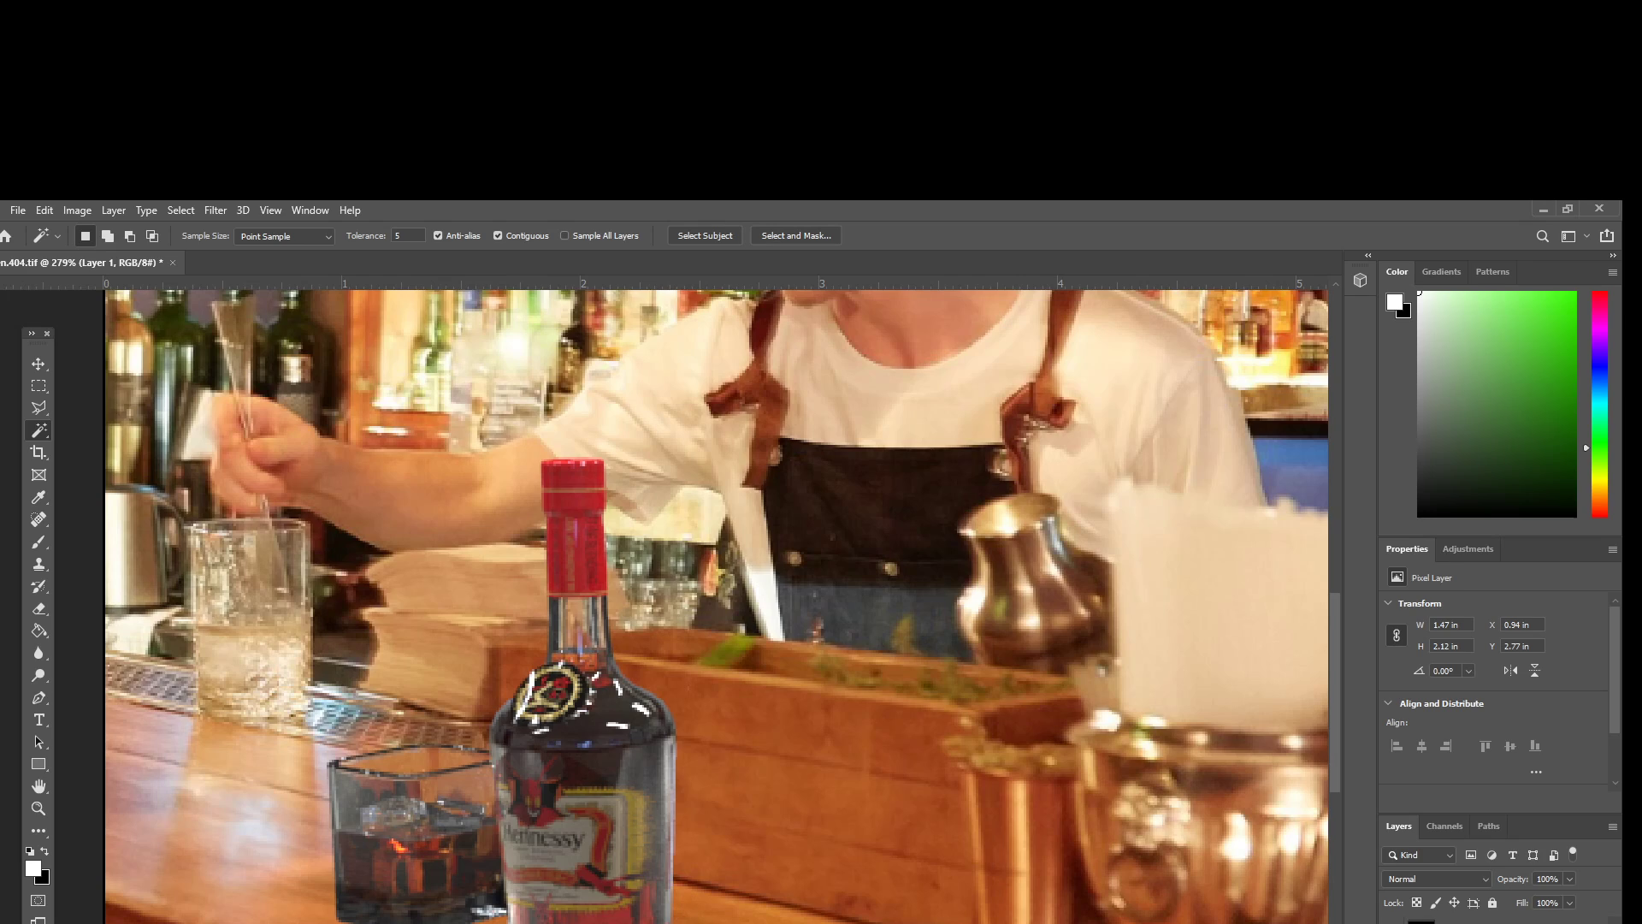
key(alt+bracketleft)
key(alt+bracketright)
Apply a very slight Gaussian Blur, radius about 0.1 px, to the bottle layer
click(215, 209)
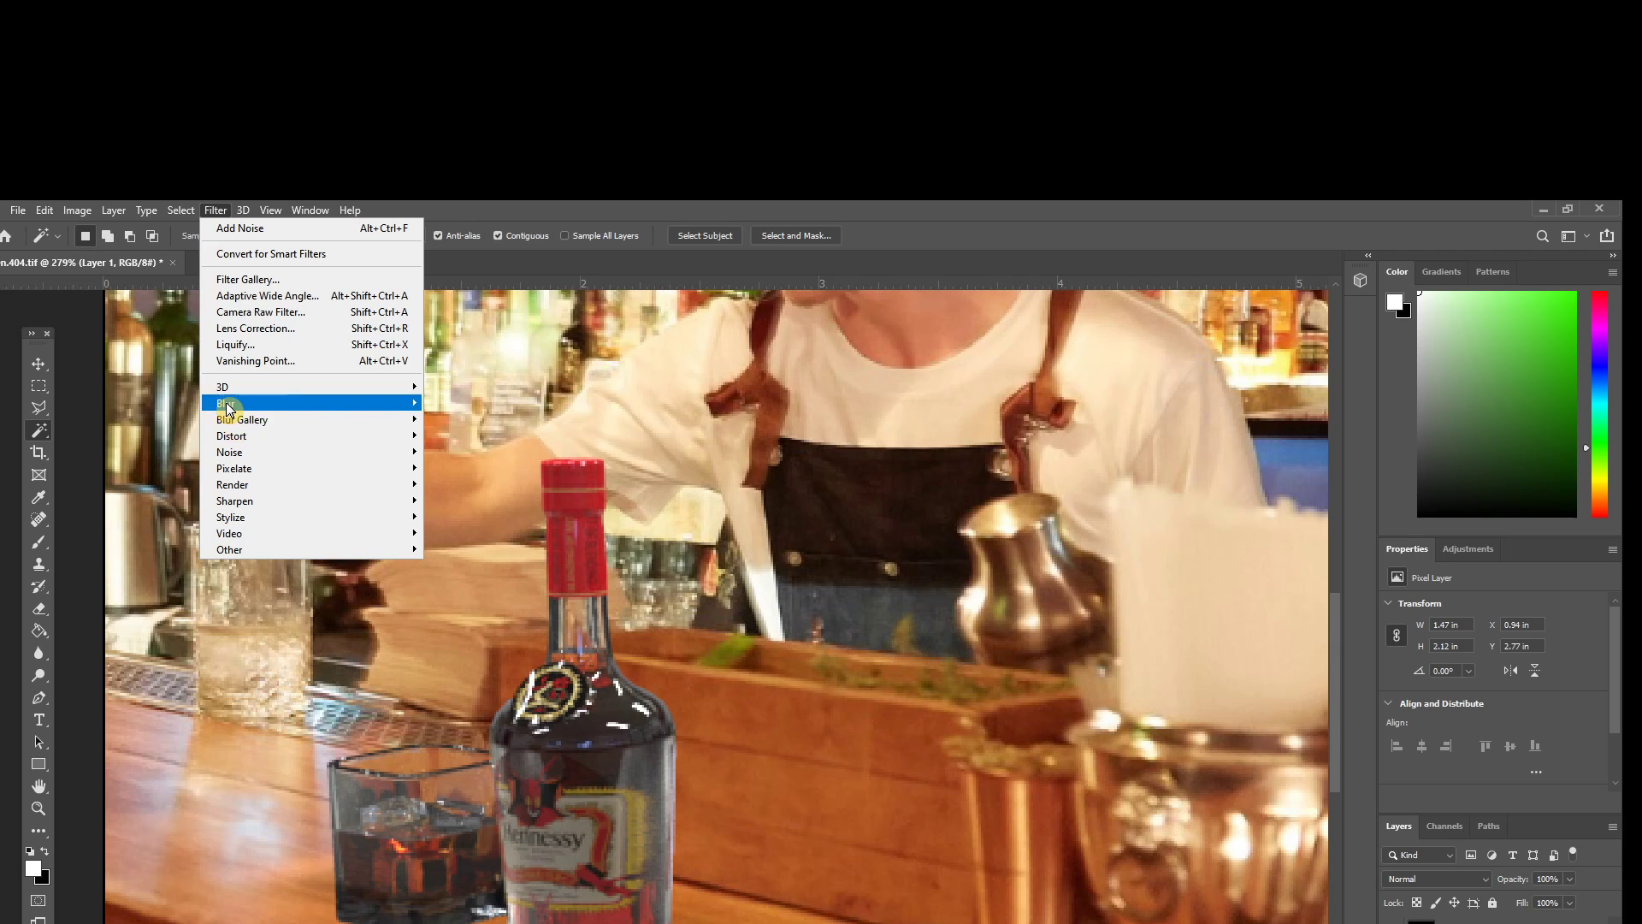
mouse_move(229, 409)
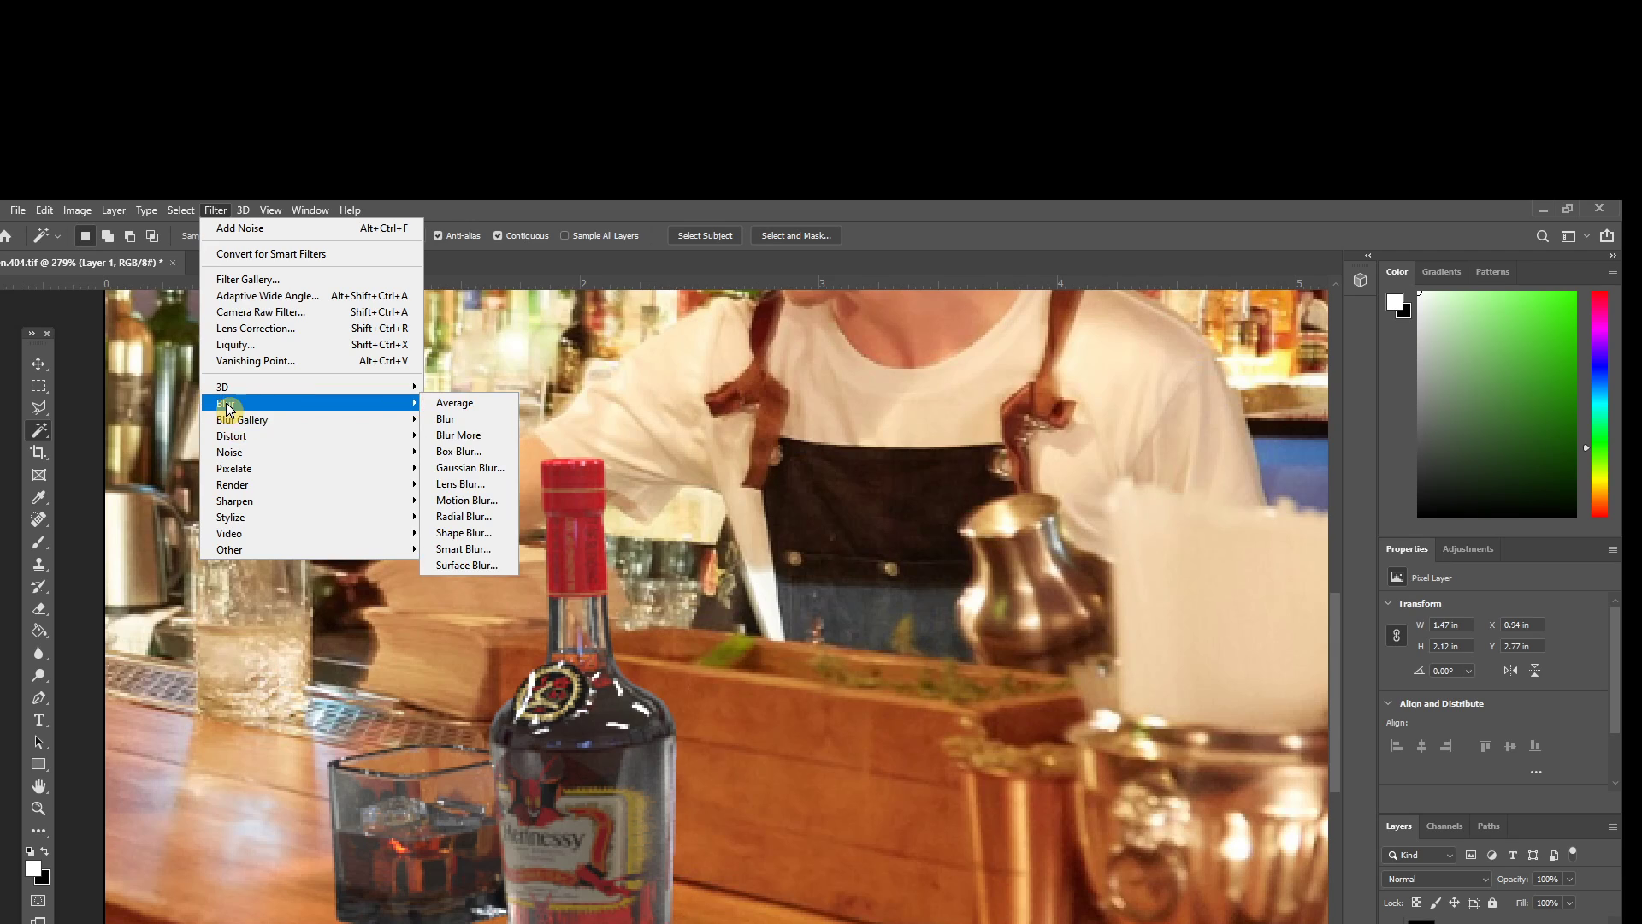
click(475, 470)
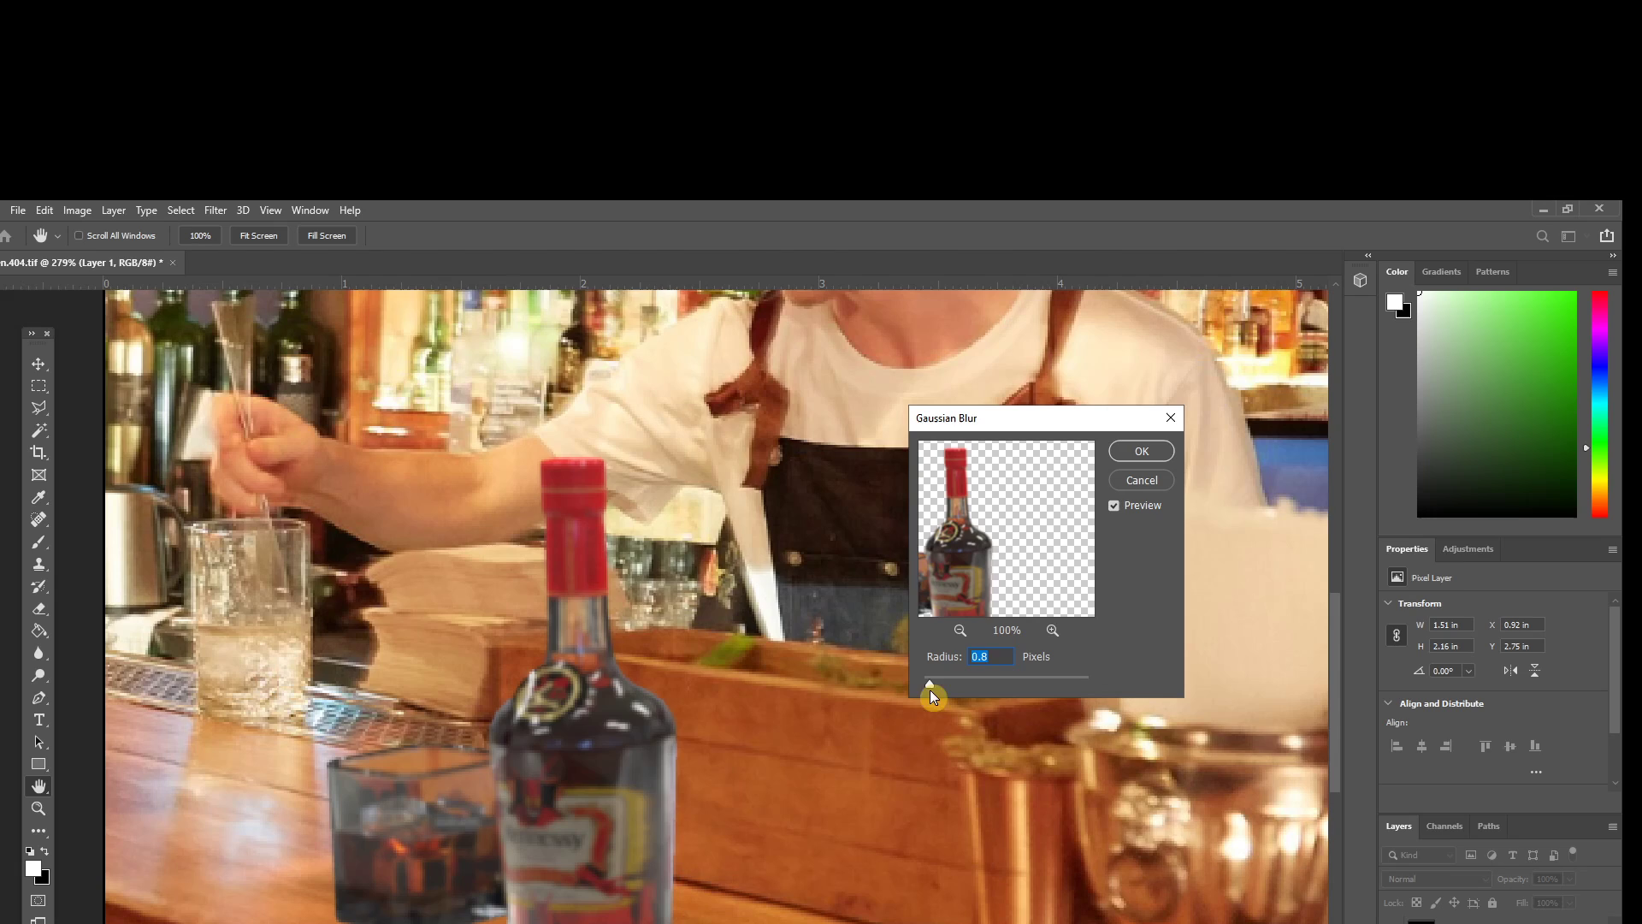
drag(930, 690, 925, 685)
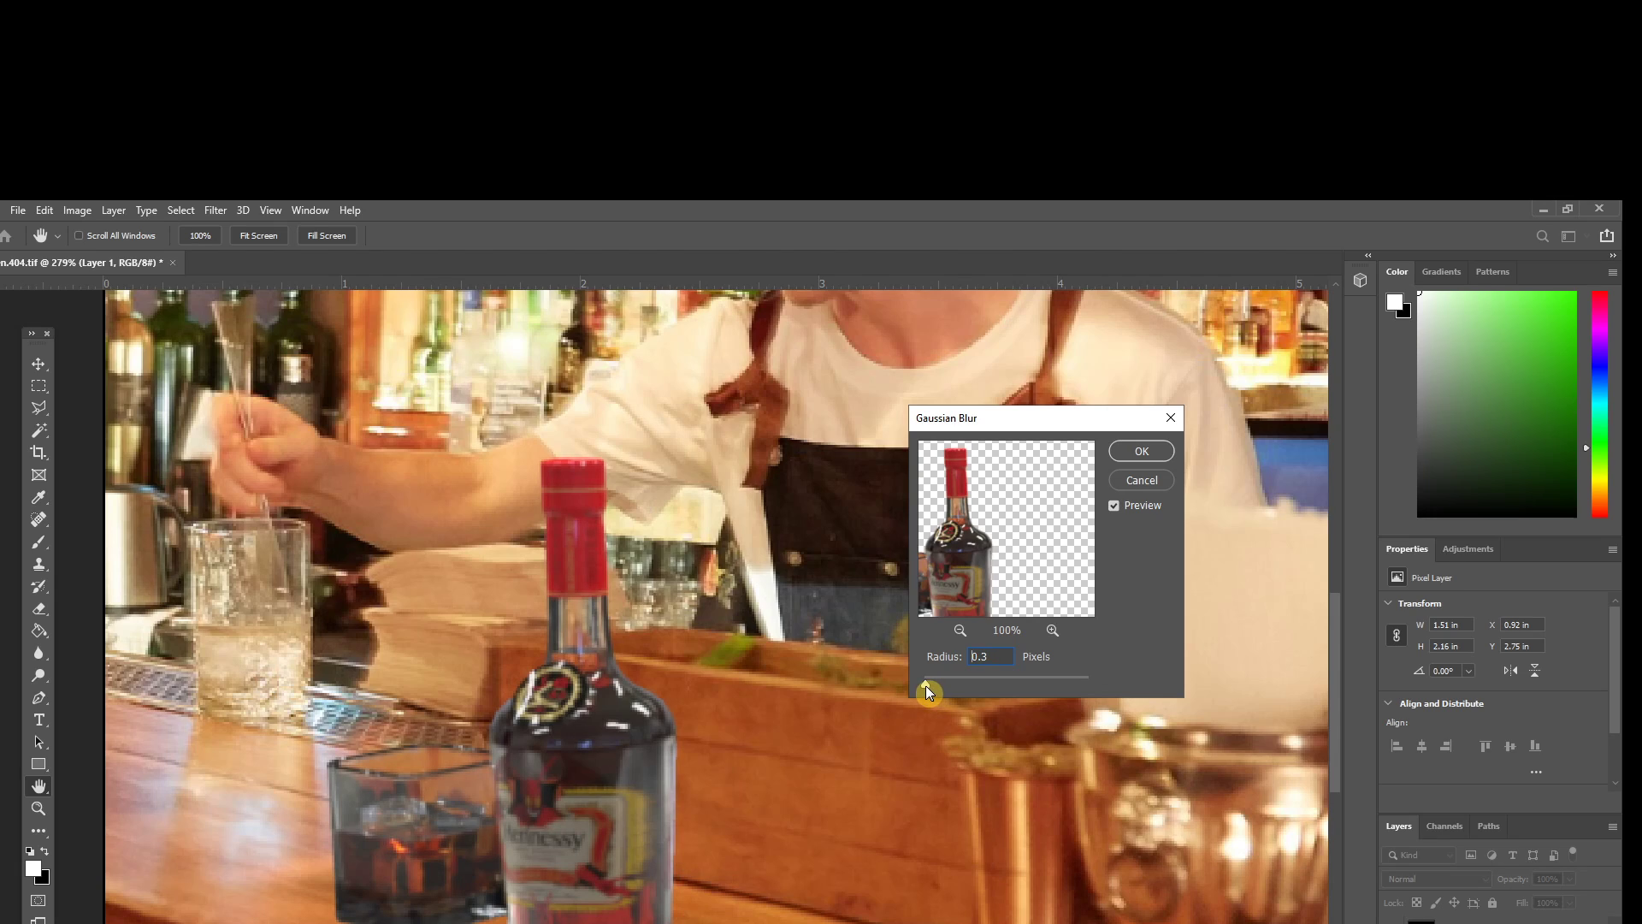
mouse_move(926, 684)
mouse_down()
mouse_move(900, 681)
mouse_move(926, 682)
mouse_up()
click(1142, 452)
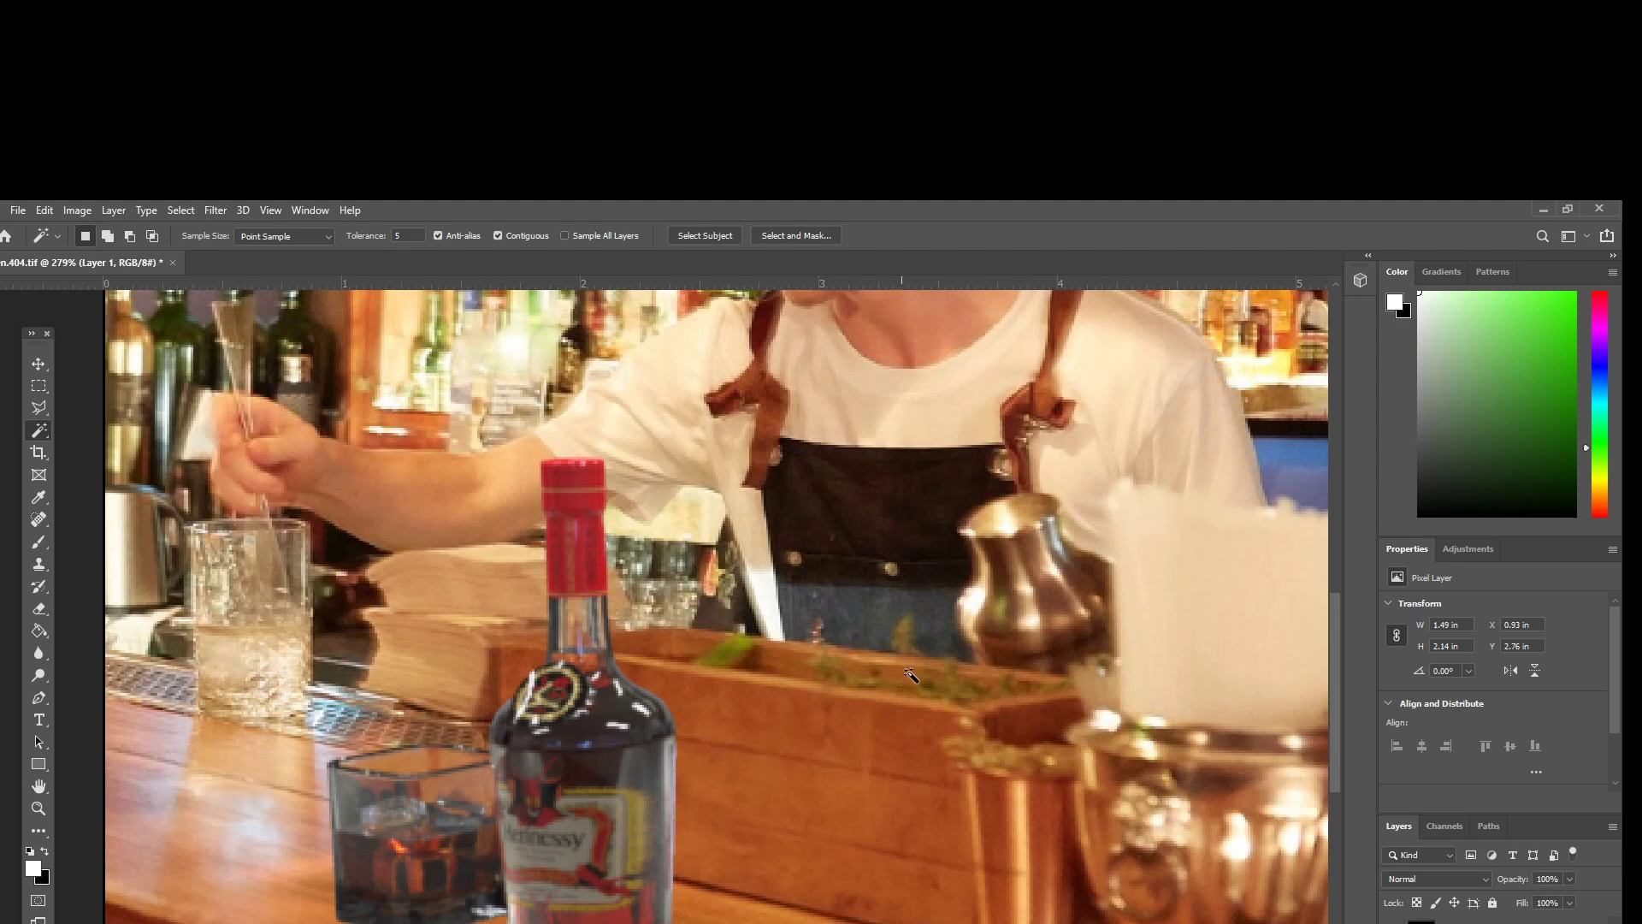
Zoom out to fit the whole bar composite on screen
scroll(983, 650, up, 1)
key(z)
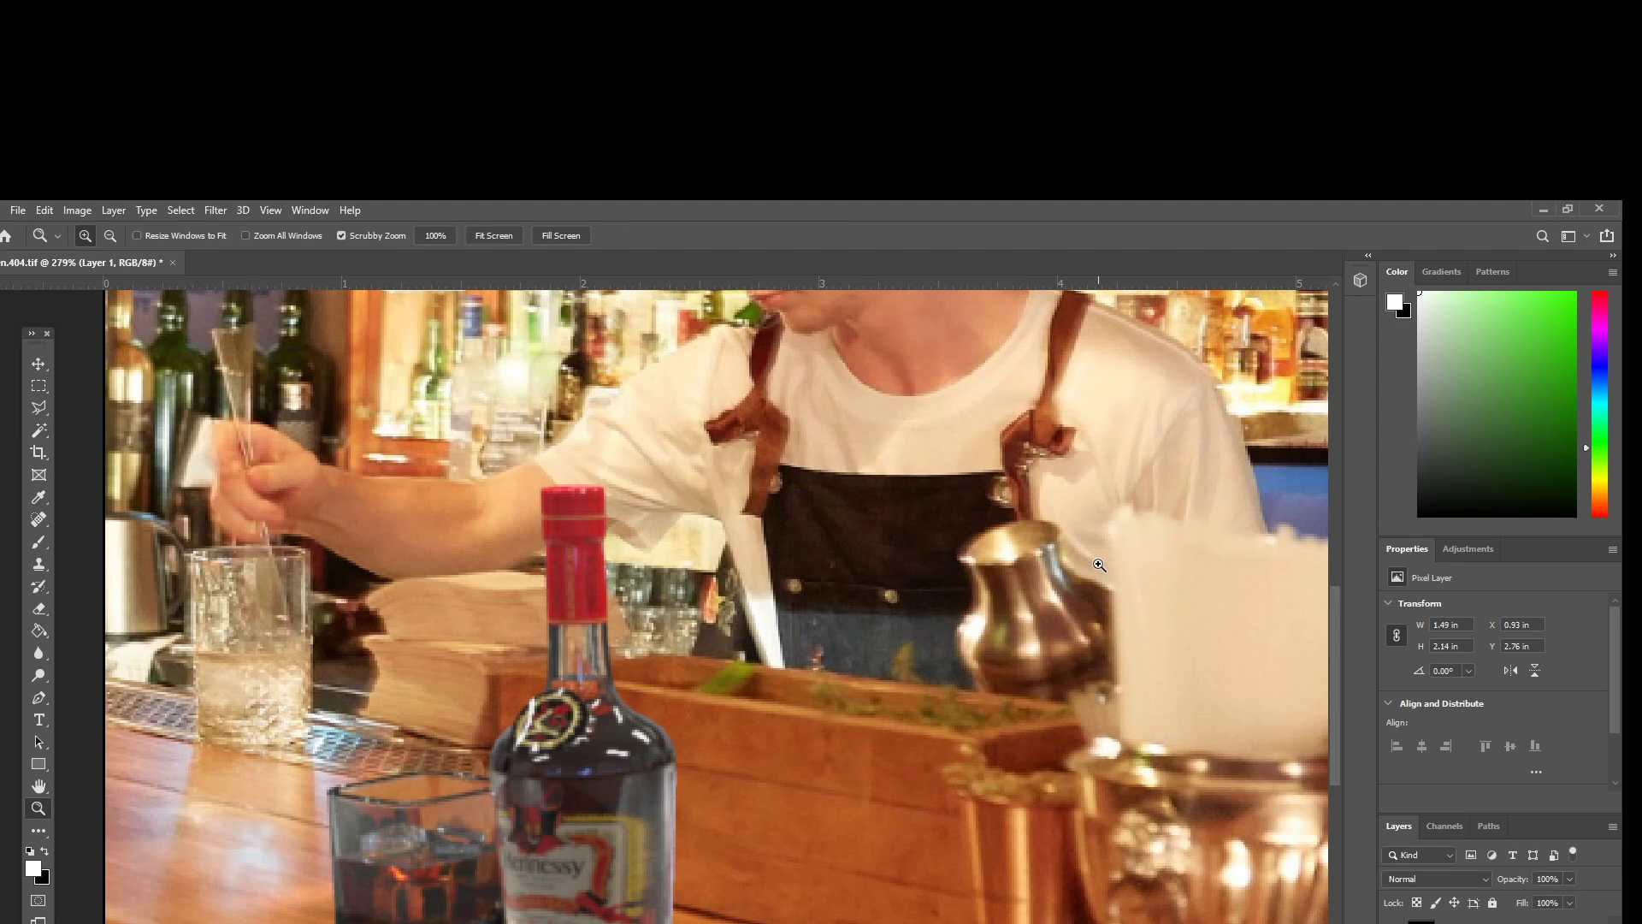
key(ctrl+0)
key(w)
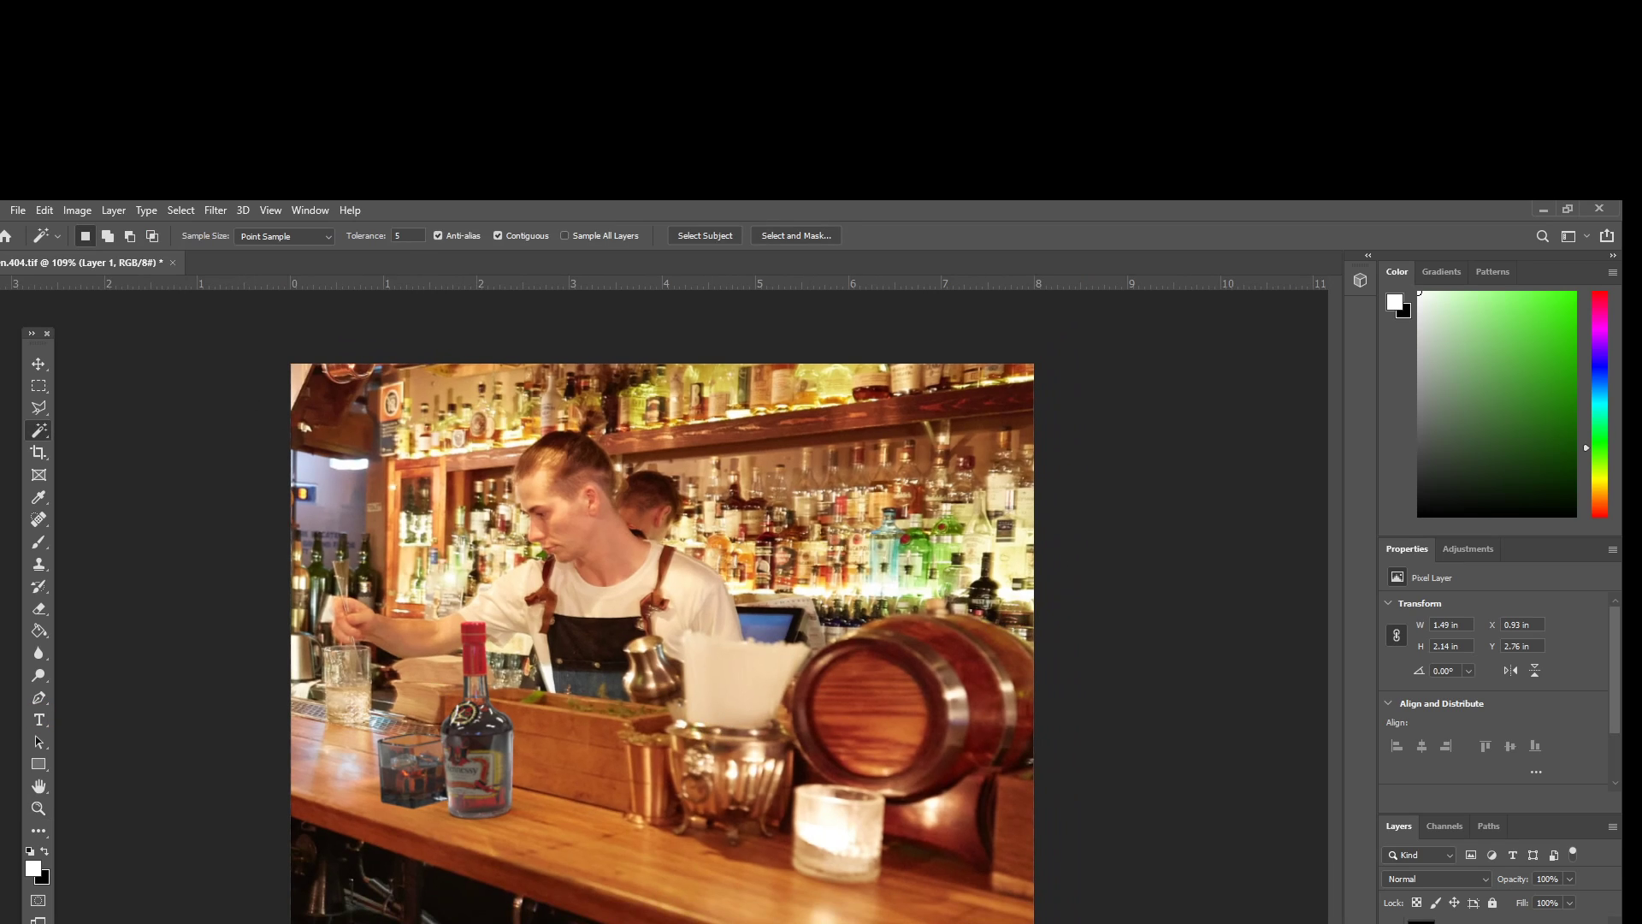
Place the hen.404_lighting EXR render pass over the bar composite as transparency and commit it
key(alt+Tab)
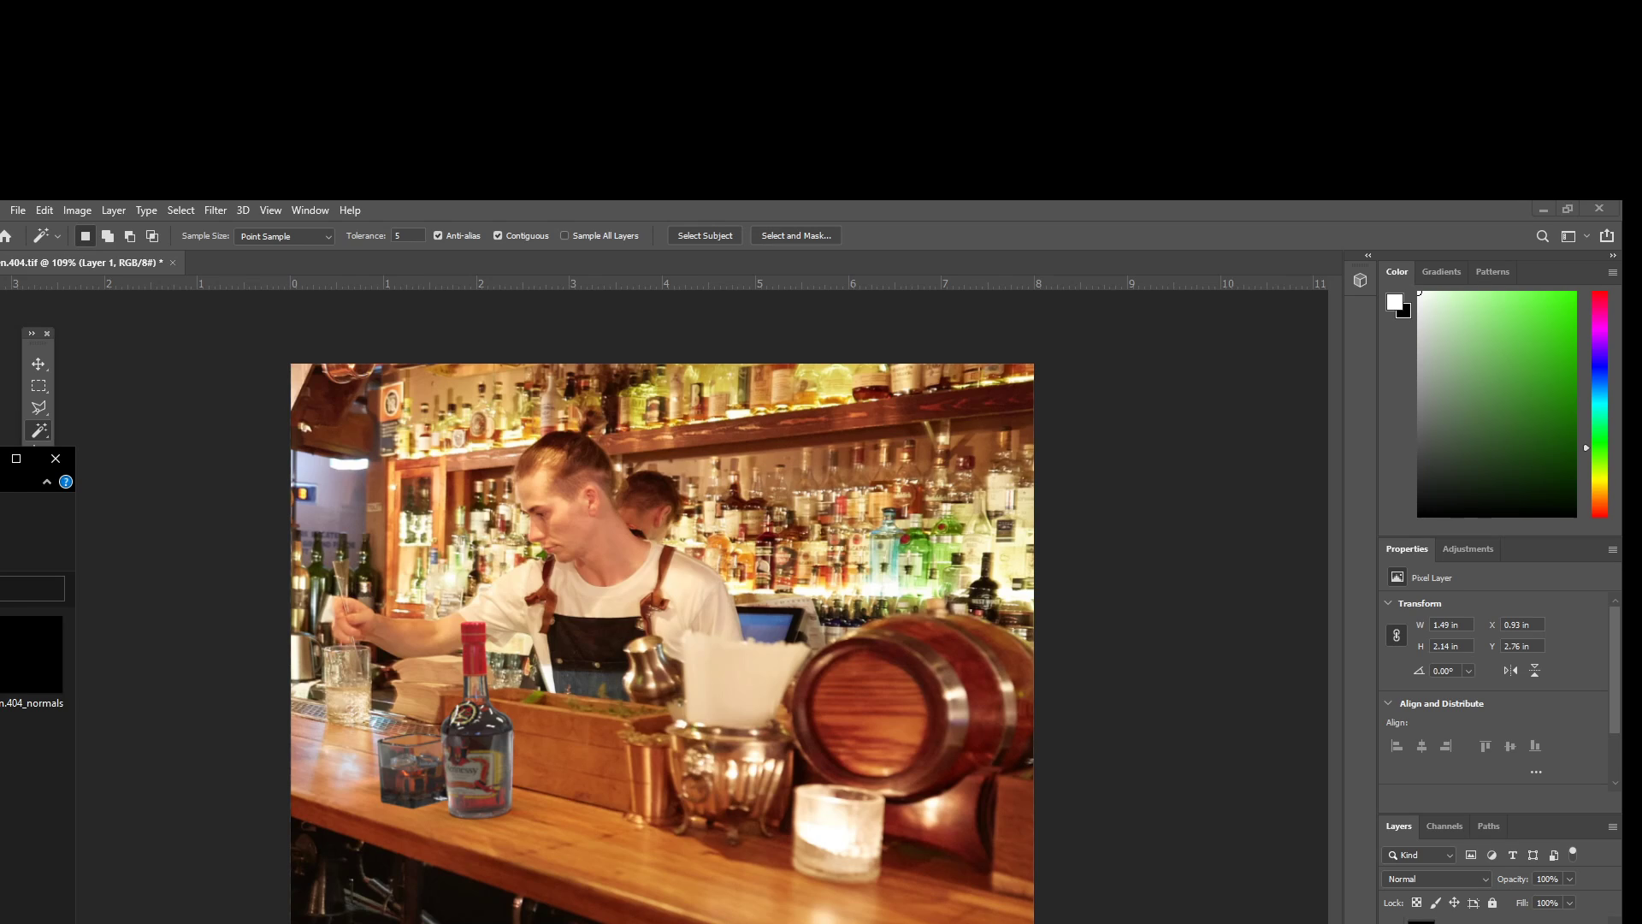
drag(32, 655, 587, 719)
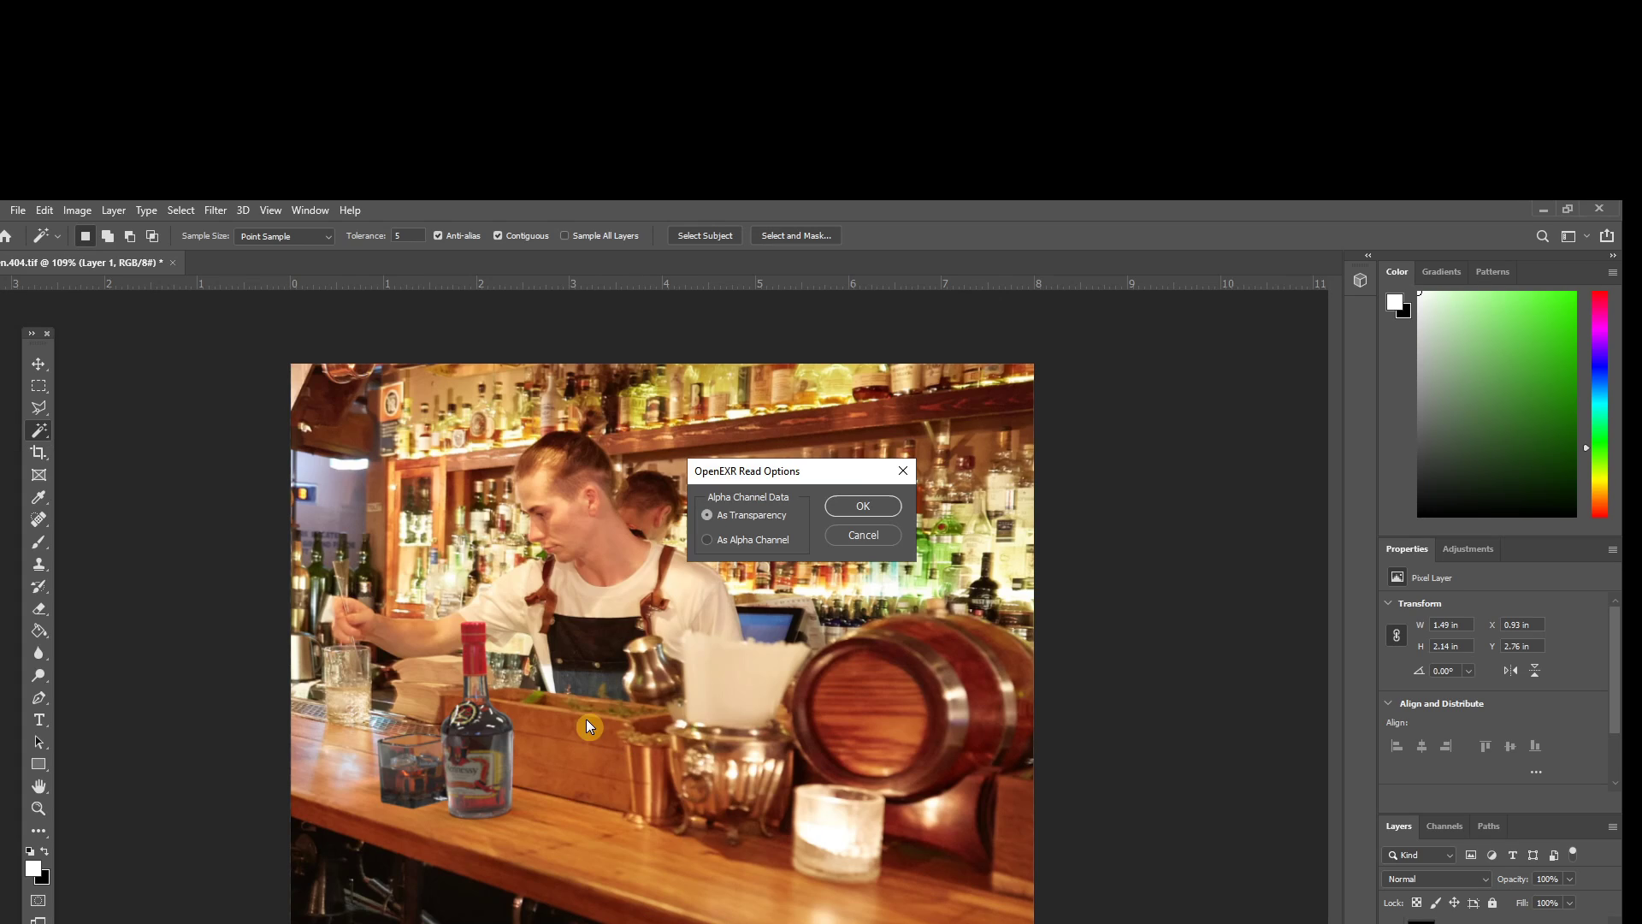
click(852, 510)
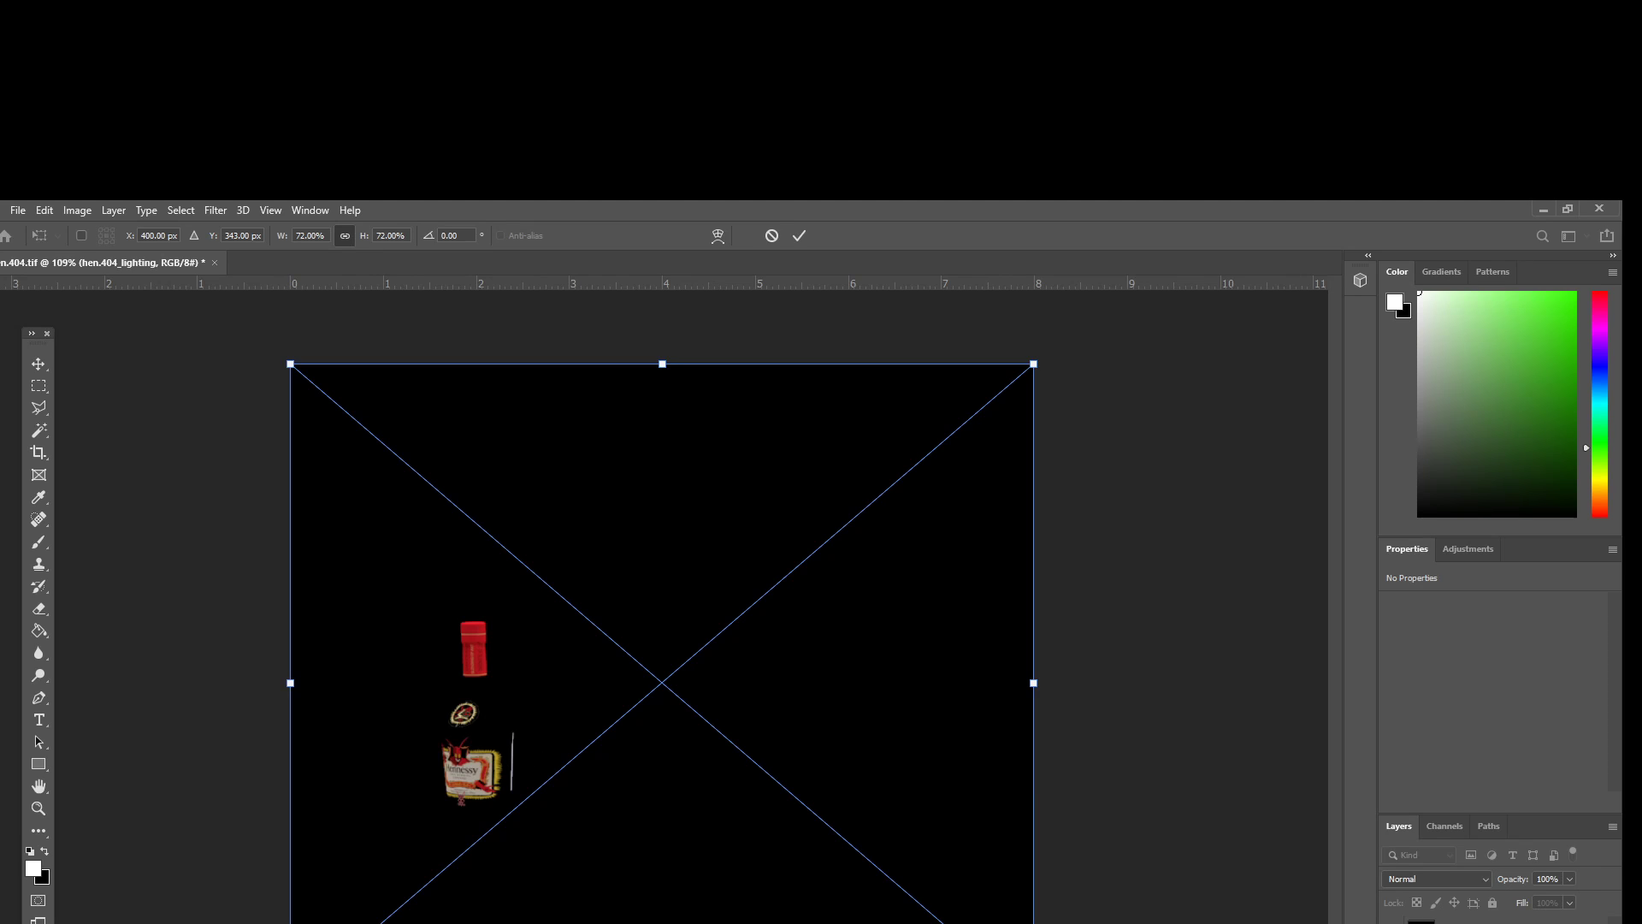
key(alt+Tab)
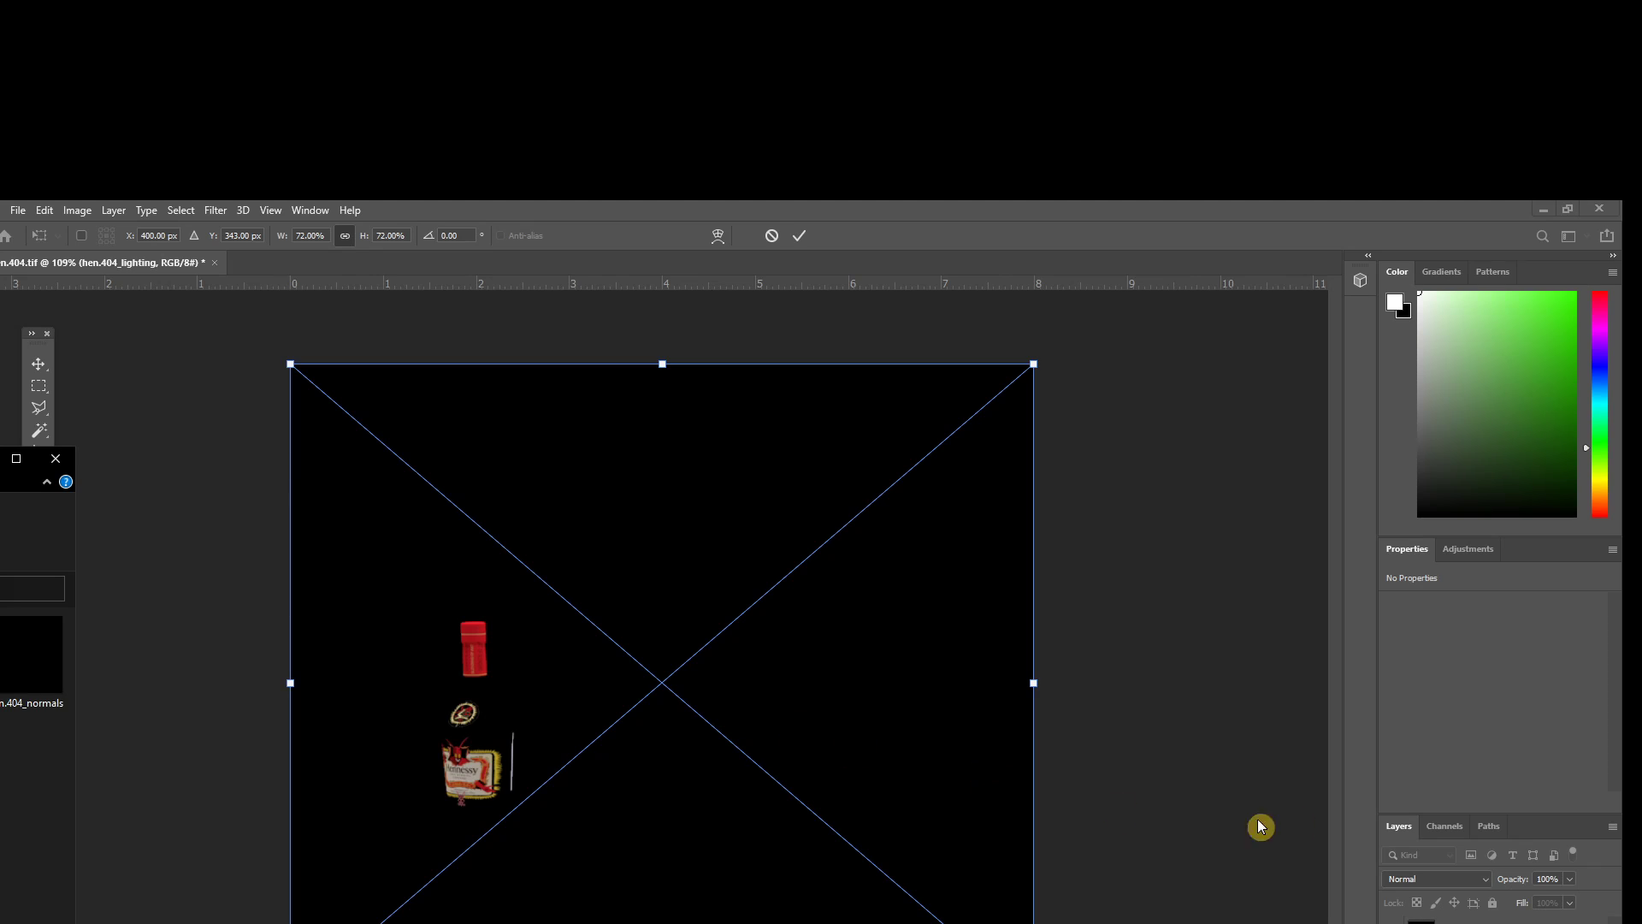
click(1195, 795)
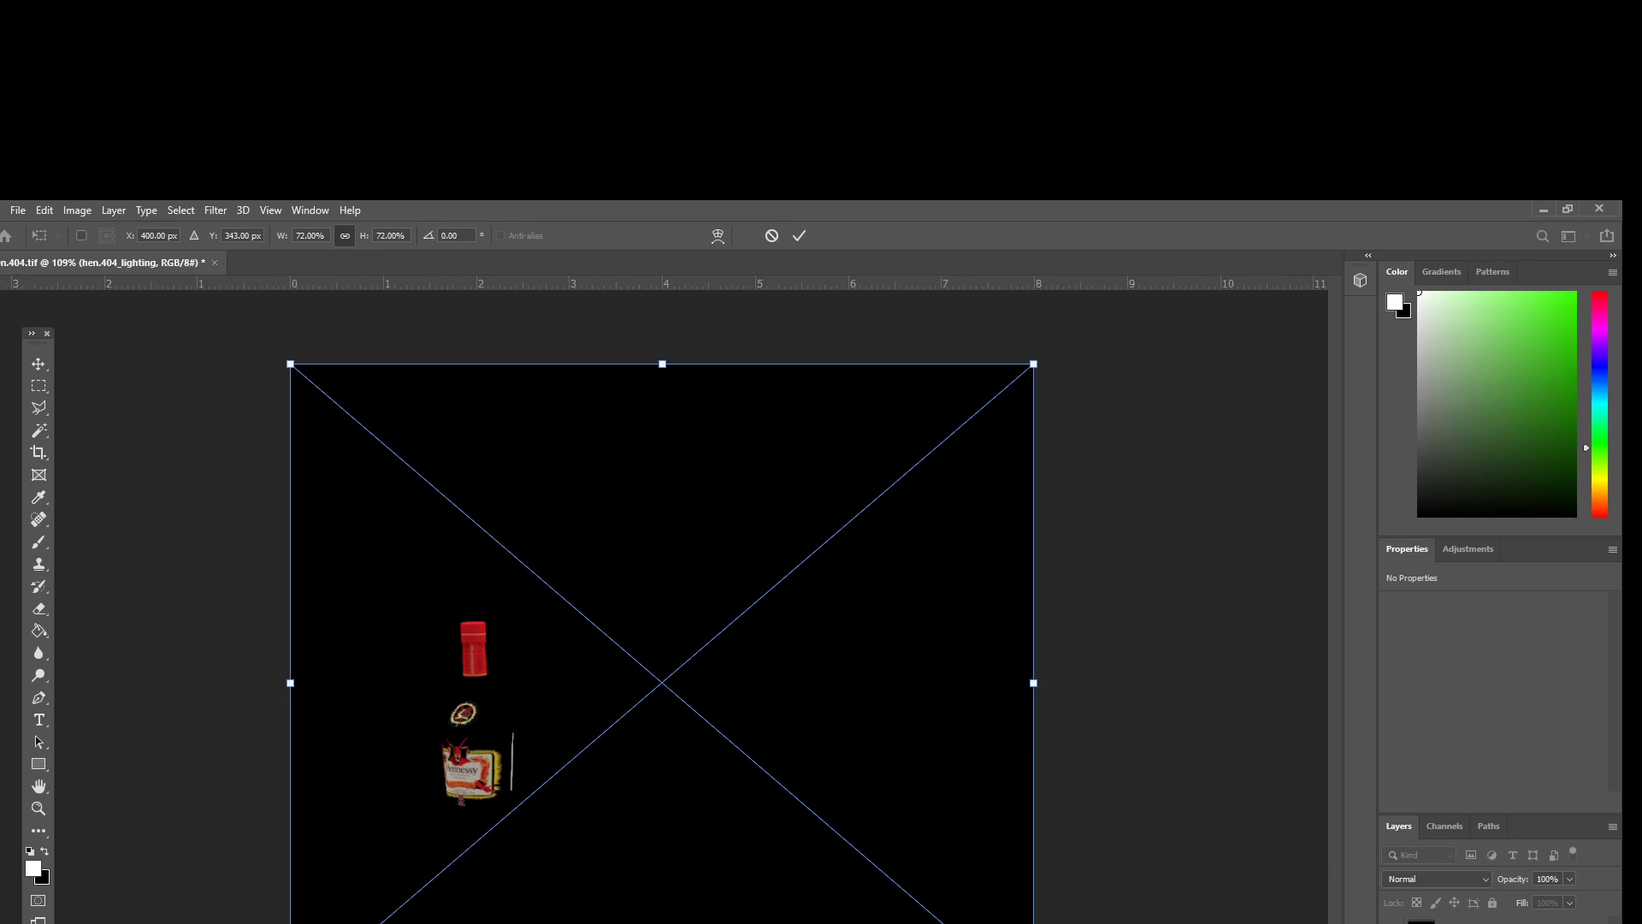
key(Return)
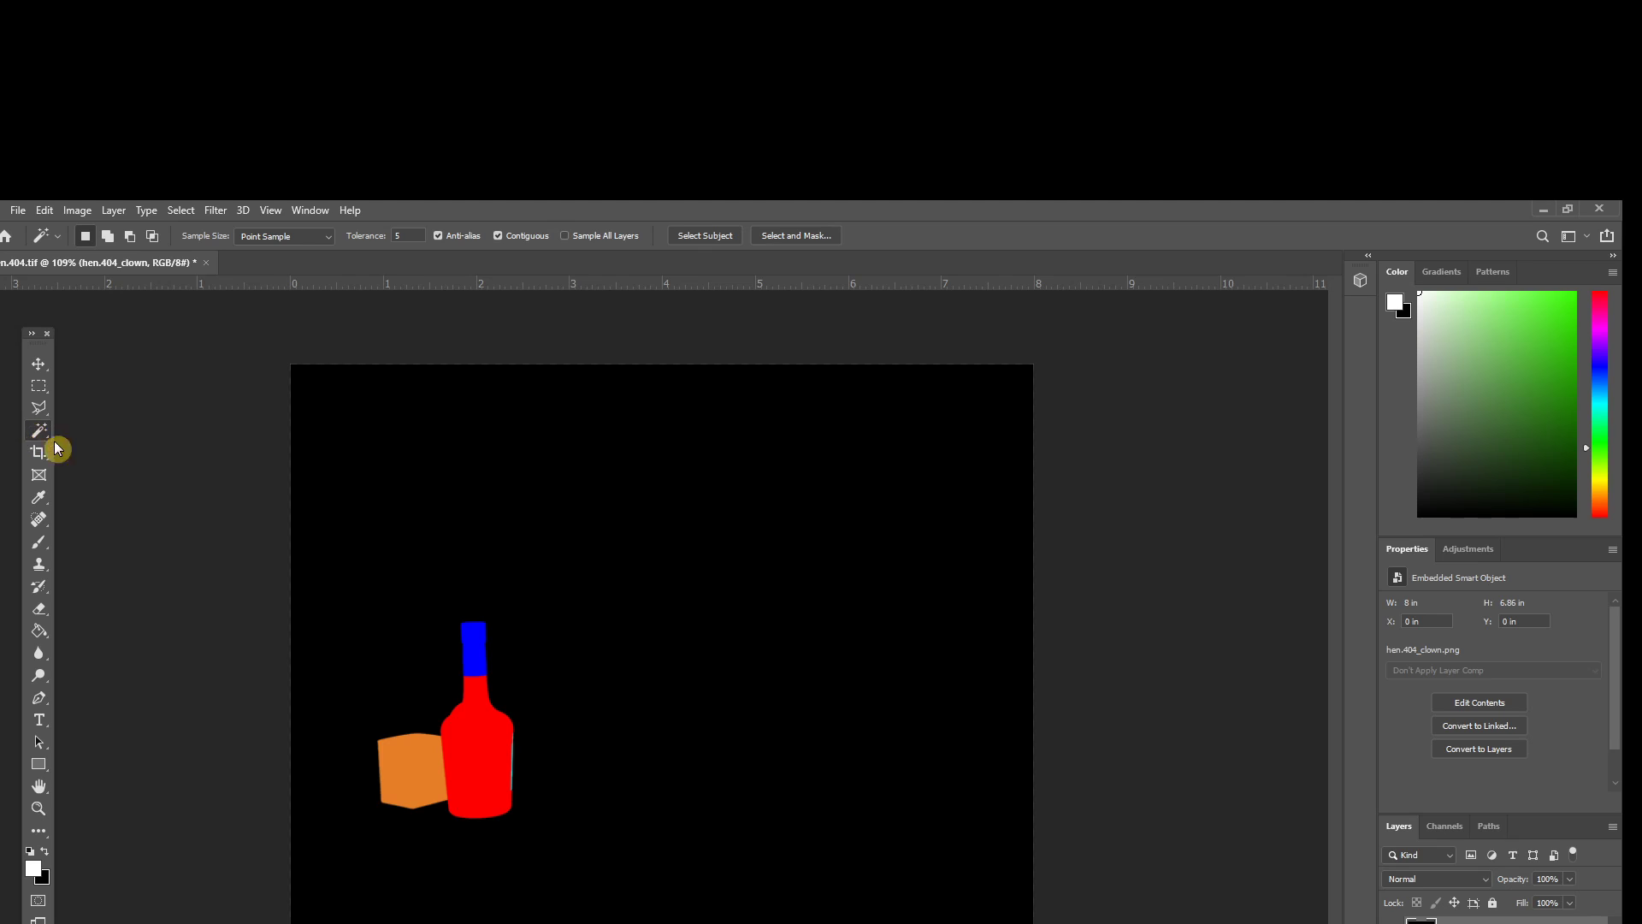
Select the bottle and glass by inverting a Magic Wand selection of the black background
click(689, 570)
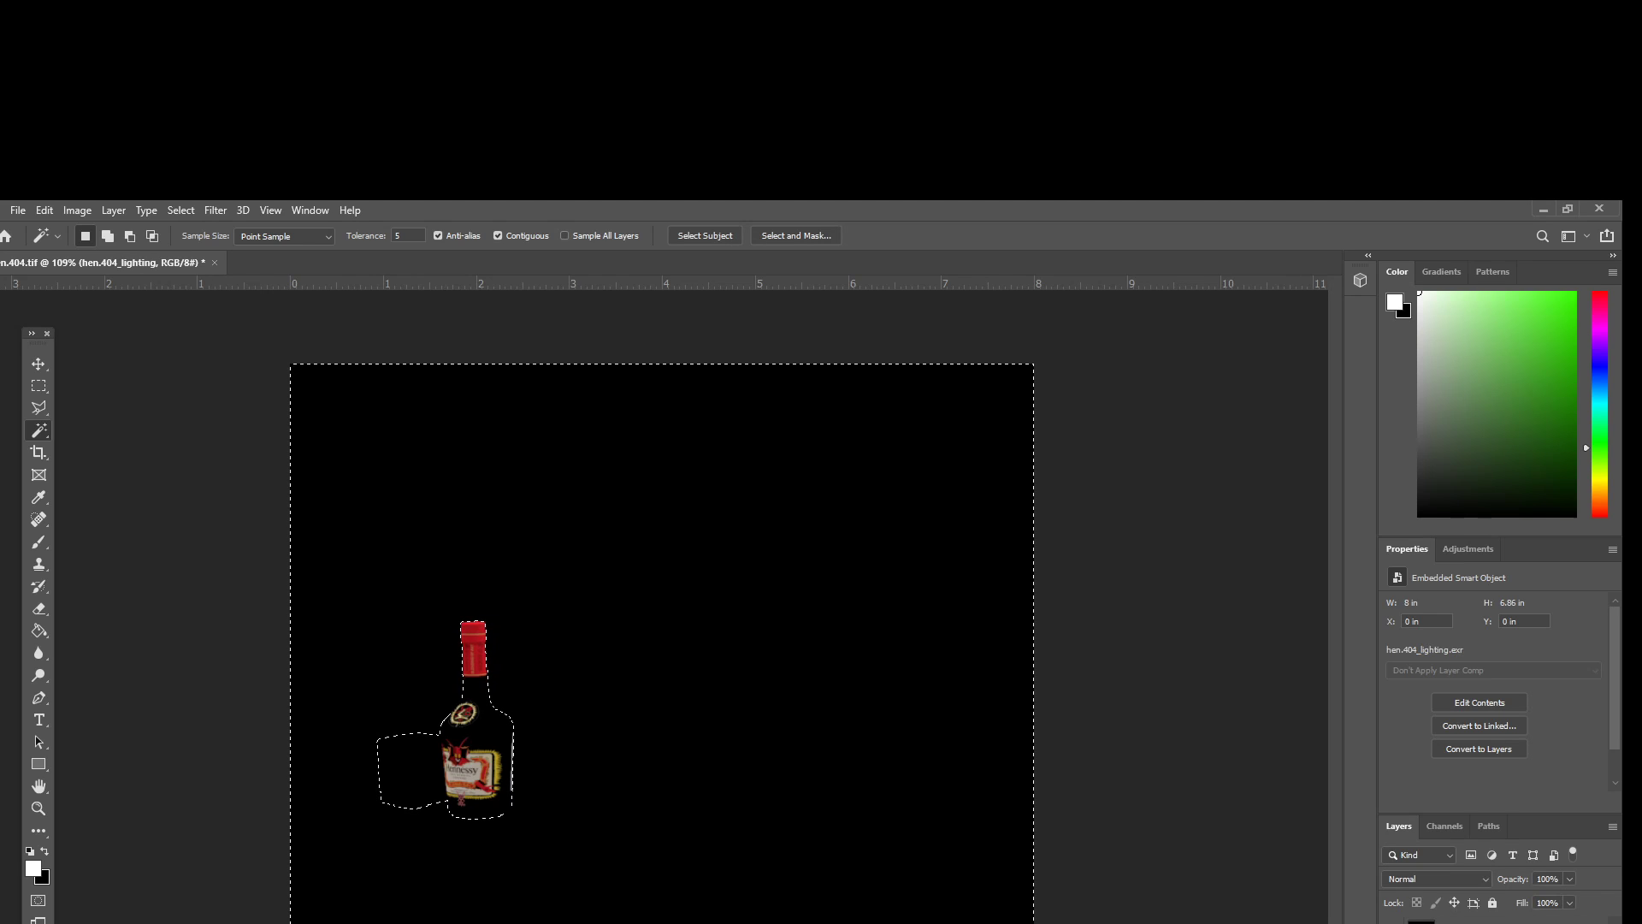
click(183, 212)
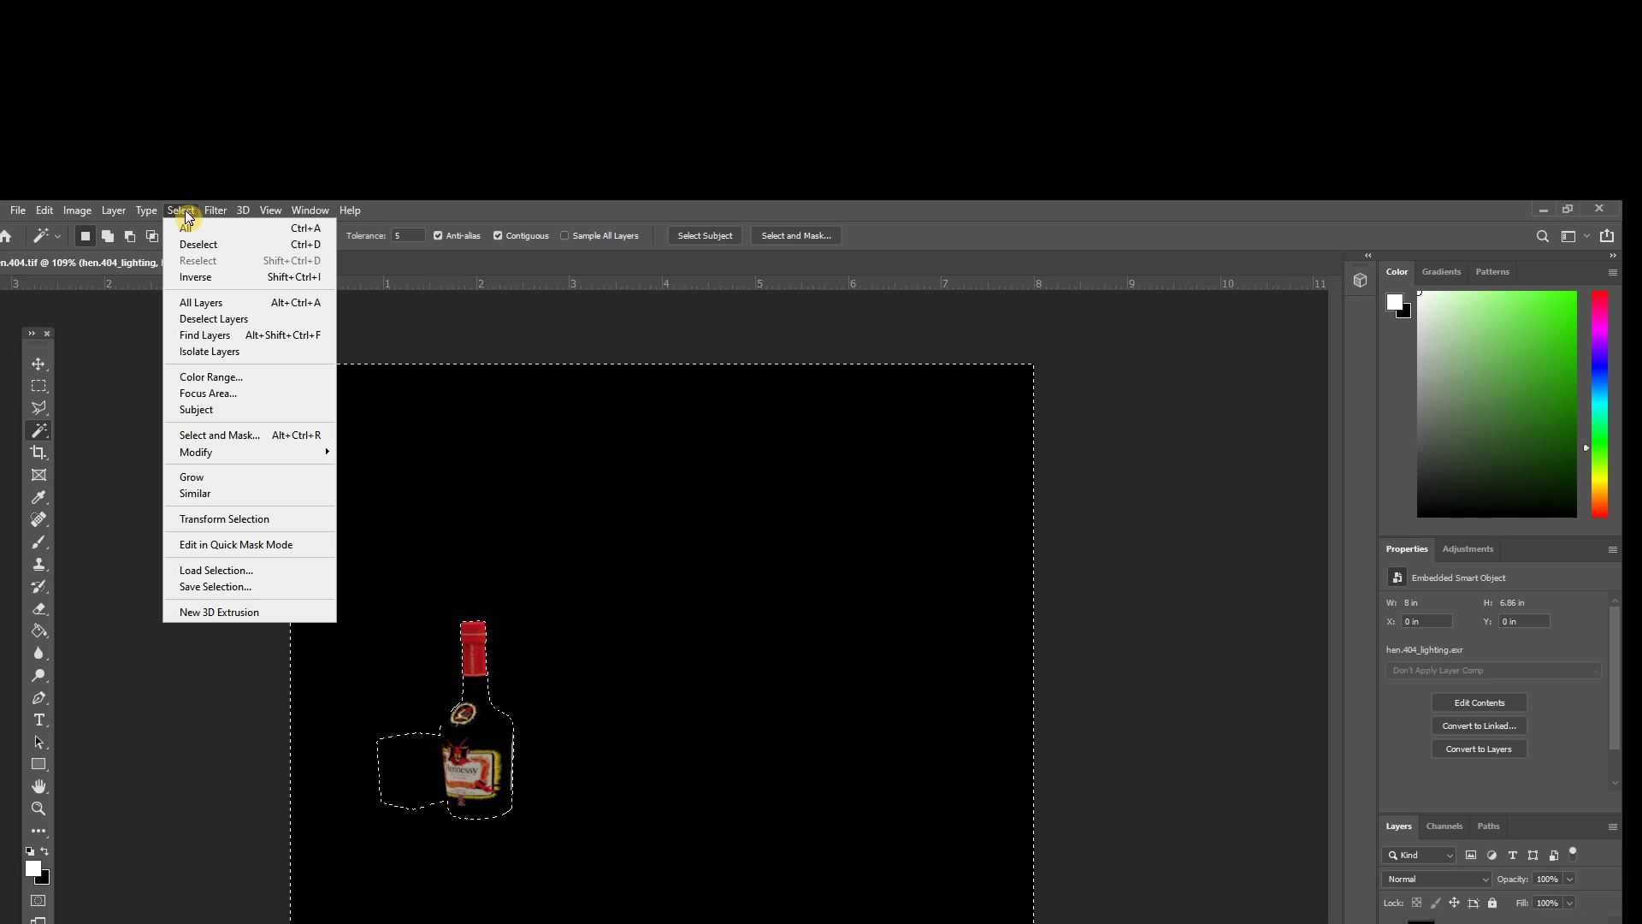
click(205, 274)
Attempt to delete on the smart object layer, dismiss the not-editable error, and open its layer options
key(Delete)
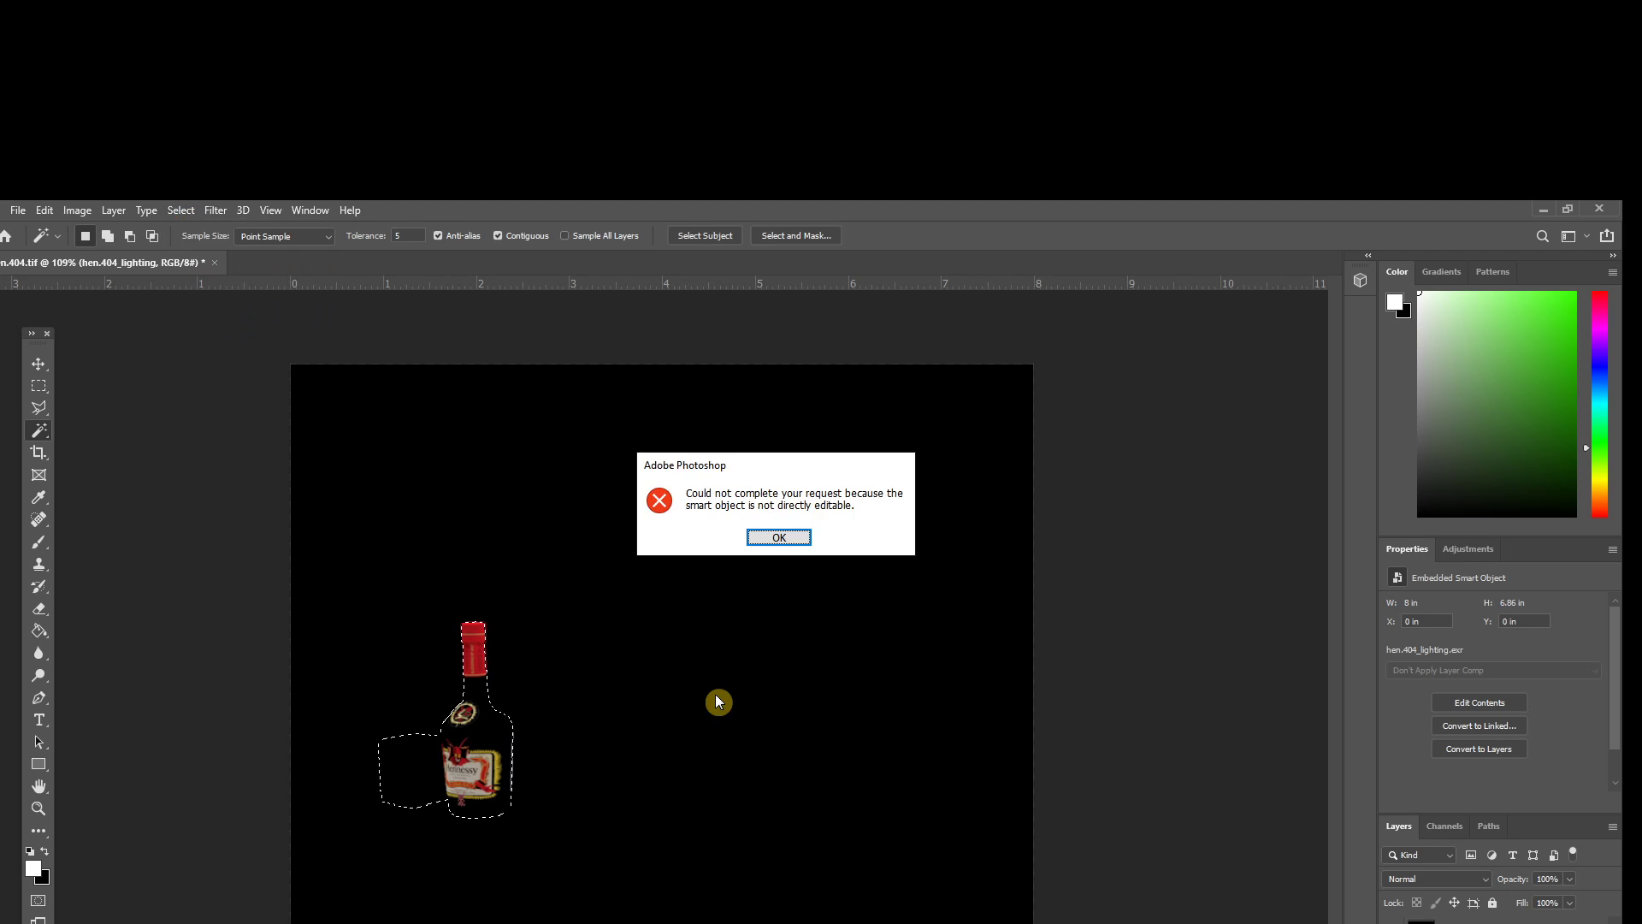
click(779, 537)
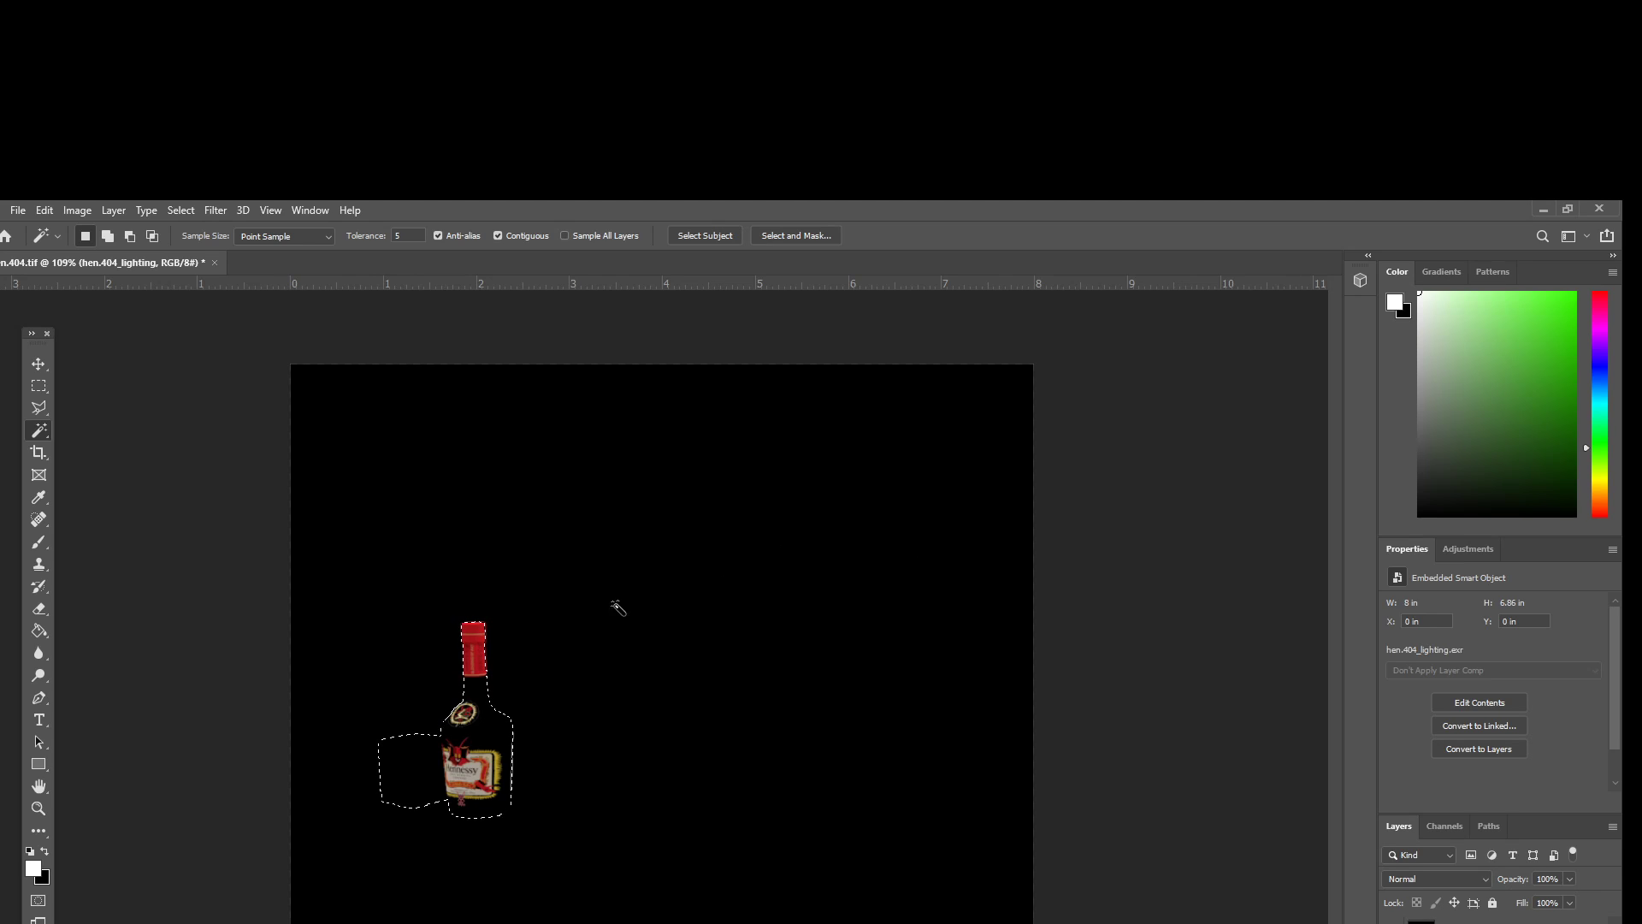
click(1338, 905)
right_click(1454, 920)
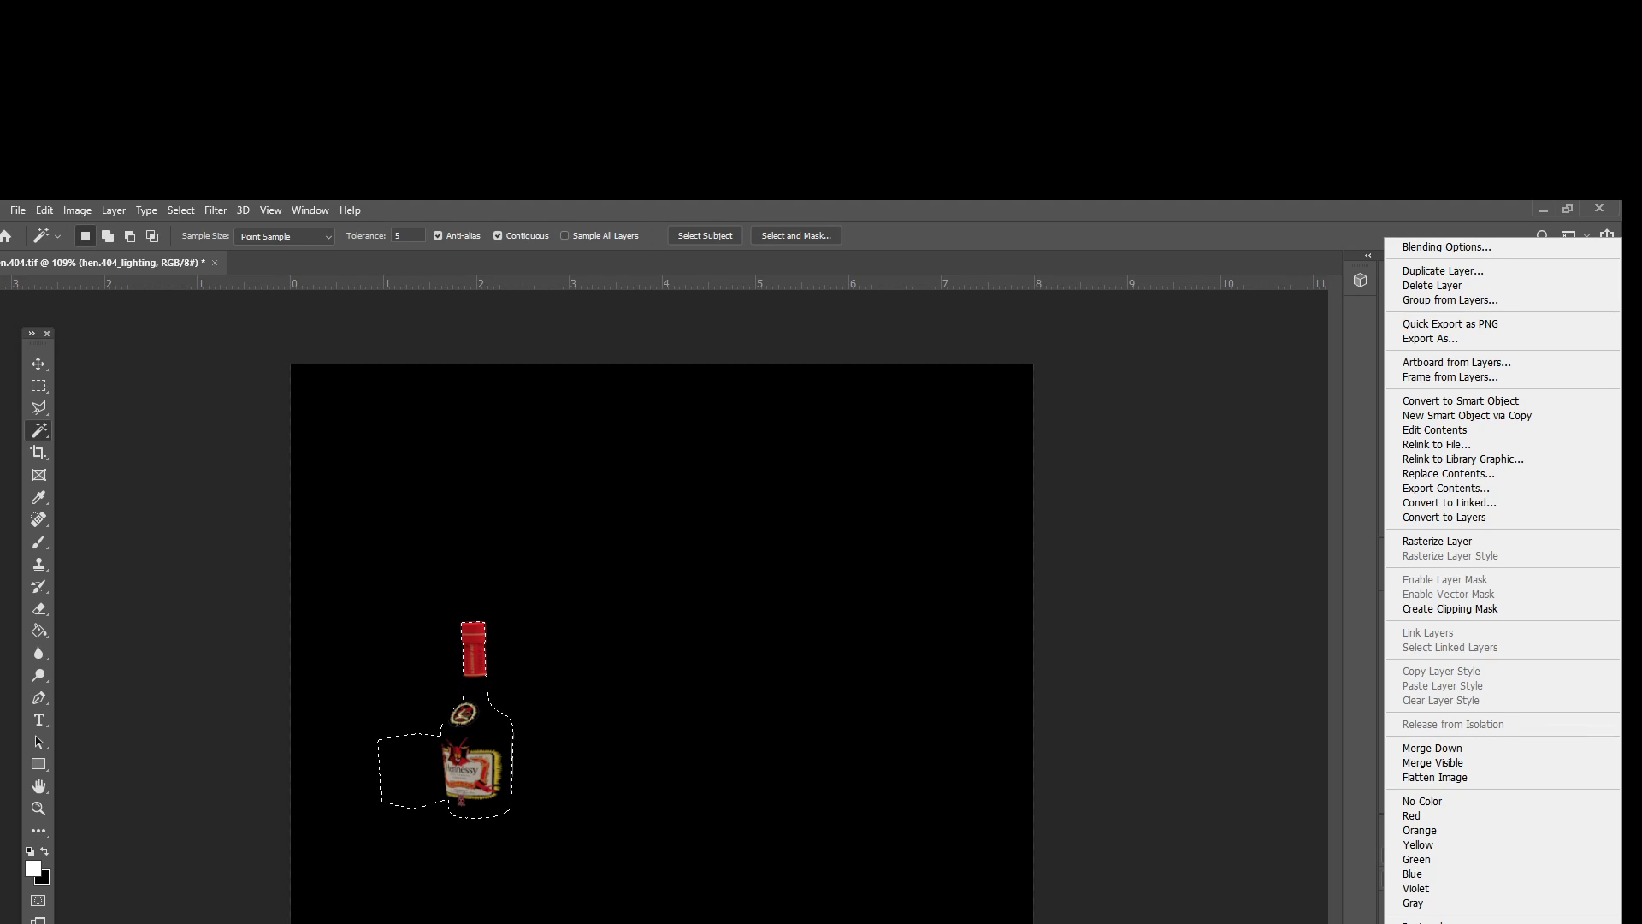
Copy the lighting EXR's layer into hen.404.tif as pixel Layer 2, accepting the bit-depth warning
key(Escape)
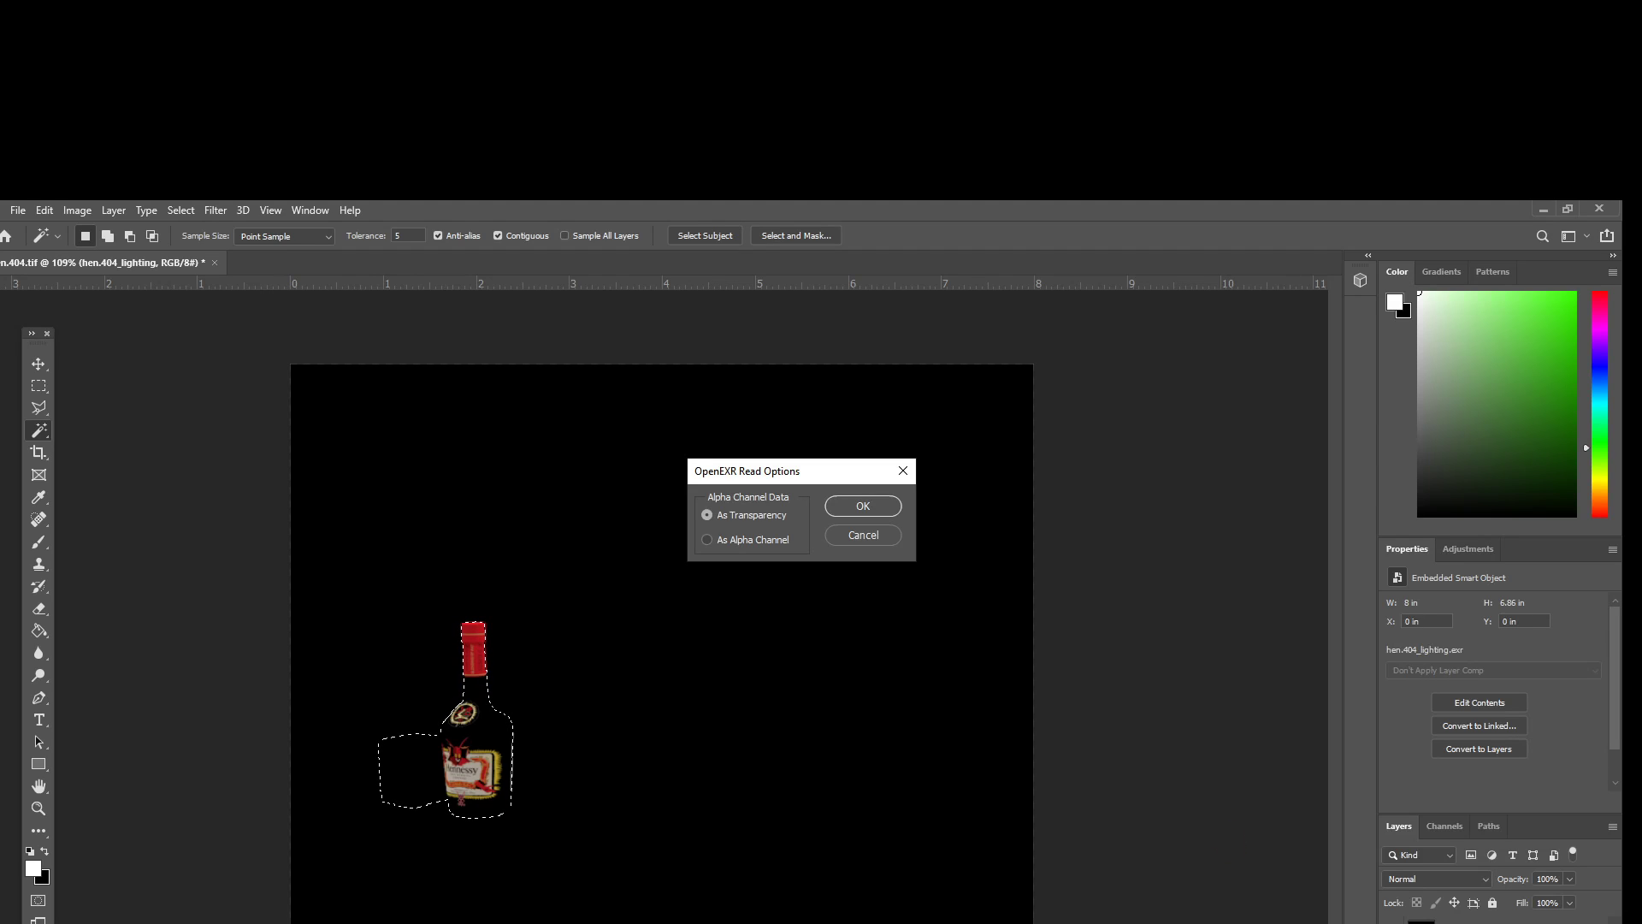
click(856, 510)
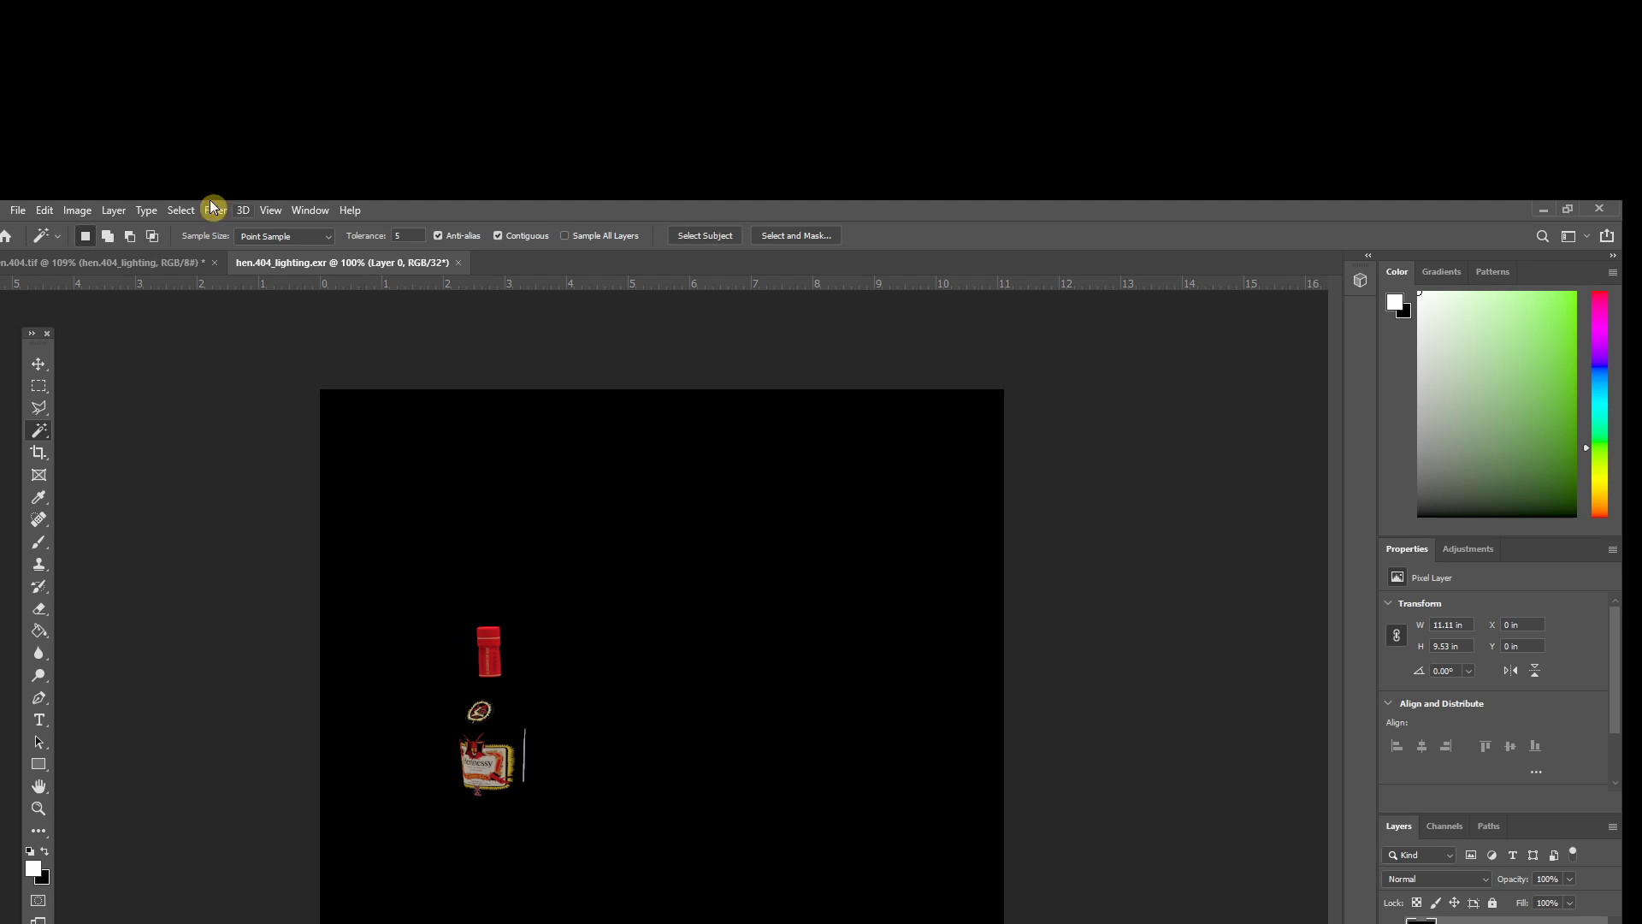
drag(339, 264, 558, 609)
drag(1446, 917, 552, 558)
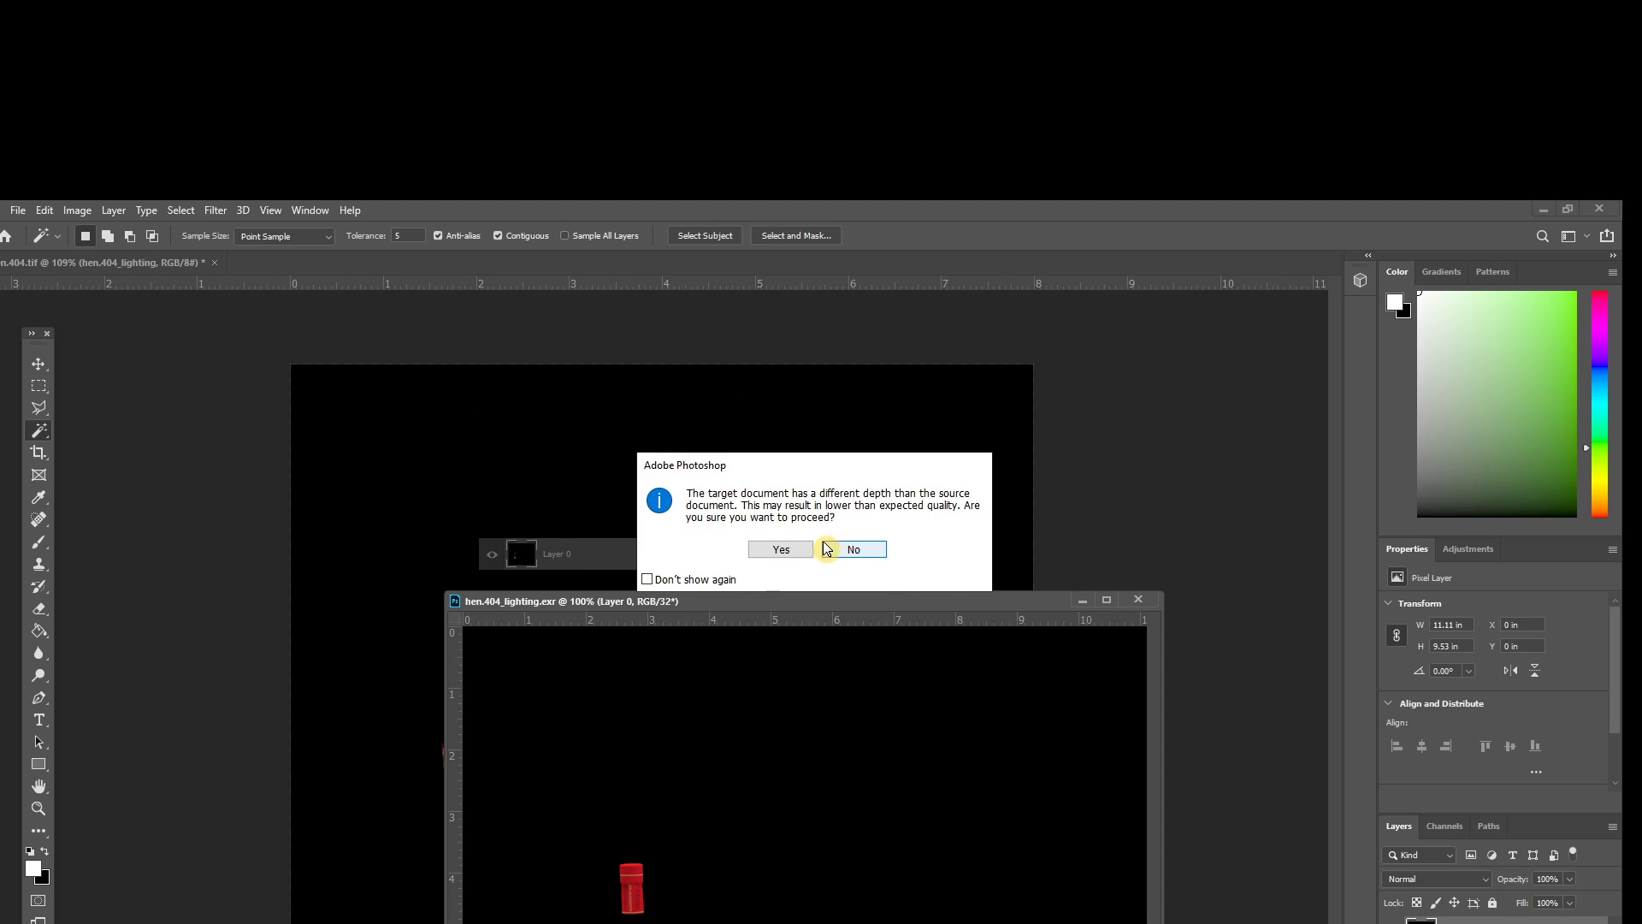
click(778, 550)
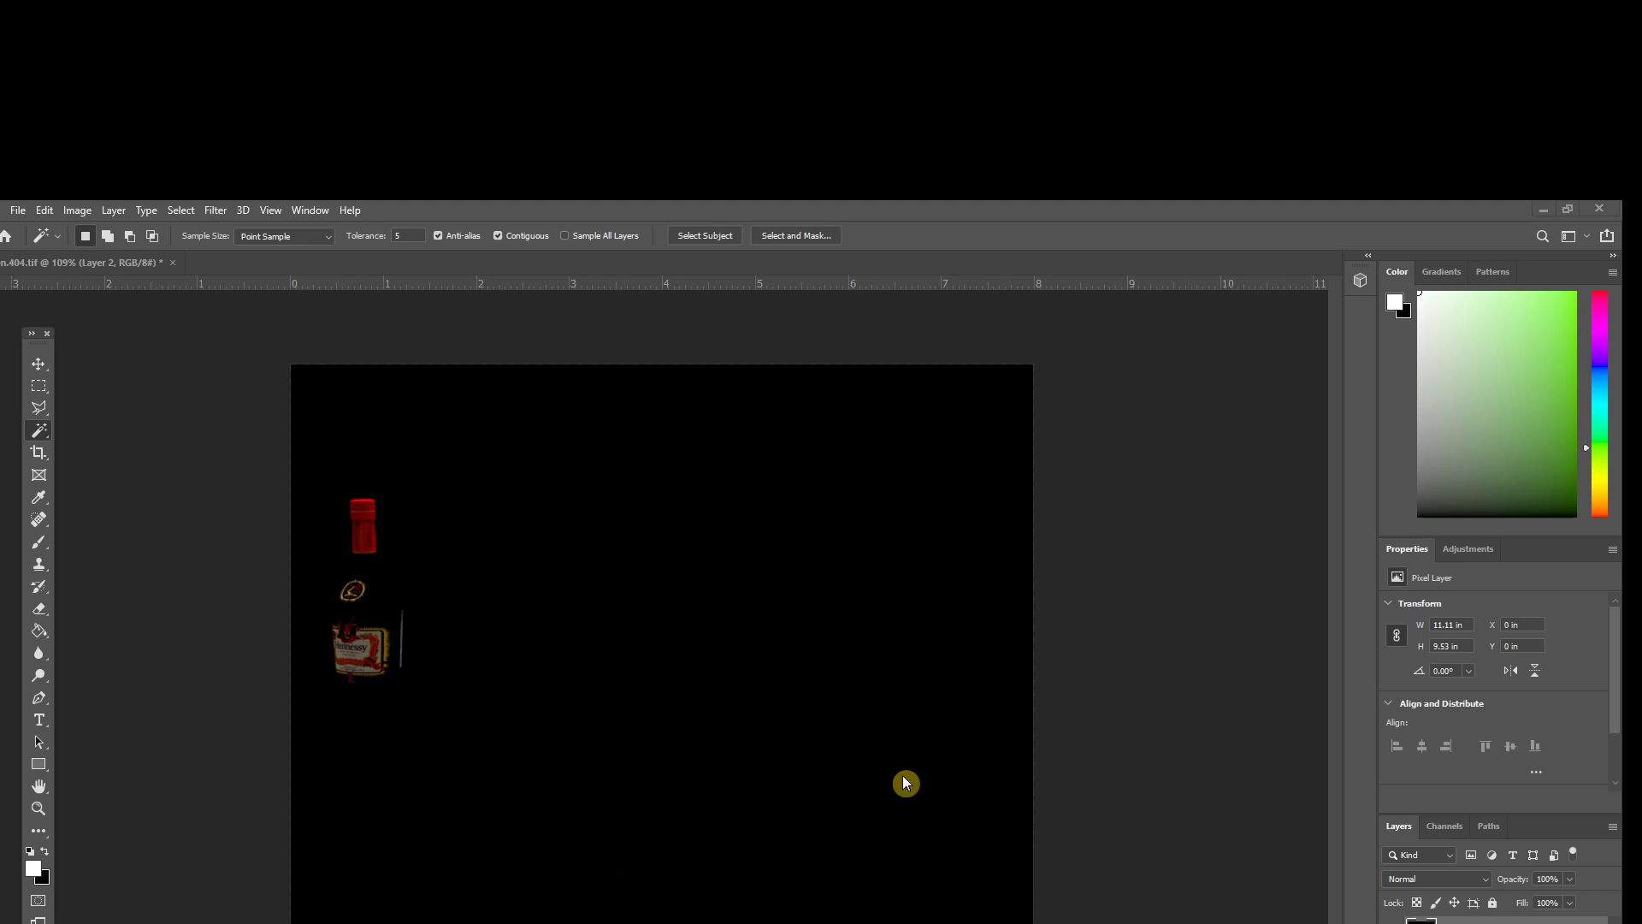
Deselect, then drag Layer 2 down and right until the bottle aligns with the clown pass shapes
click(736, 763)
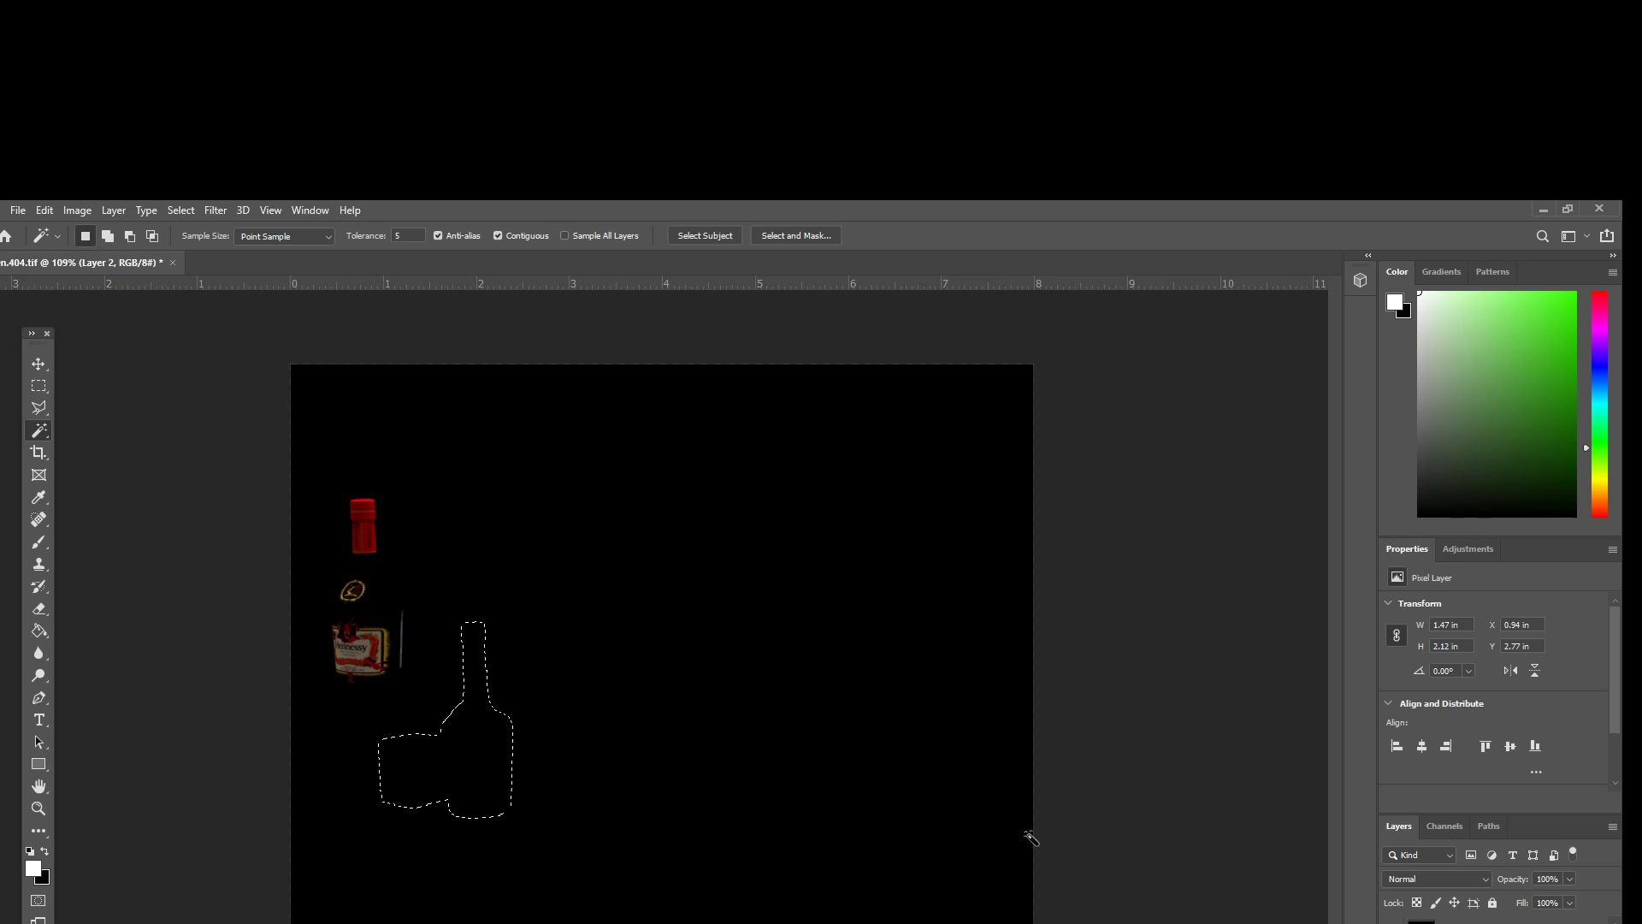
click(180, 210)
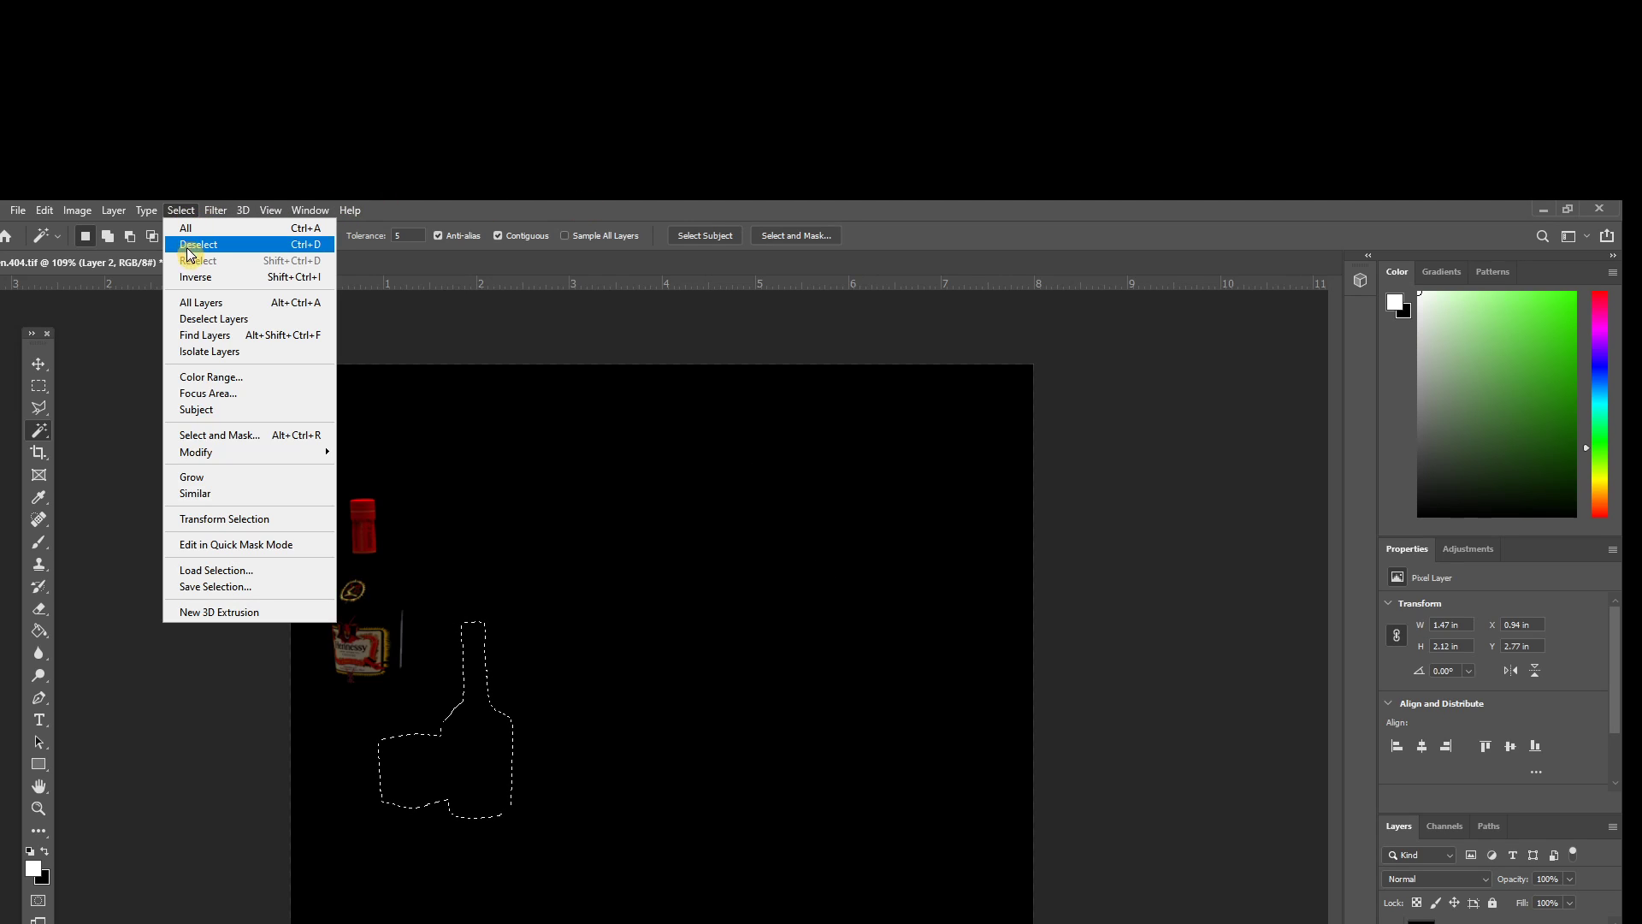
click(192, 245)
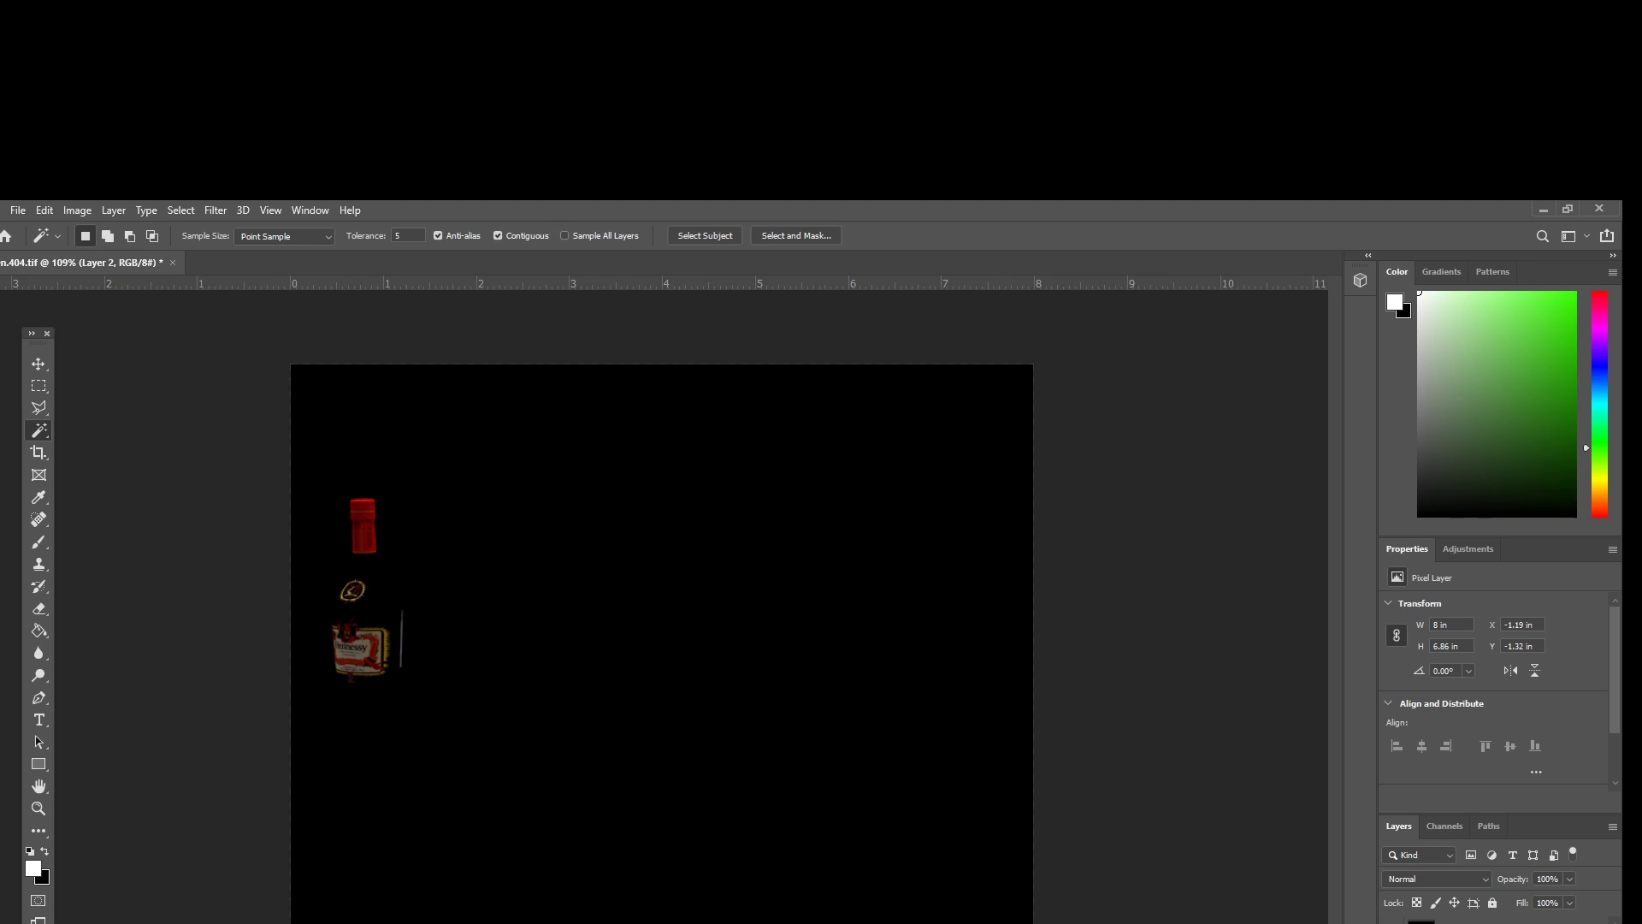
click(39, 364)
drag(616, 608, 681, 749)
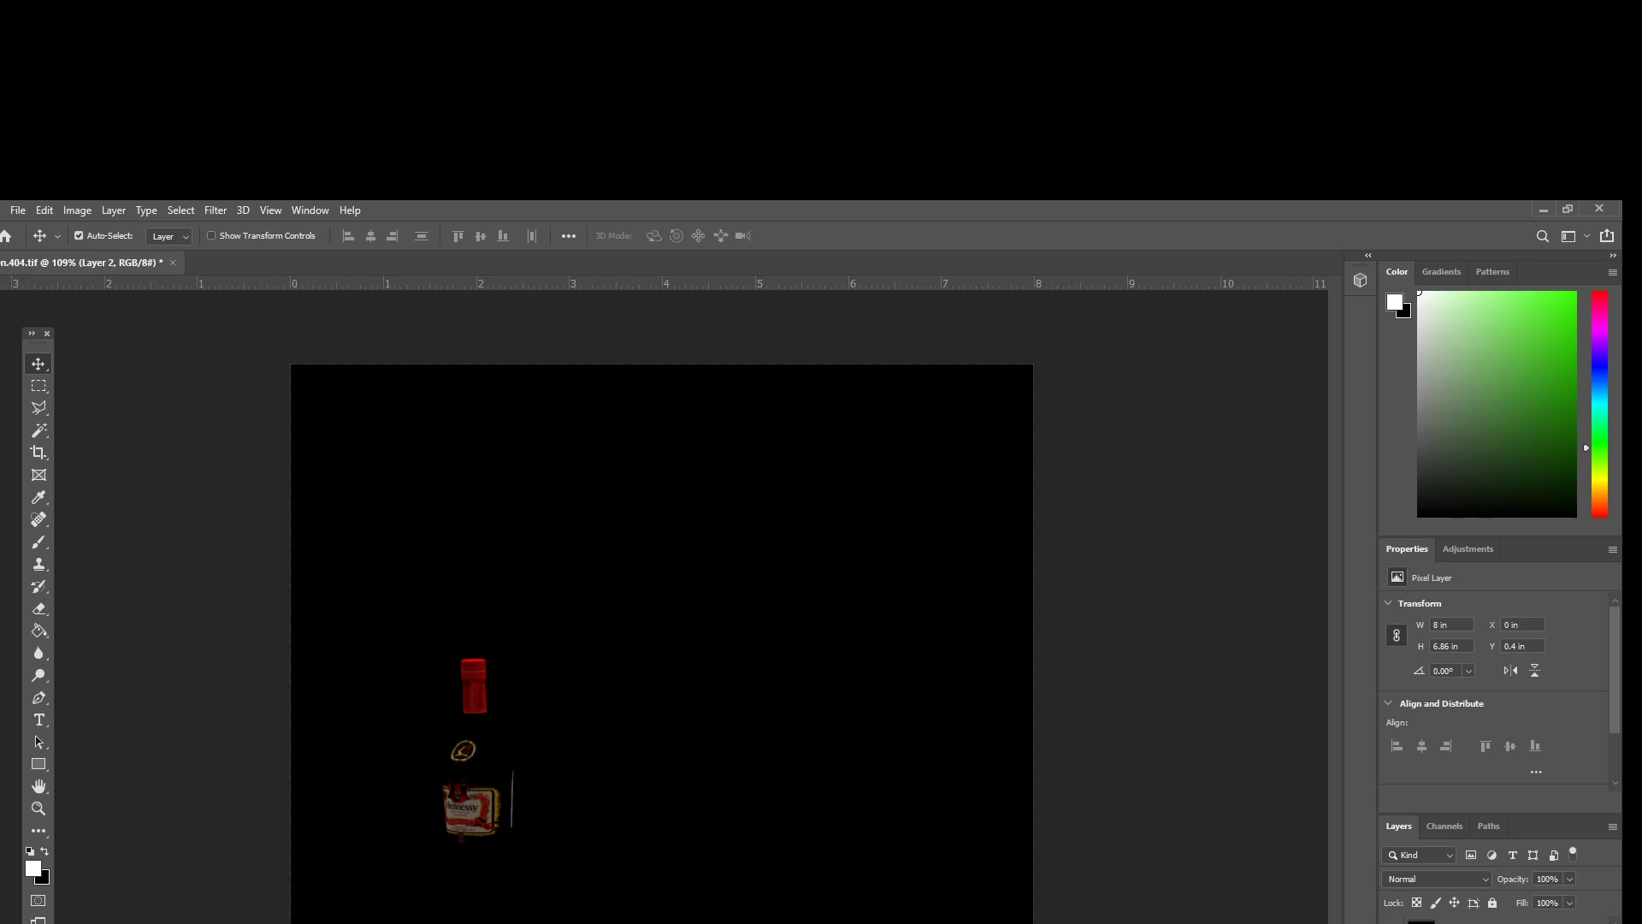
drag(867, 917, 865, 880)
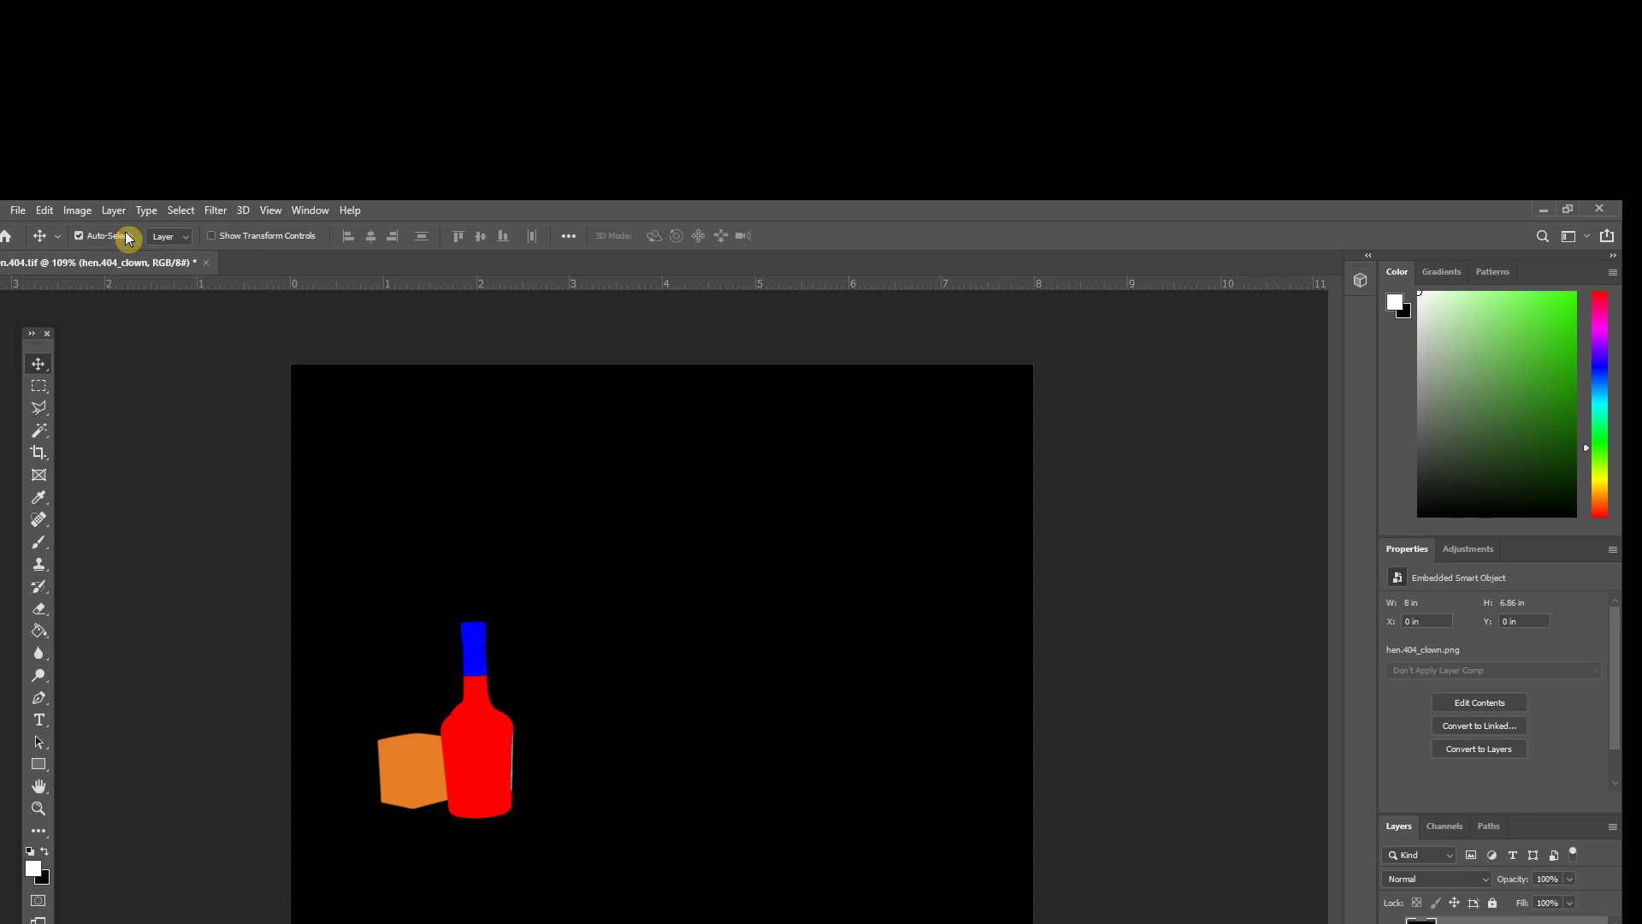
Select the bottle and glass shapes by inverting a Magic Wand selection of the clown pass background
click(38, 429)
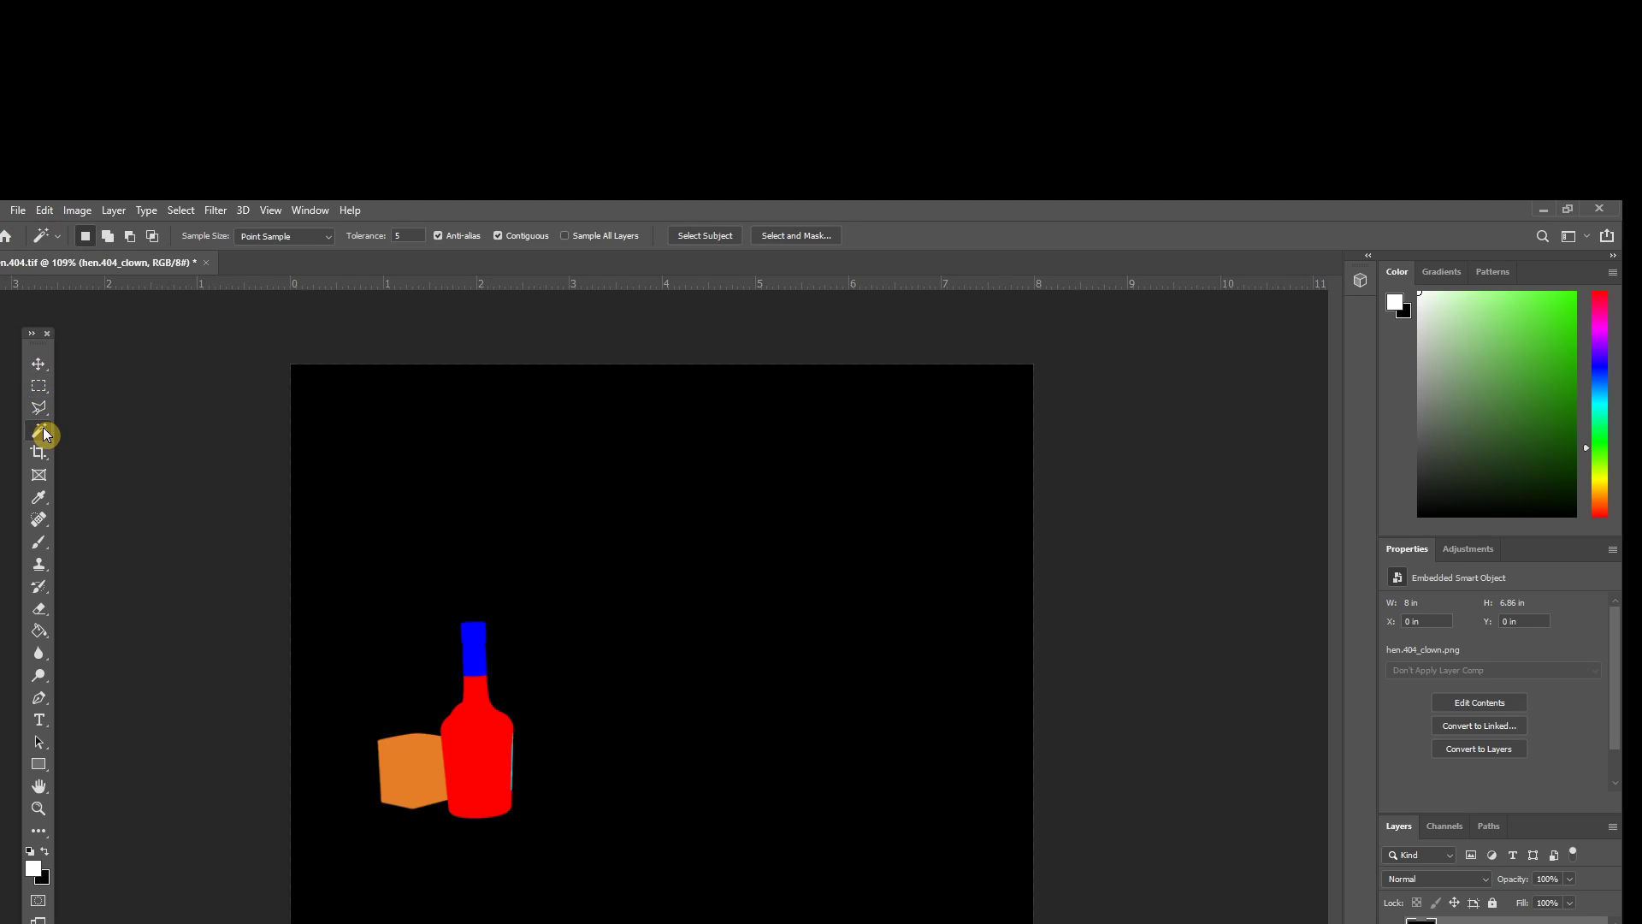
click(466, 530)
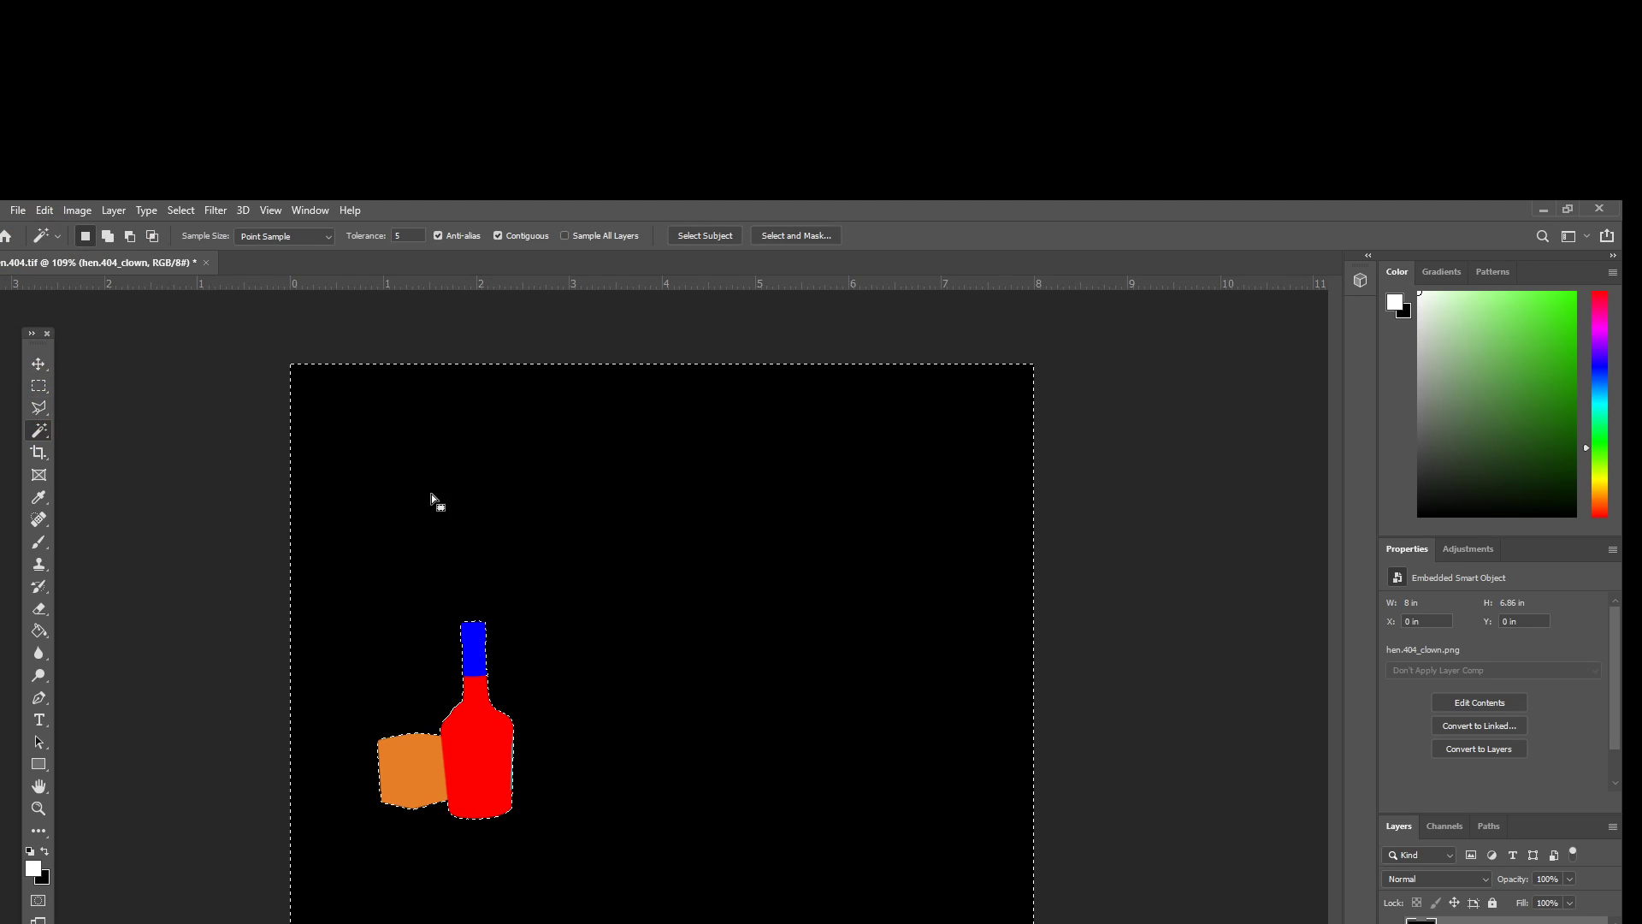
click(180, 210)
click(195, 277)
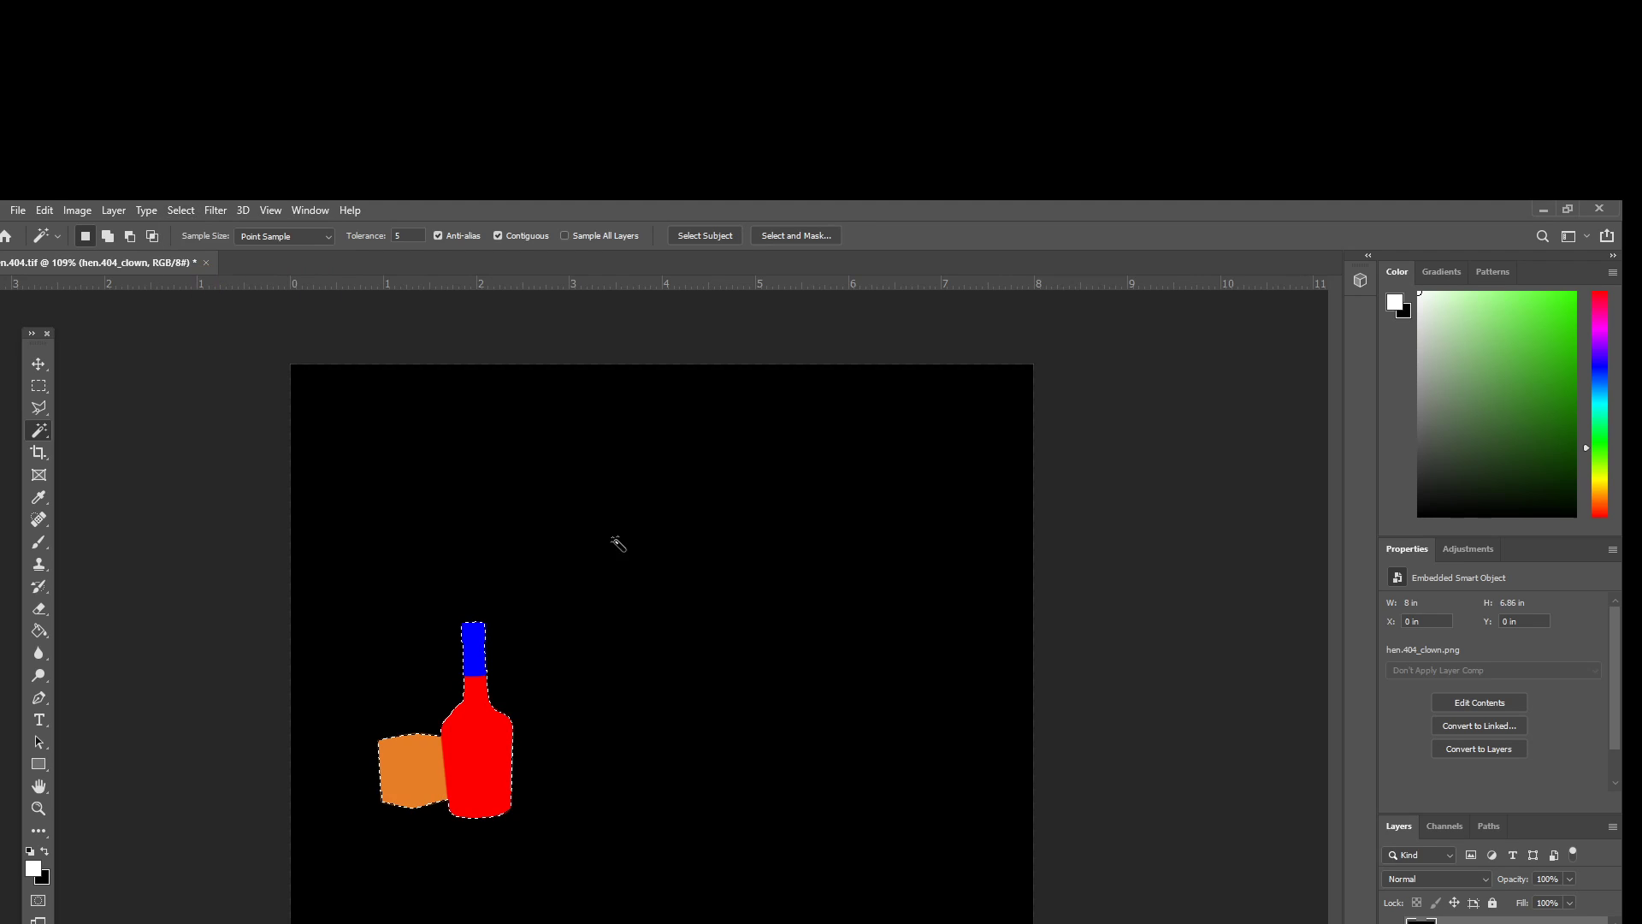
Hide the clown pass and delete the selected area on Layer 2, not the smart-object lighting pass
key(ctrl+comma)
key(alt+bracketleft)
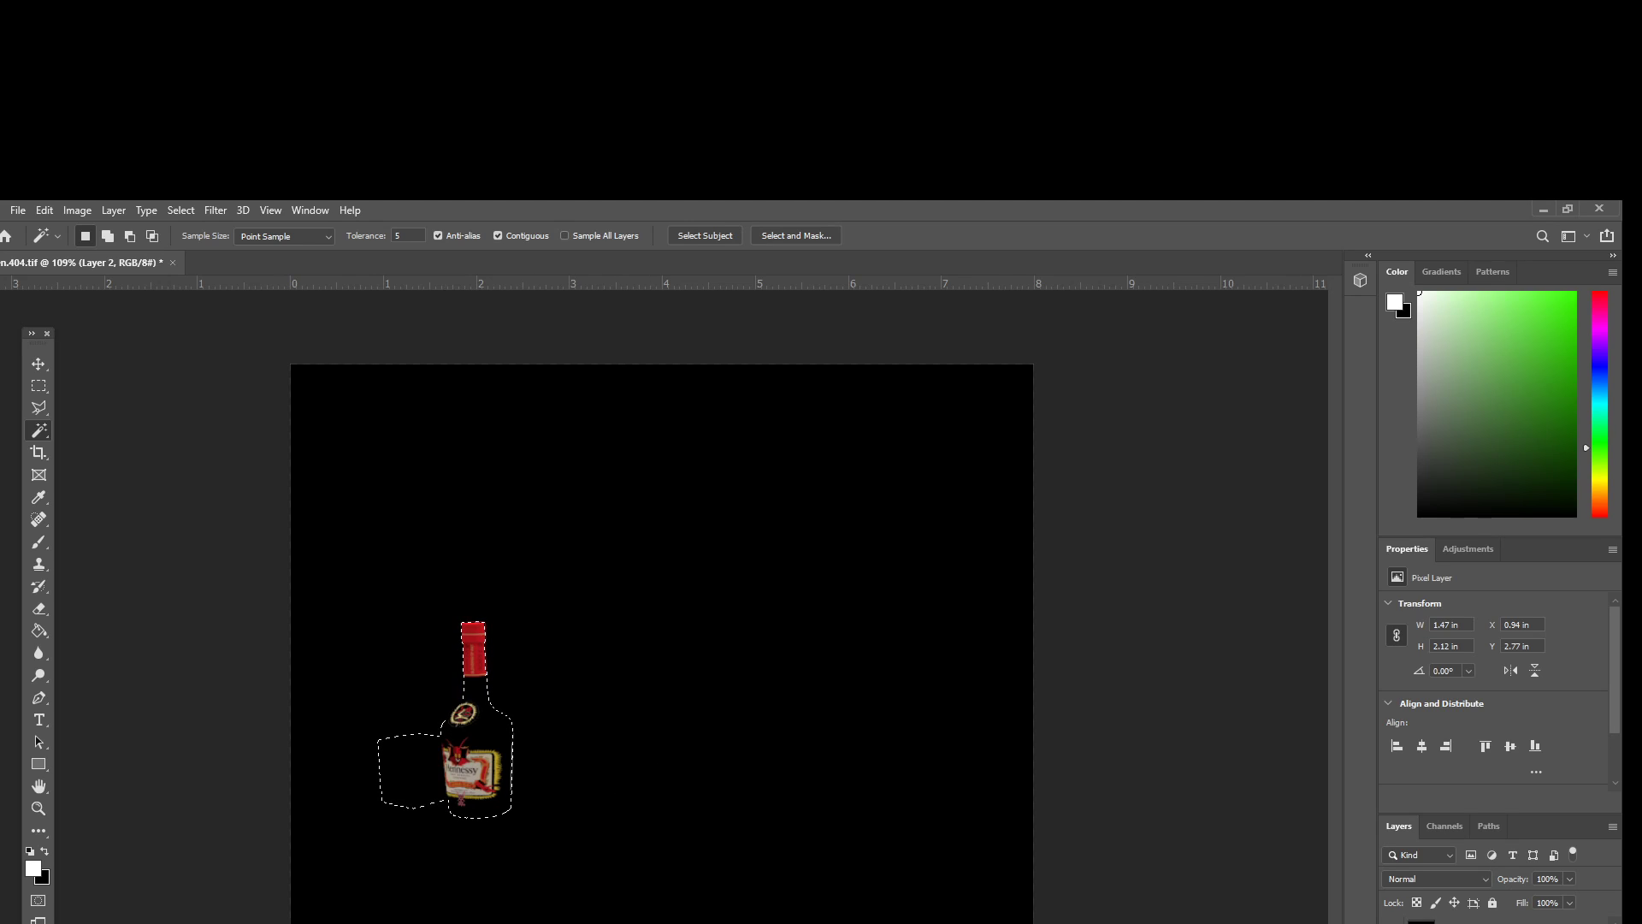
key(ctrl+comma)
key(alt+bracketleft)
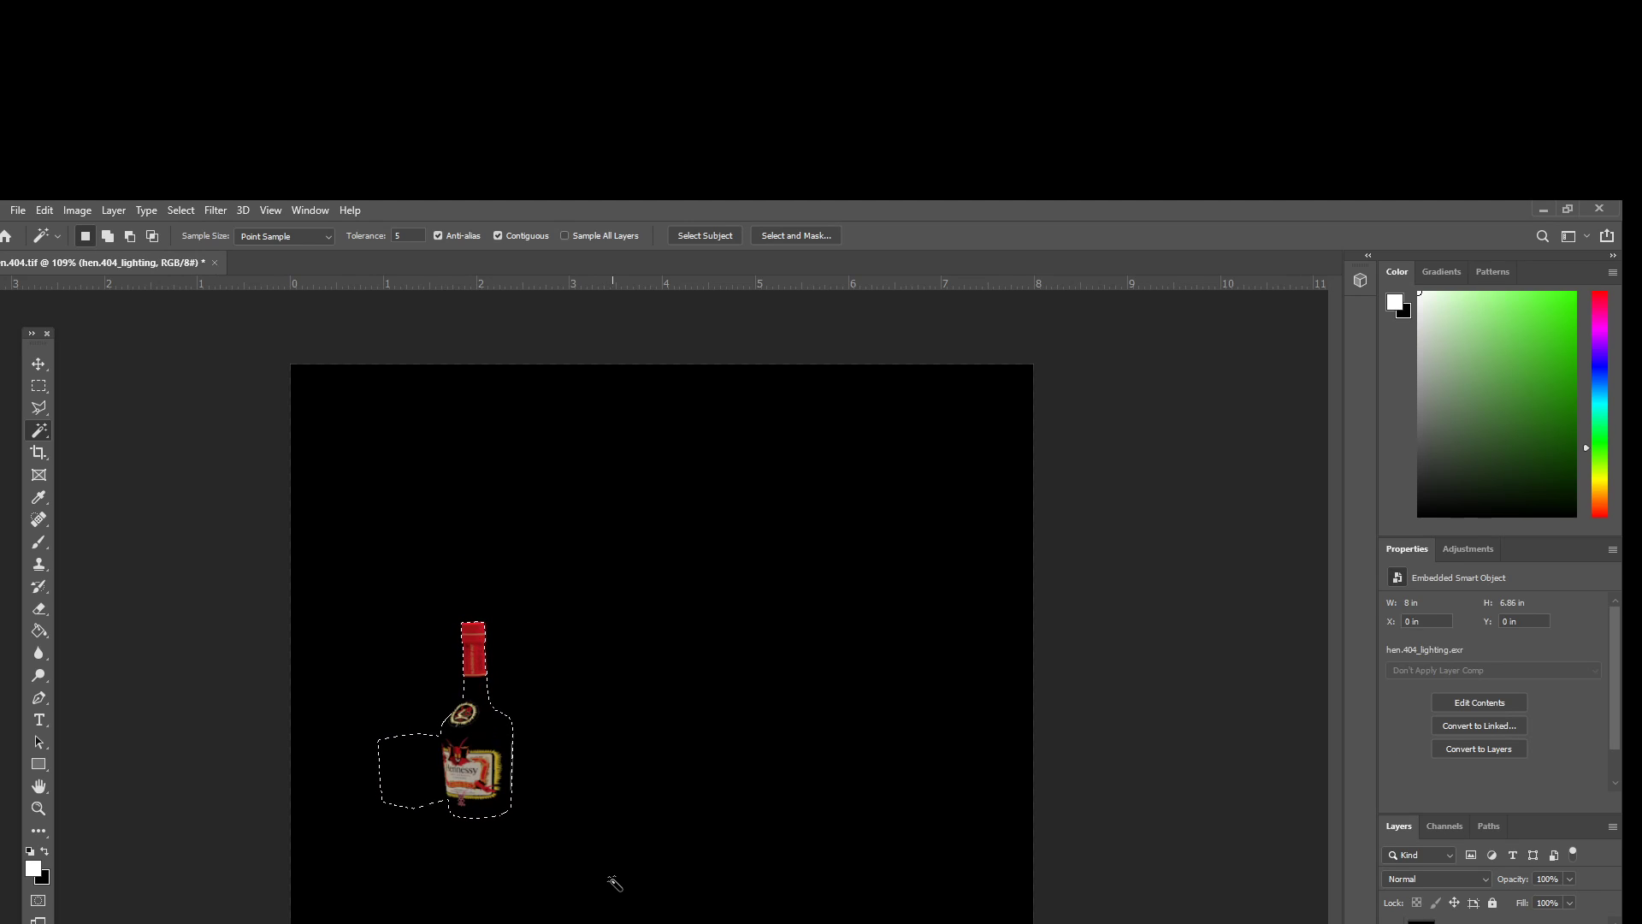
key(Delete)
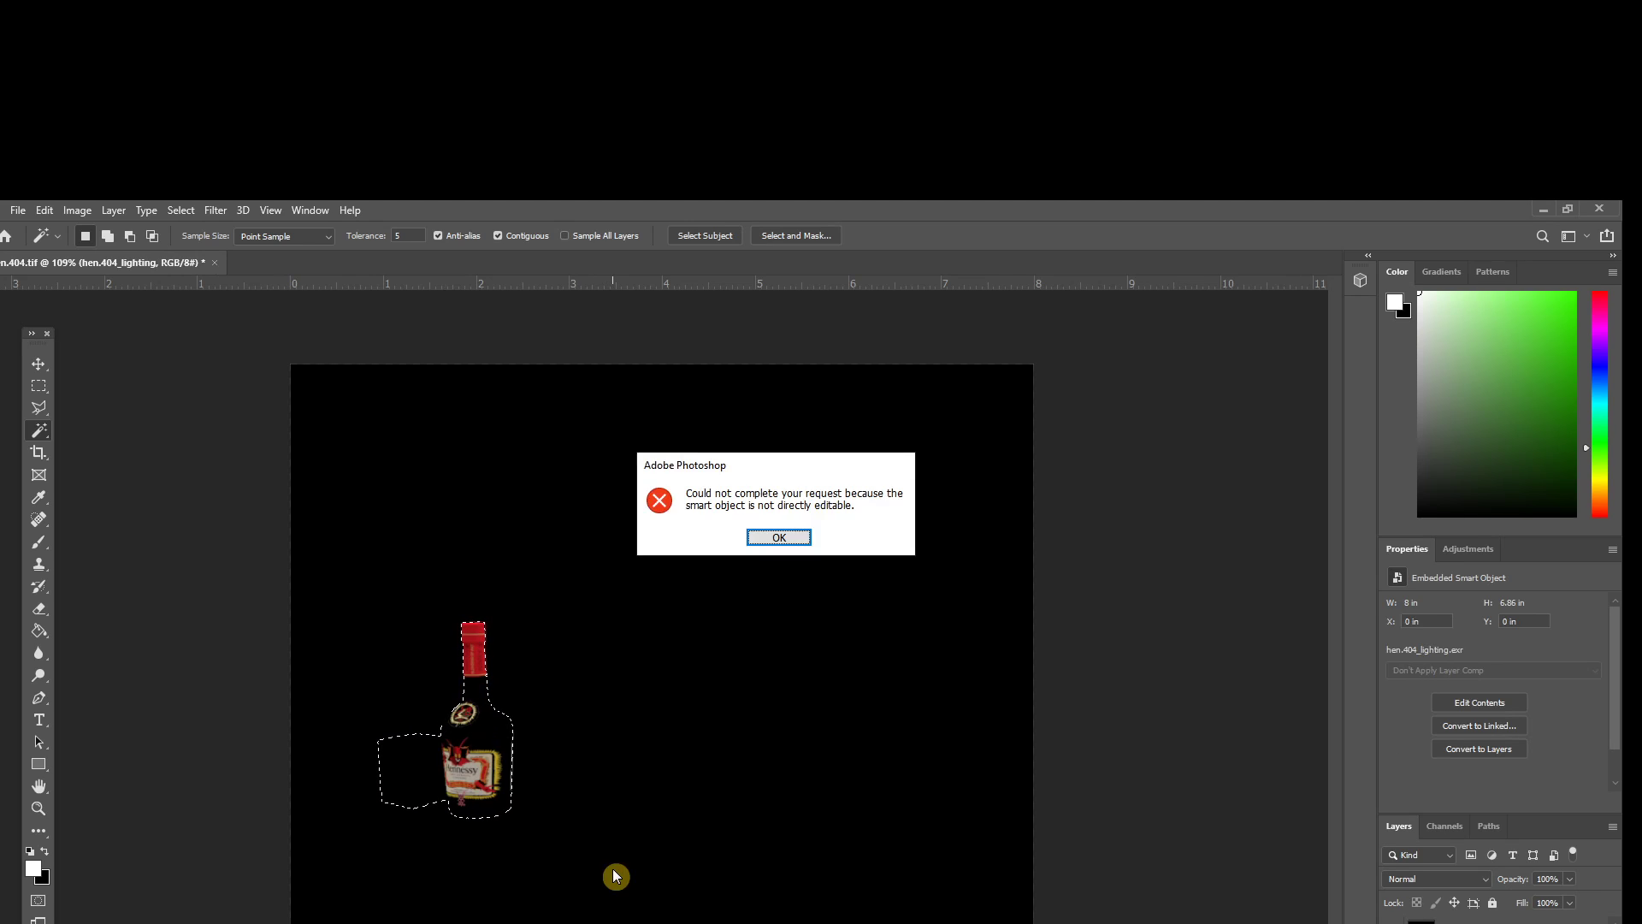
click(769, 538)
key(alt+bracketleft)
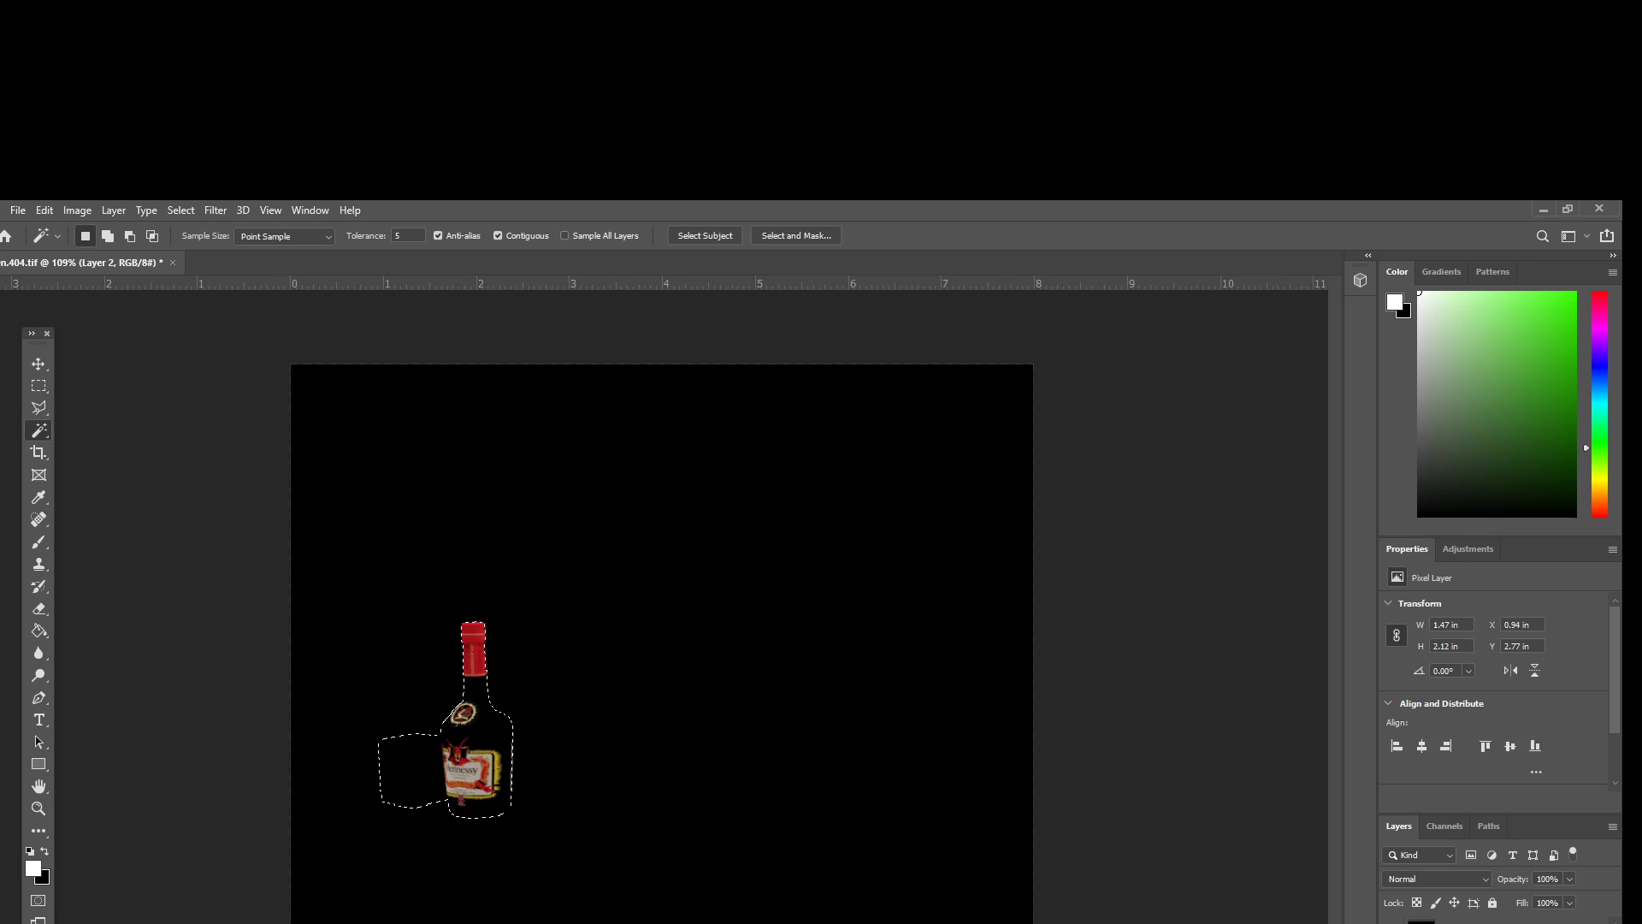
key(Delete)
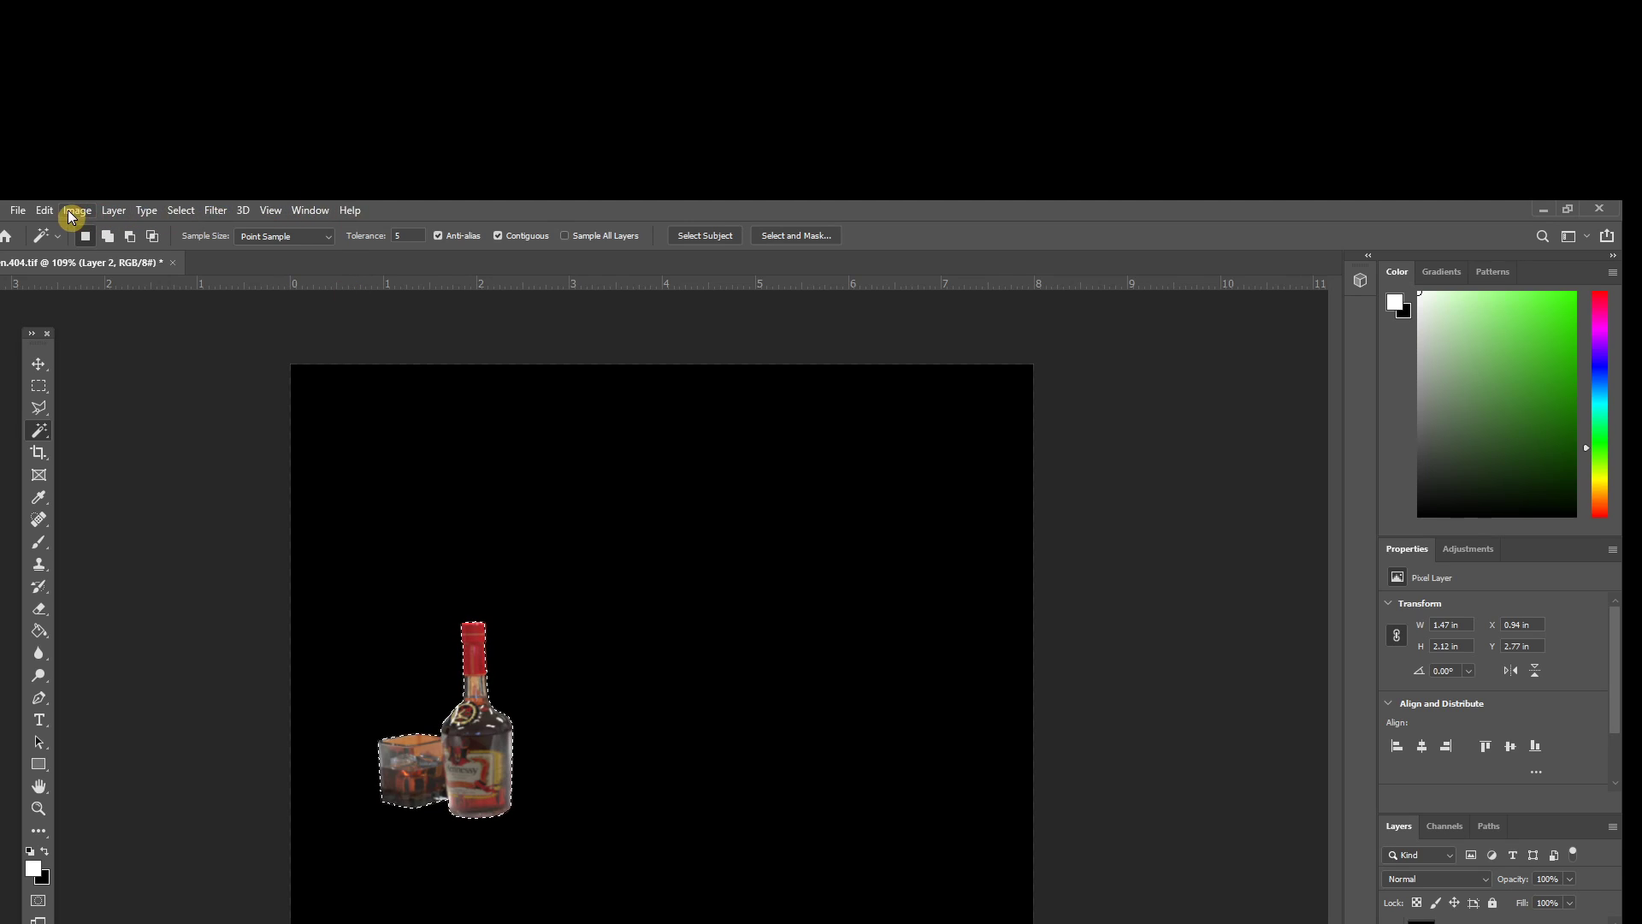
Invert the selection, delete the black surroundings around the bottle and glass, and deselect layers
click(175, 212)
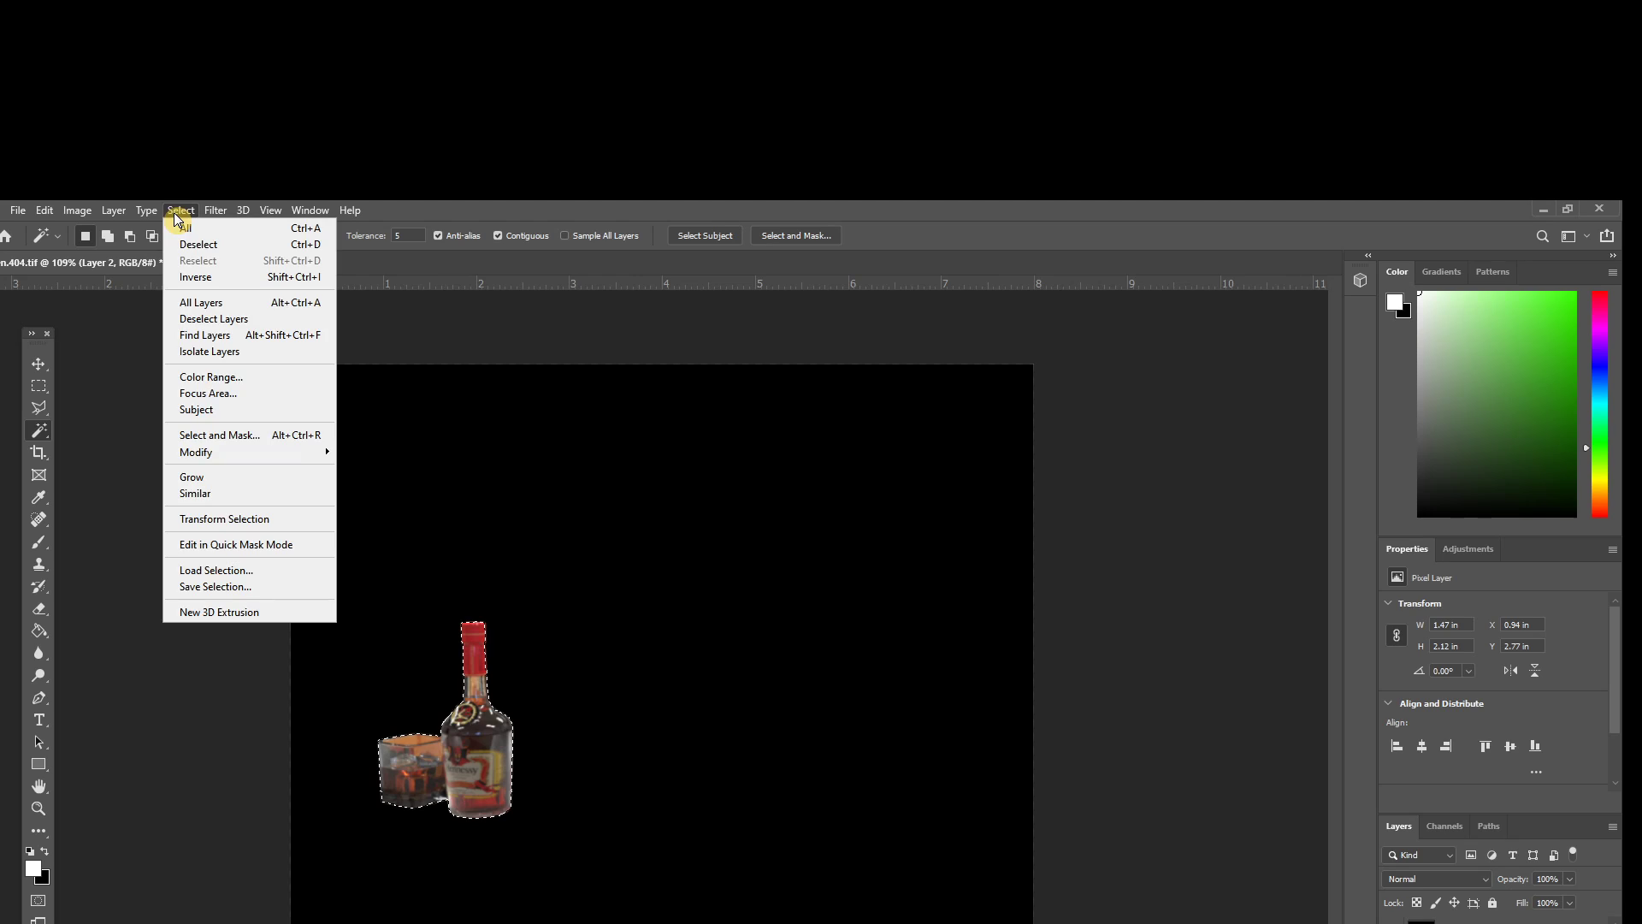
click(203, 275)
key(Delete)
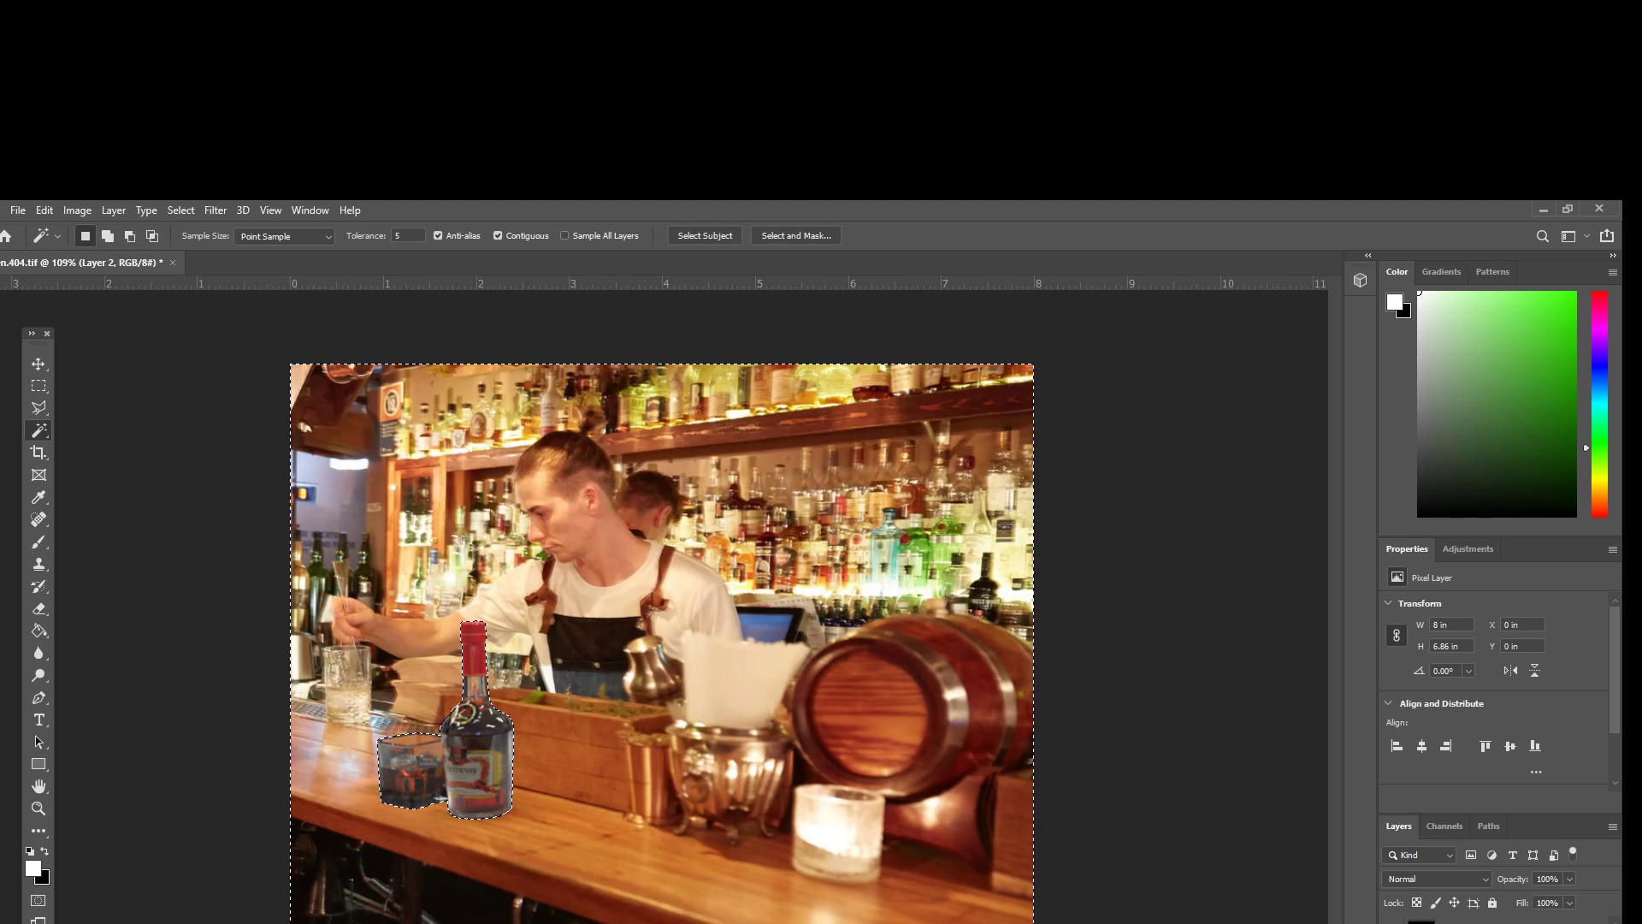
click(181, 211)
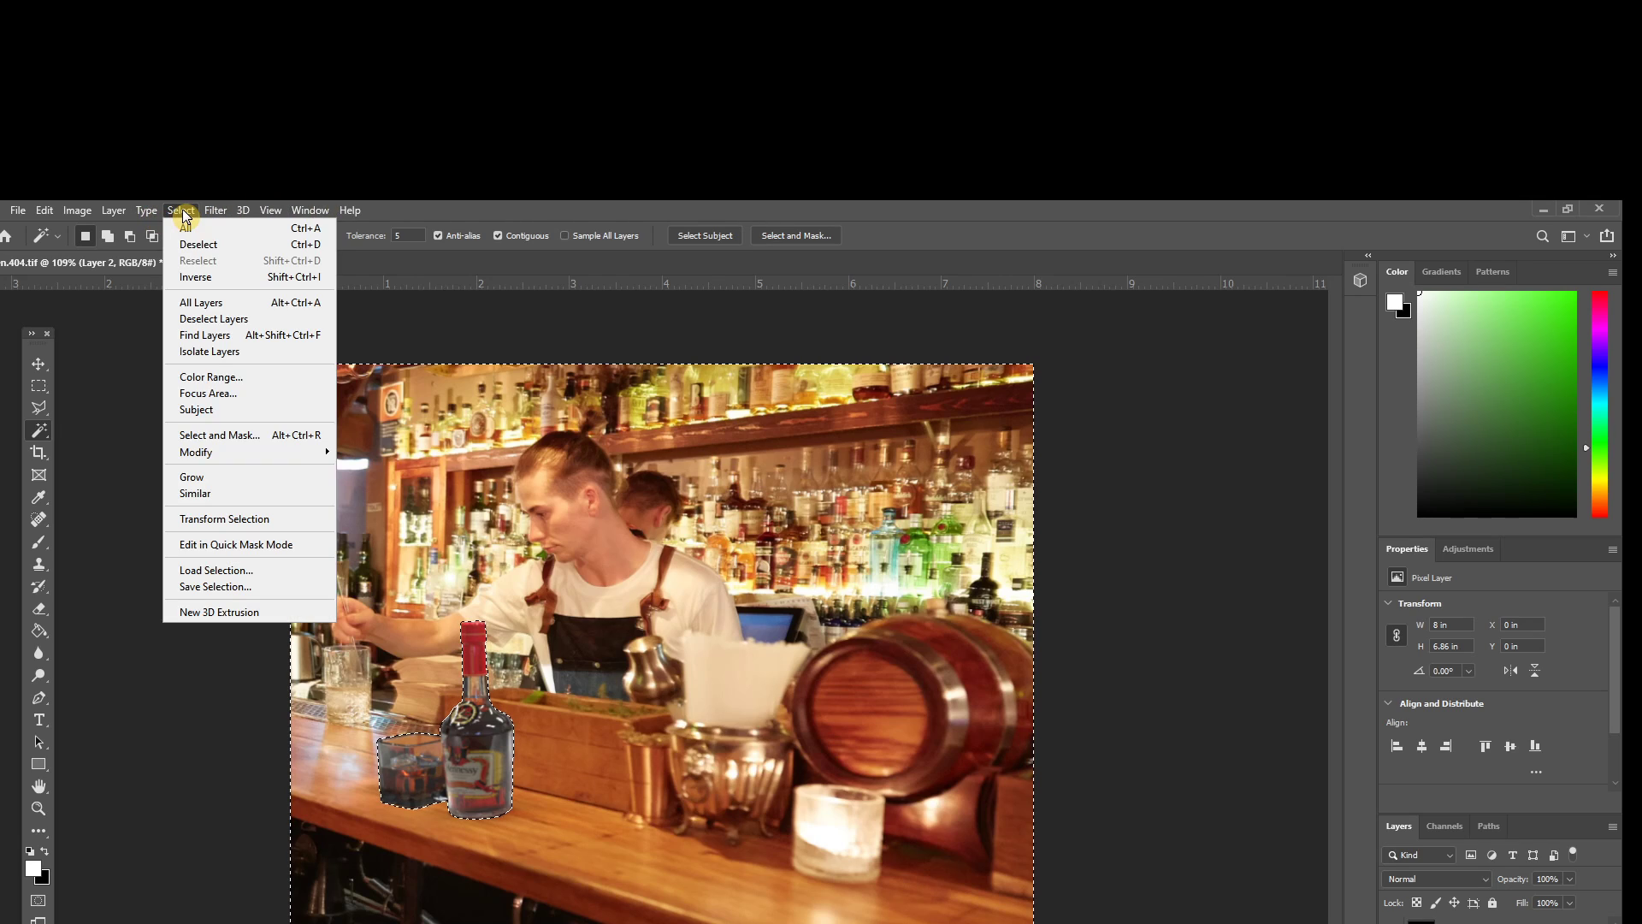
click(202, 320)
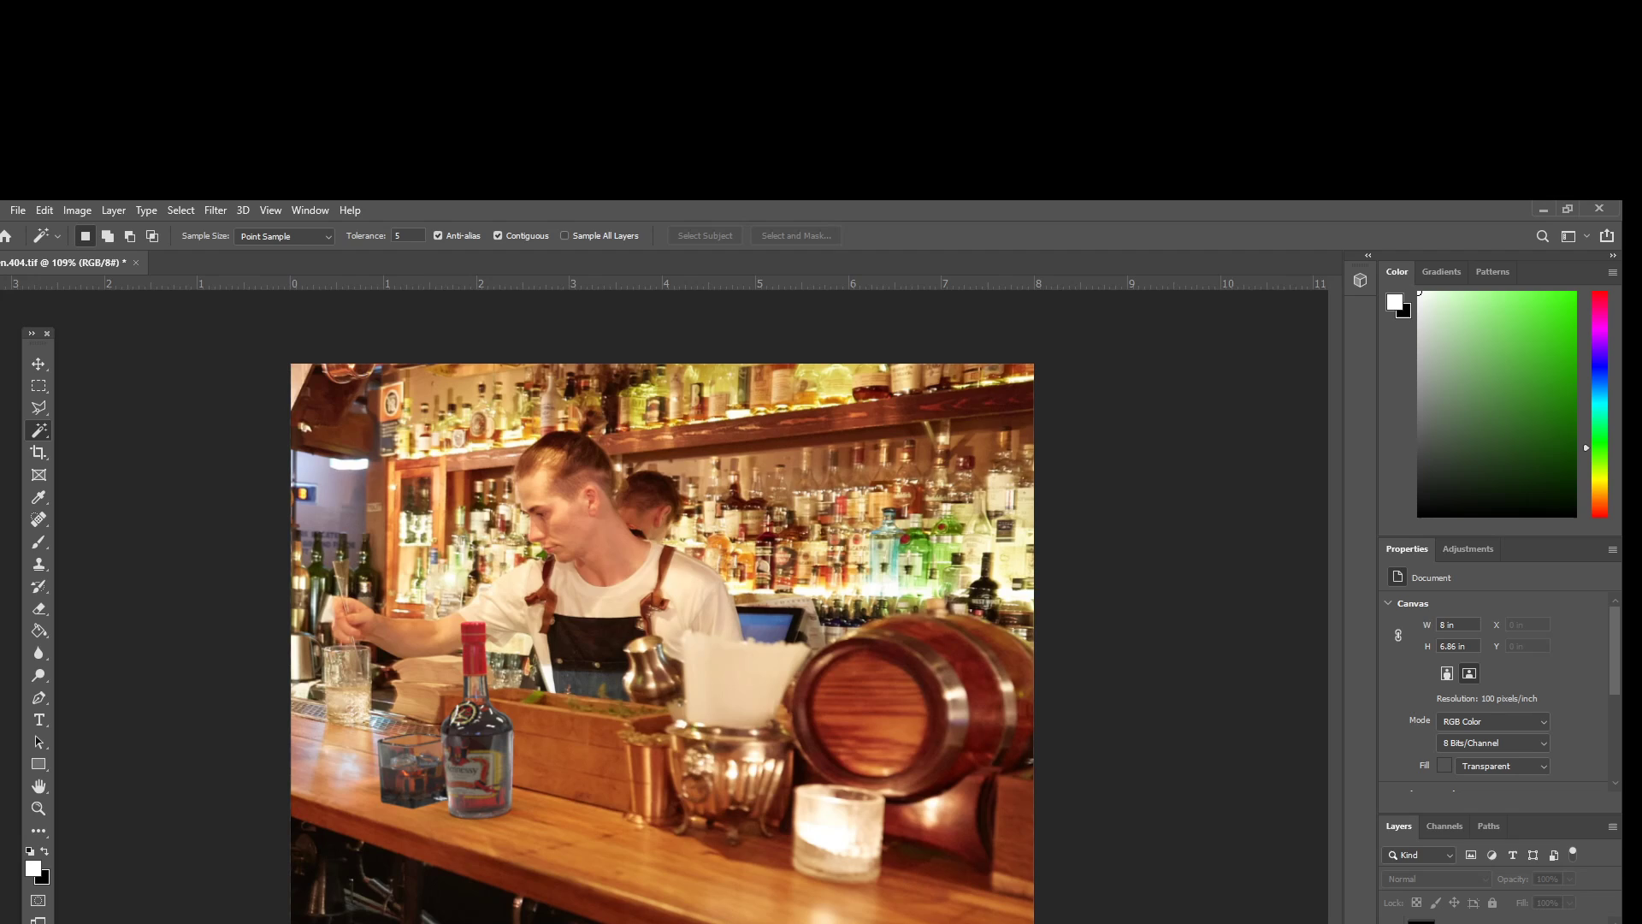
Set Layer 2's blend mode to Color Burn after trying Hard Light
key(ctrl+z)
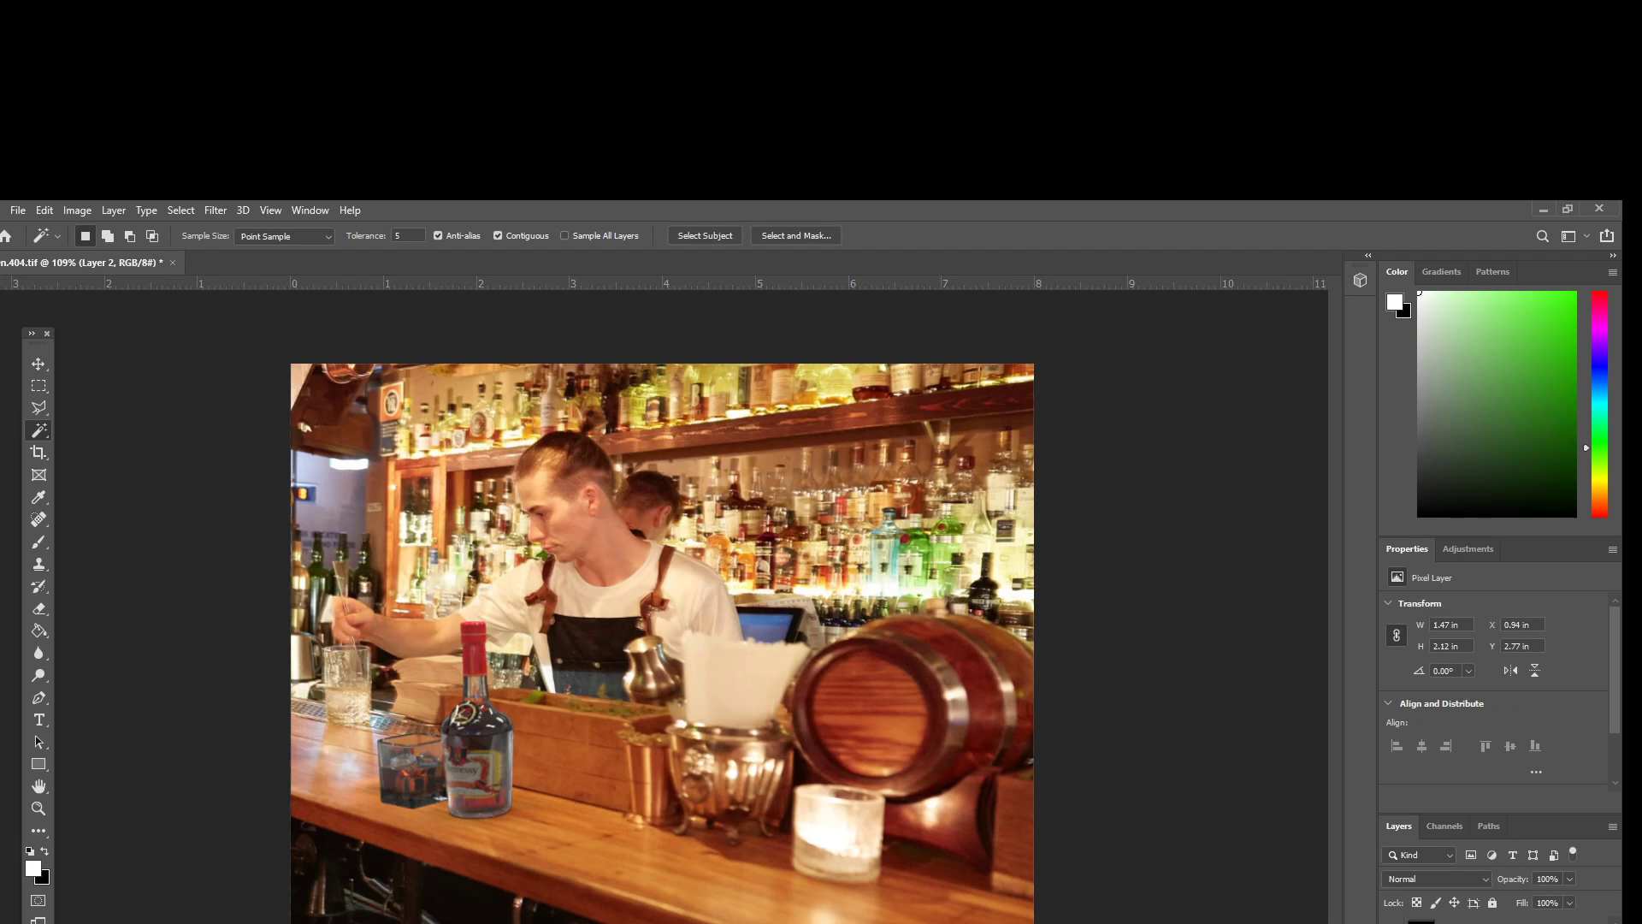
click(1480, 879)
click(1480, 894)
click(1451, 881)
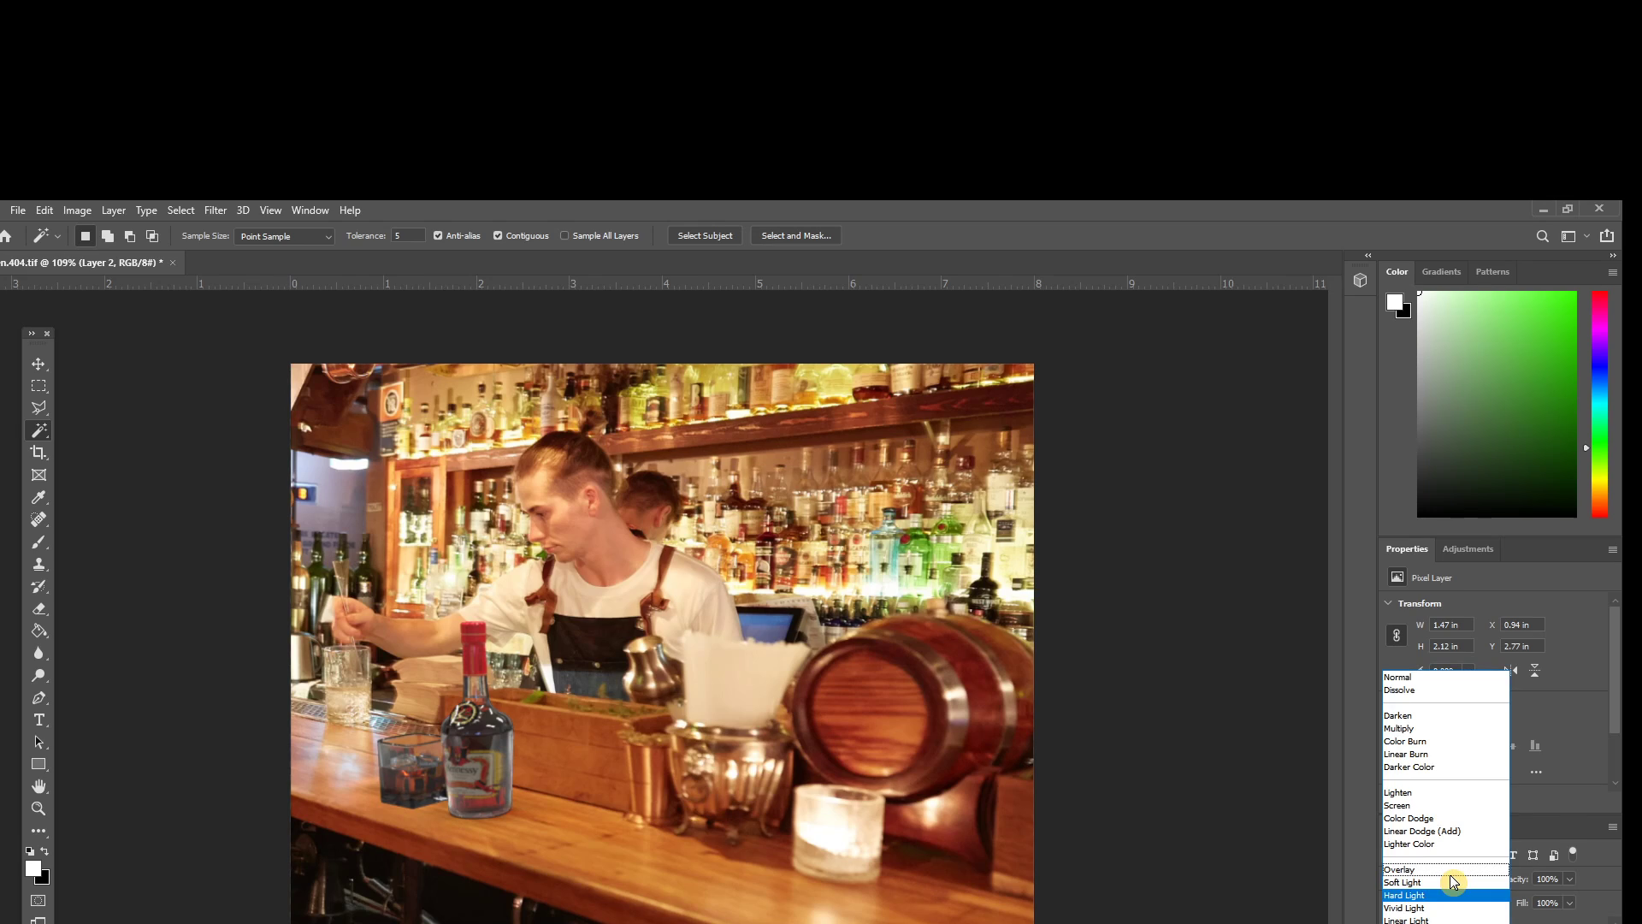
click(1420, 741)
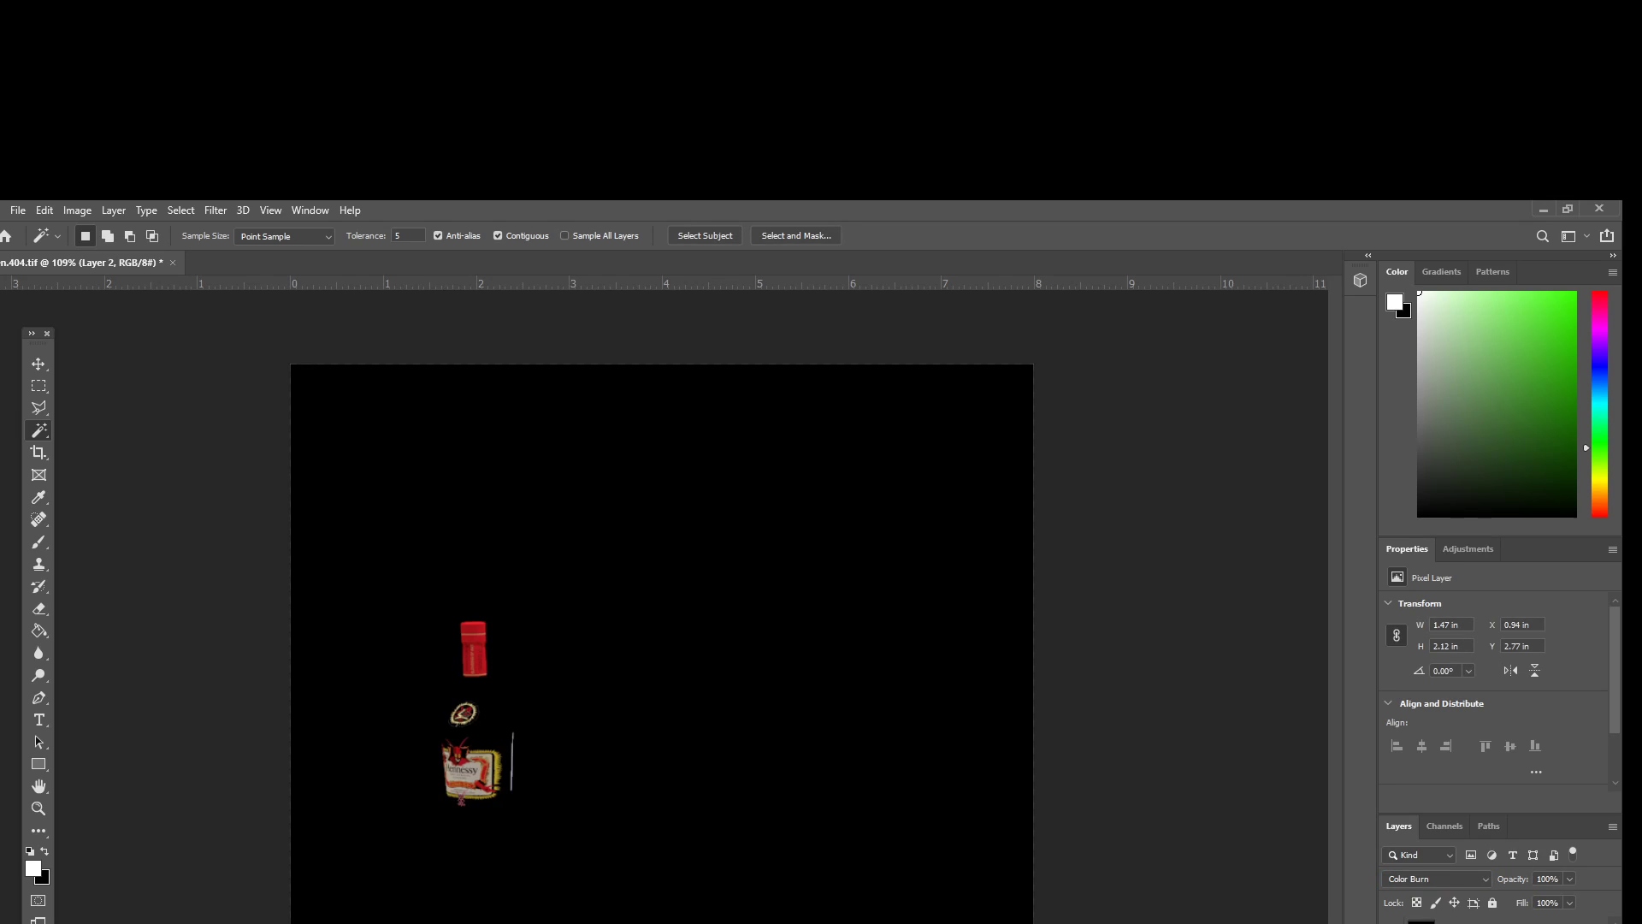
Step down through the layer stack and reposition the floating hen.404_lighting.exr window up and left
key(alt+bracketleft)
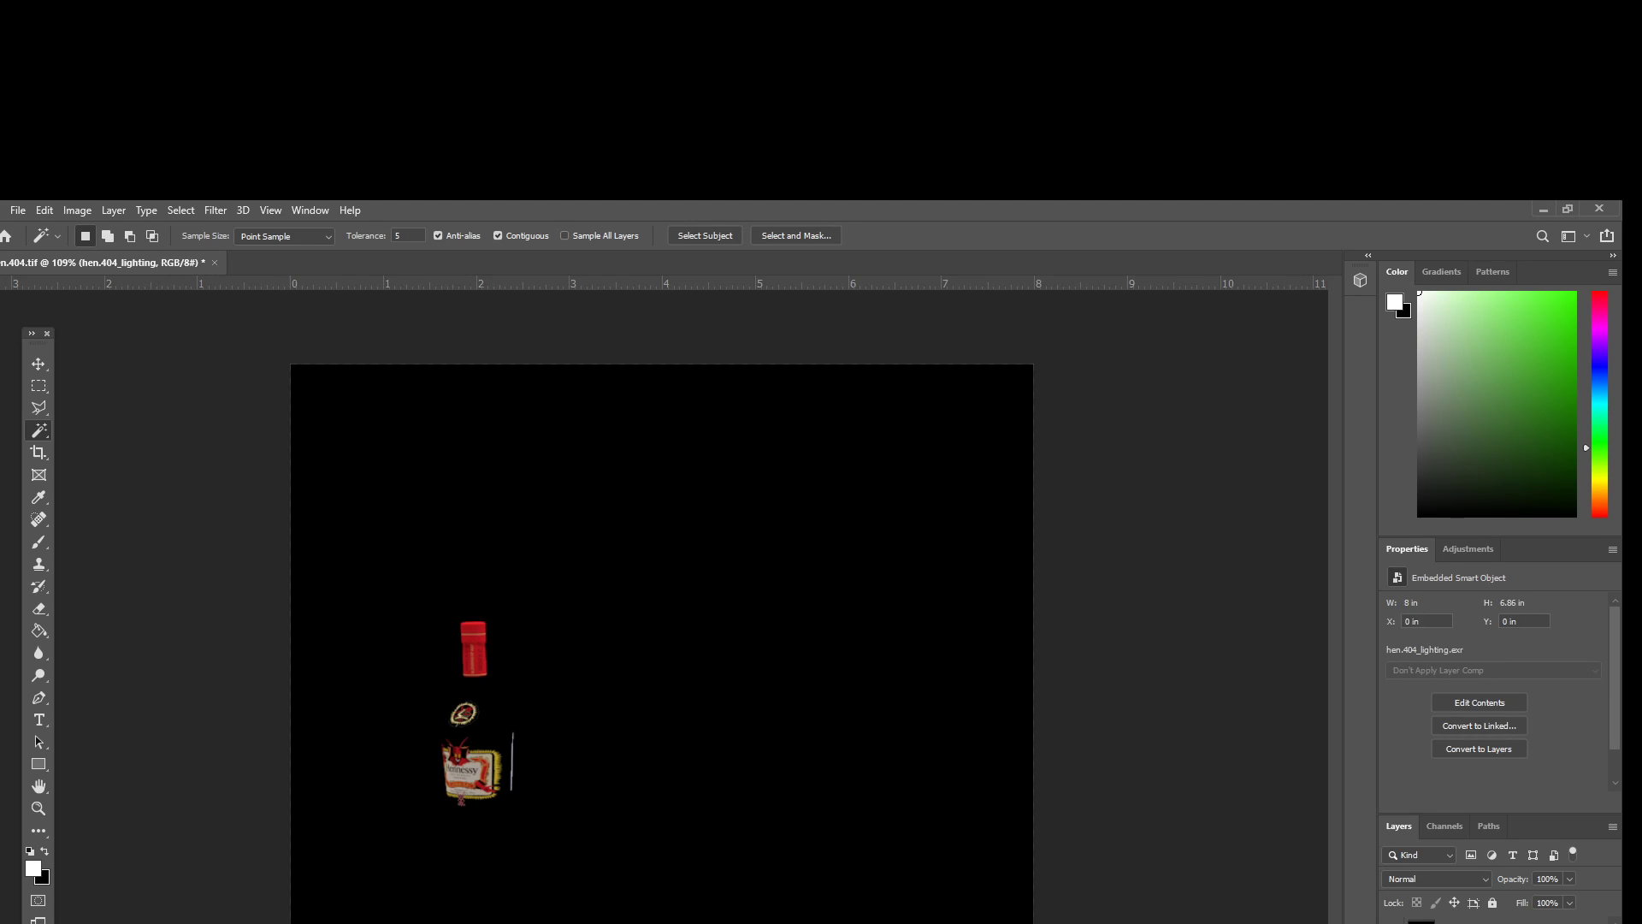
key(alt+bracketleft)
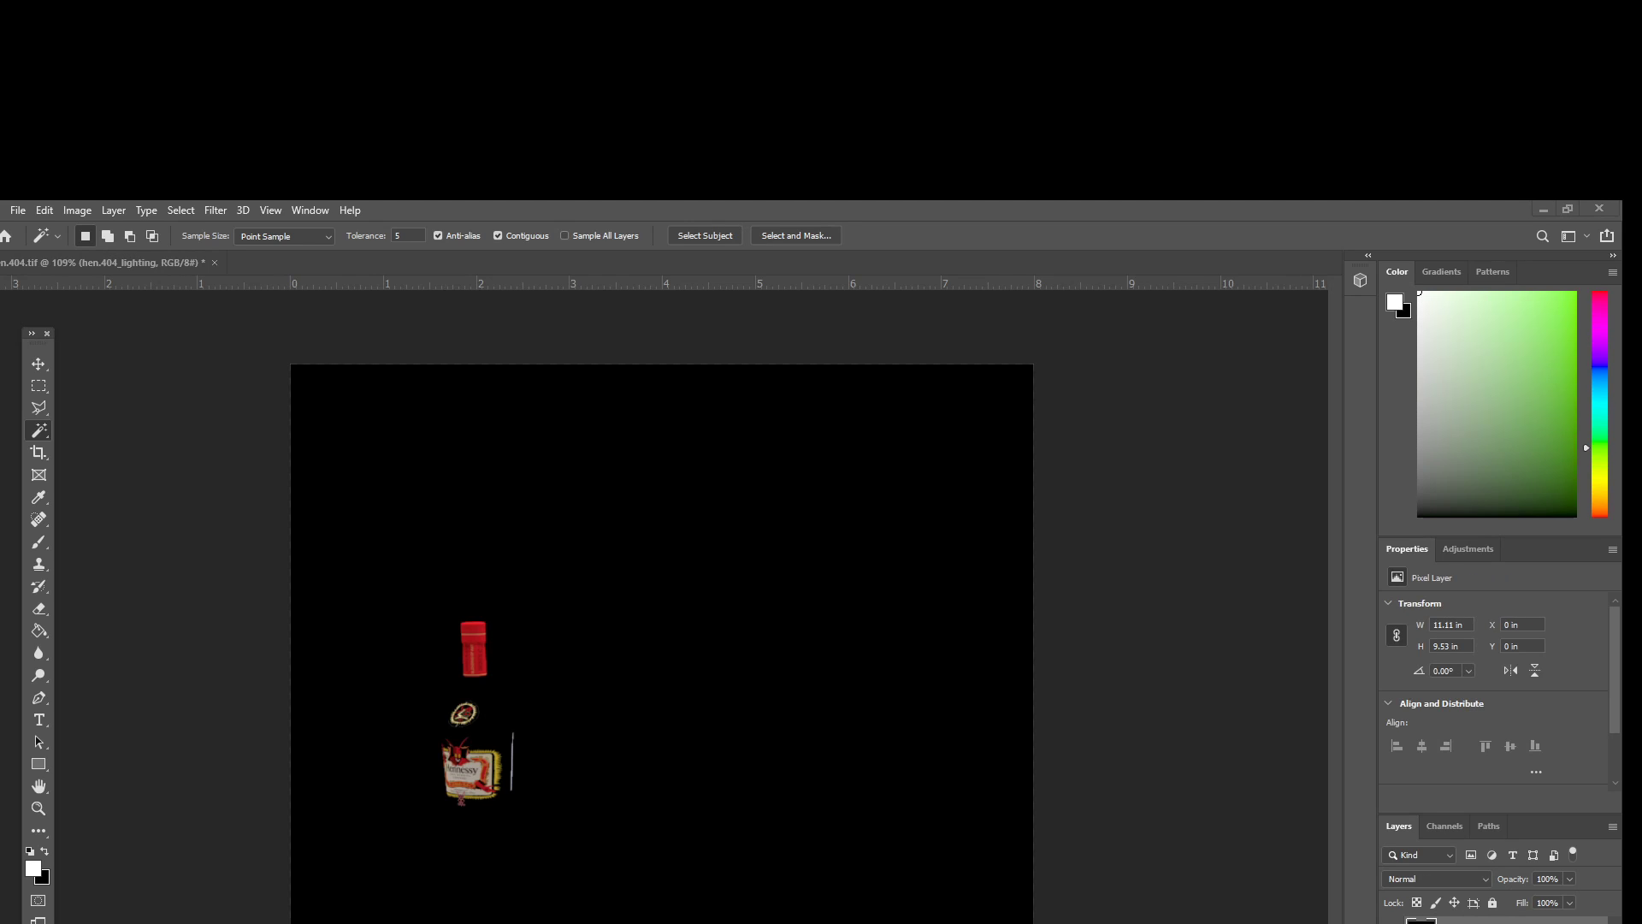
key(alt+bracketleft)
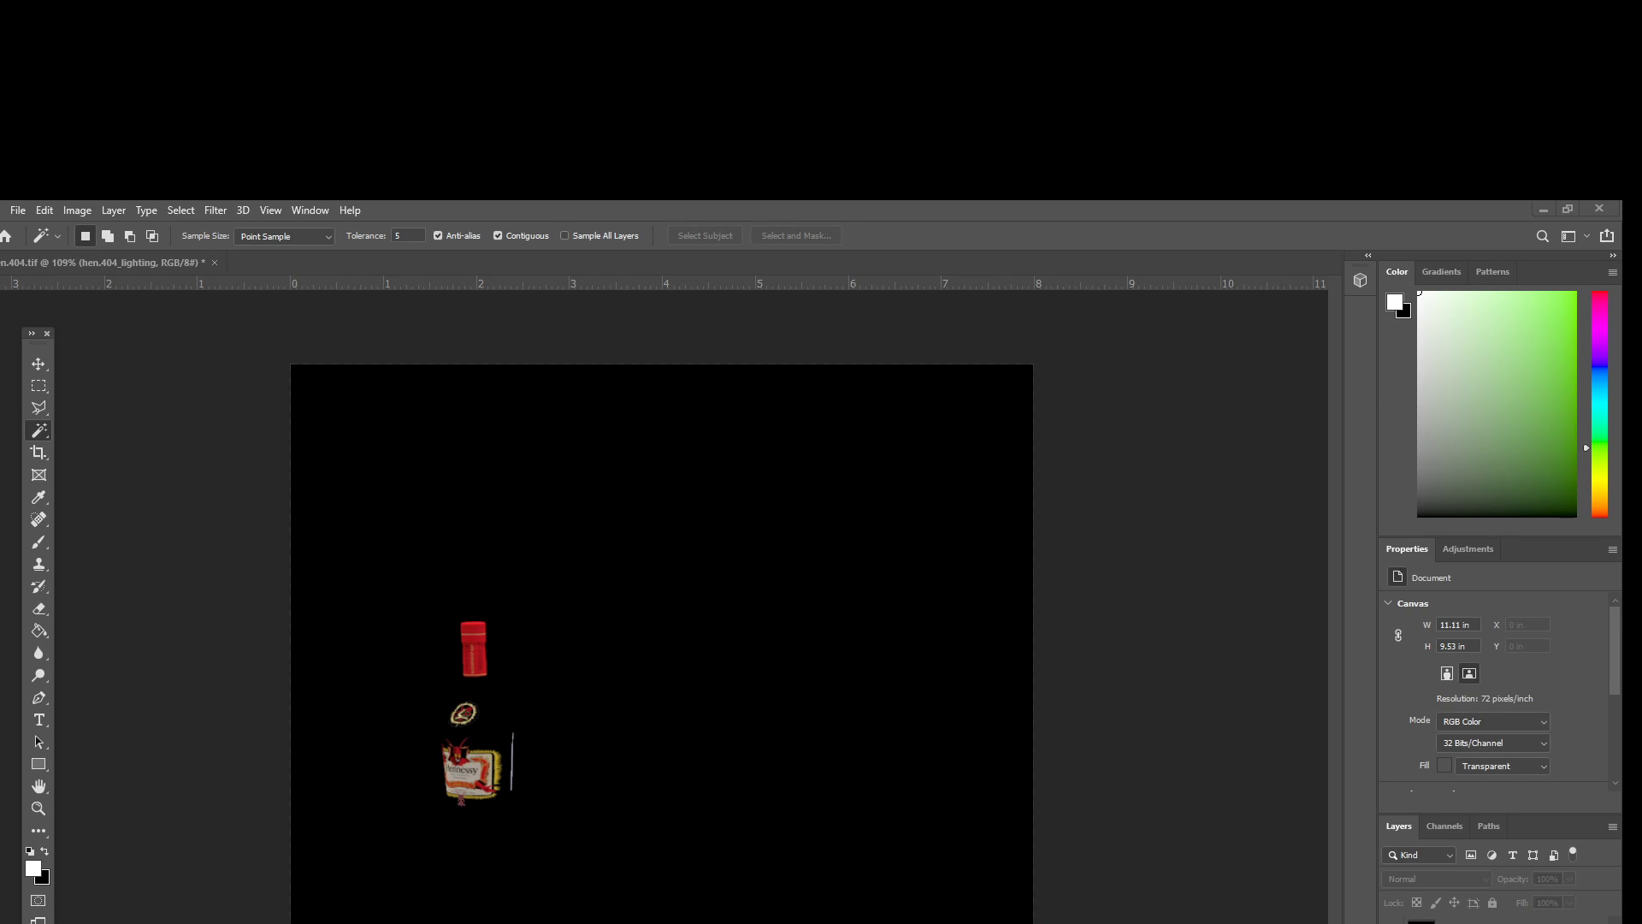
drag(443, 455, 317, 389)
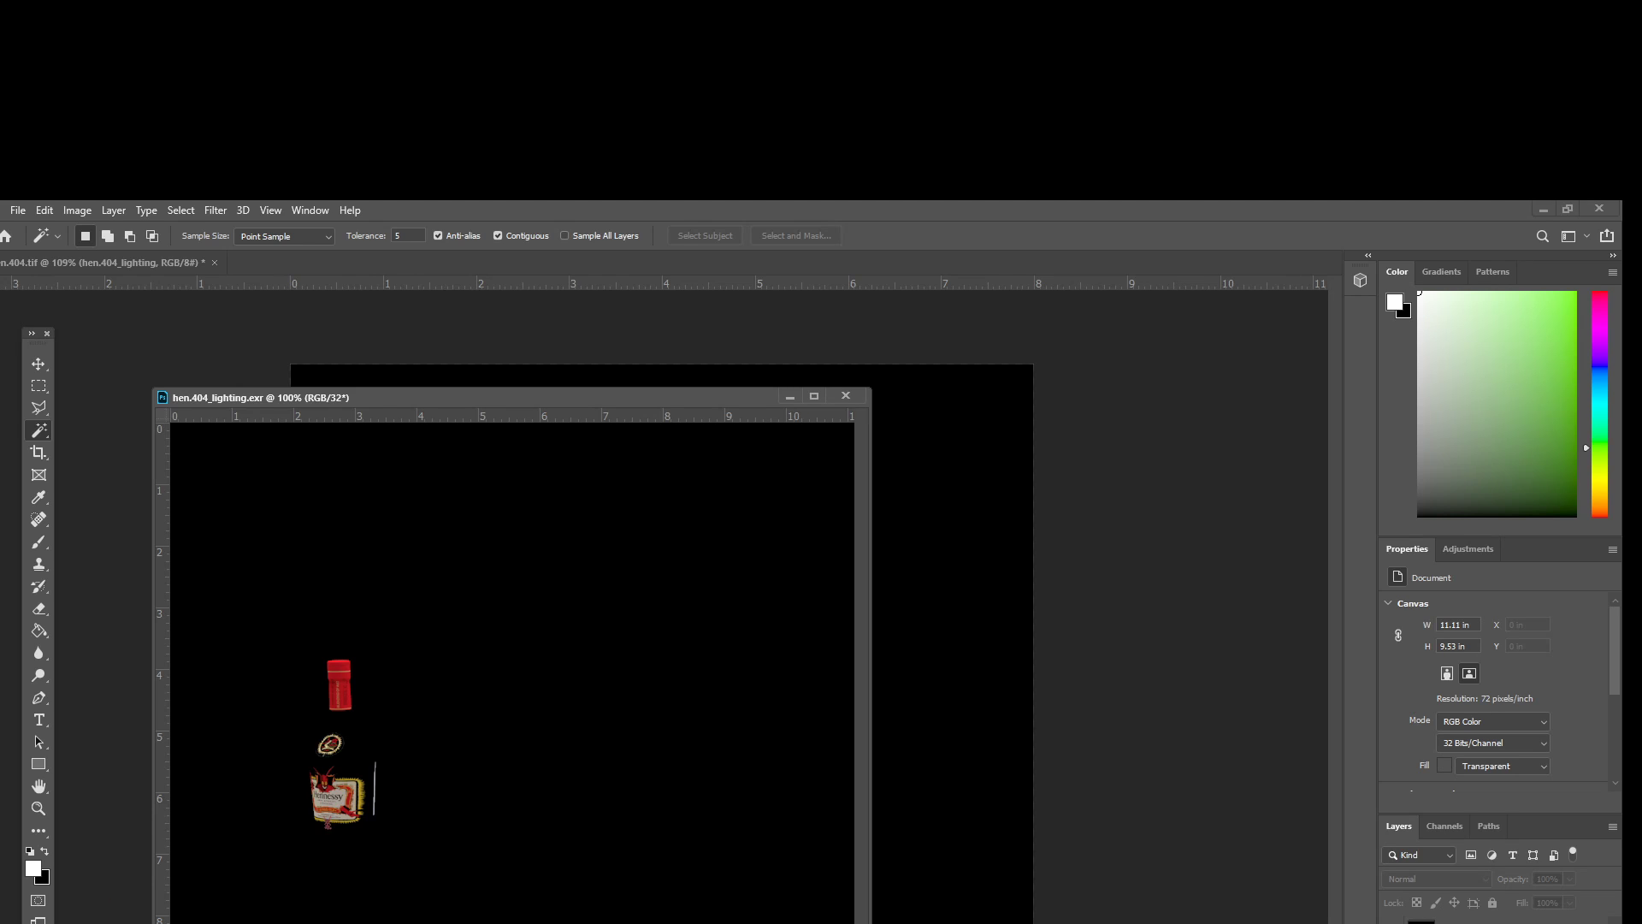
Open the Landscapes category on textures.com and scroll through its subcategories
key(alt+Tab)
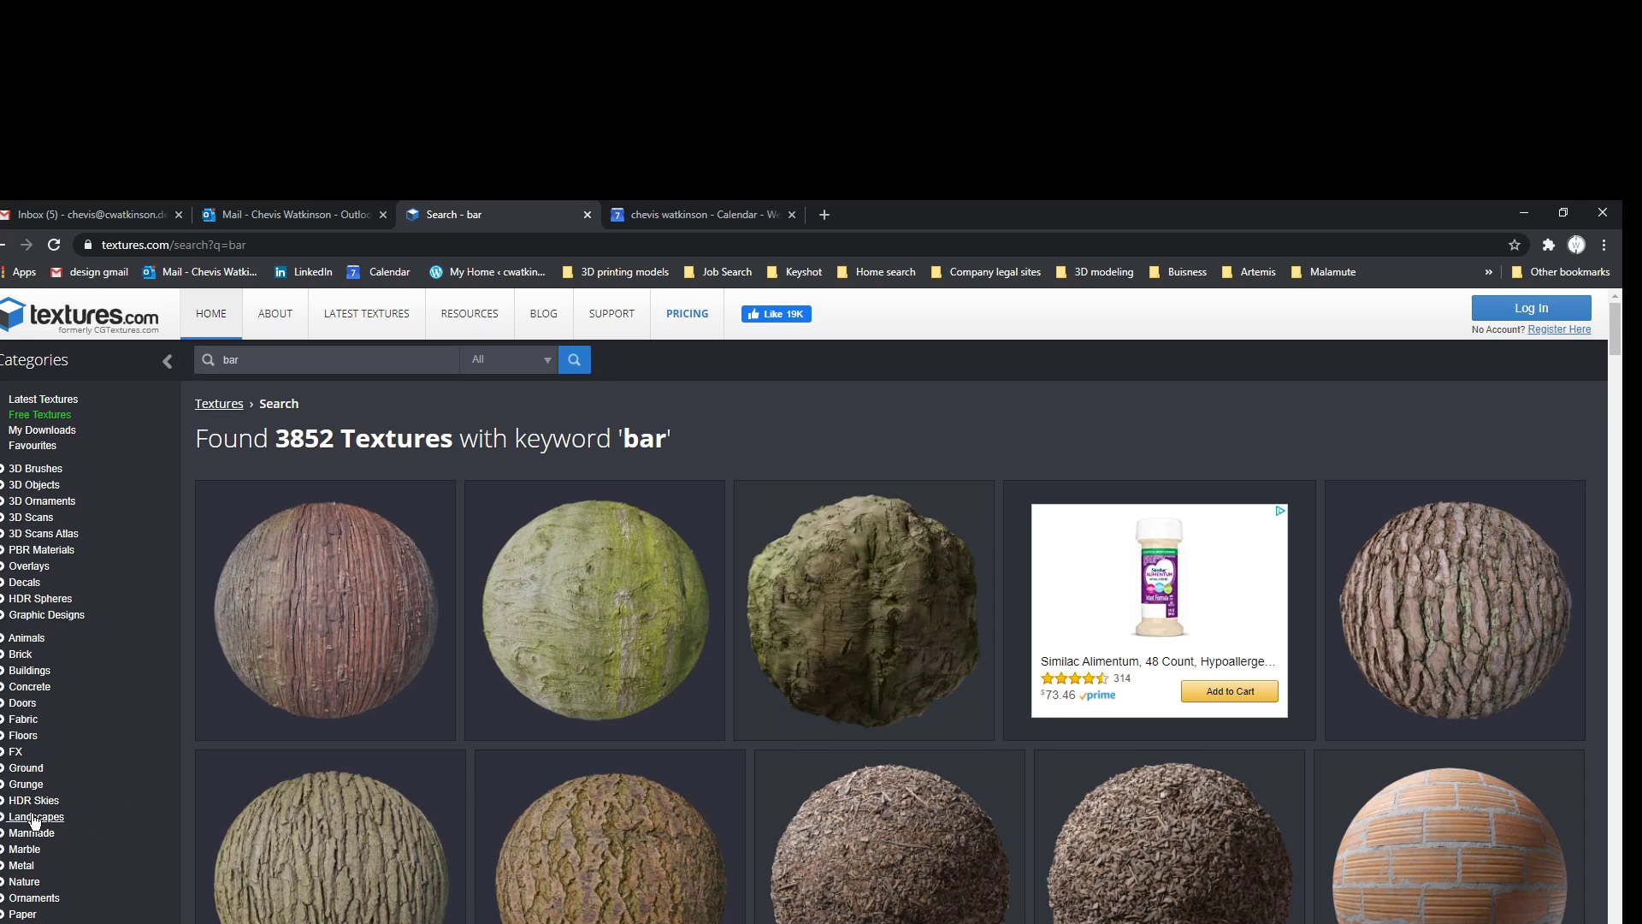
click(35, 817)
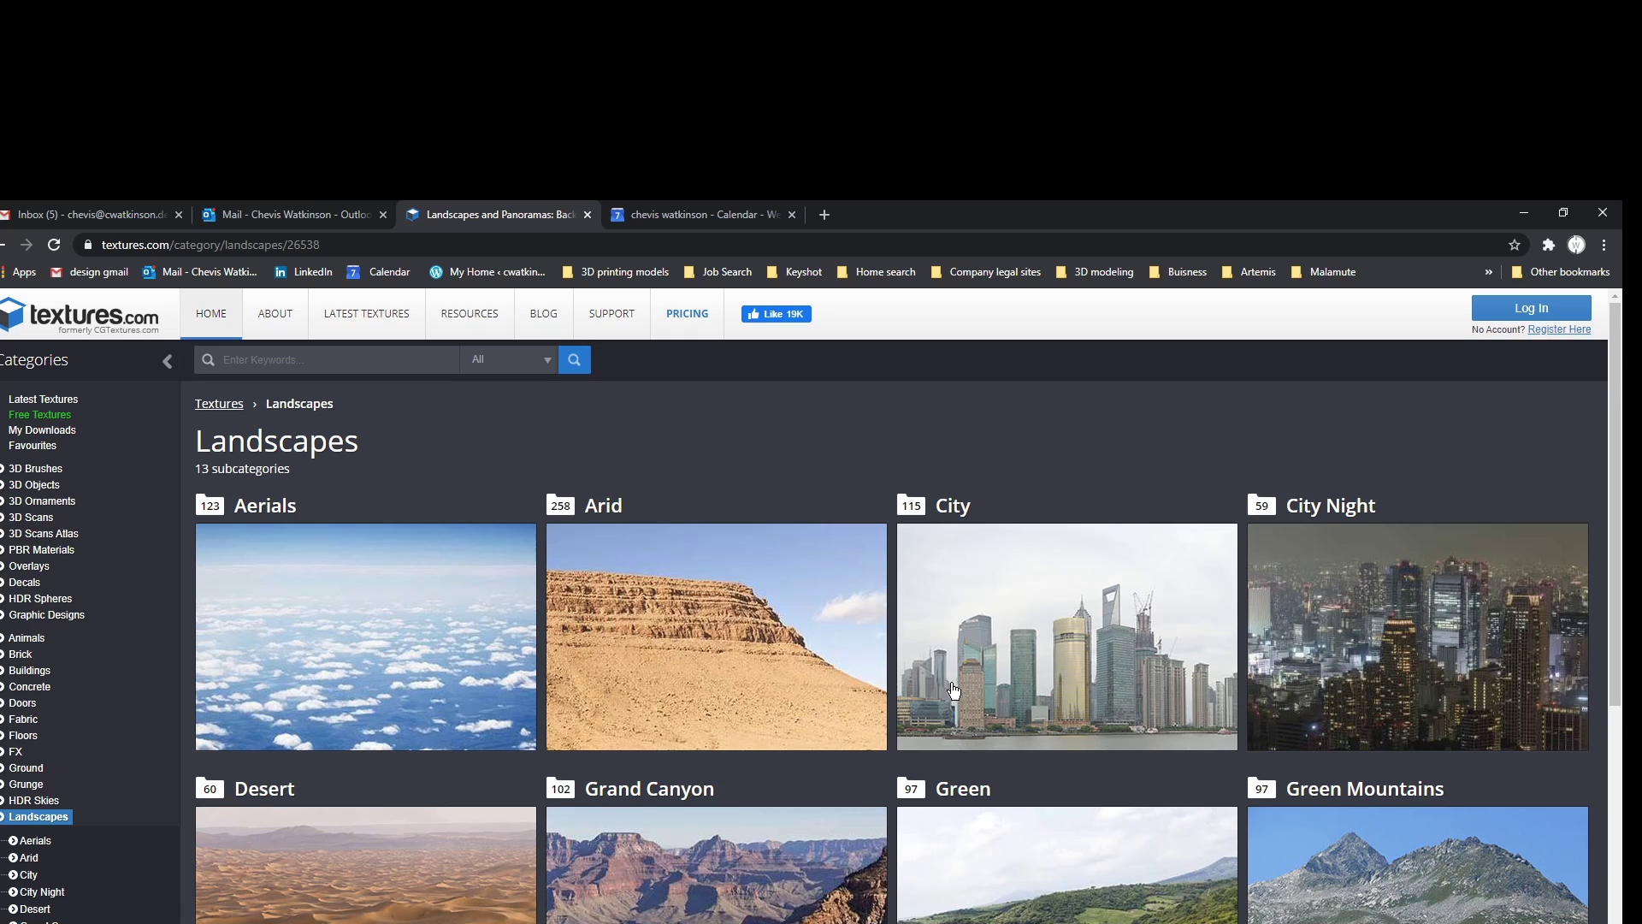
scroll(955, 690, down, 1)
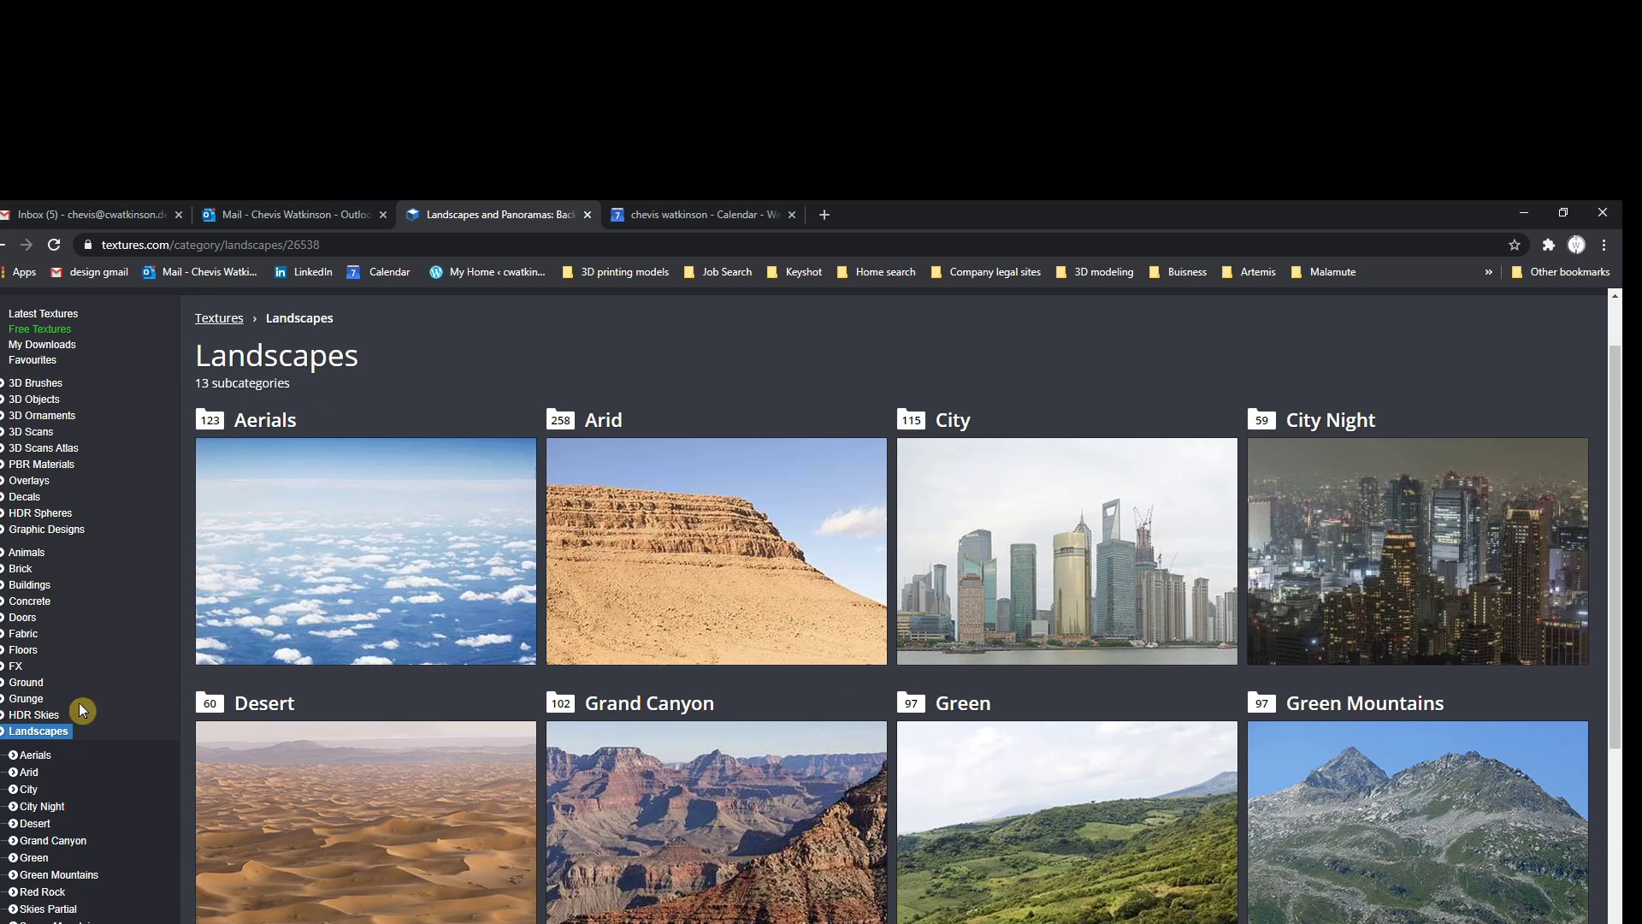